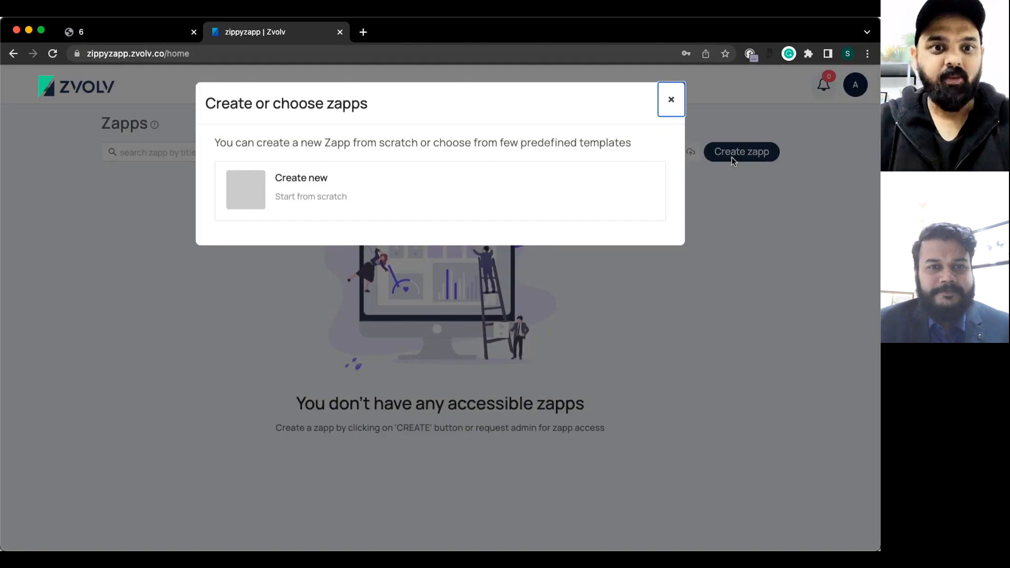
Start a new zapp from scratch named 'CapEx Approval'.
{"action": "left_click", "coordinate": [251, 197]}
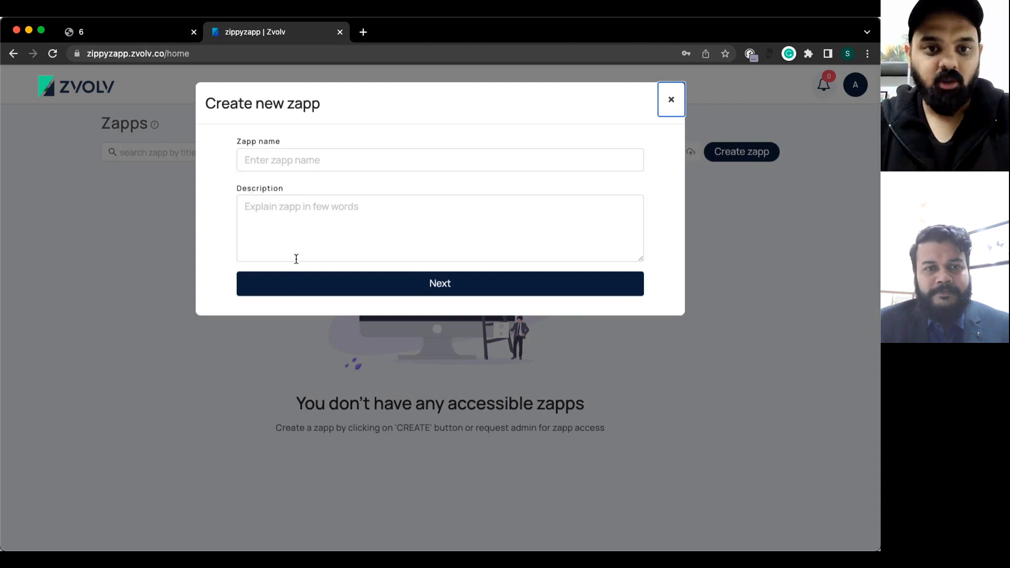
{"action": "left_click", "coordinate": [293, 156]}
{"action": "type", "text": "Cap"}
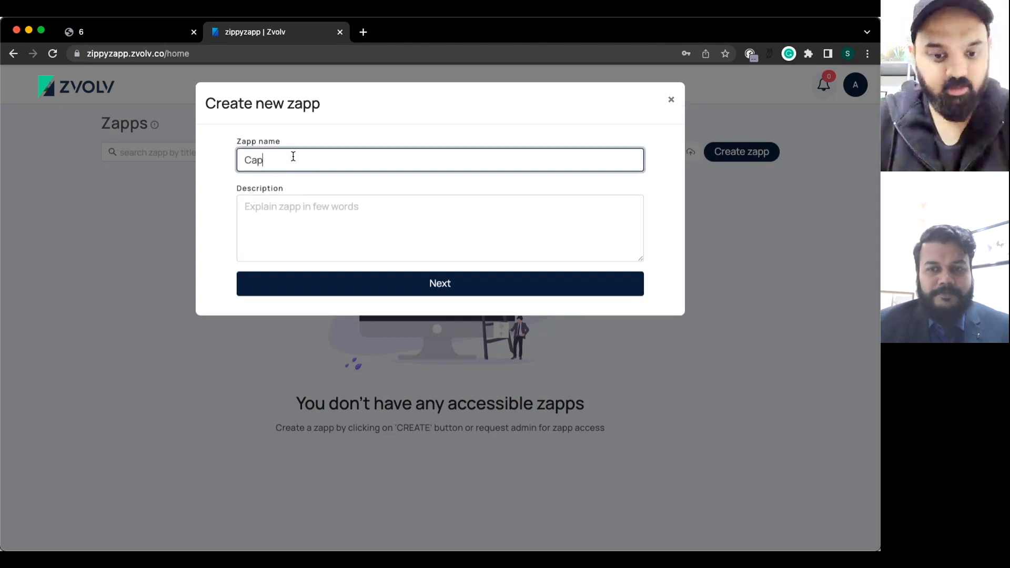
{"action": "type", "text": "Ex Appro"}
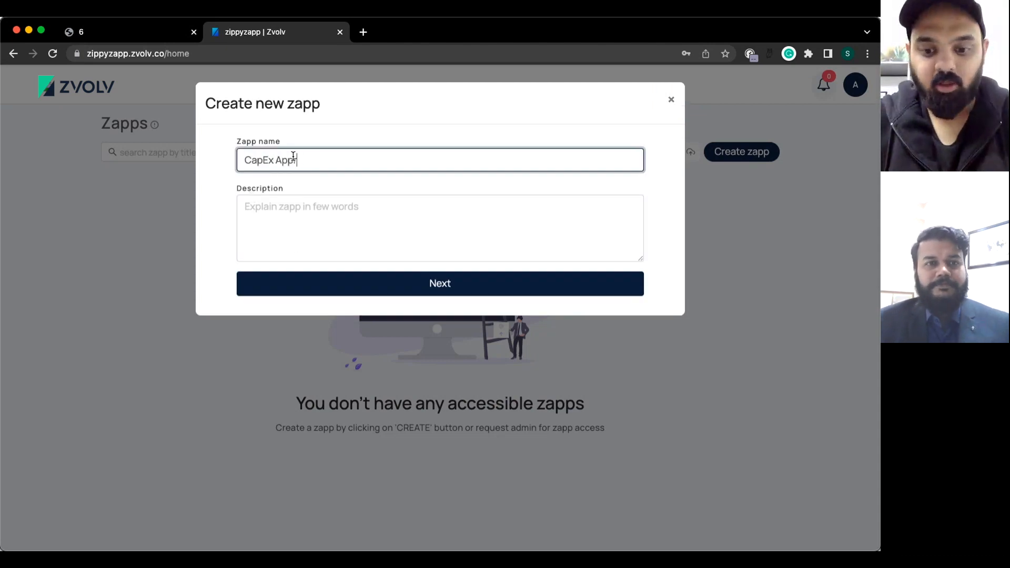
{"action": "type", "text": "val"}
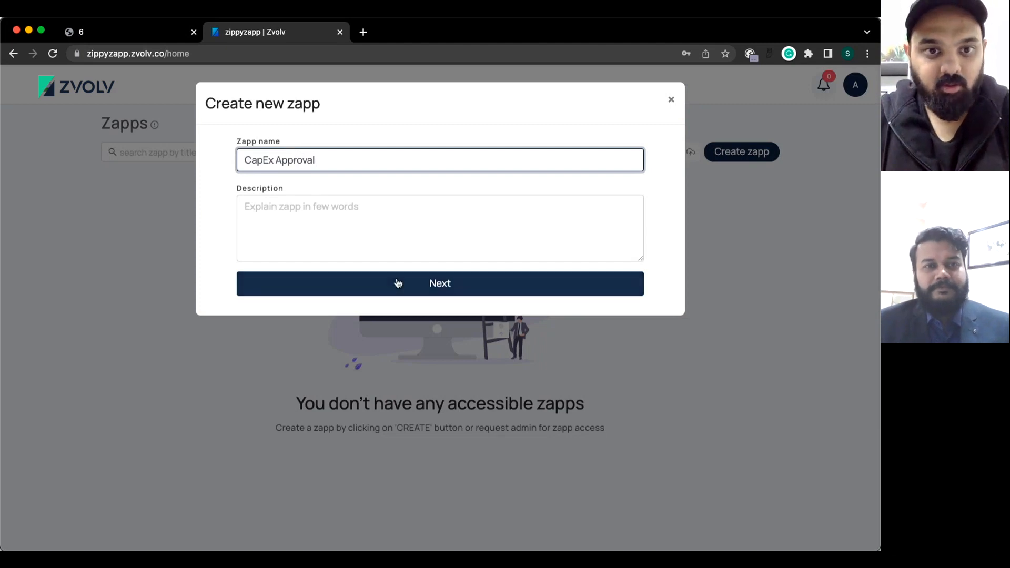
Keep the default avatar and Public access, then launch the zapp.
{"action": "left_click", "coordinate": [444, 286]}
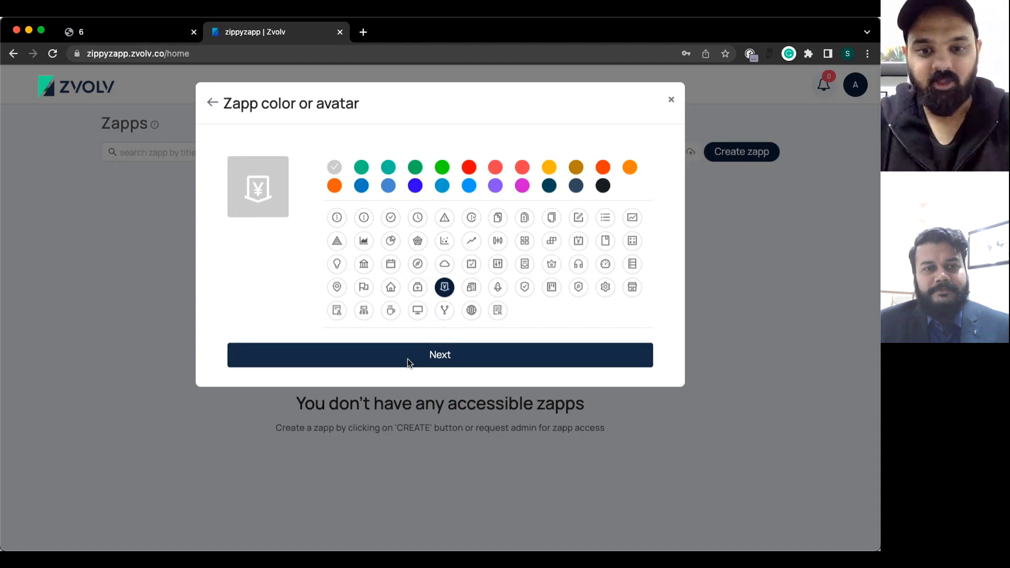
{"action": "left_click", "coordinate": [408, 361]}
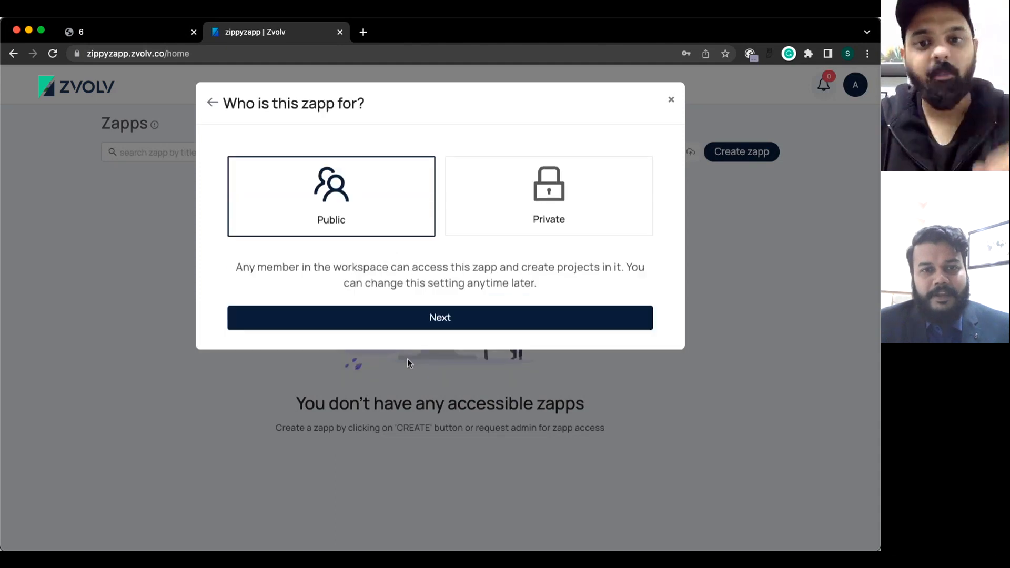
{"action": "left_click", "coordinate": [451, 318]}
{"action": "left_click", "coordinate": [409, 386]}
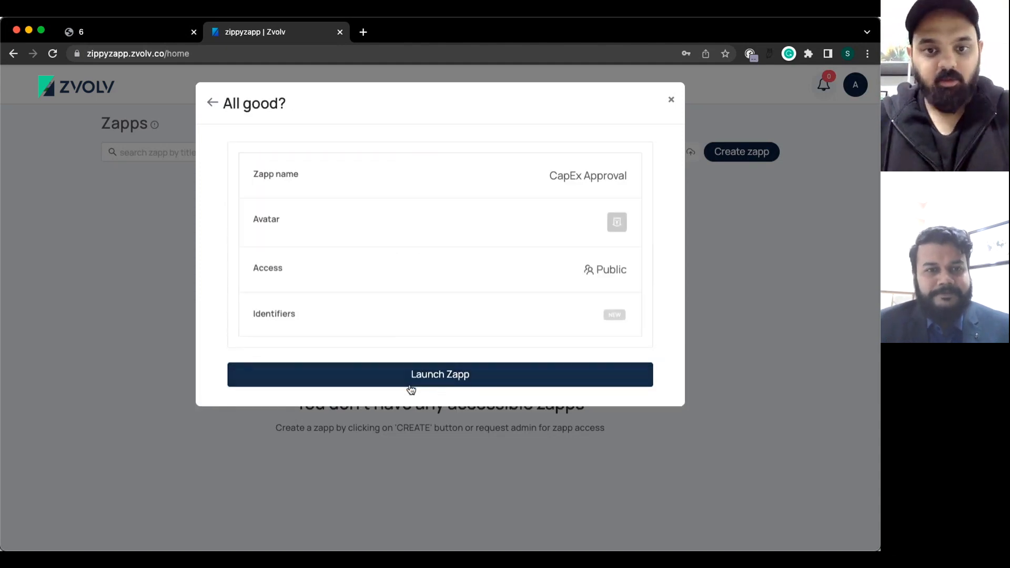
{"action": "left_click", "coordinate": [411, 377]}
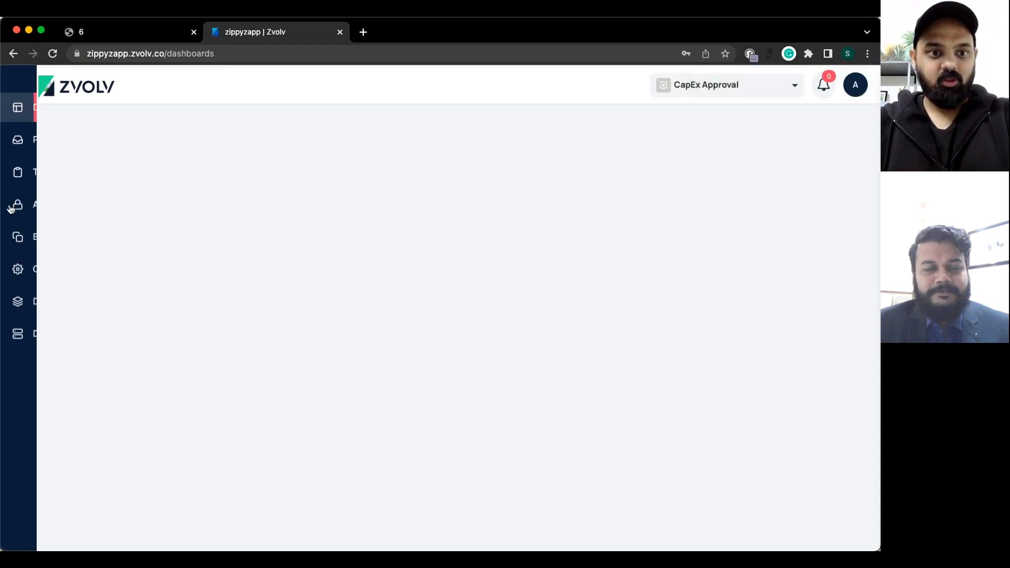
Open the Workflow page from the Builder section of the left sidebar.
{"action": "mouse_move", "coordinate": [11, 209]}
{"action": "left_click", "coordinate": [35, 236]}
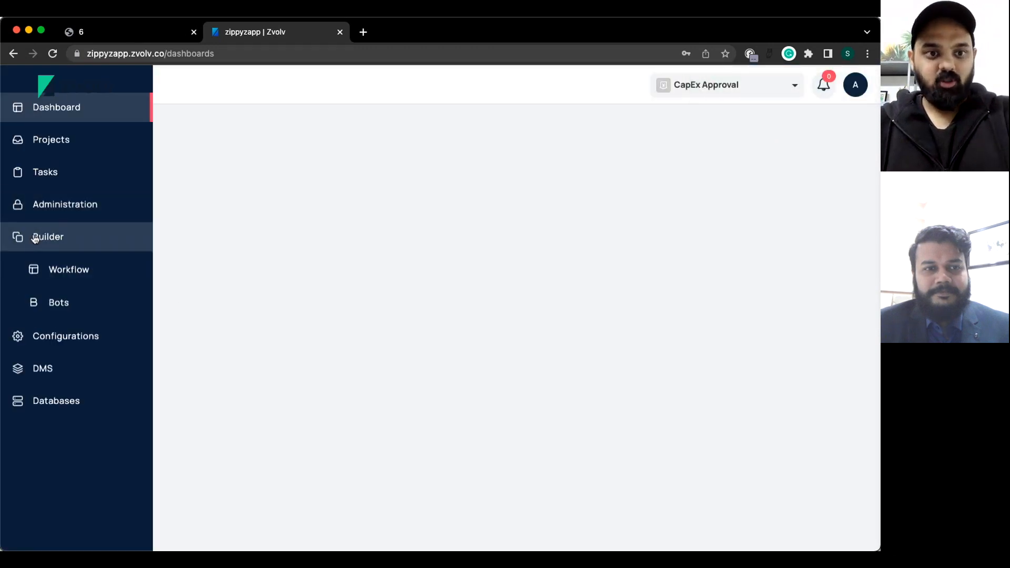
{"action": "left_click", "coordinate": [80, 265]}
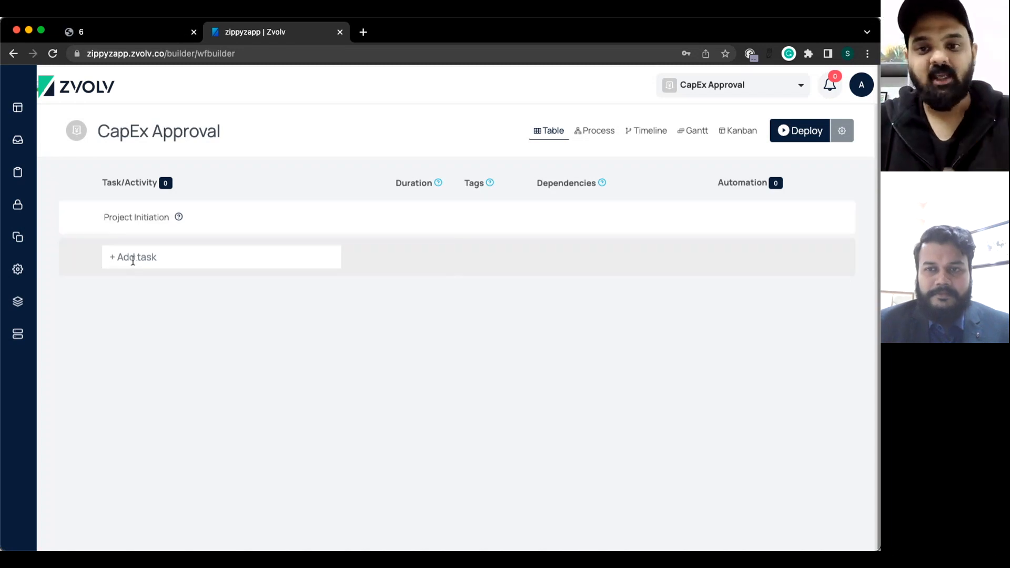
Add the tasks RM Approval, PH Approval and HOD Approval to the workflow table.
{"action": "left_click", "coordinate": [133, 261]}
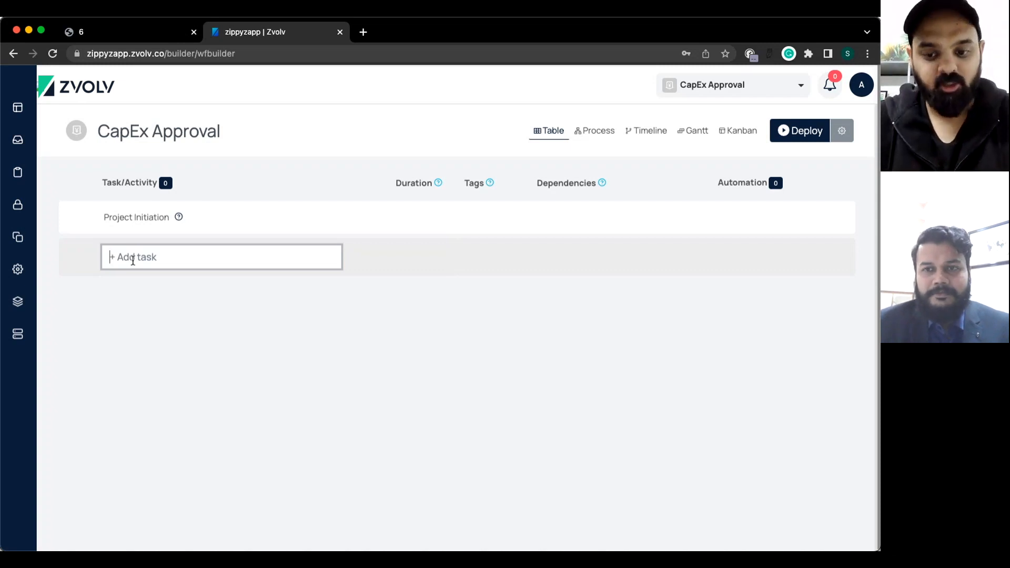
{"action": "type", "text": "RM"}
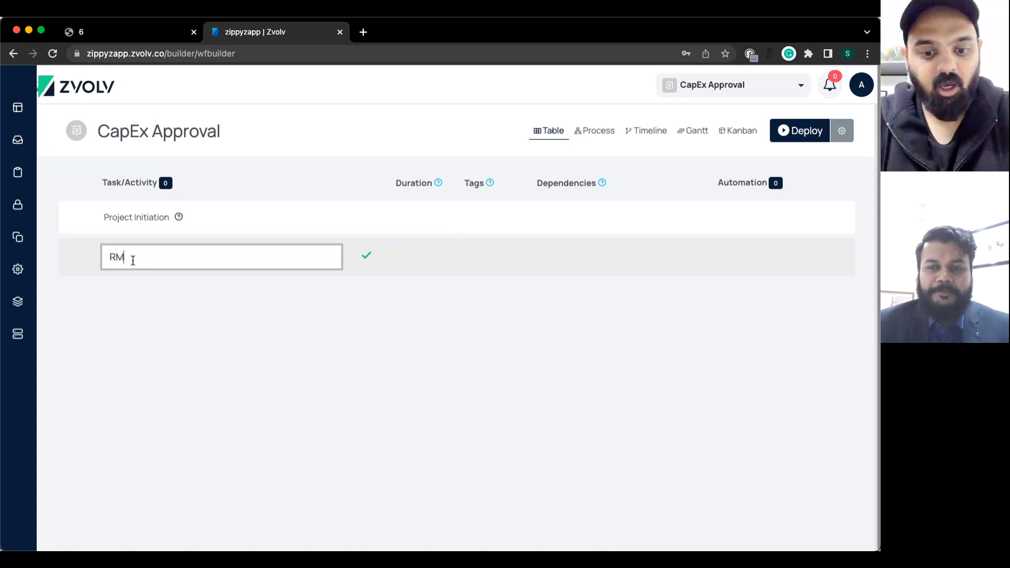
{"action": "type", "text": " Approval"}
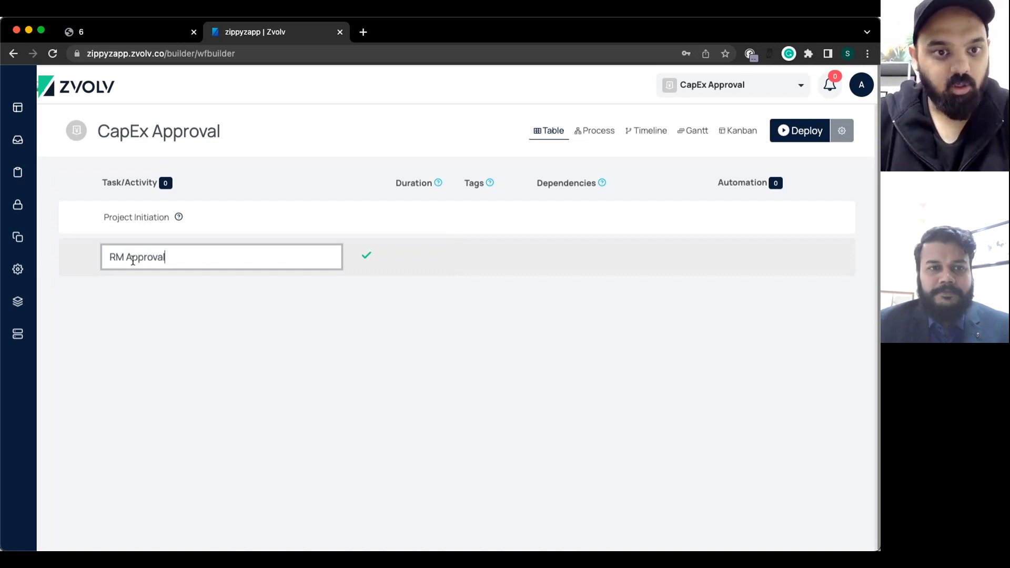
{"action": "key", "text": "Return"}
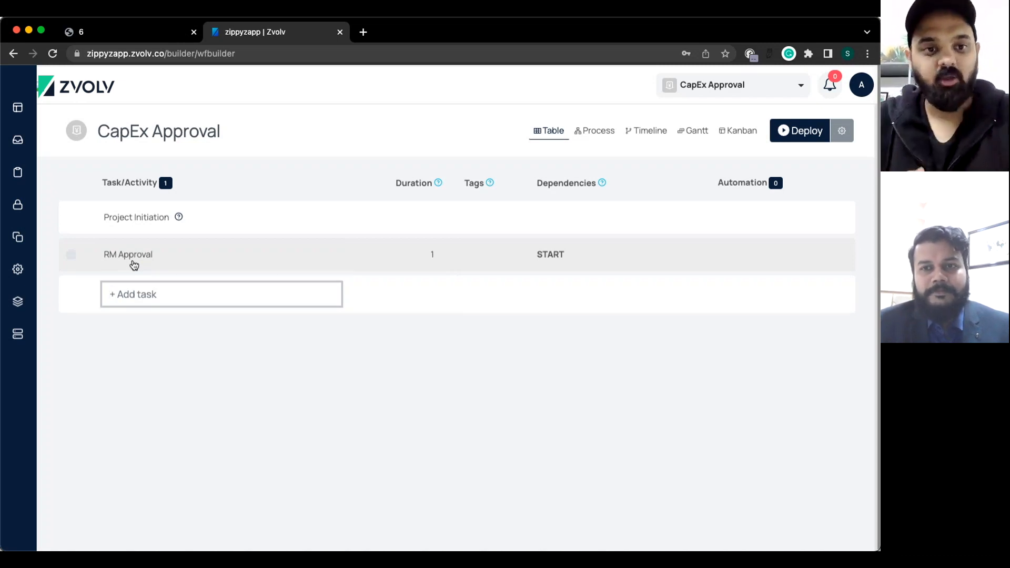
{"action": "type", "text": "HOD A"}
{"action": "key", "text": "BackSpace"}
{"action": "key", "text": "BackSpace"}
{"action": "key", "text": "BackSpace"}
{"action": "key", "text": "BackSpace"}
{"action": "key", "text": "BackSpace"}
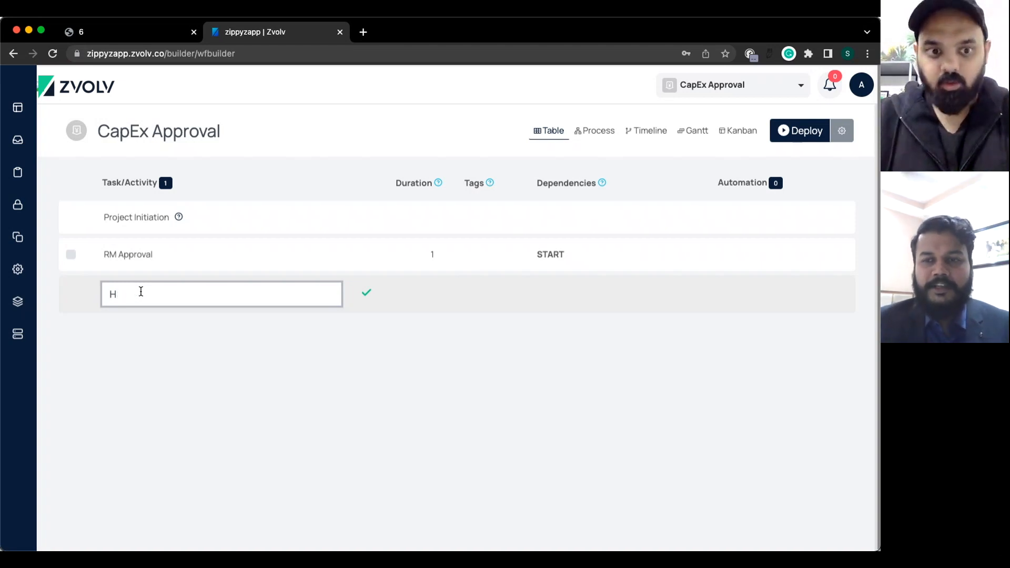
{"action": "type", "text": "PH Approval"}
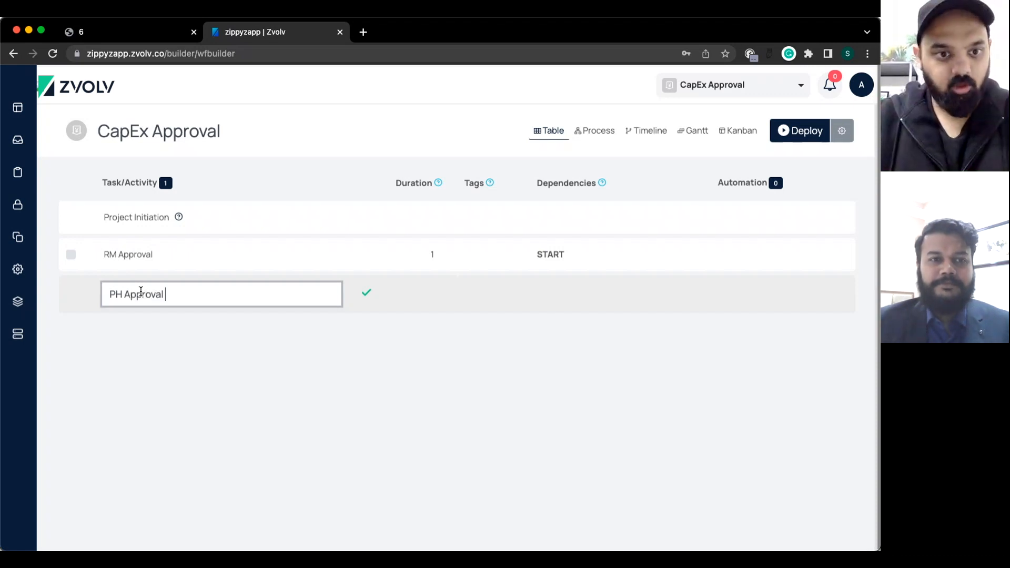
{"action": "key", "text": "Return"}
{"action": "type", "text": "HOD Approval"}
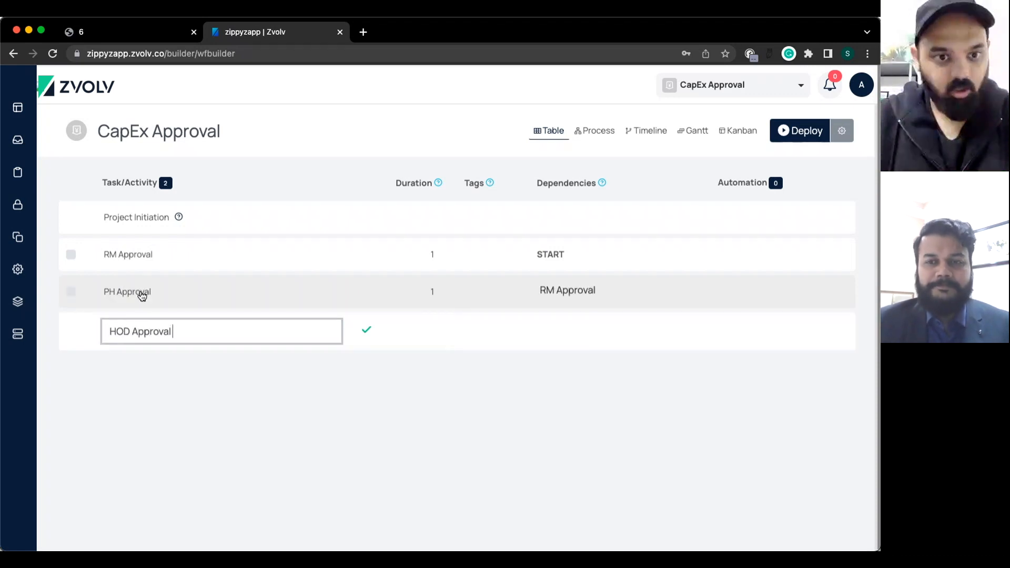
{"action": "key", "text": "Return"}
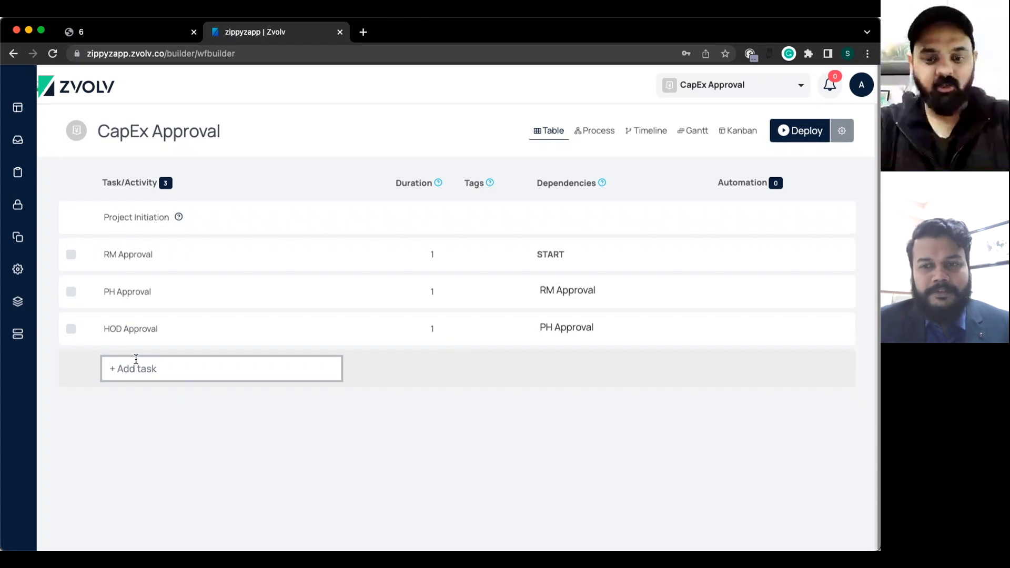
Add CFO Approval, BH Approval and MD Approval, then view the process diagram.
{"action": "type", "text": "a"}
{"action": "key", "text": "BackSpace"}
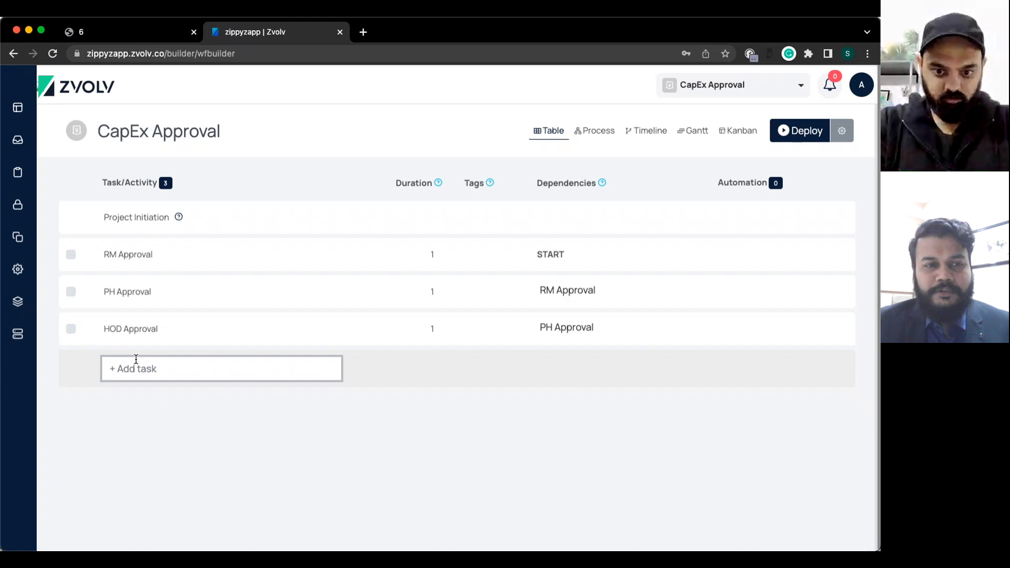
{"action": "type", "text": "CFPO"}
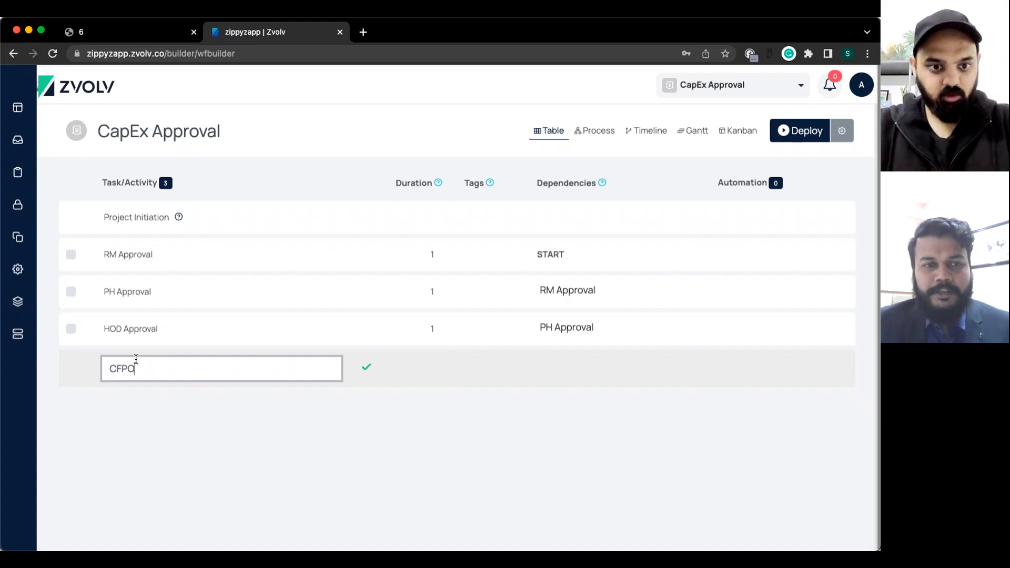
{"action": "key", "text": "BackSpace"}
{"action": "key", "text": "BackSpace"}
{"action": "type", "text": "O Approval"}
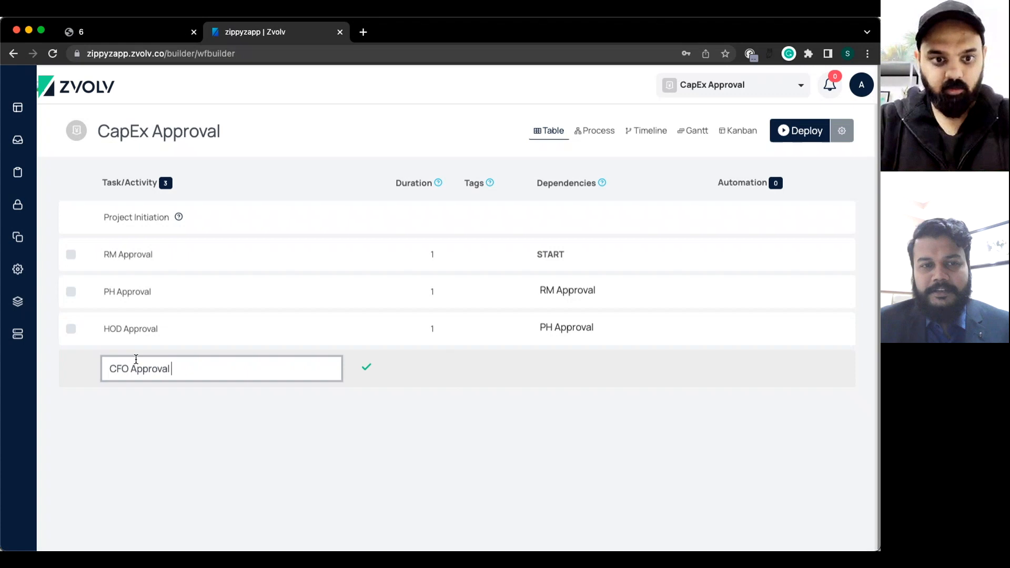
{"action": "key", "text": "Return"}
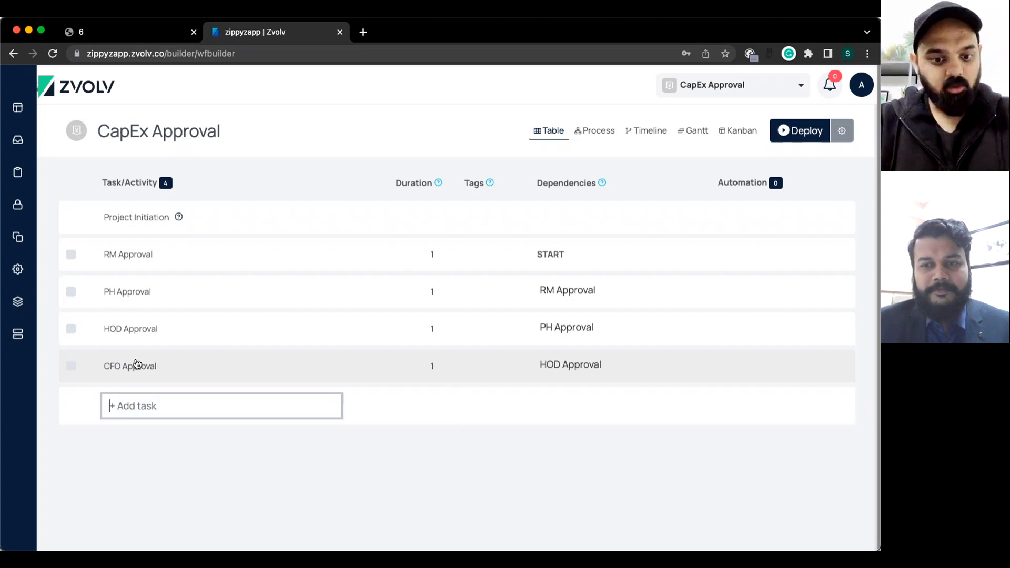
{"action": "type", "text": "BH A"}
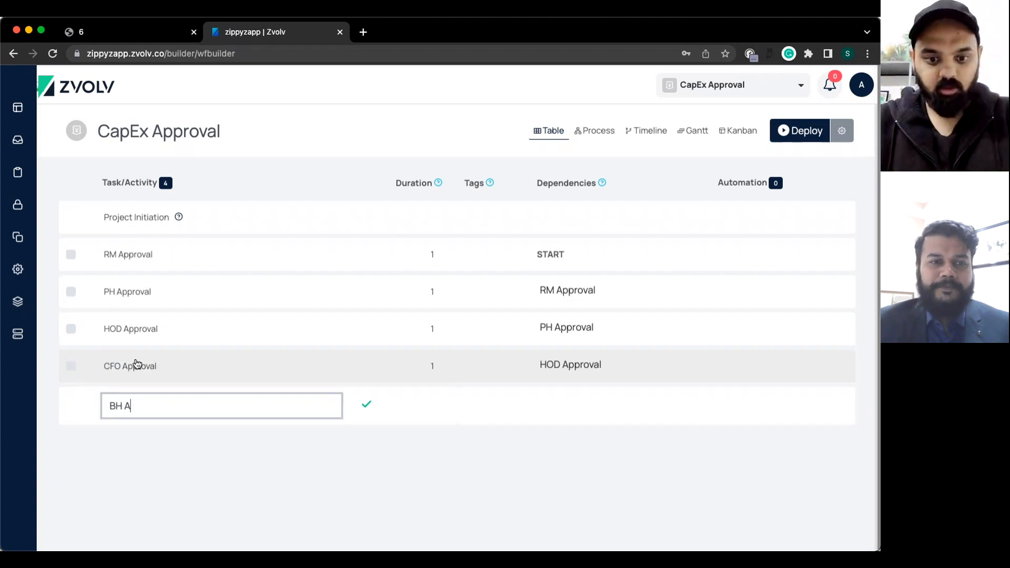
{"action": "type", "text": "pprobv"}
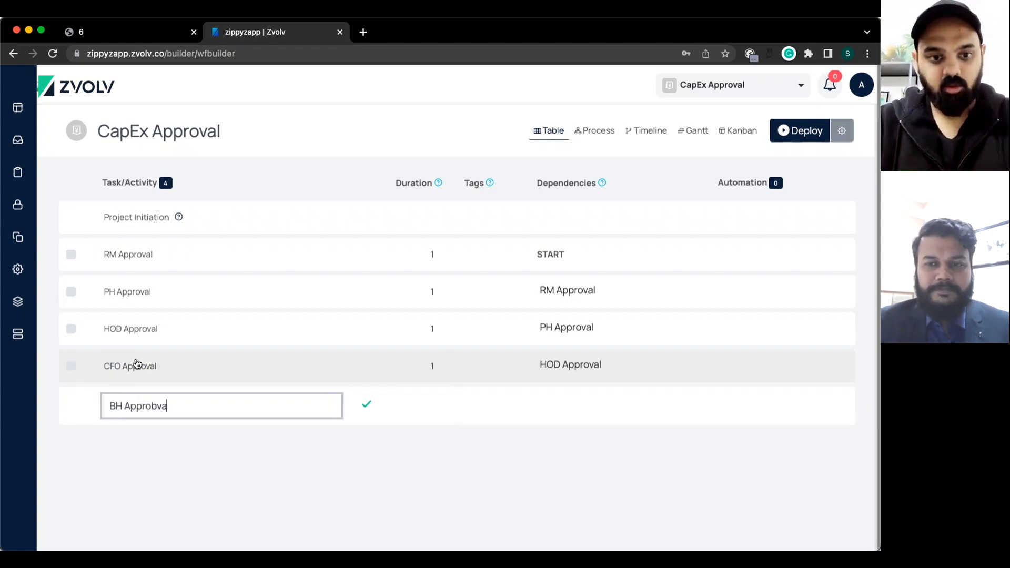
{"action": "key", "text": "BackSpace"}
{"action": "key", "text": "BackSpace"}
{"action": "type", "text": "val"}
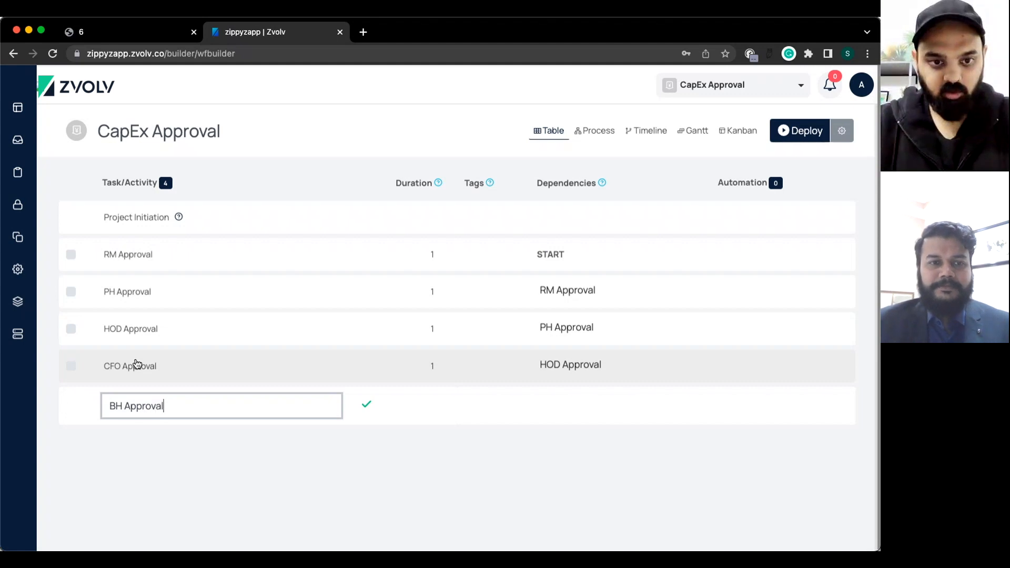
{"action": "key", "text": "Return"}
{"action": "type", "text": "MFD"}
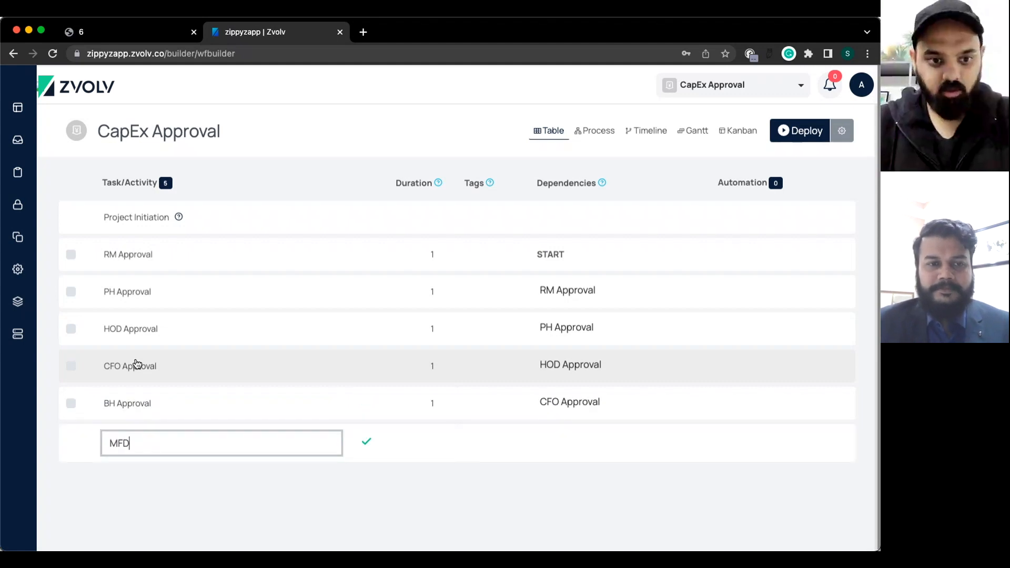
{"action": "key", "text": "BackSpace"}
{"action": "key", "text": "BackSpace"}
{"action": "type", "text": "D Approval"}
{"action": "key", "text": "Return"}
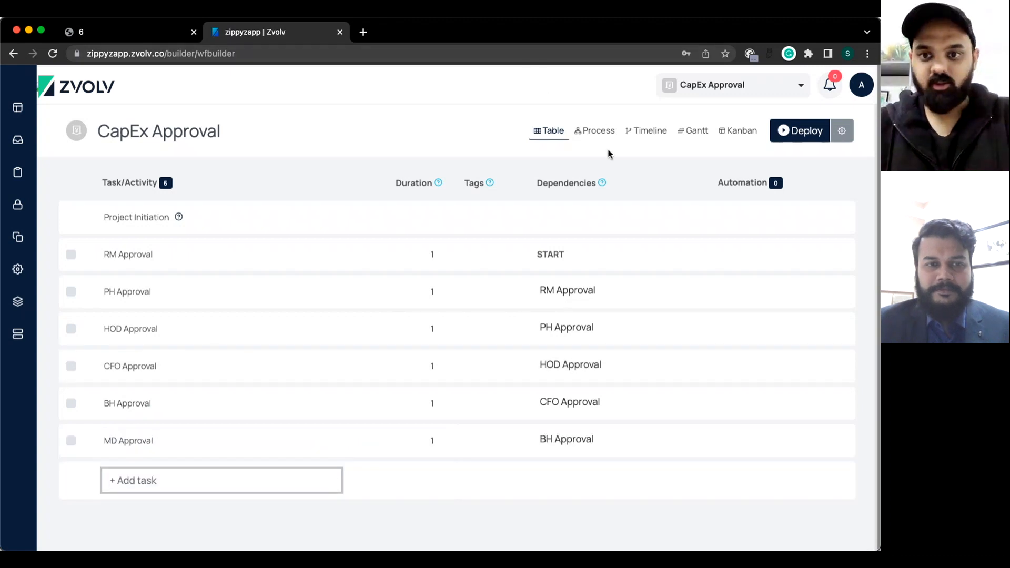
{"action": "left_click", "coordinate": [583, 132]}
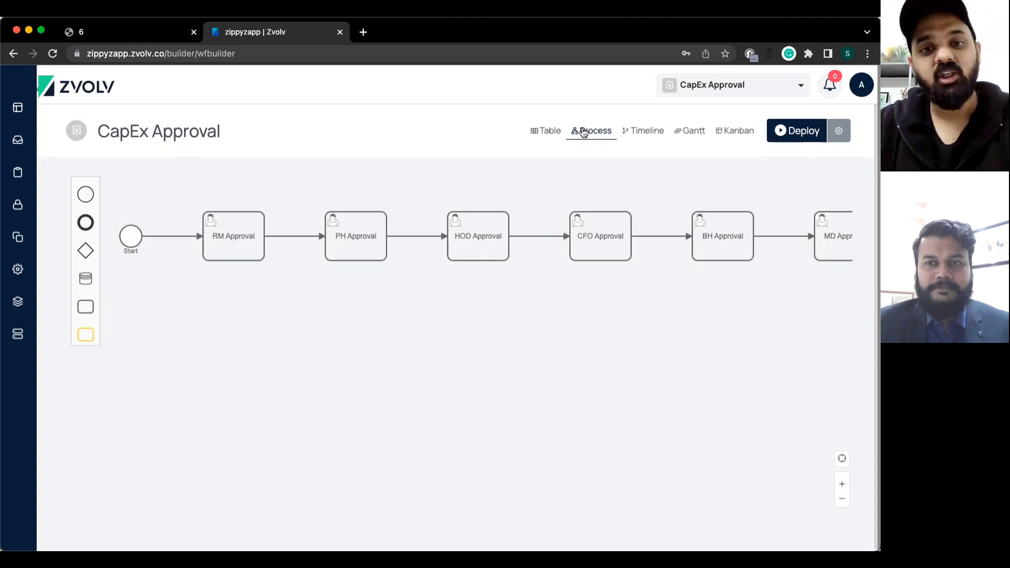
Scroll through the diagram to review the six-step approval chain, then return to the table.
{"action": "scroll", "coordinate": [575, 242], "scroll_direction": "down", "scroll_amount": 3}
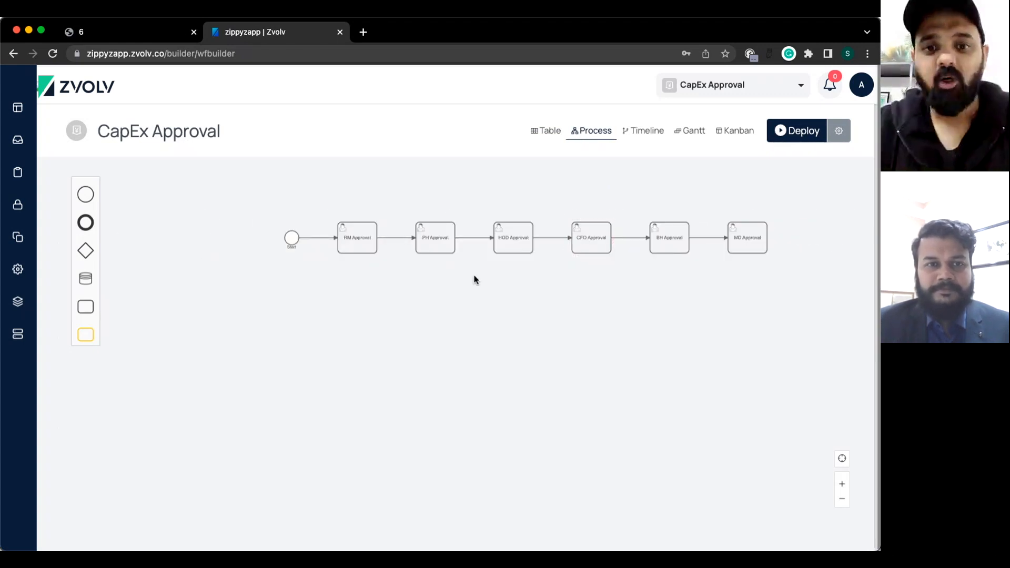
{"action": "scroll", "coordinate": [473, 279], "scroll_direction": "up", "scroll_amount": 1}
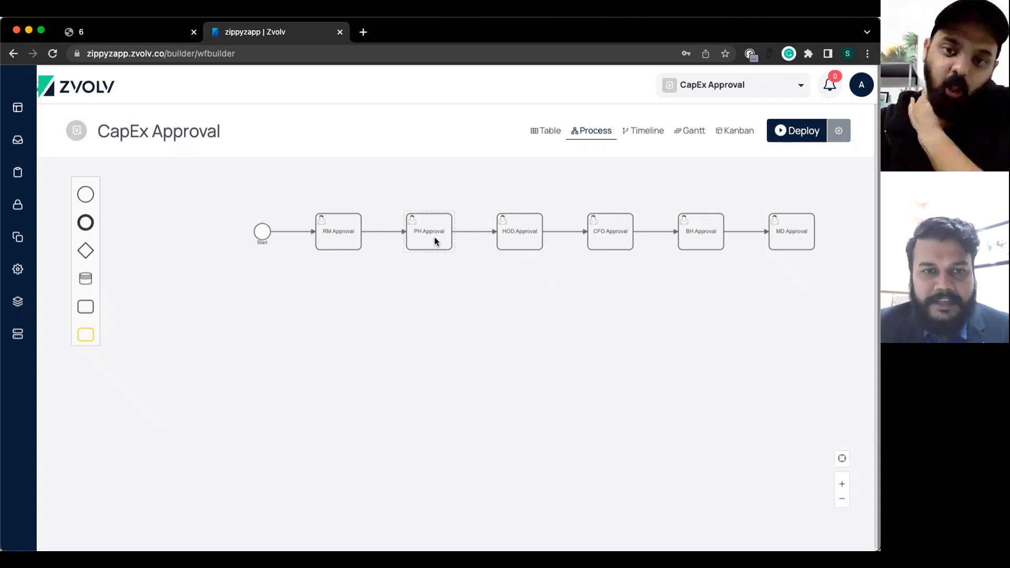
{"action": "left_click", "coordinate": [548, 129]}
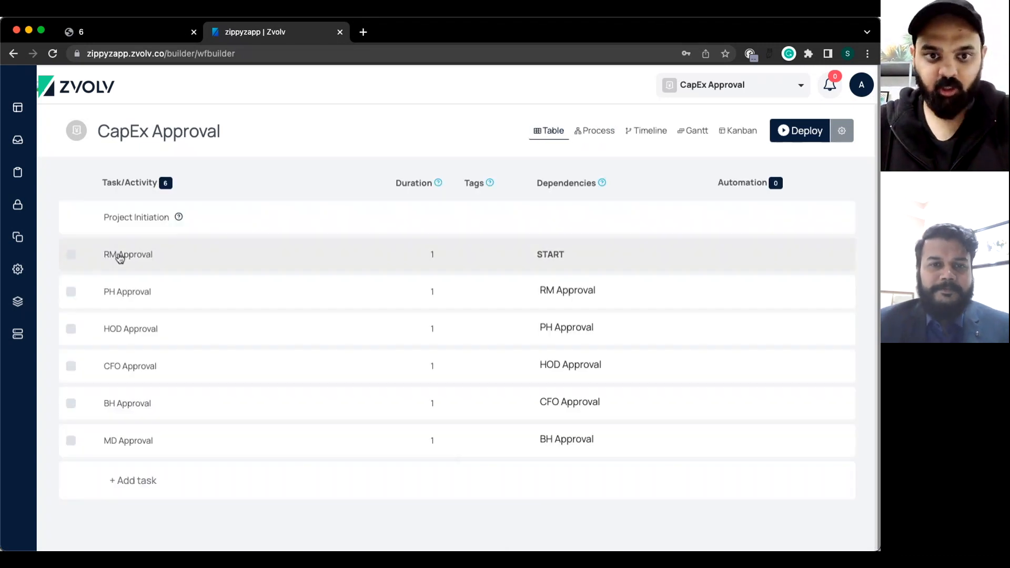
Add HOD Approval as a next task of RM Approval and save.
{"action": "left_click", "coordinate": [120, 257]}
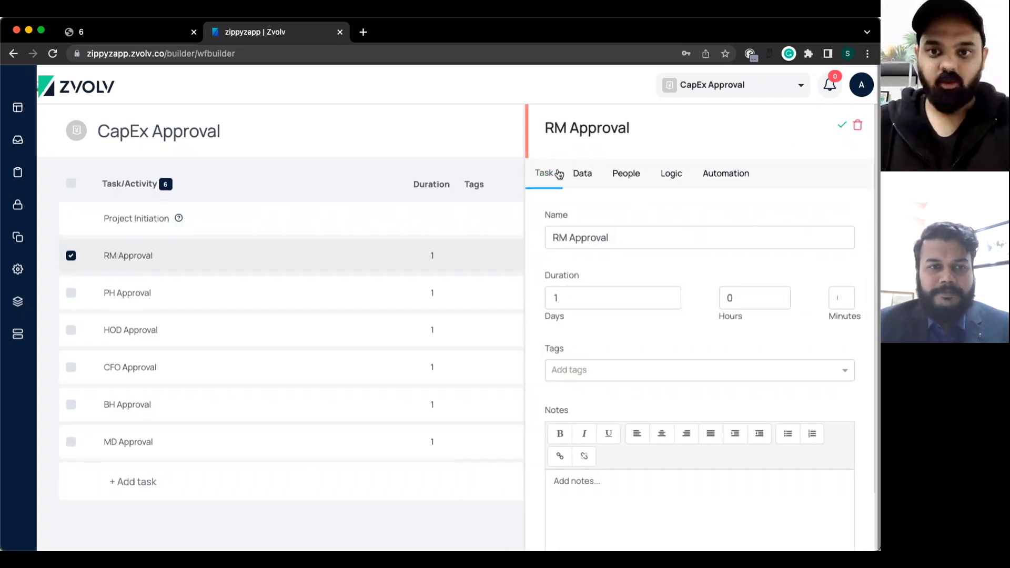
{"action": "left_click", "coordinate": [669, 175]}
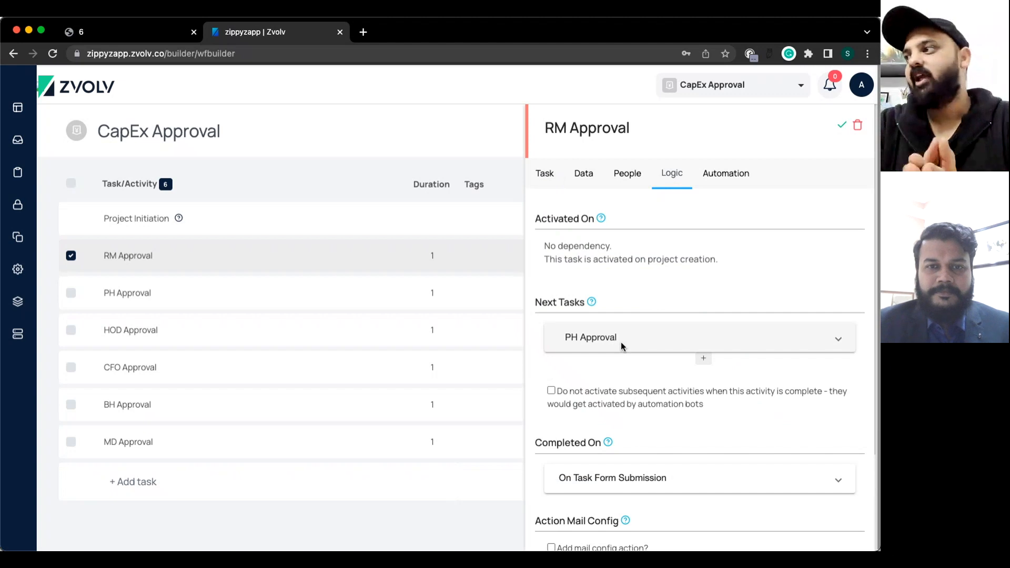
{"action": "left_click", "coordinate": [703, 361]}
{"action": "scroll", "coordinate": [712, 402], "scroll_direction": "down", "scroll_amount": 3}
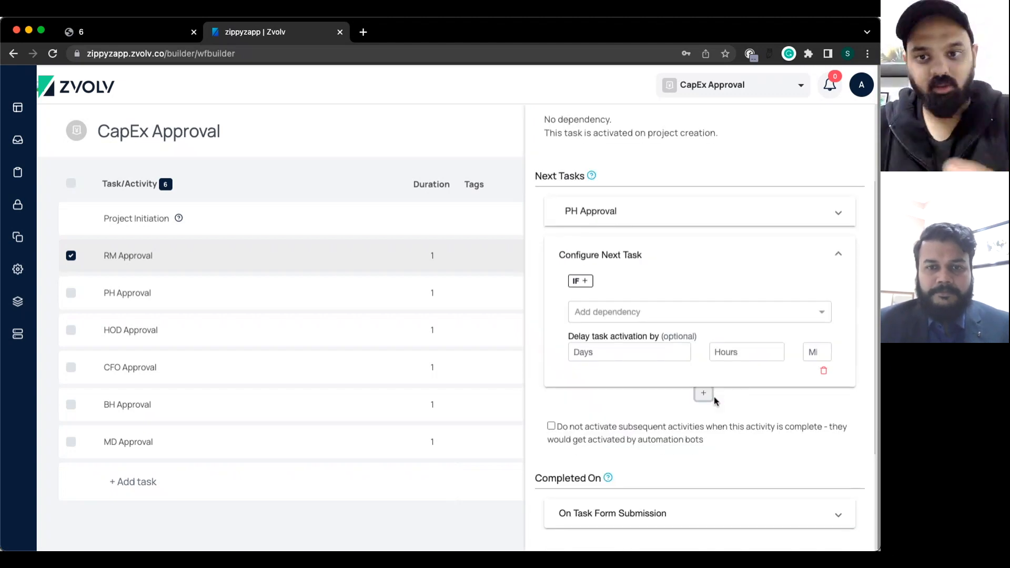
{"action": "left_click", "coordinate": [602, 316]}
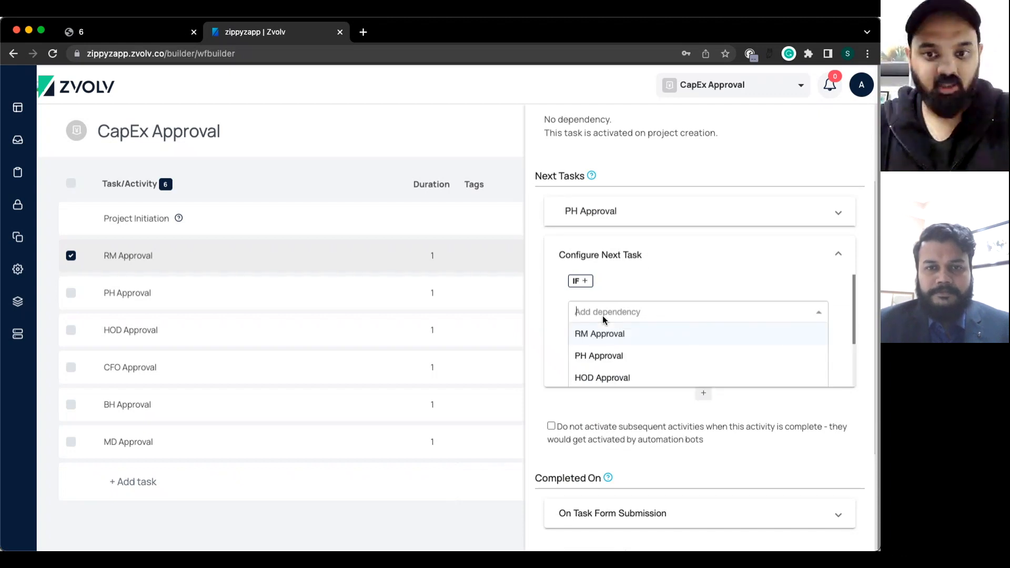
{"action": "left_click", "coordinate": [597, 377]}
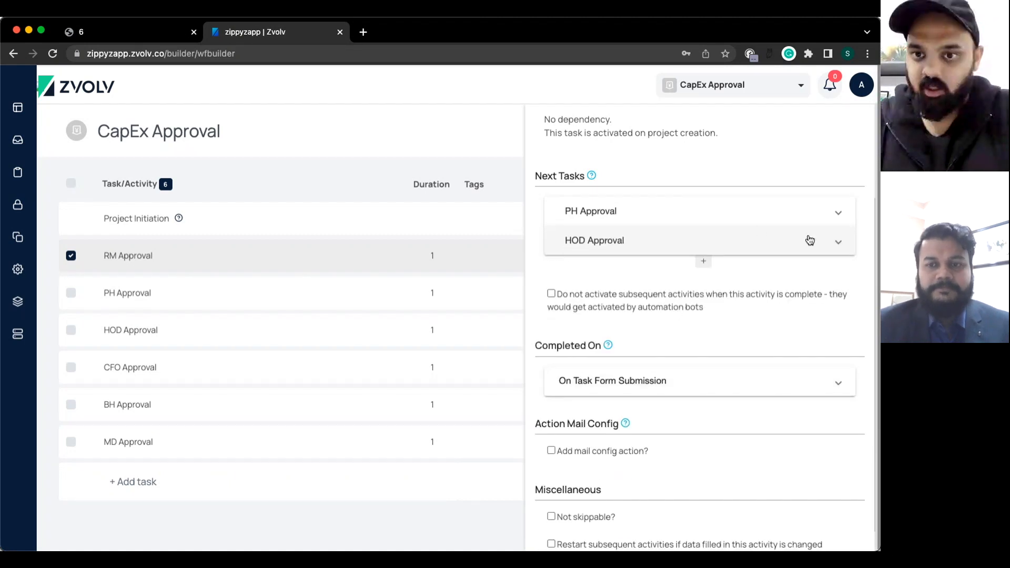
{"action": "scroll", "coordinate": [809, 240], "scroll_direction": "up", "scroll_amount": 3}
{"action": "left_click", "coordinate": [838, 124]}
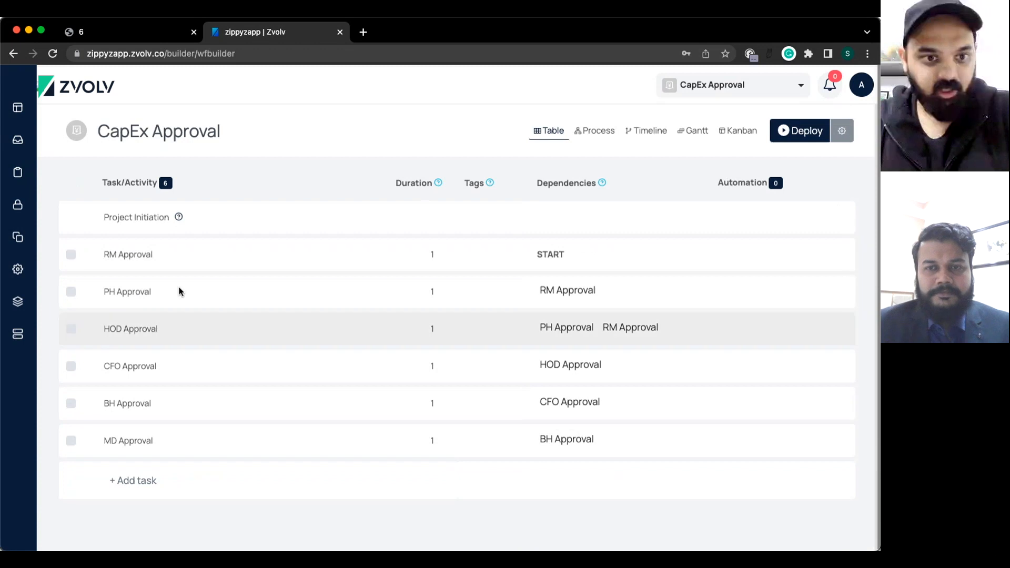
Remove HOD Approval from PH Approval's next tasks and save.
{"action": "left_click", "coordinate": [134, 293]}
{"action": "left_click", "coordinate": [585, 173]}
{"action": "left_click", "coordinate": [675, 173]}
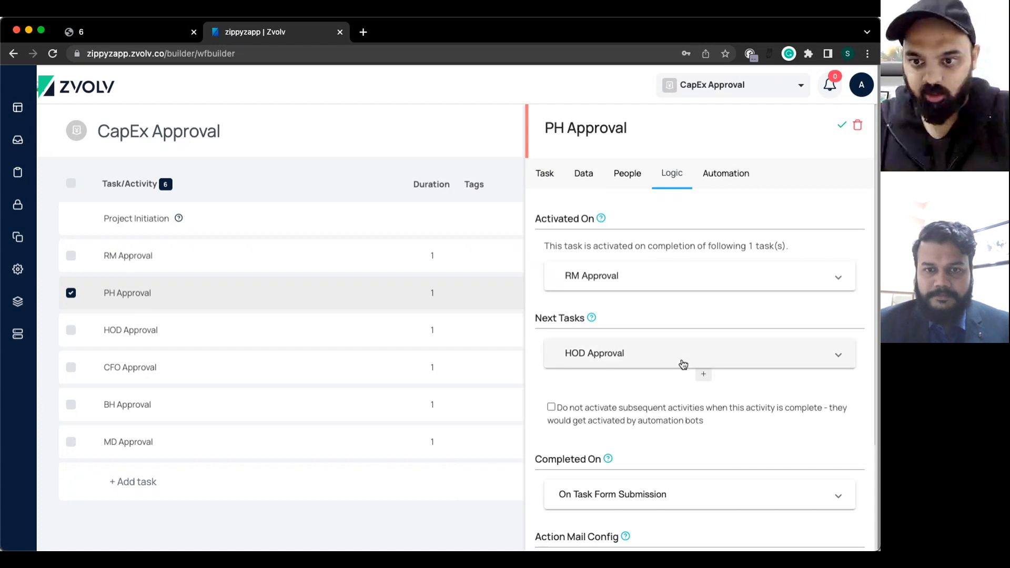
{"action": "left_click", "coordinate": [683, 364]}
{"action": "left_click", "coordinate": [822, 473]}
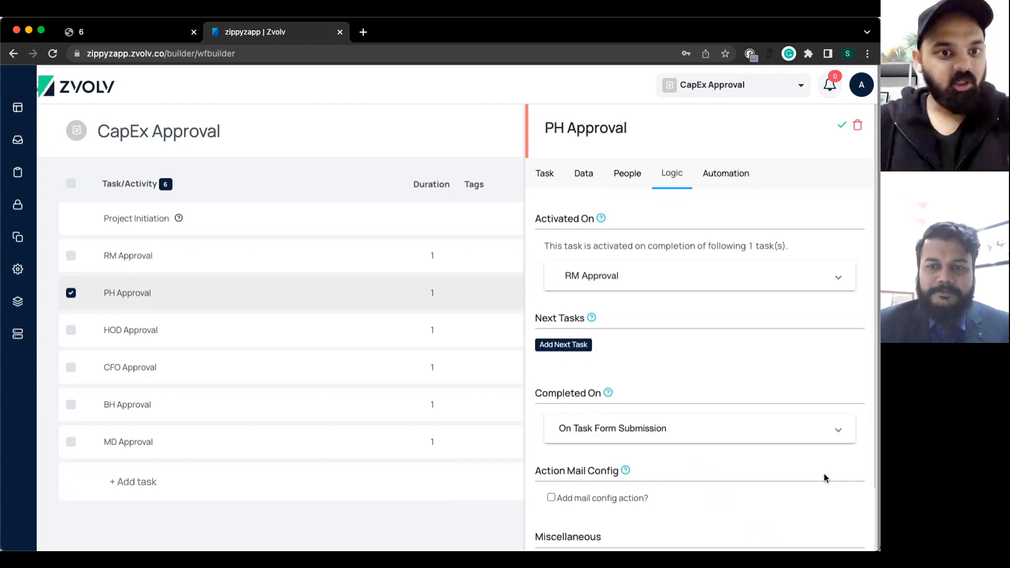
{"action": "left_click", "coordinate": [841, 126]}
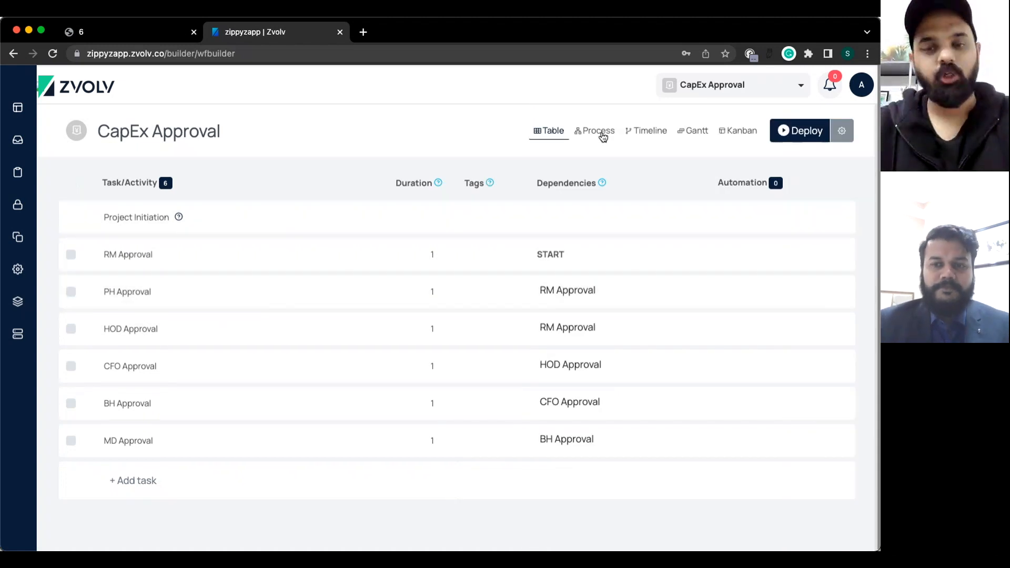
{"action": "left_click", "coordinate": [600, 132]}
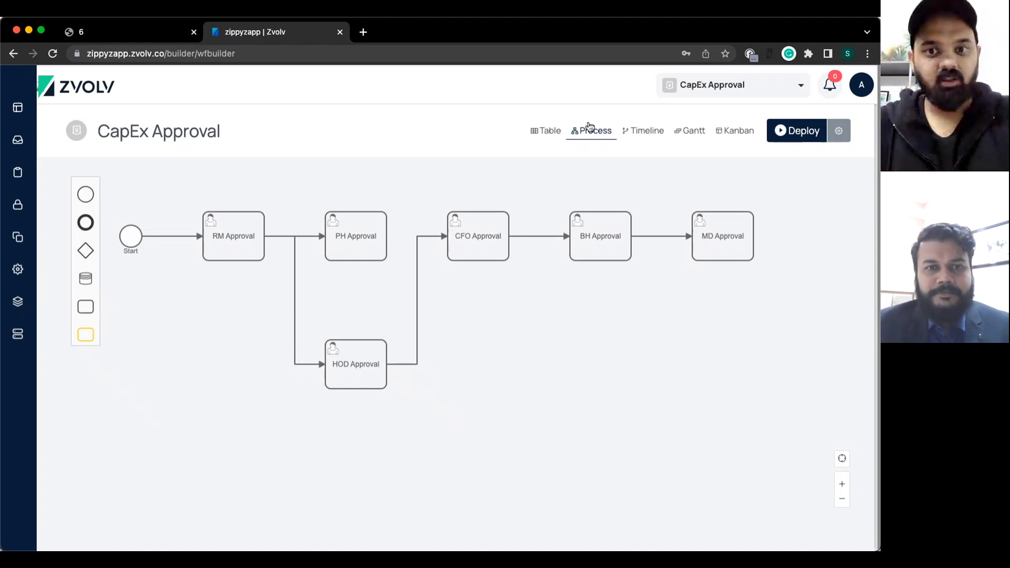
{"action": "left_click", "coordinate": [548, 134]}
{"action": "scroll", "coordinate": [137, 421], "scroll_direction": "down", "scroll_amount": 1}
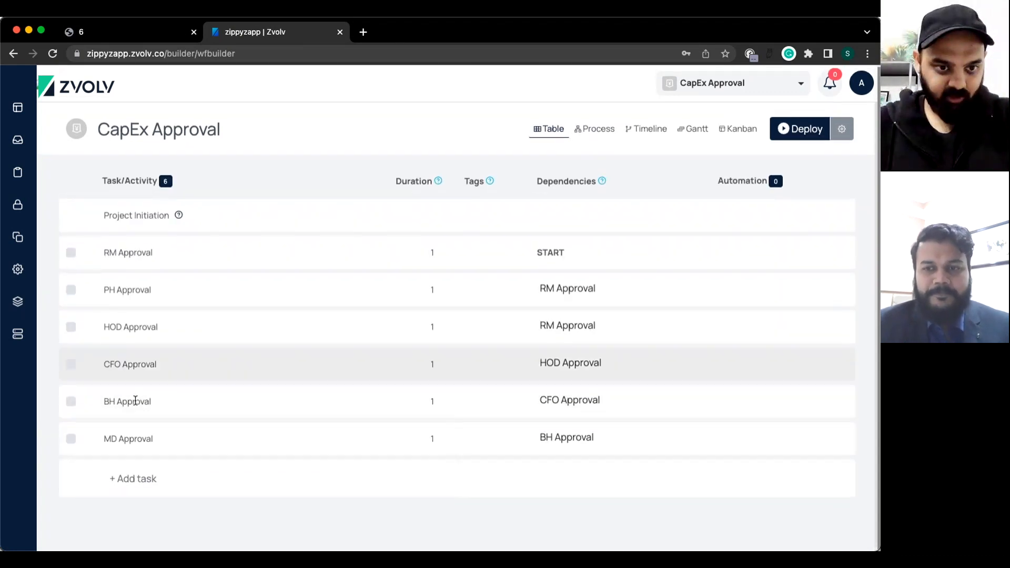
Add MD Approval as a second next task of CFO Approval and save.
{"action": "left_click", "coordinate": [125, 366]}
{"action": "left_click", "coordinate": [653, 169]}
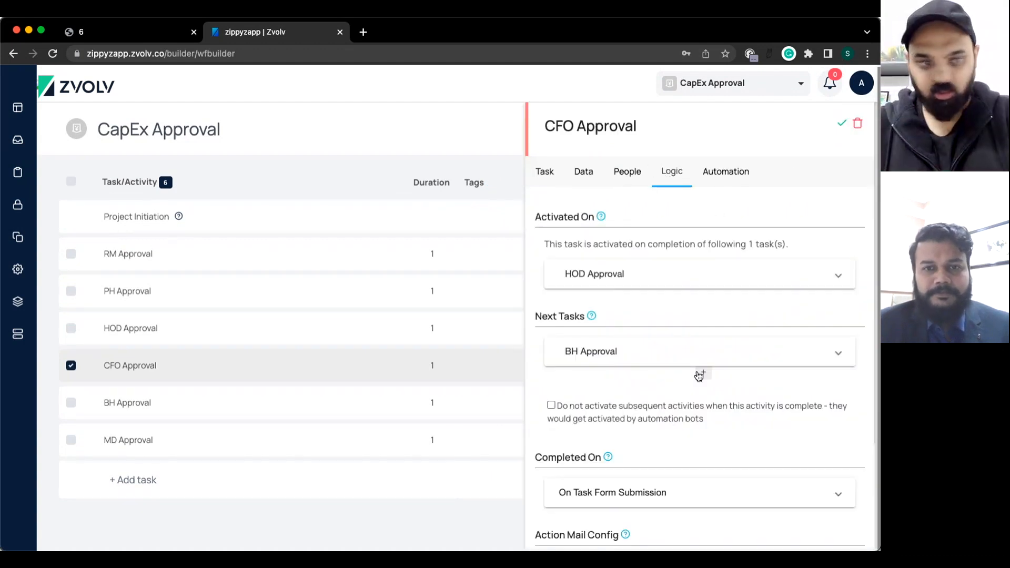
{"action": "left_click", "coordinate": [699, 375]}
{"action": "scroll", "coordinate": [585, 432], "scroll_direction": "down", "scroll_amount": 3}
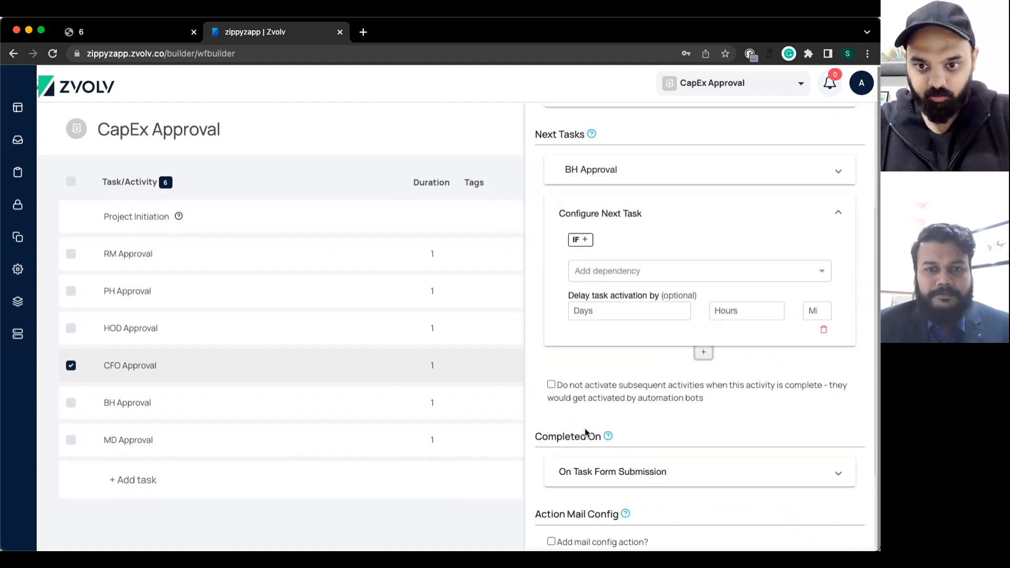
{"action": "left_click", "coordinate": [609, 247]}
{"action": "type", "text": "md"}
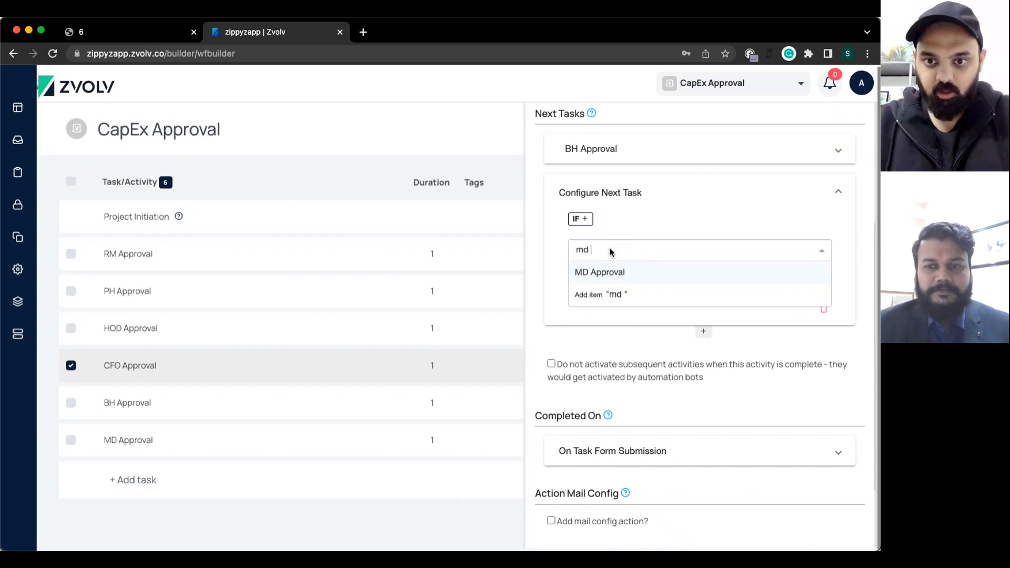
{"action": "key", "text": "Return"}
{"action": "scroll", "coordinate": [779, 212], "scroll_direction": "up", "scroll_amount": 4}
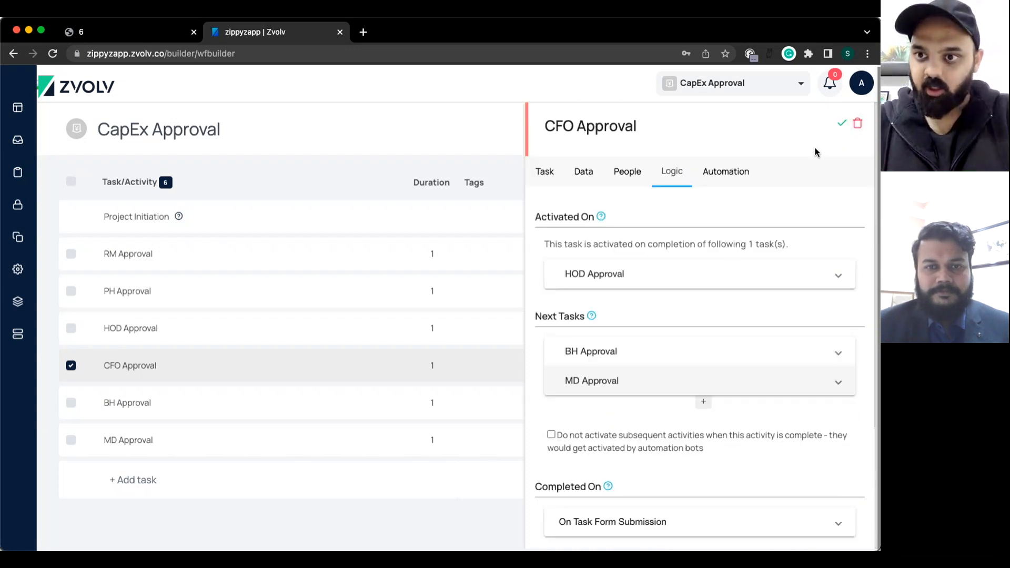
{"action": "left_click", "coordinate": [842, 123]}
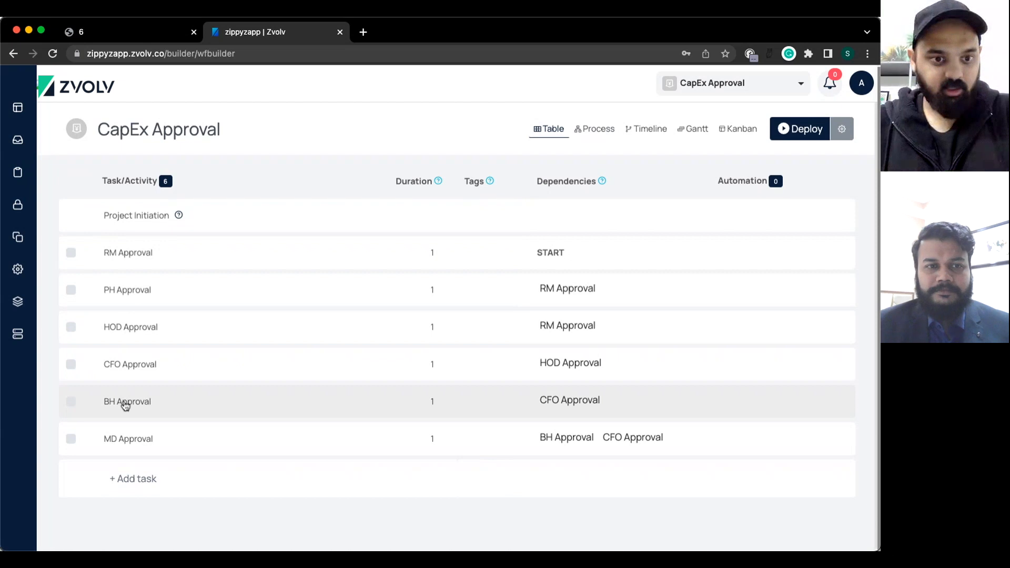
Delete MD Approval from BH Approval's next tasks and save.
{"action": "left_click", "coordinate": [125, 403]}
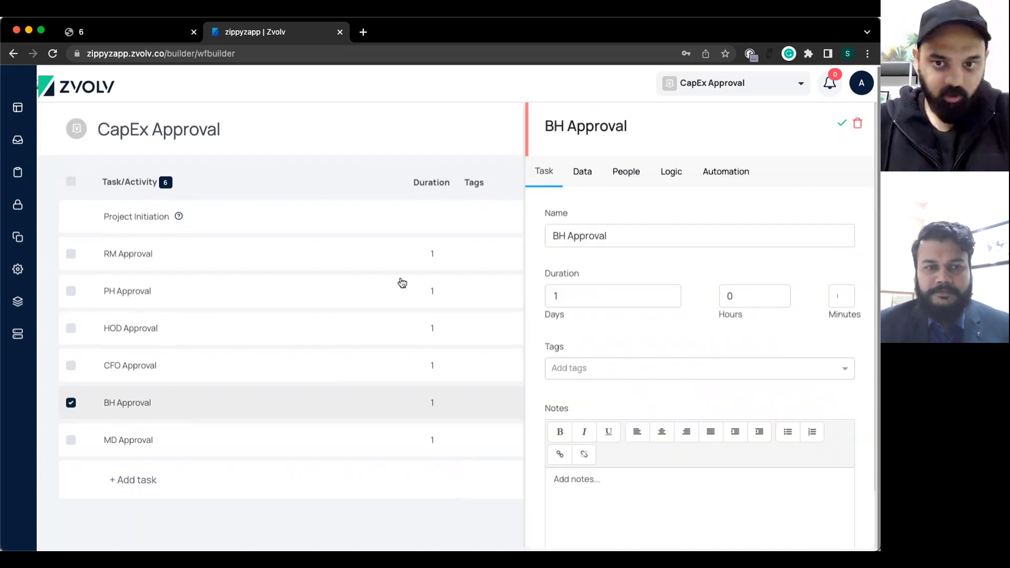
{"action": "left_click", "coordinate": [581, 171]}
{"action": "left_click", "coordinate": [675, 173]}
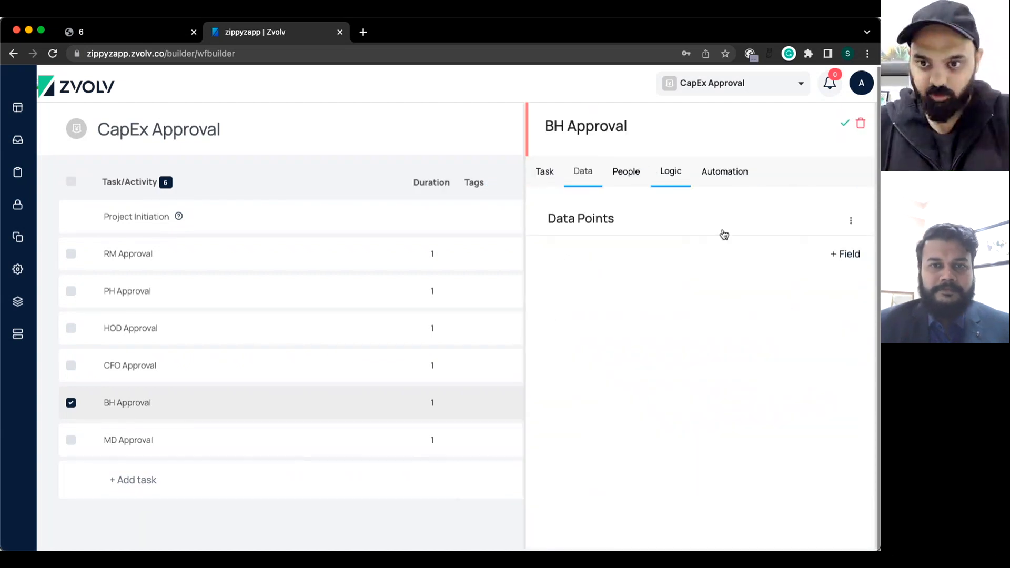
{"action": "left_click", "coordinate": [821, 365]}
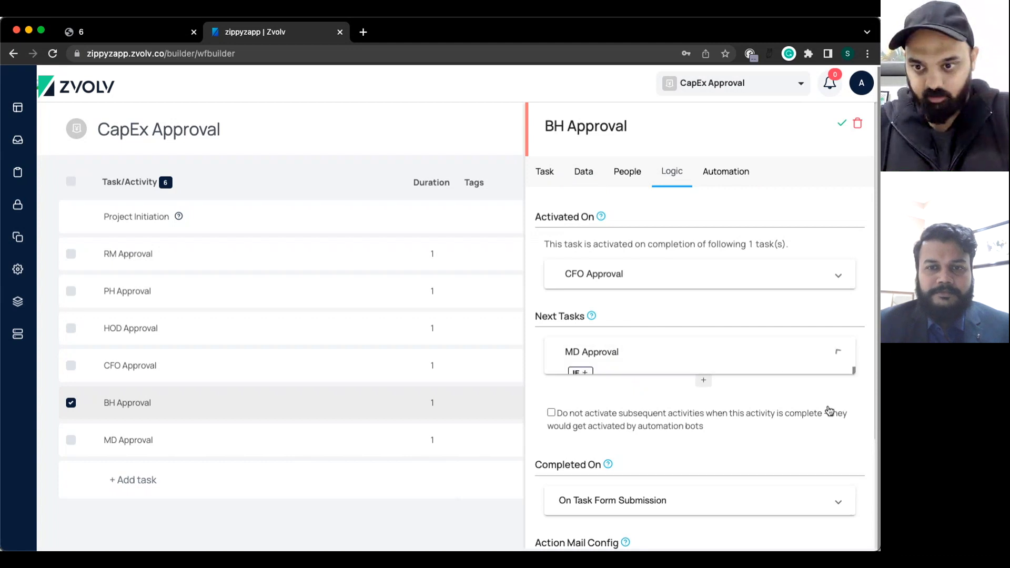
{"action": "scroll", "coordinate": [814, 369], "scroll_direction": "down", "scroll_amount": 5}
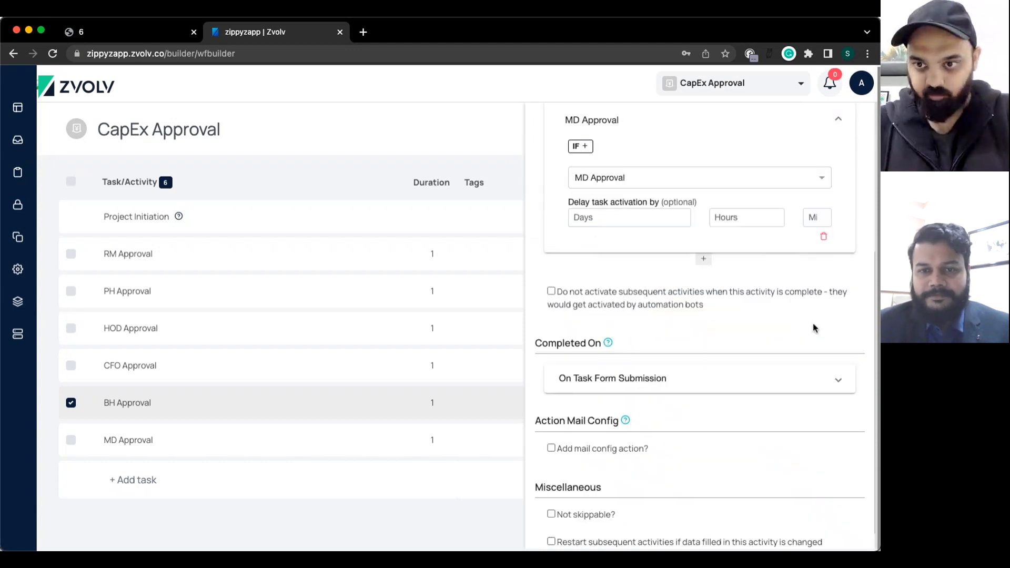
{"action": "left_click", "coordinate": [824, 237]}
{"action": "scroll", "coordinate": [736, 184], "scroll_direction": "up", "scroll_amount": 3}
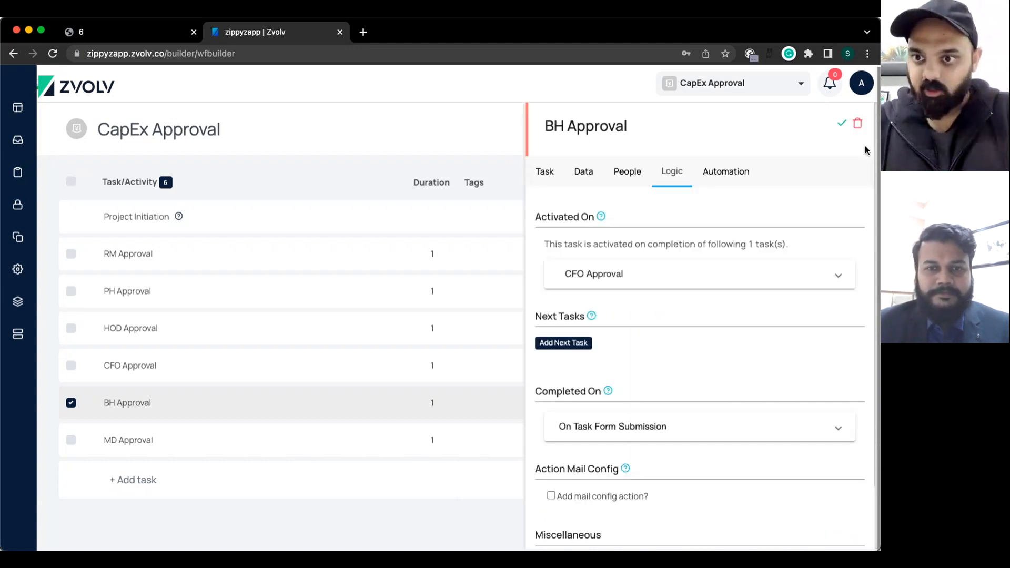
{"action": "left_click", "coordinate": [842, 126]}
Check MD Approval's logic, then view the updated process diagram.
{"action": "left_click", "coordinate": [169, 440]}
{"action": "left_click", "coordinate": [671, 171]}
{"action": "left_click", "coordinate": [837, 126]}
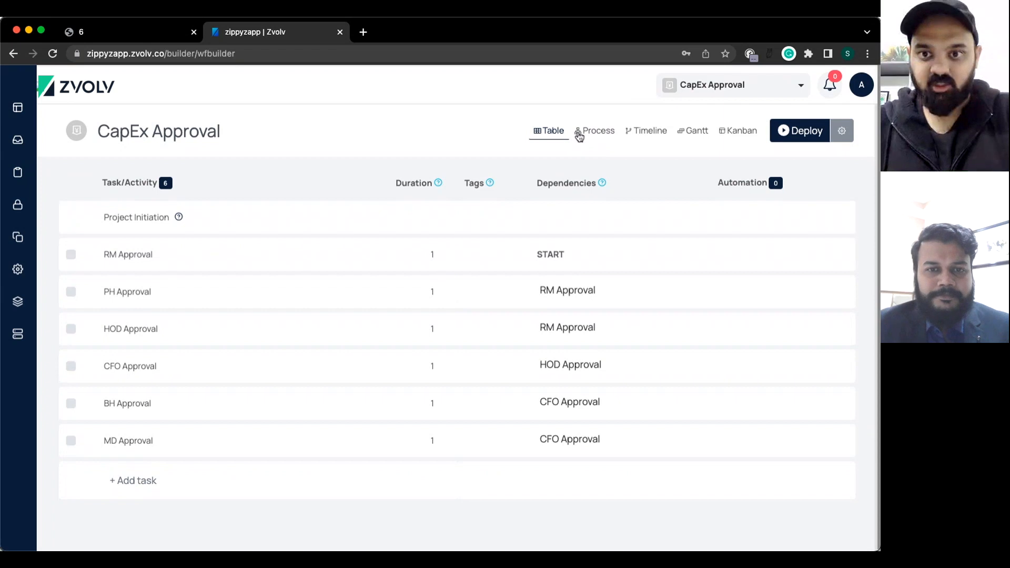
{"action": "left_click", "coordinate": [579, 136]}
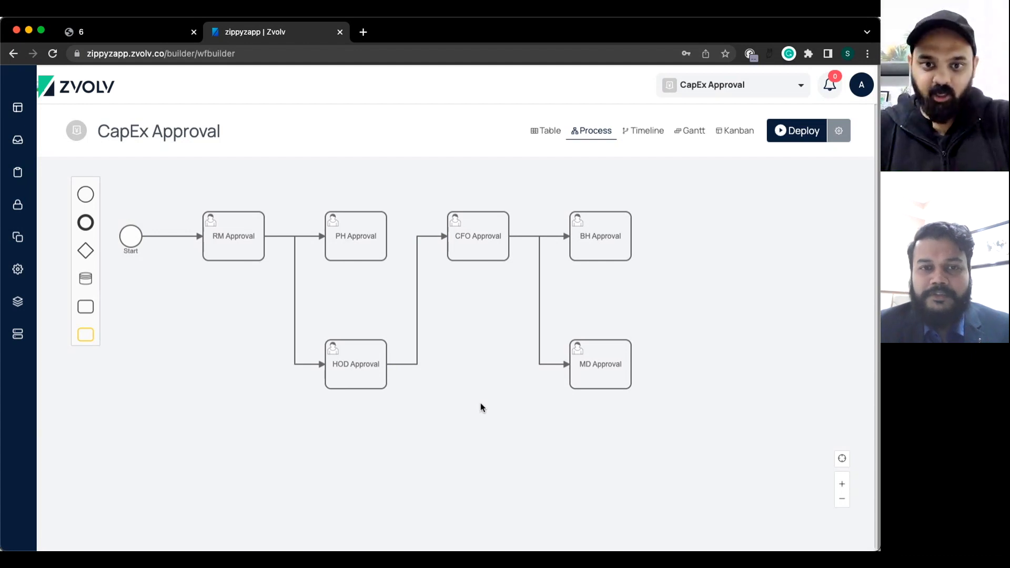
Inspect the reworked diagram, then return to the table and open CFO Approval's details.
{"action": "left_click", "coordinate": [345, 384]}
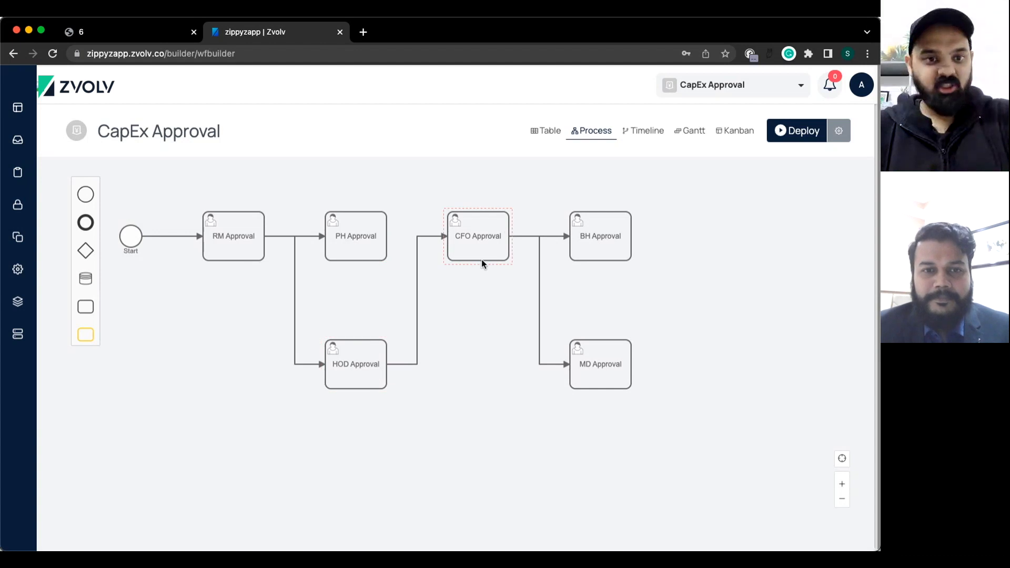
{"action": "left_click", "coordinate": [539, 134]}
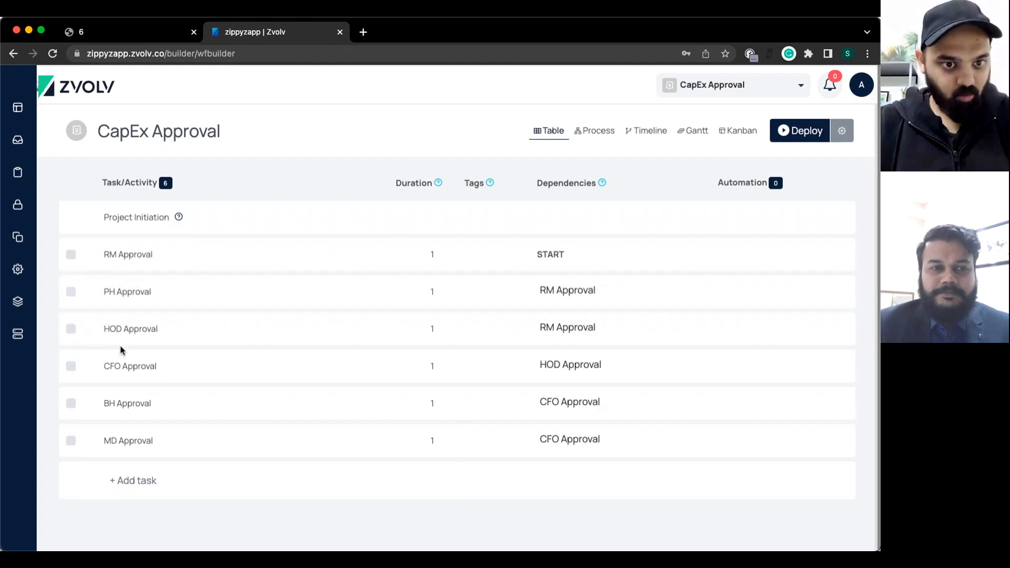
{"action": "left_click", "coordinate": [127, 367]}
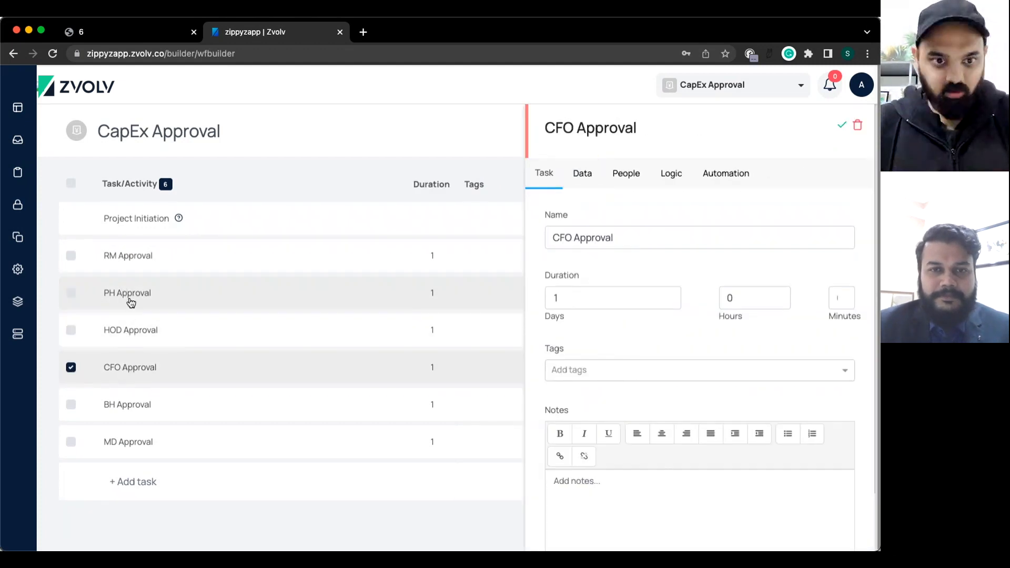
In PH Approval's logic, search the next-task list for CFO Approval.
{"action": "left_click", "coordinate": [129, 299]}
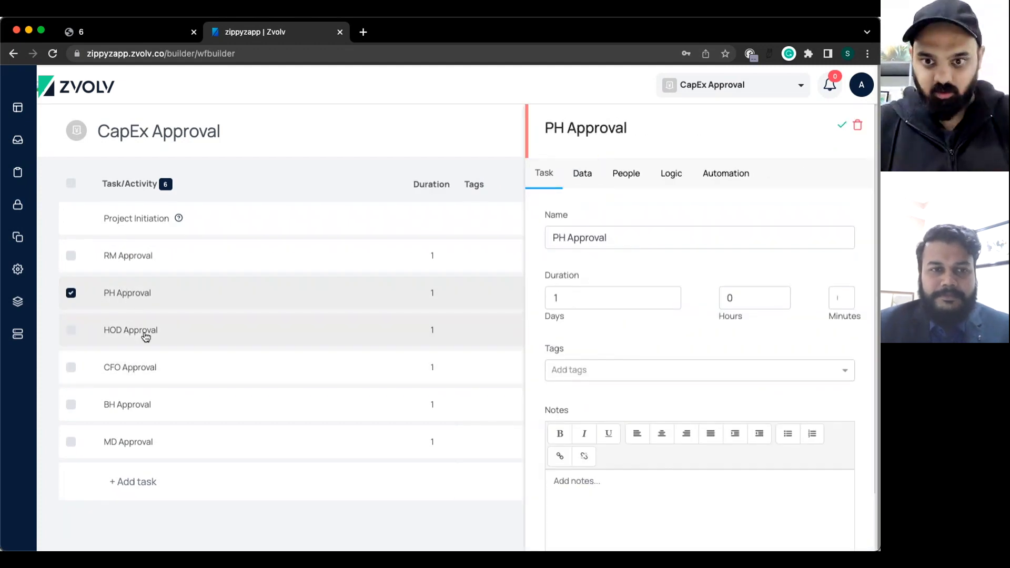
{"action": "left_click", "coordinate": [673, 174]}
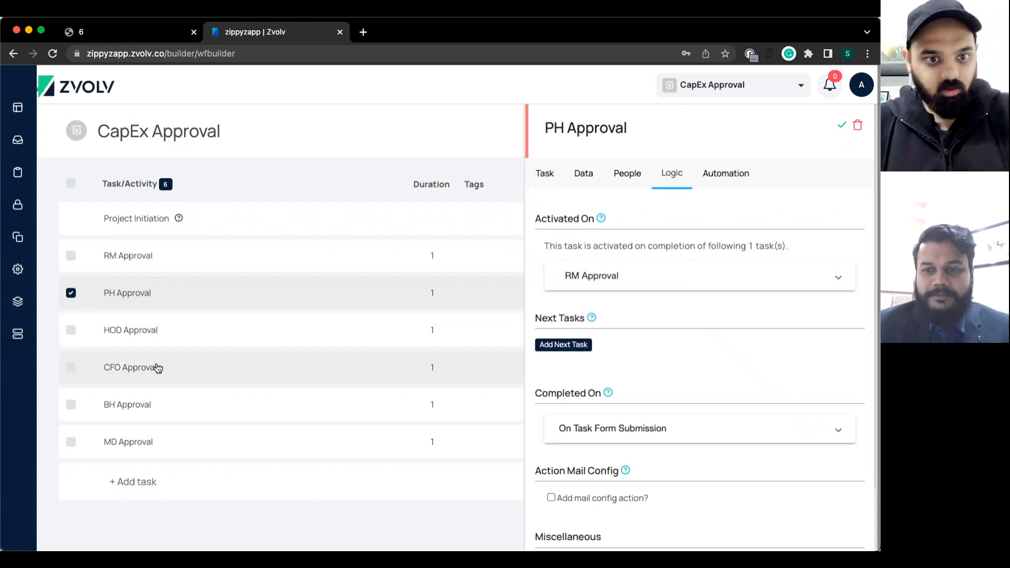
{"action": "left_click", "coordinate": [560, 341]}
{"action": "left_click", "coordinate": [598, 415]}
{"action": "type", "text": "cfo"}
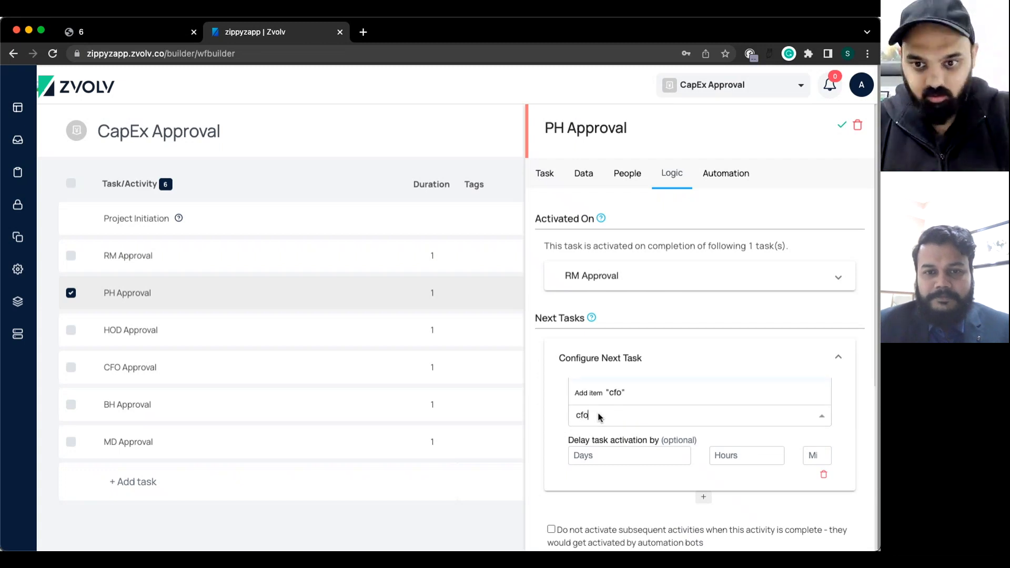
{"action": "scroll", "coordinate": [686, 459], "scroll_direction": "down", "scroll_amount": 5}
{"action": "key", "text": "BackSpace"}
{"action": "key", "text": "BackSpace"}
{"action": "key", "text": "BackSpace"}
{"action": "type", "text": "cfo"}
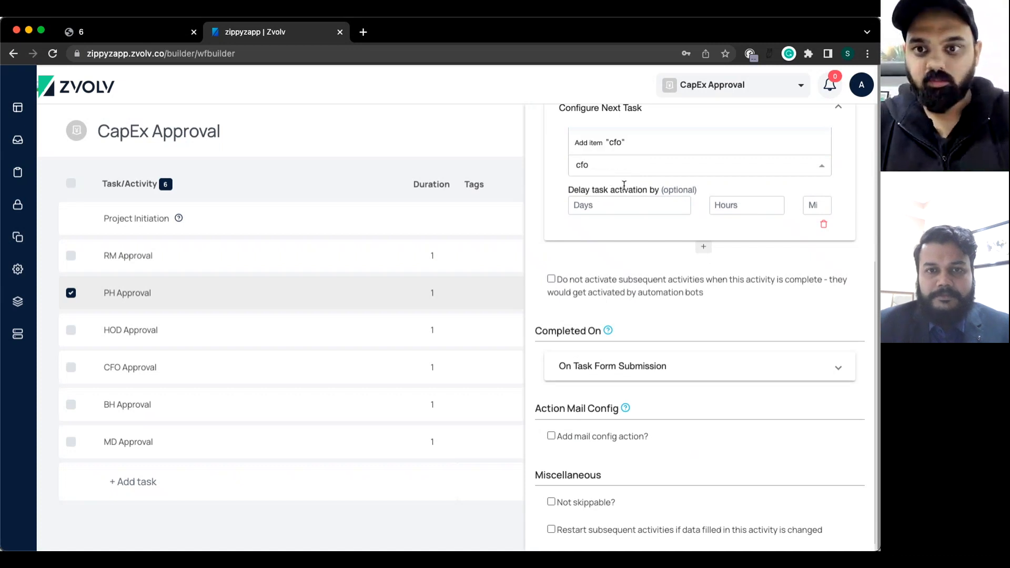
{"action": "left_click", "coordinate": [613, 178]}
Add CFO Approval as PH Approval's next task and save.
{"action": "left_click", "coordinate": [596, 165]}
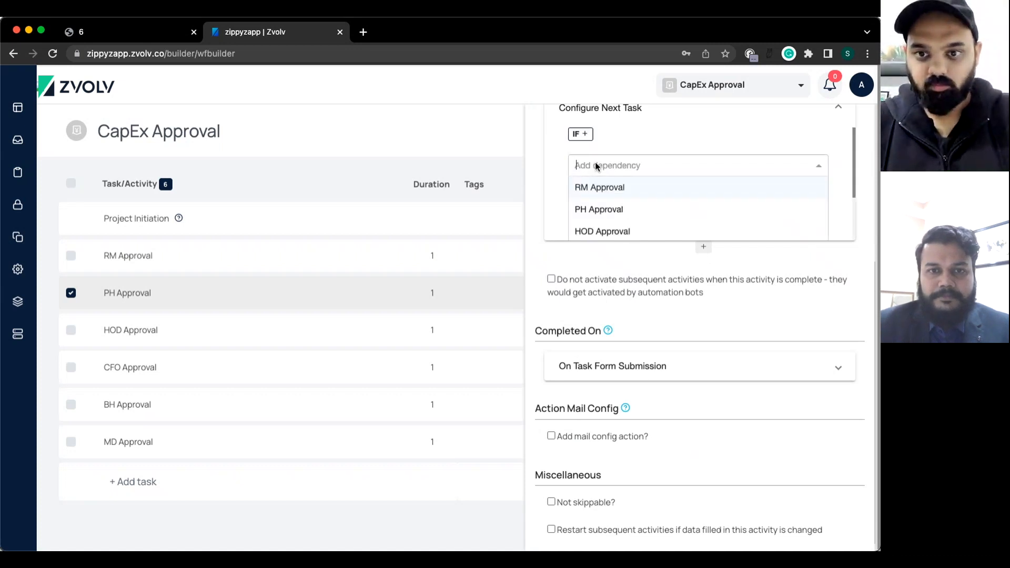
{"action": "type", "text": "cfo"}
{"action": "left_click", "coordinate": [632, 194]}
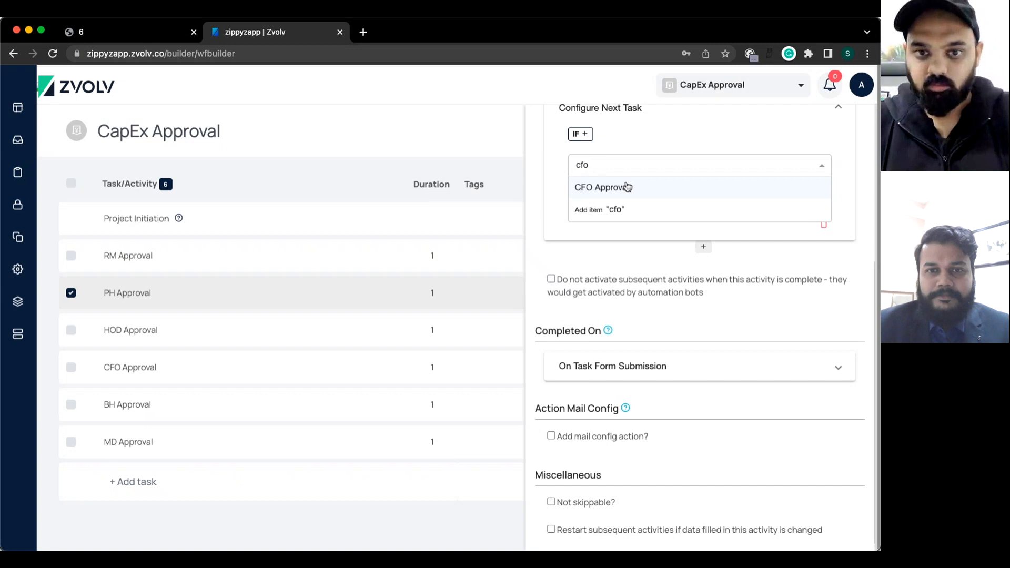
{"action": "scroll", "coordinate": [821, 184], "scroll_direction": "up", "scroll_amount": 3}
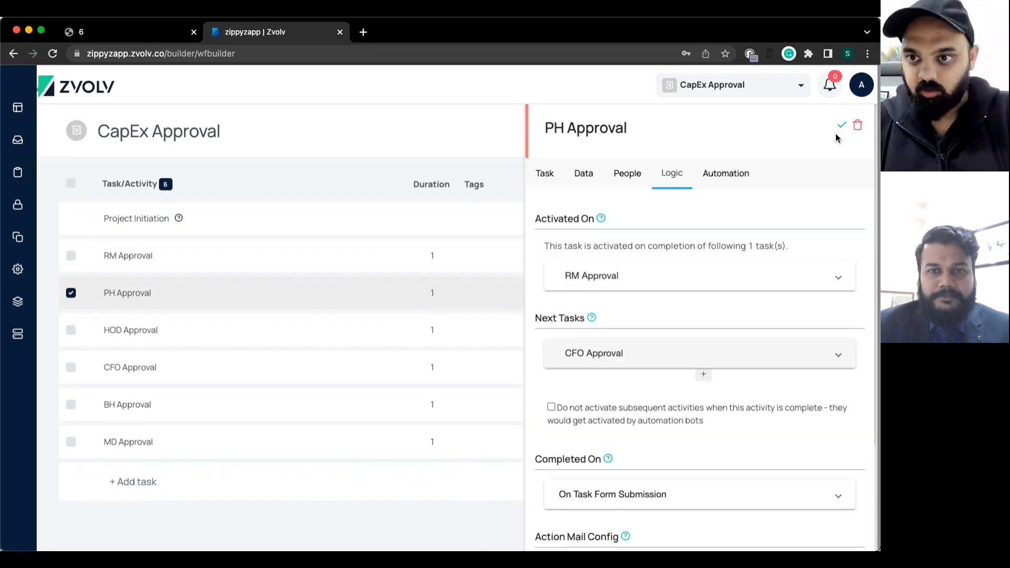
{"action": "left_click", "coordinate": [843, 125]}
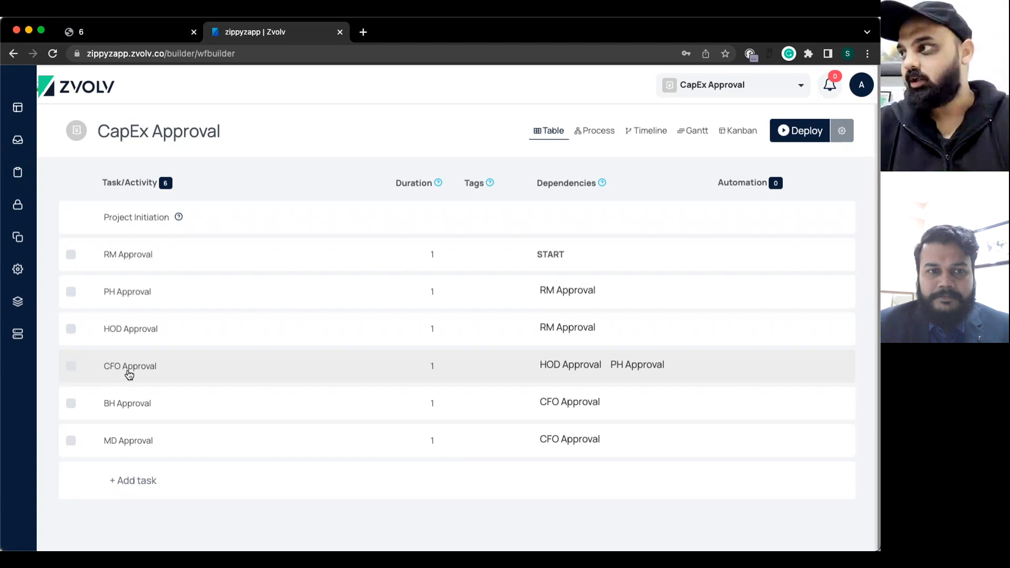
Tick 'Yes, wait for all tasks' in CFO Approval's logic and close the panel.
{"action": "left_click", "coordinate": [129, 375]}
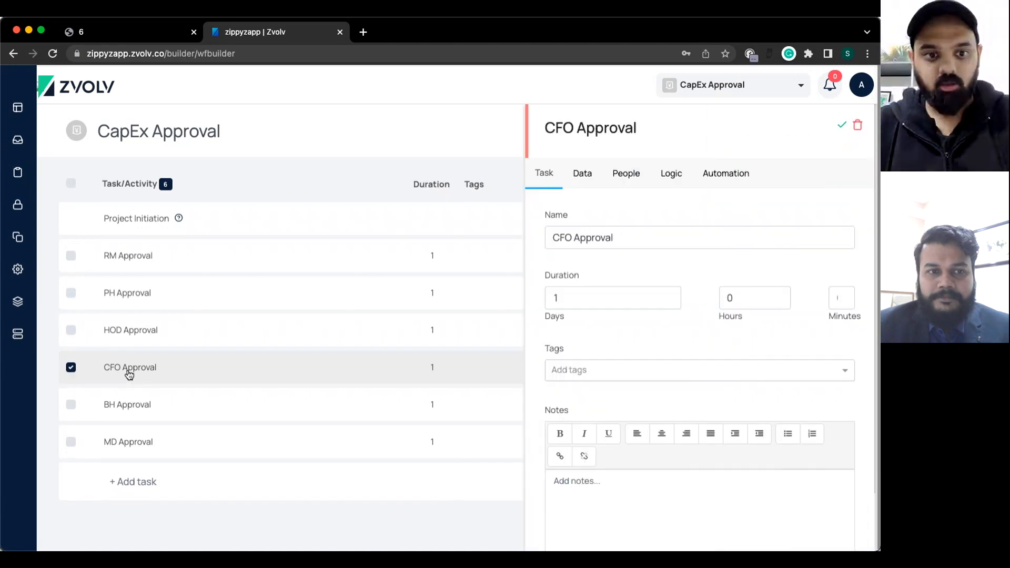
{"action": "left_click", "coordinate": [672, 175]}
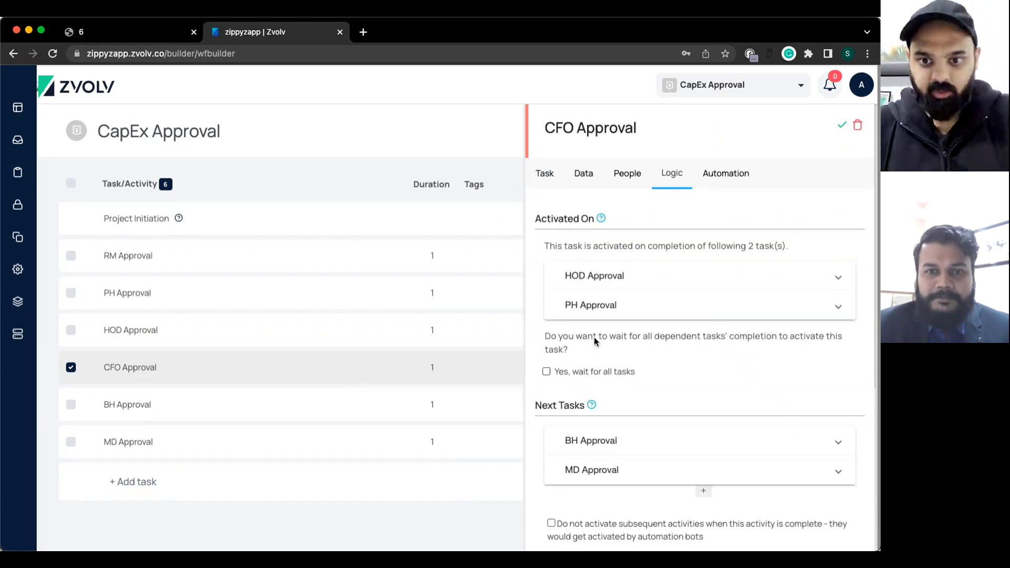
{"action": "left_click", "coordinate": [547, 372]}
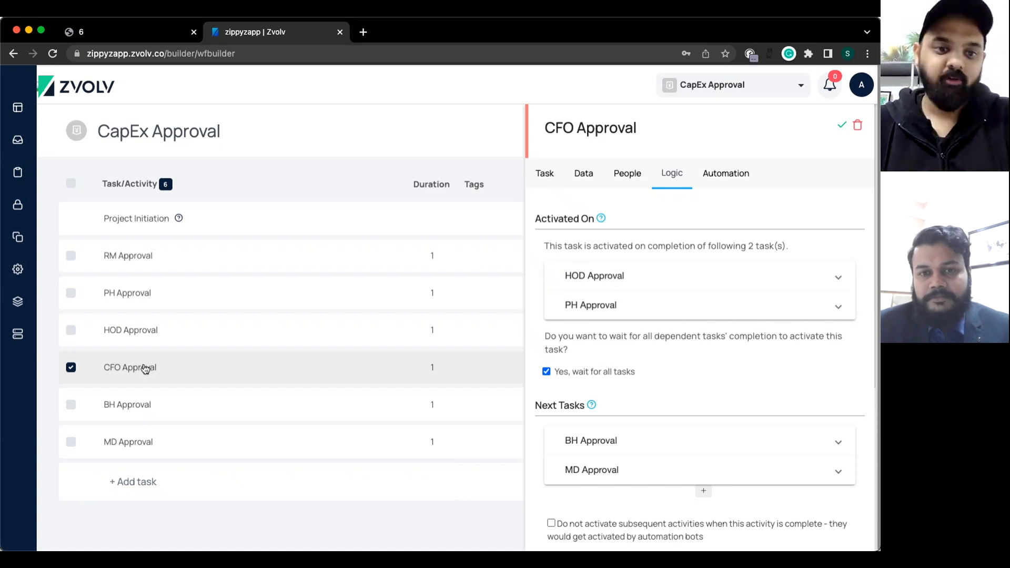
{"action": "left_click", "coordinate": [841, 127]}
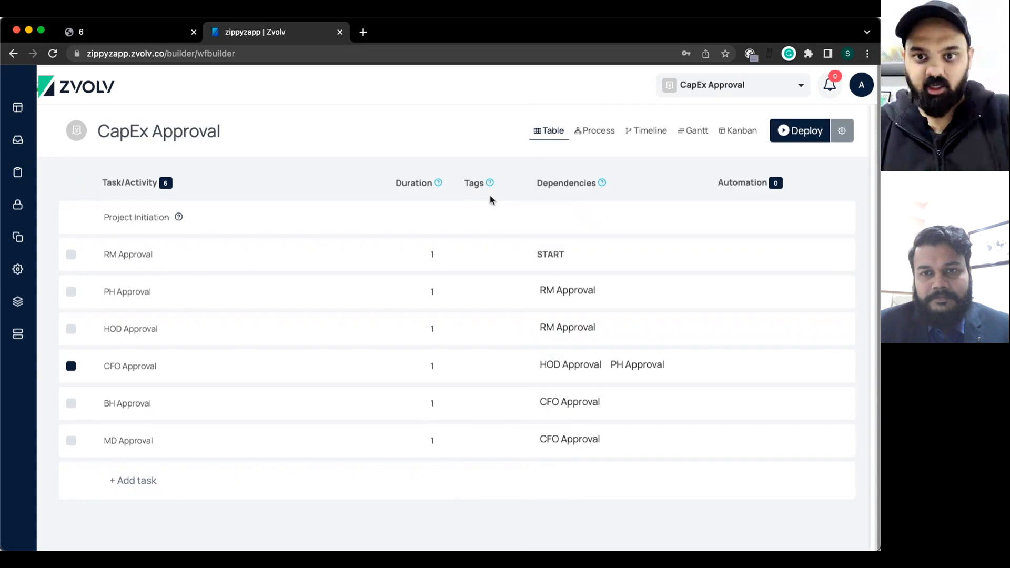
Check the CapEx Approval process diagram, save the workflow, and open the Project Initiation form settings.
{"action": "left_click", "coordinate": [595, 129]}
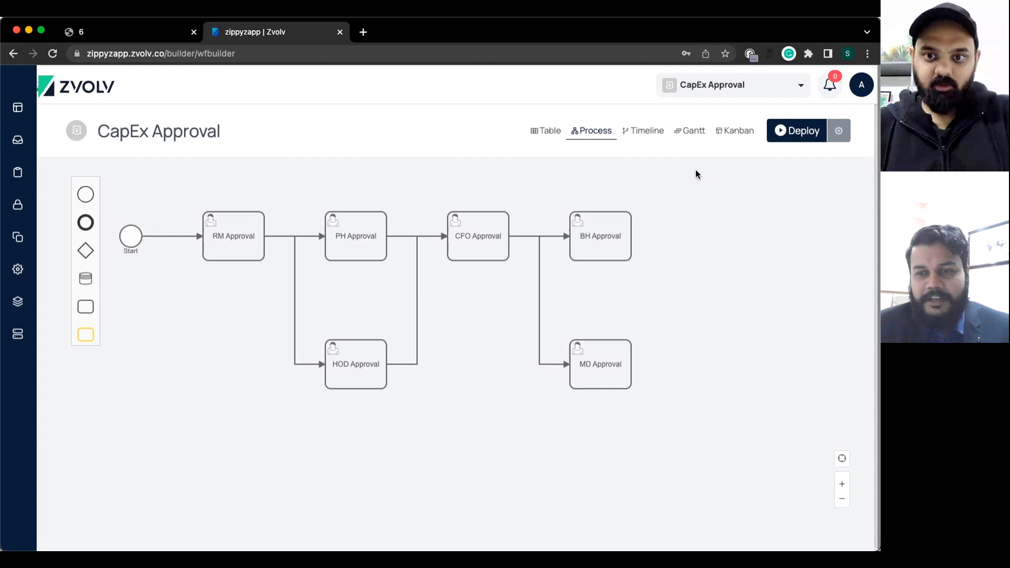
{"action": "left_click", "coordinate": [543, 136]}
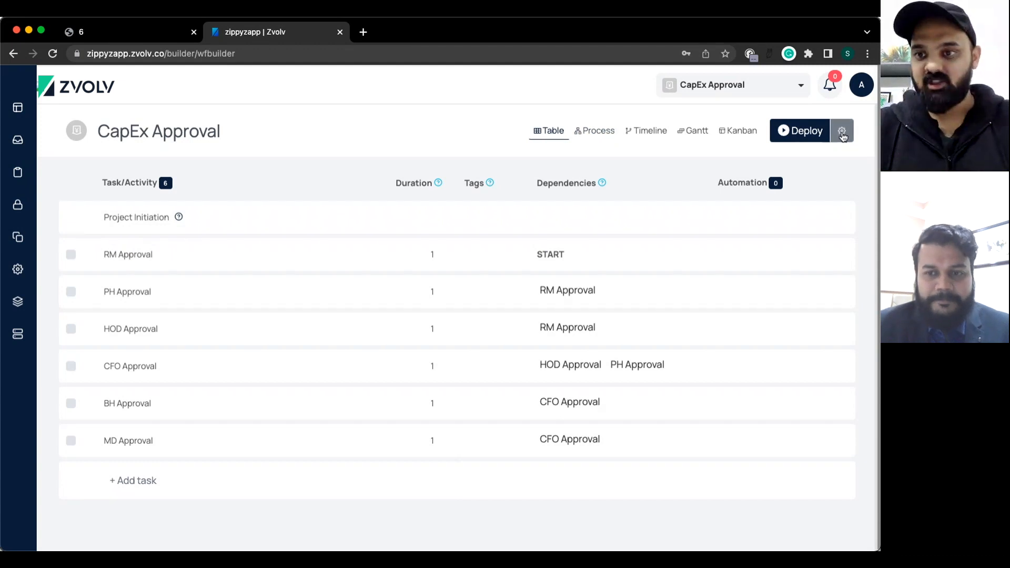
{"action": "left_click", "coordinate": [842, 136]}
{"action": "left_click", "coordinate": [771, 164]}
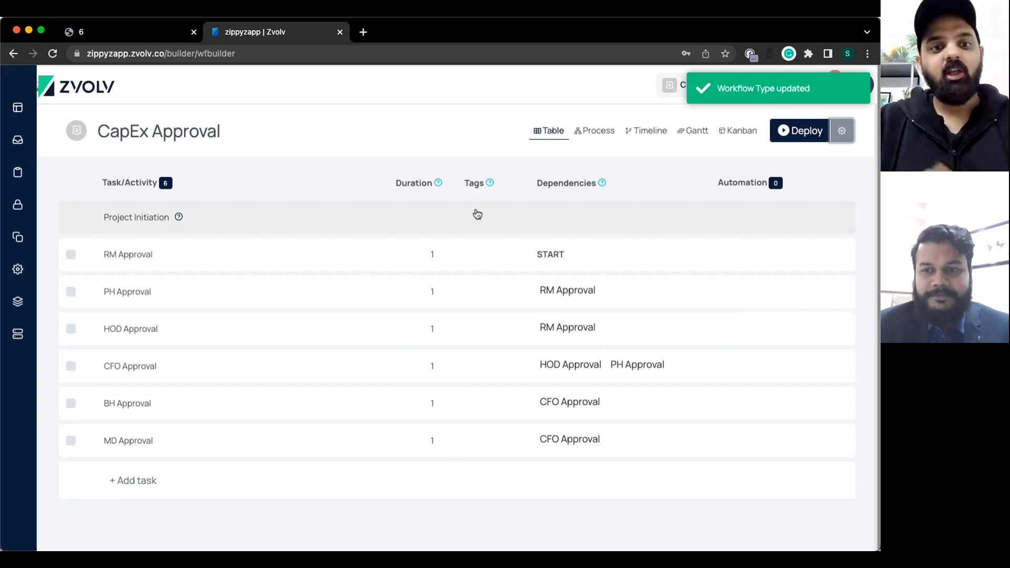
{"action": "left_click", "coordinate": [151, 221]}
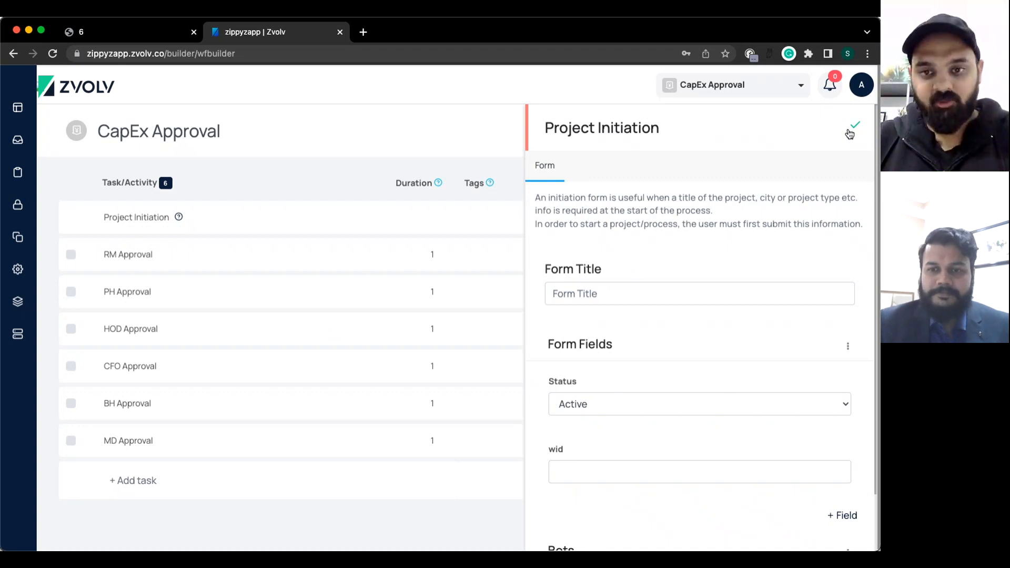
Add a new field to the Project Initiation form labelled 'Requested By'.
{"action": "scroll", "coordinate": [701, 392], "scroll_direction": "down", "scroll_amount": 2}
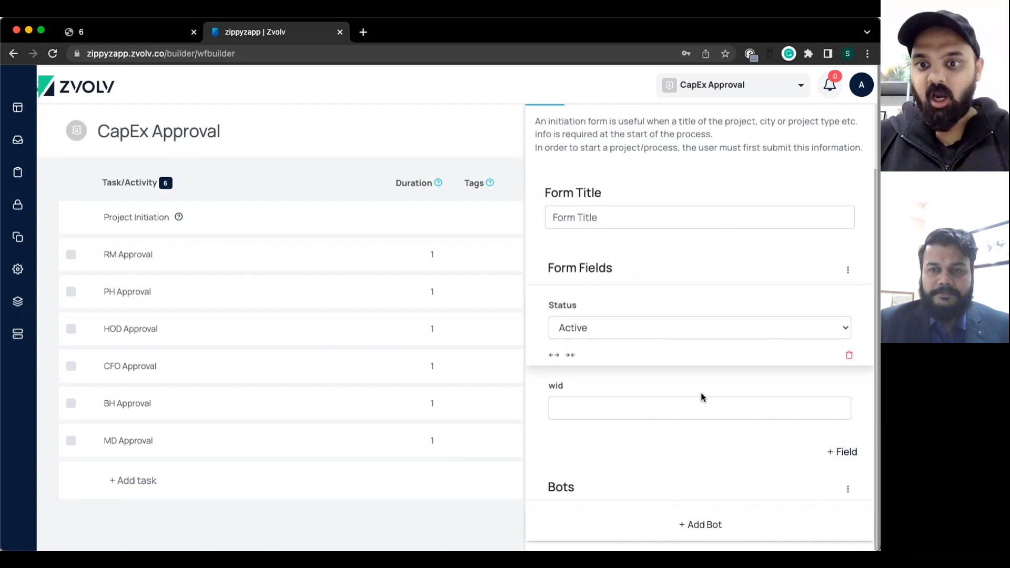
{"action": "left_click", "coordinate": [842, 451]}
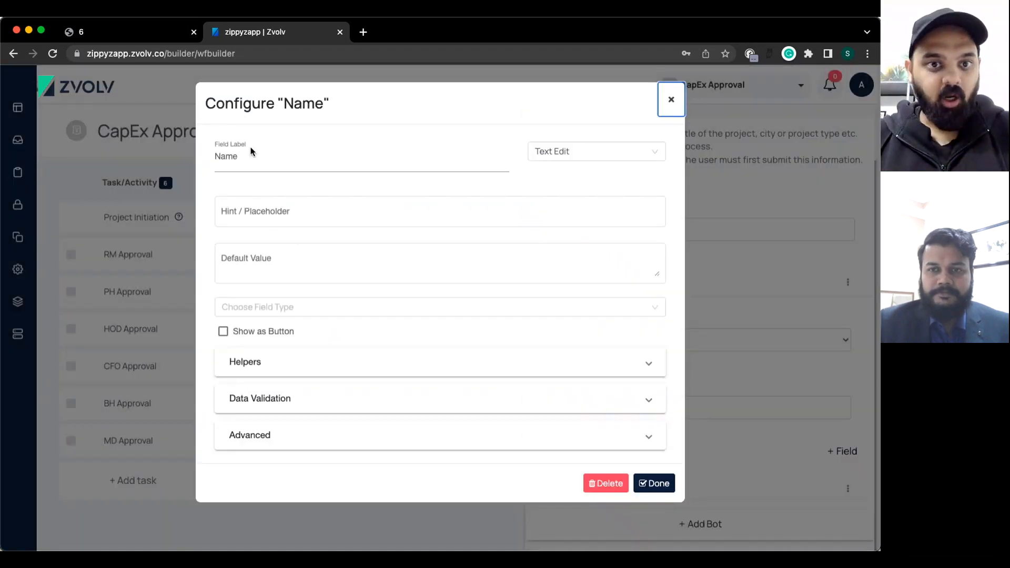
{"action": "double_click", "coordinate": [250, 154]}
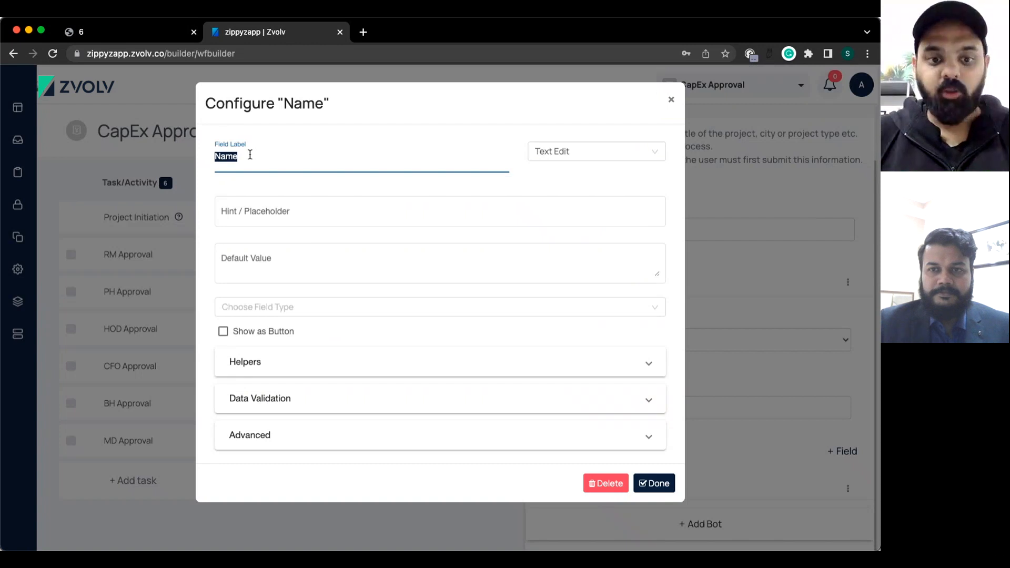
{"action": "key", "text": "BackSpace"}
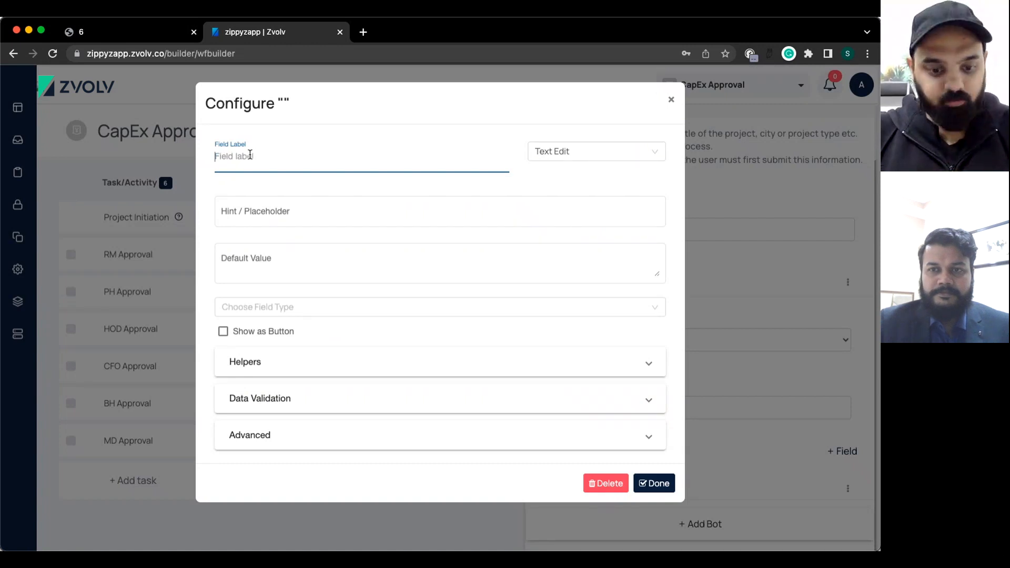
{"action": "type", "text": "U"}
{"action": "key", "text": "BackSpace"}
{"action": "type", "text": "R"}
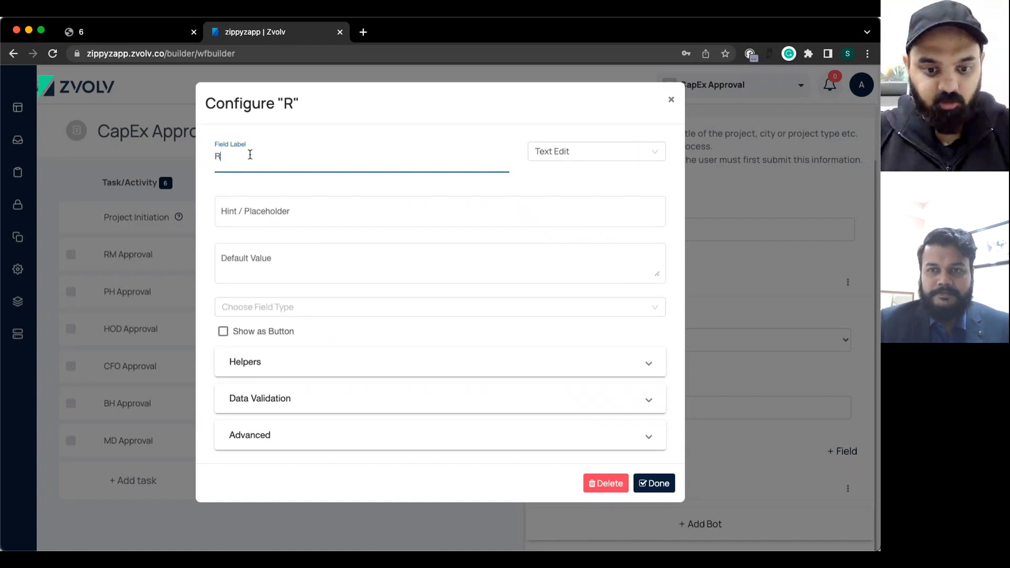
{"action": "type", "text": "eques"}
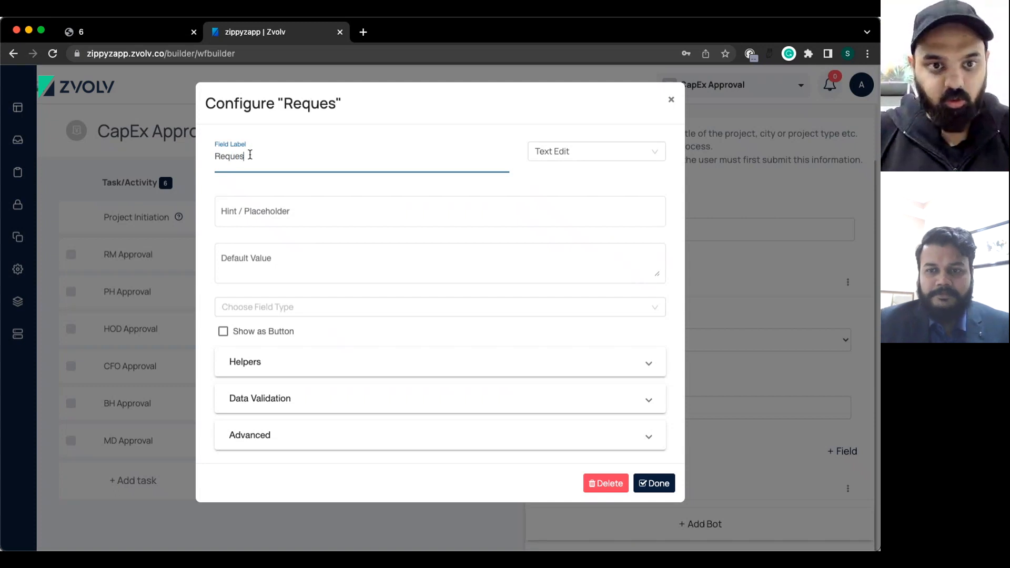
{"action": "type", "text": "ted By"}
Make Requested By a User Search field drawing from All Org Users, and save it.
{"action": "left_click", "coordinate": [608, 151]}
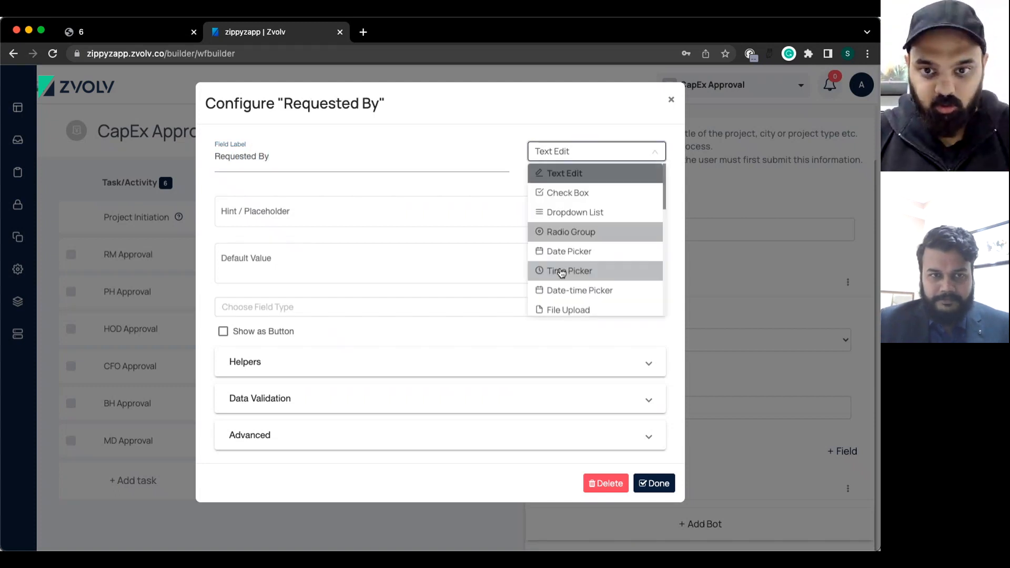
{"action": "scroll", "coordinate": [582, 311], "scroll_direction": "down", "scroll_amount": 3}
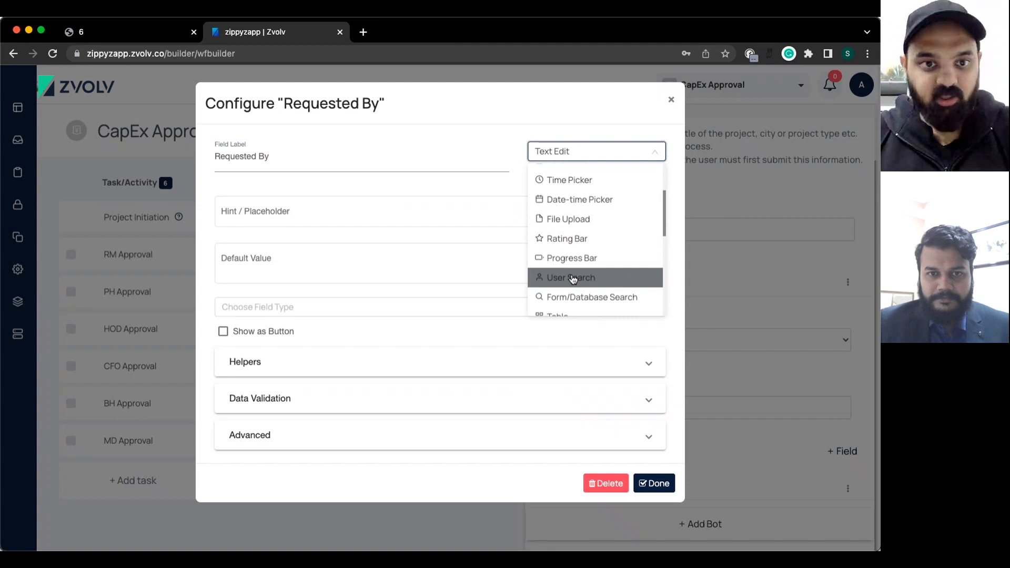
{"action": "left_click", "coordinate": [253, 218]}
{"action": "type", "text": "a"}
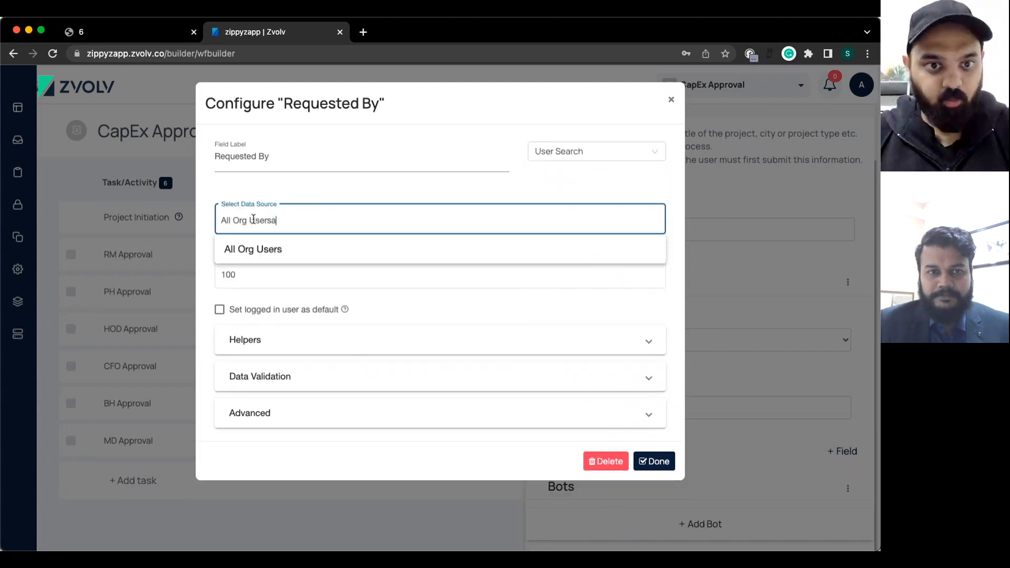
{"action": "left_click", "coordinate": [253, 219]}
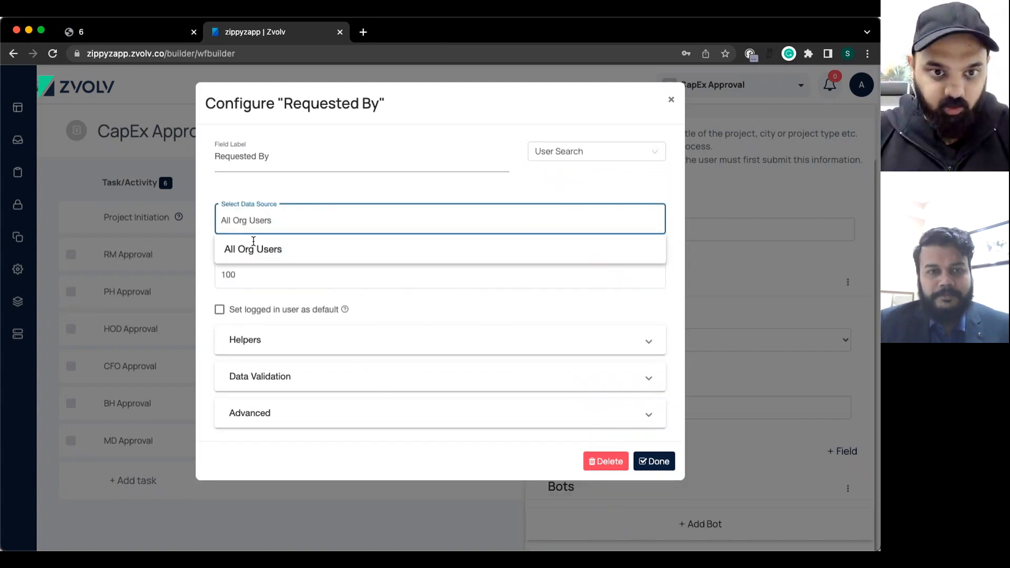
{"action": "left_click", "coordinate": [379, 310]}
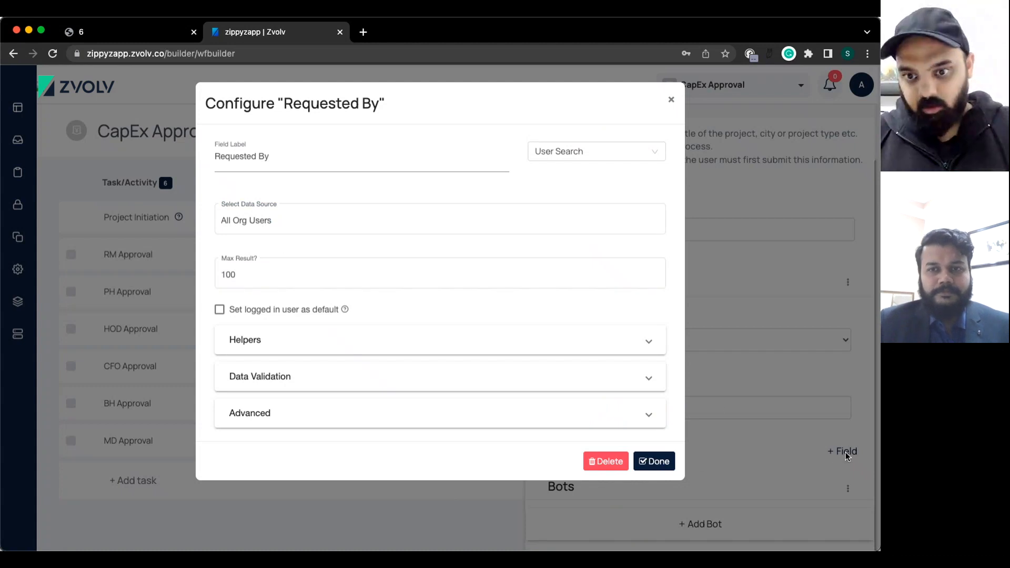
{"action": "left_click", "coordinate": [652, 461]}
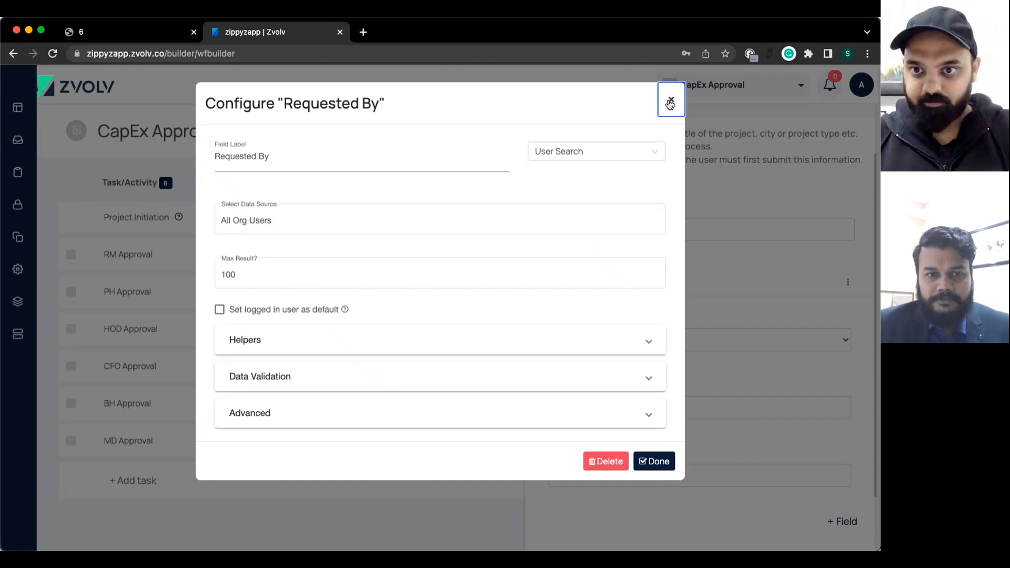
{"action": "left_click", "coordinate": [654, 461]}
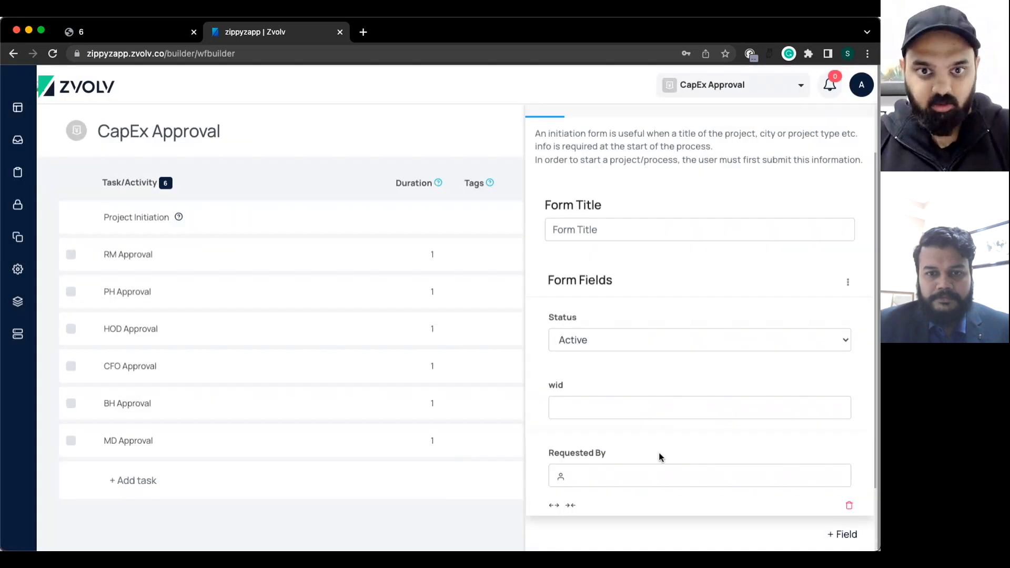
{"action": "scroll", "coordinate": [862, 356], "scroll_direction": "down", "scroll_amount": 2}
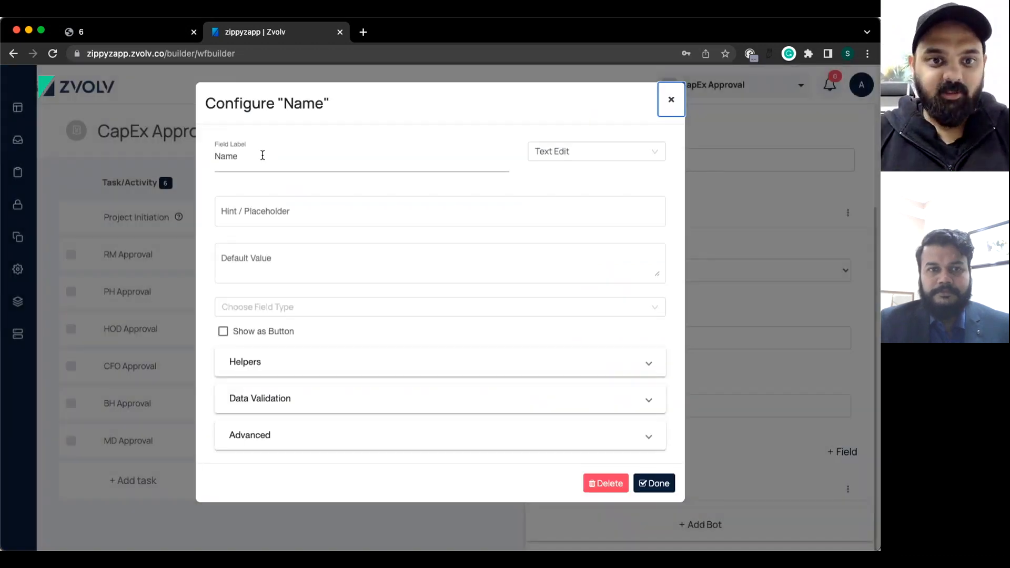
Add a 'Requested On' Date Picker field that defaults to today.
{"action": "double_click", "coordinate": [262, 153]}
{"action": "type", "text": "D"}
{"action": "key", "text": "BackSpace"}
{"action": "type", "text": "Re"}
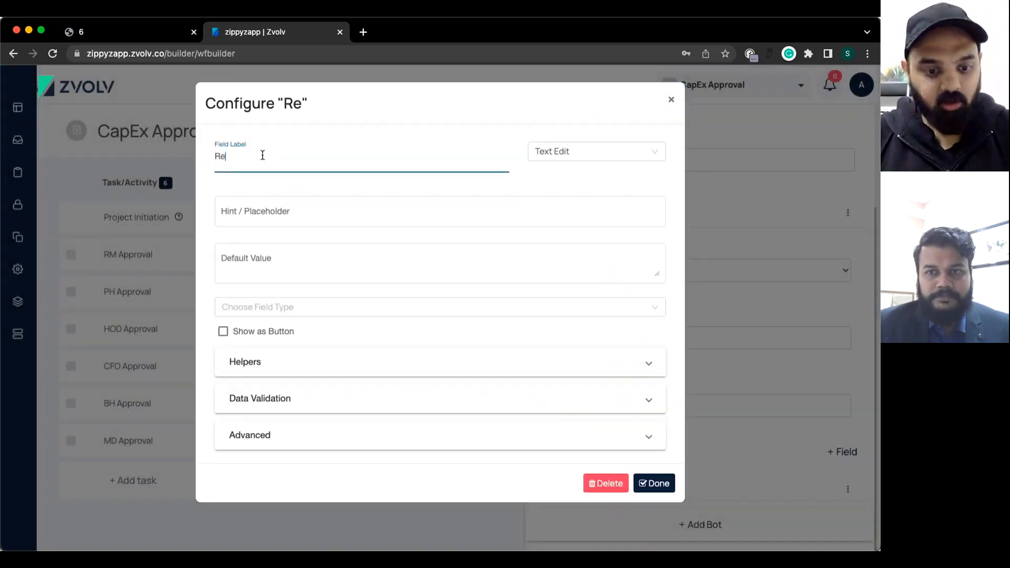
{"action": "type", "text": "questyed On"}
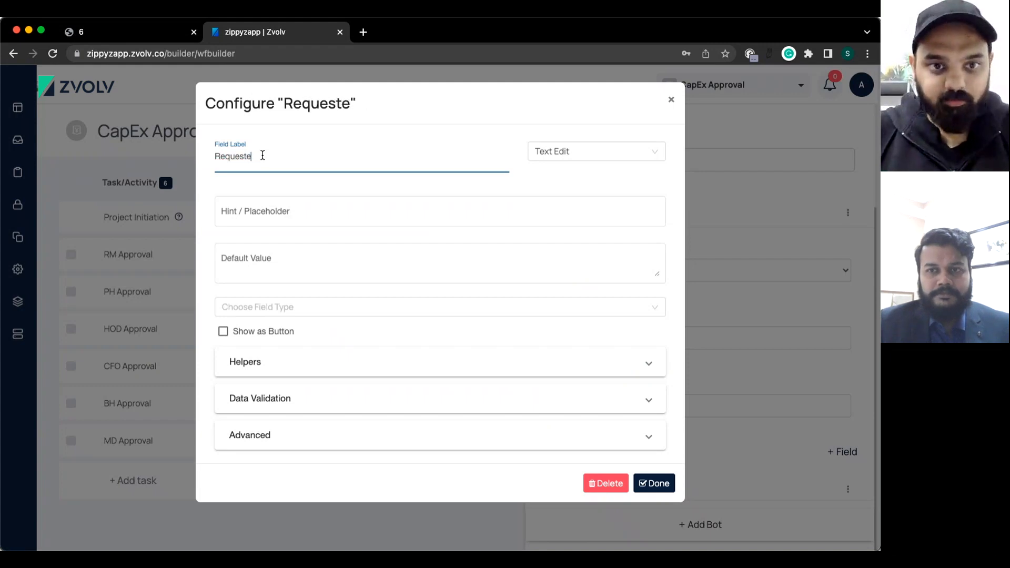
{"action": "left_click", "coordinate": [604, 157]}
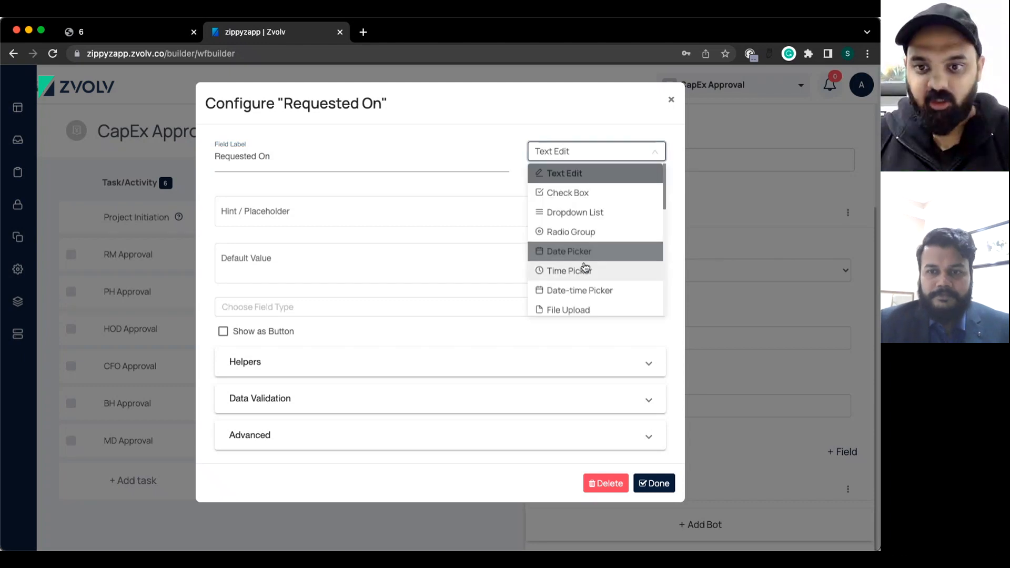
{"action": "left_click", "coordinate": [582, 254]}
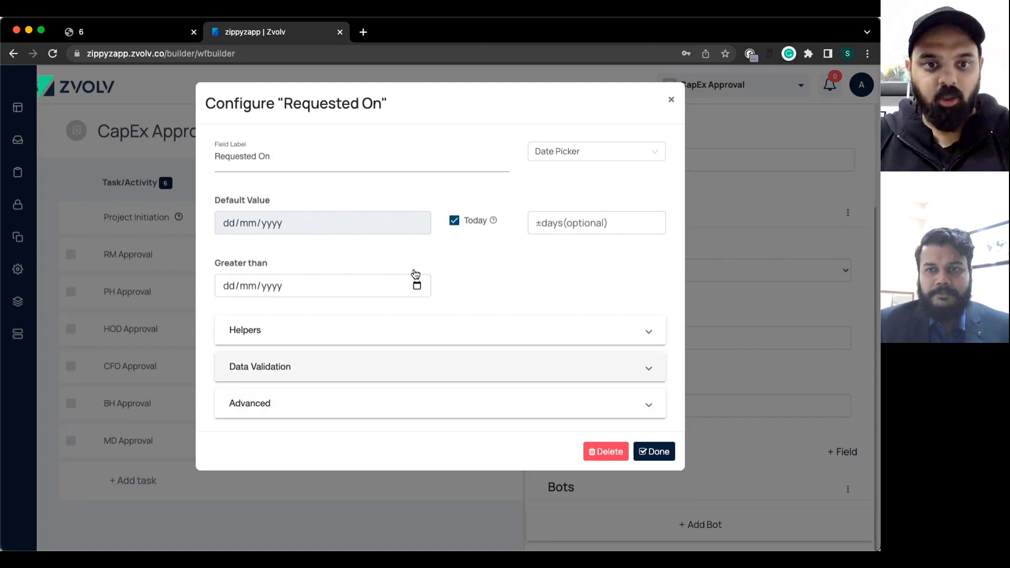
{"action": "left_click", "coordinate": [652, 451]}
{"action": "scroll", "coordinate": [766, 400], "scroll_direction": "down", "scroll_amount": 3}
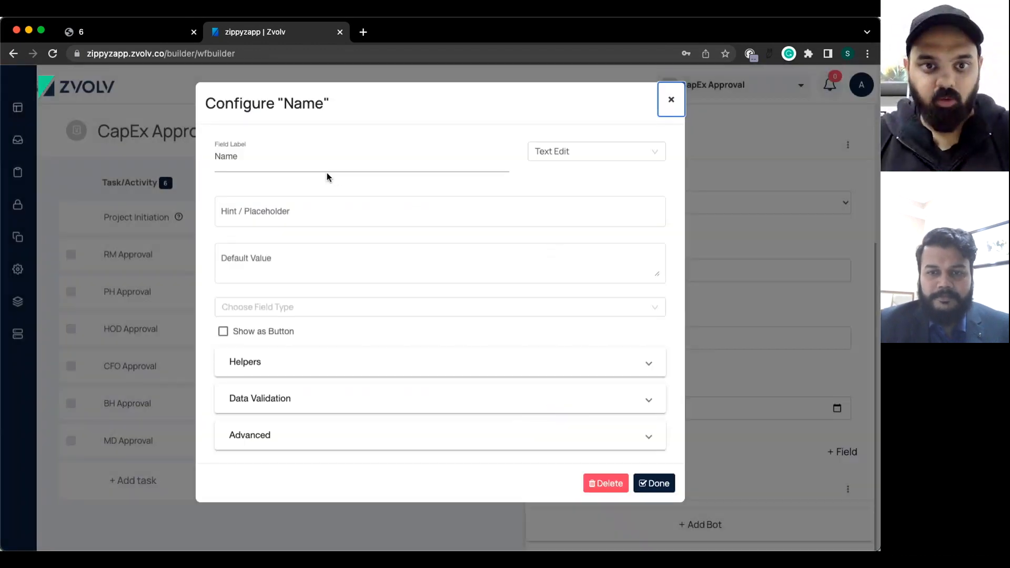
Save the new text field as 'Site Name' and start another new field.
{"action": "double_click", "coordinate": [281, 152]}
{"action": "type", "text": "Site "}
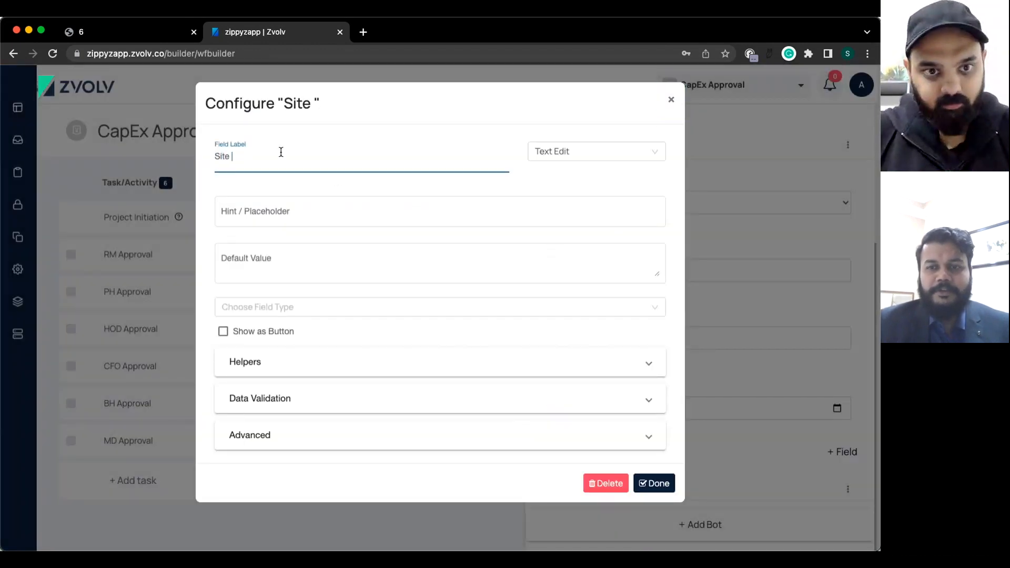
{"action": "type", "text": "Name"}
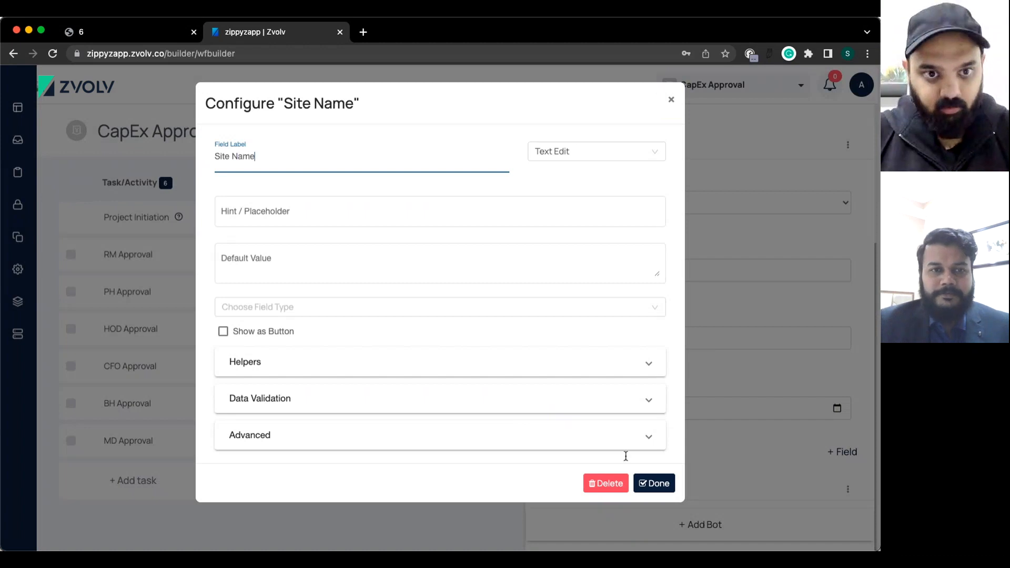
{"action": "left_click", "coordinate": [666, 489]}
{"action": "left_click", "coordinate": [667, 489]}
{"action": "scroll", "coordinate": [665, 485], "scroll_direction": "down", "scroll_amount": 2}
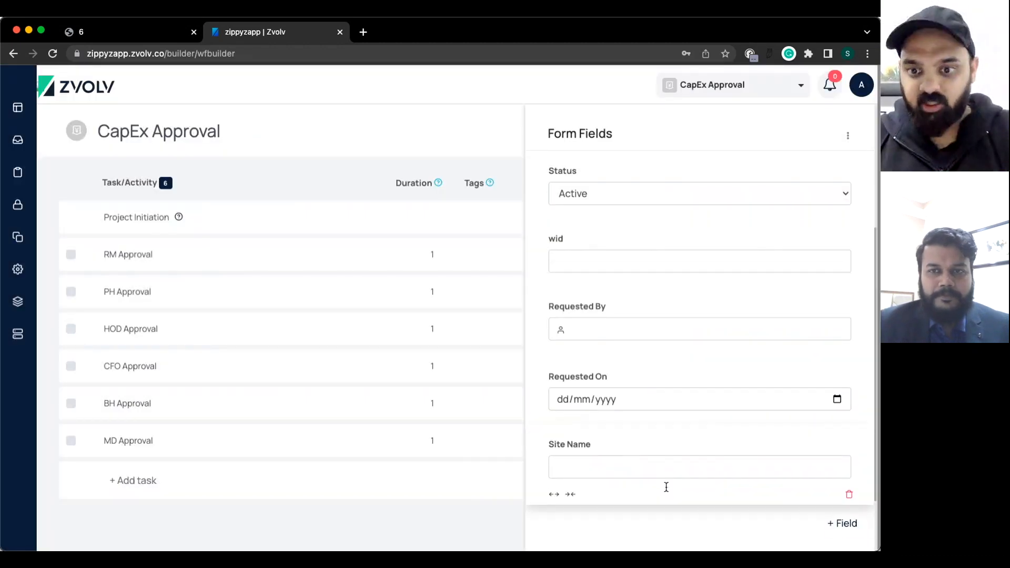
{"action": "left_click", "coordinate": [852, 454]}
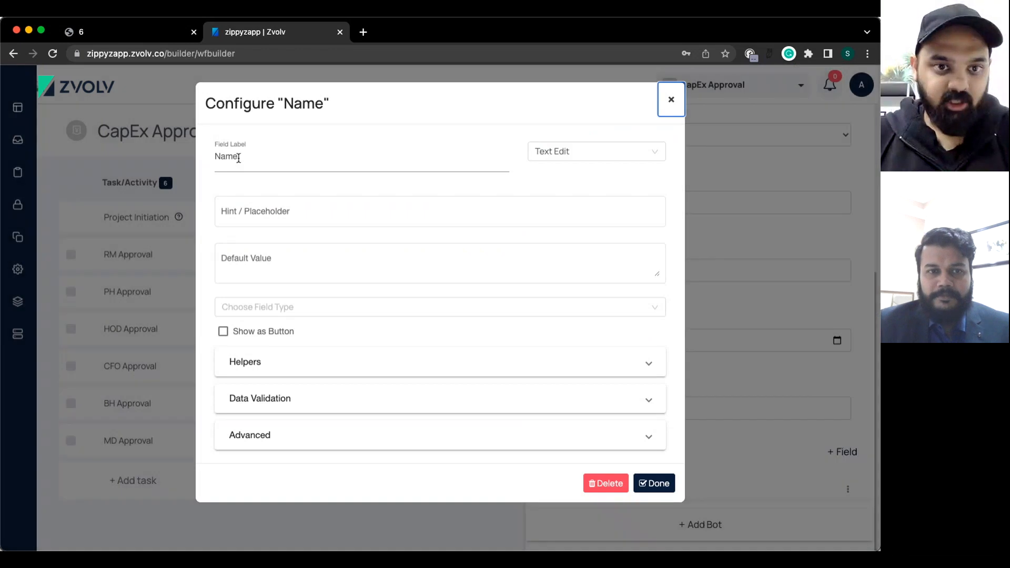
Label the new field 'Budget Type' and make it a Dropdown List.
{"action": "double_click", "coordinate": [239, 157]}
{"action": "key", "text": "BackSpace"}
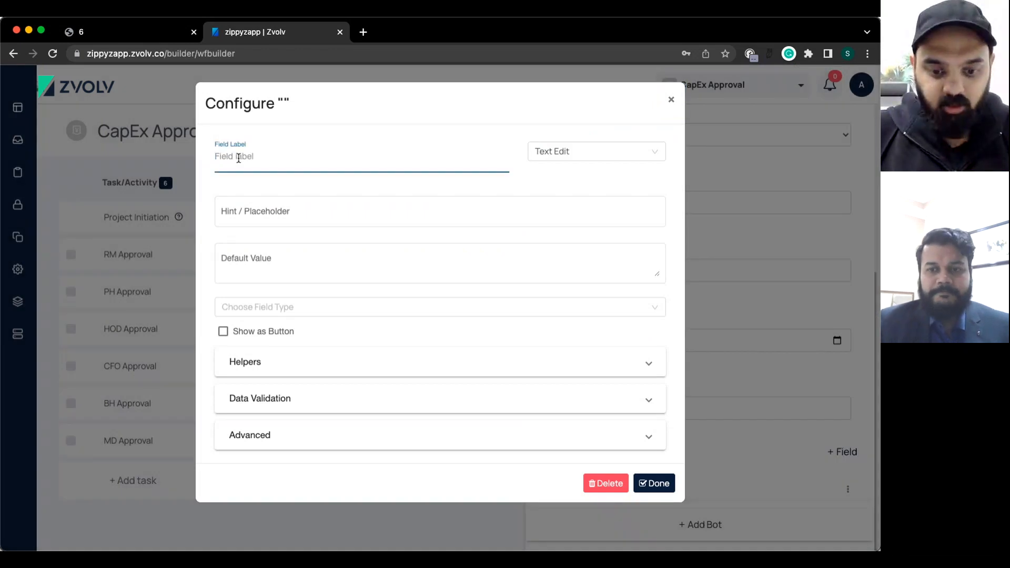
{"action": "type", "text": "Bud"}
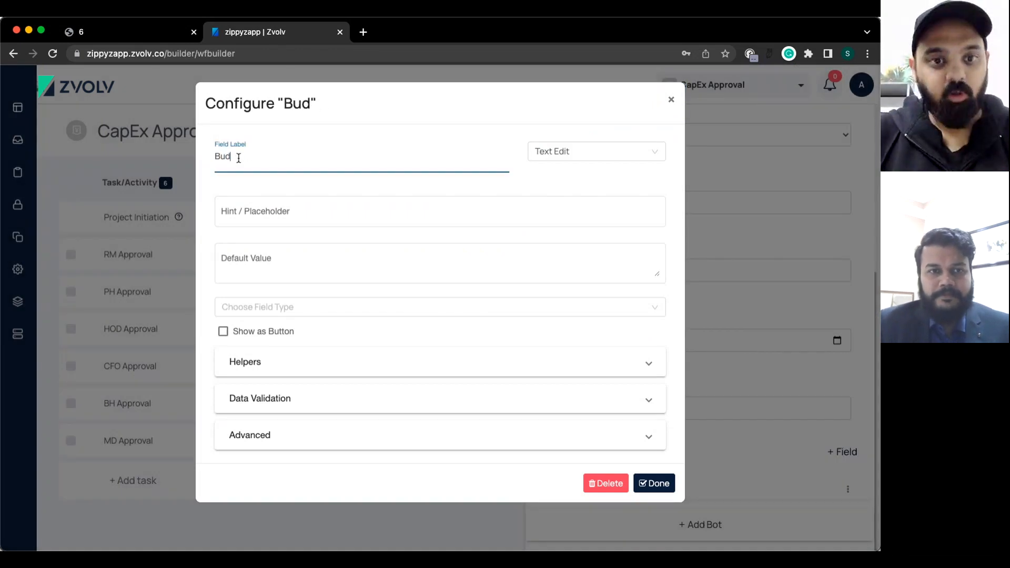
{"action": "type", "text": "get Tup"}
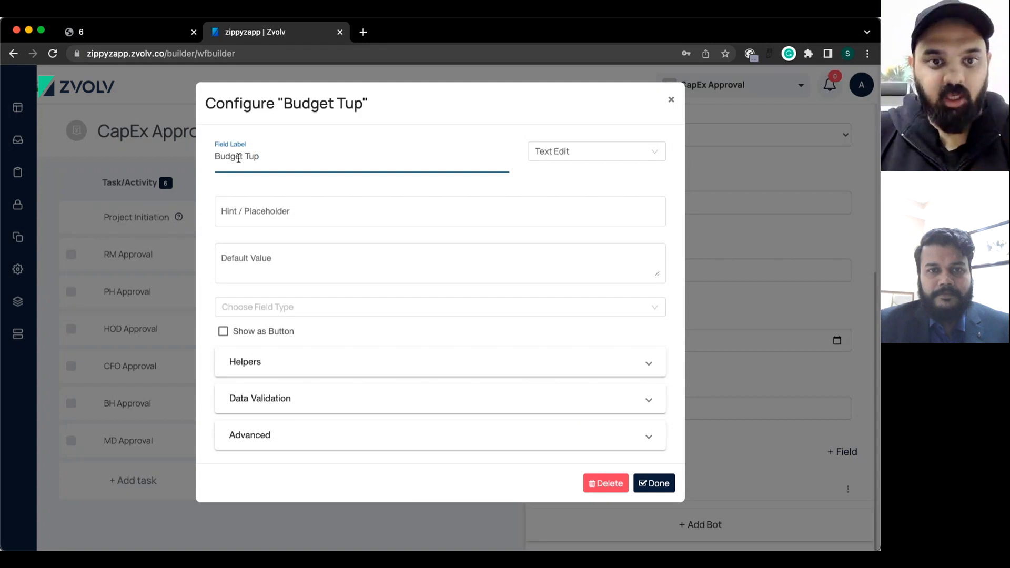
{"action": "key", "text": "BackSpace"}
{"action": "key", "text": "BackSpace"}
{"action": "key", "text": "BackSpace"}
{"action": "type", "text": "ype"}
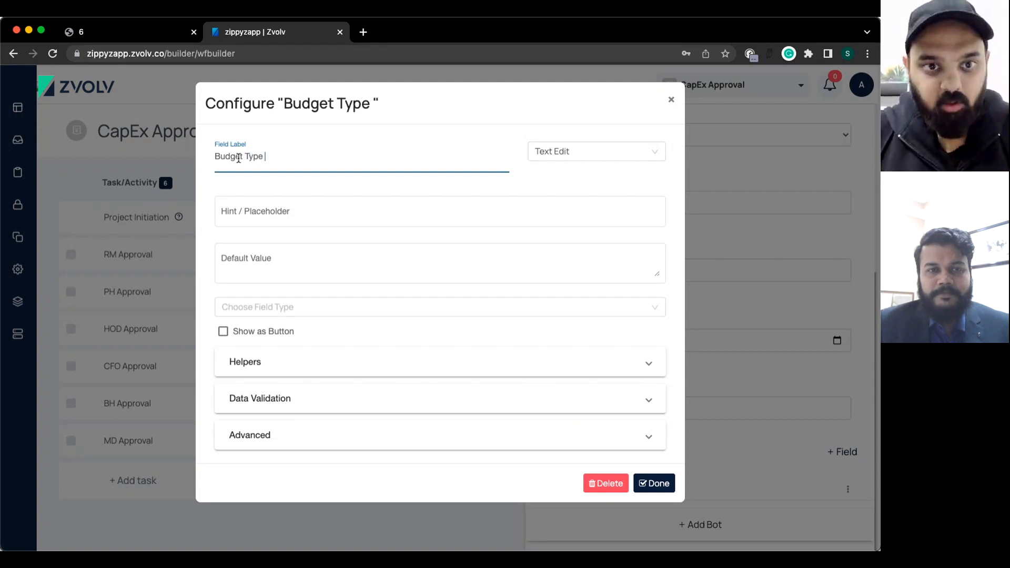
{"action": "left_click", "coordinate": [563, 152]}
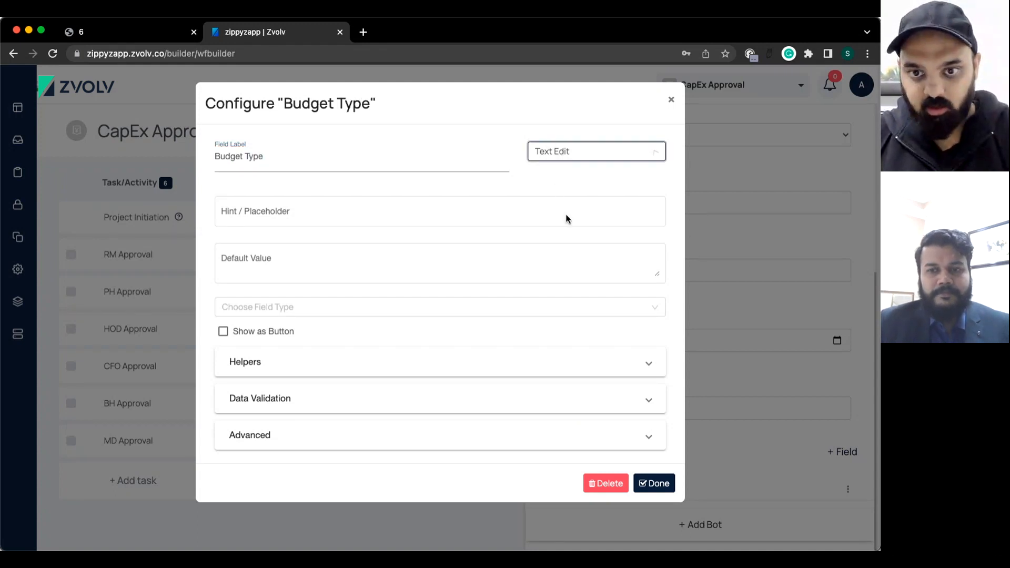
{"action": "left_click", "coordinate": [567, 213]}
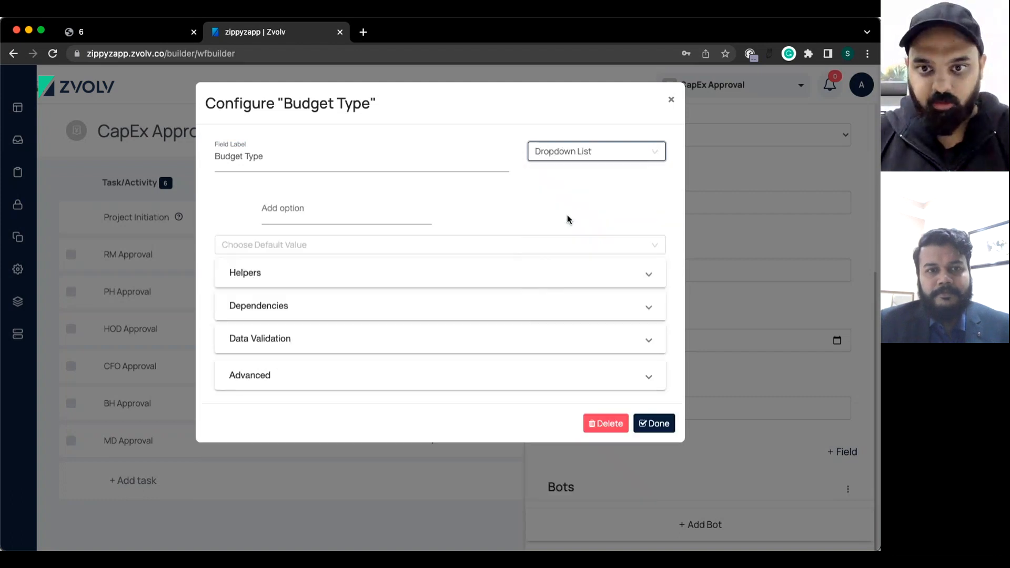
Give Budget Type the options Budgeted and Non Budgeted, save it, and start another field.
{"action": "left_click", "coordinate": [270, 205]}
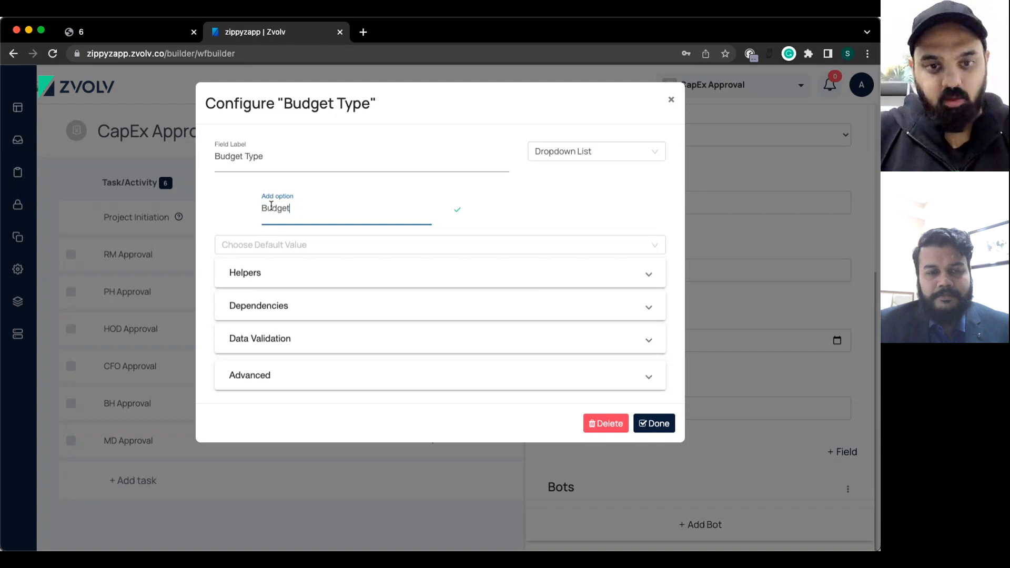
{"action": "type", "text": "Budgeted"}
{"action": "key", "text": "Return"}
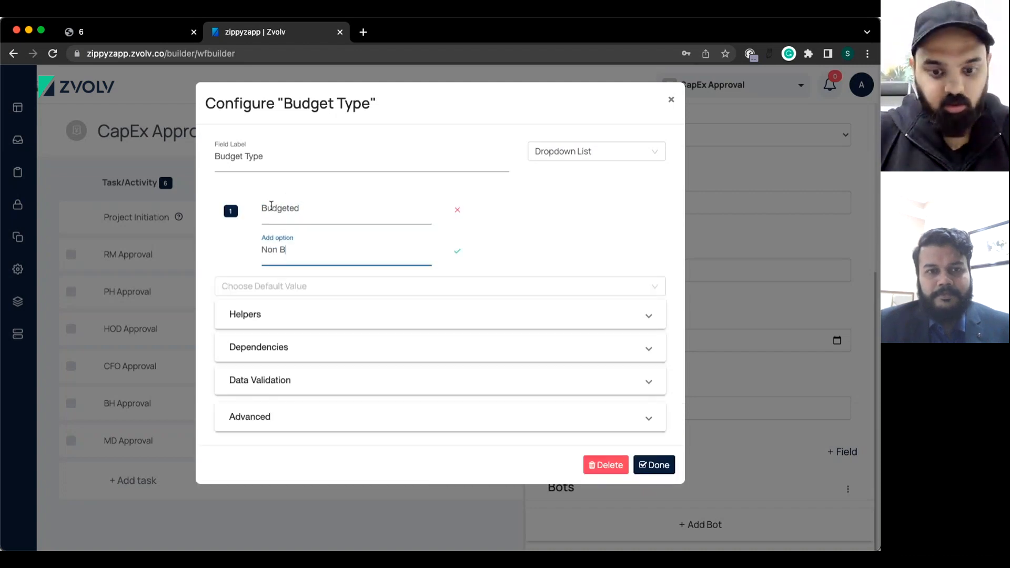
{"action": "key", "text": "Return"}
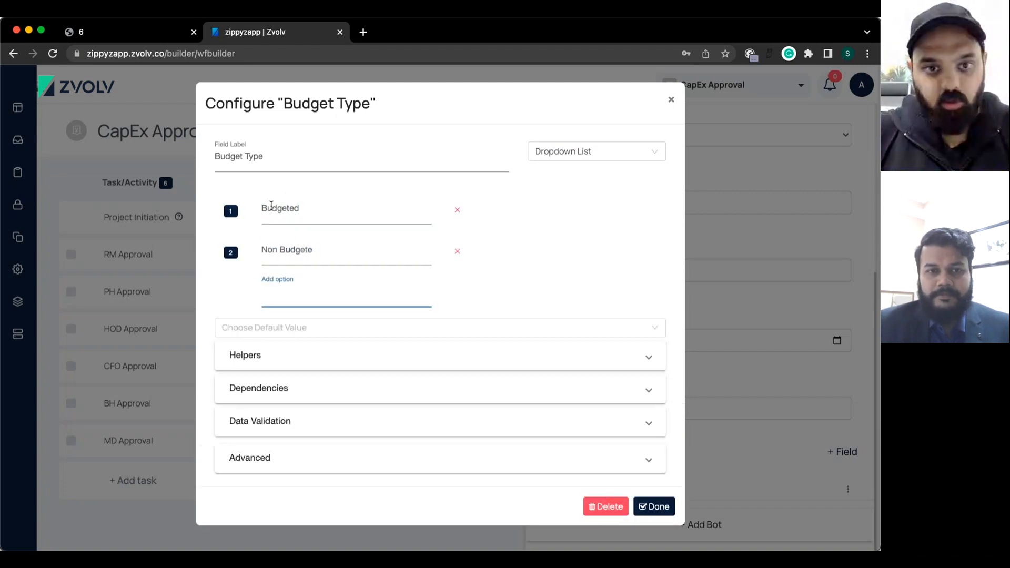
{"action": "left_click", "coordinate": [347, 248]}
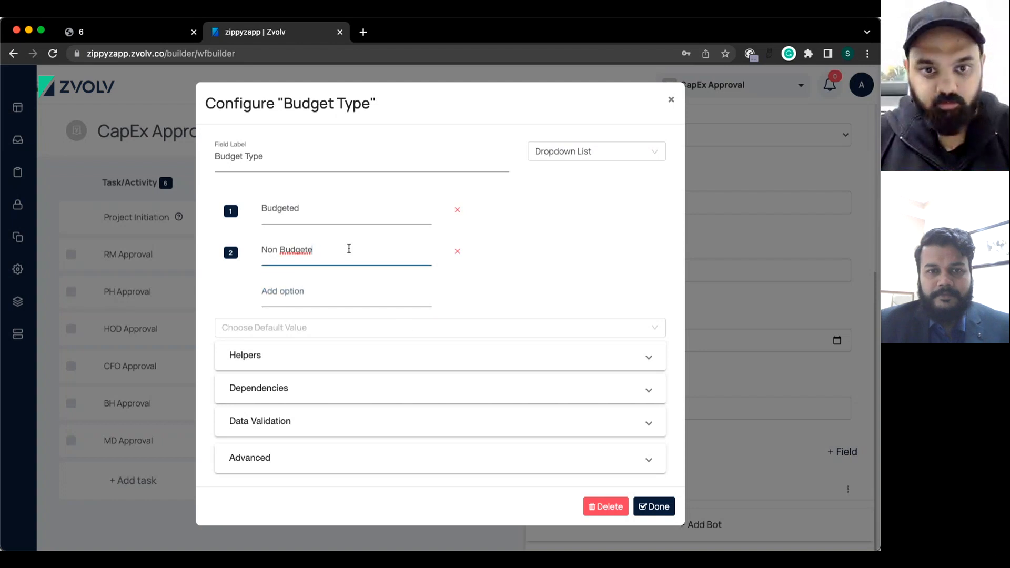
{"action": "type", "text": "d"}
{"action": "left_click", "coordinate": [654, 505]}
{"action": "scroll", "coordinate": [654, 502], "scroll_direction": "down", "scroll_amount": 3}
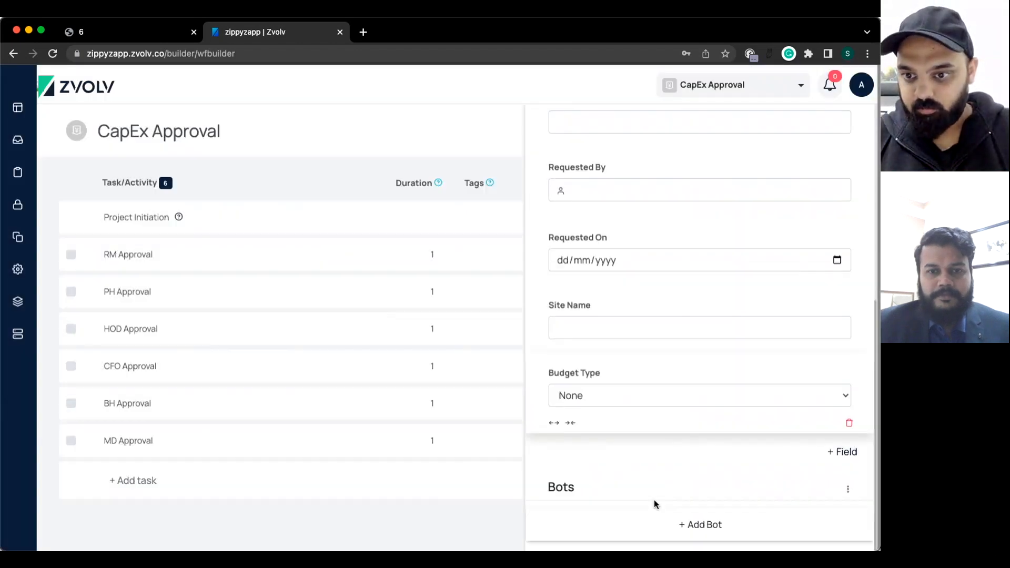
{"action": "left_click", "coordinate": [841, 452]}
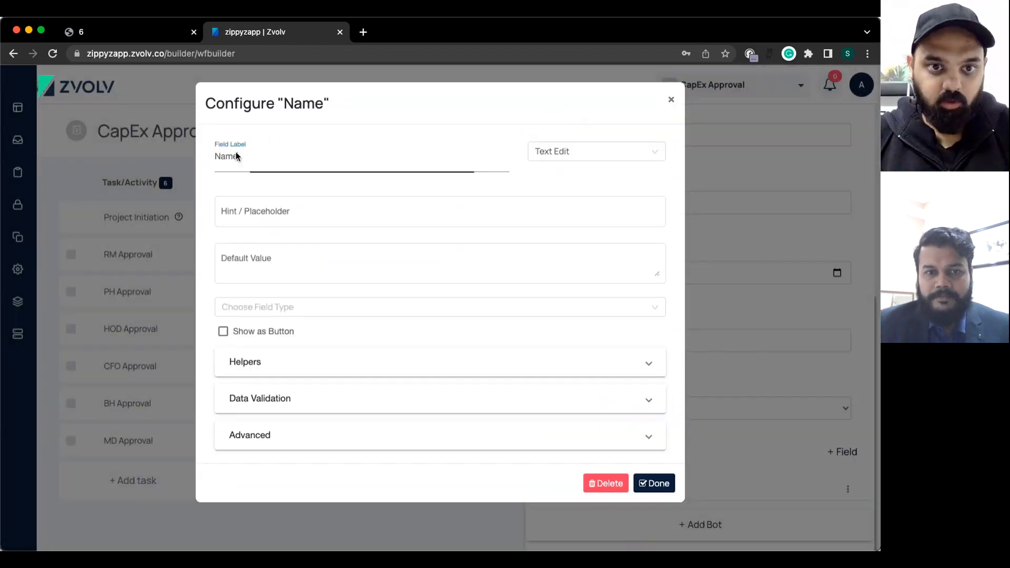
Add Purchase Type, Sector and Location text fields, then start another new field.
{"action": "double_click", "coordinate": [236, 154]}
{"action": "type", "text": "Pur"}
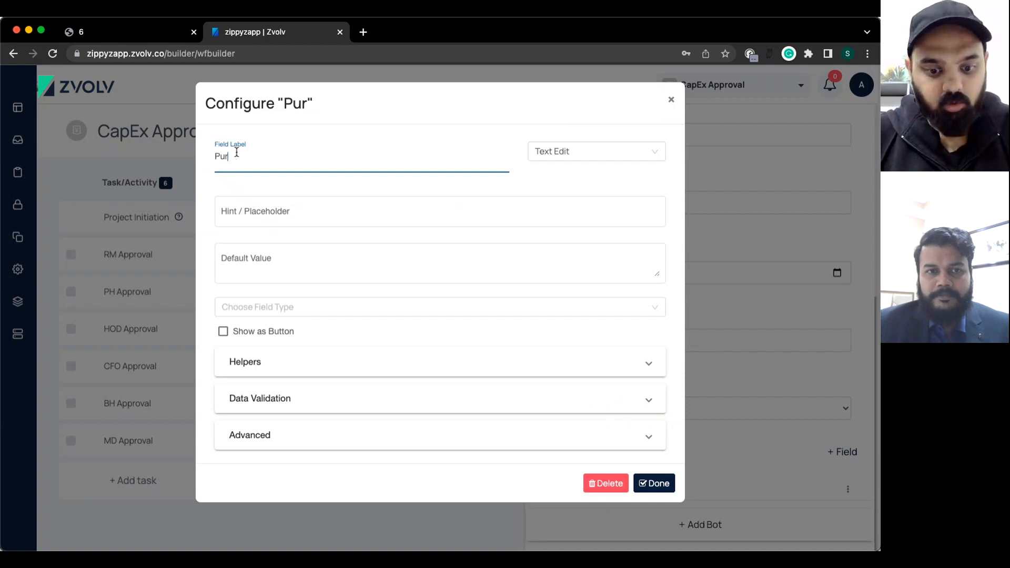
{"action": "type", "text": "chase Typ"}
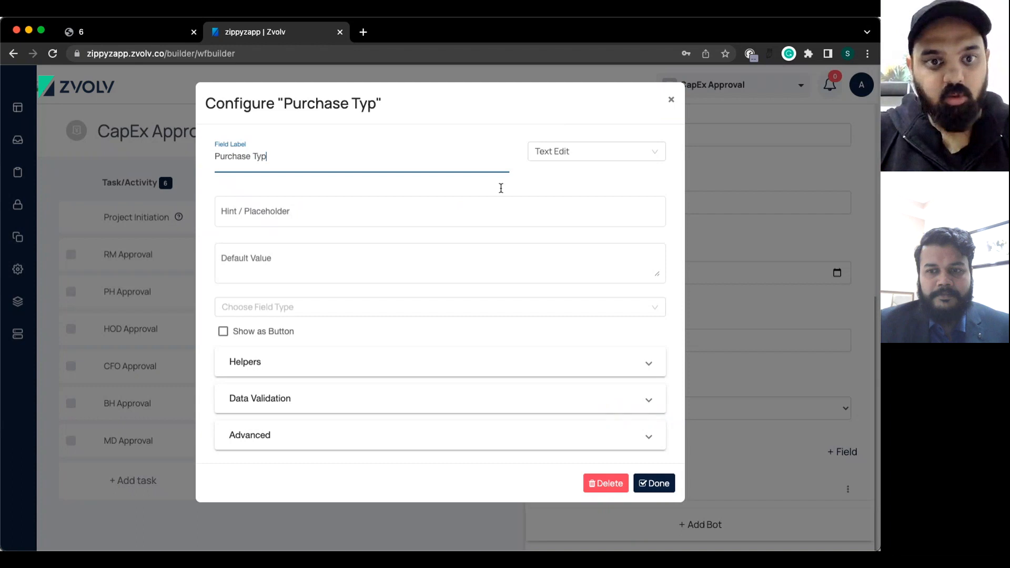
{"action": "type", "text": "e"}
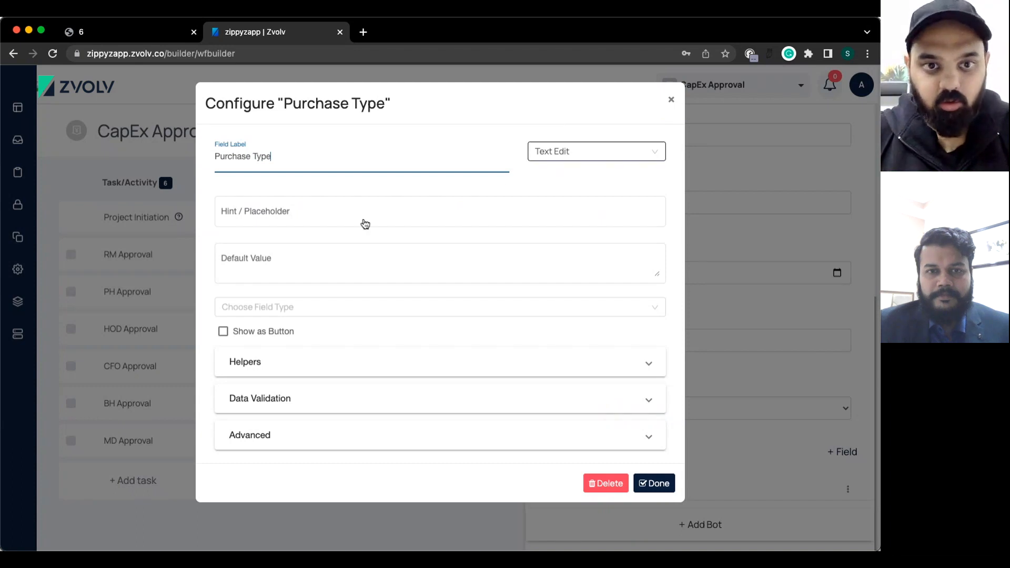
{"action": "left_click", "coordinate": [656, 483]}
{"action": "scroll", "coordinate": [806, 489], "scroll_direction": "down", "scroll_amount": 2}
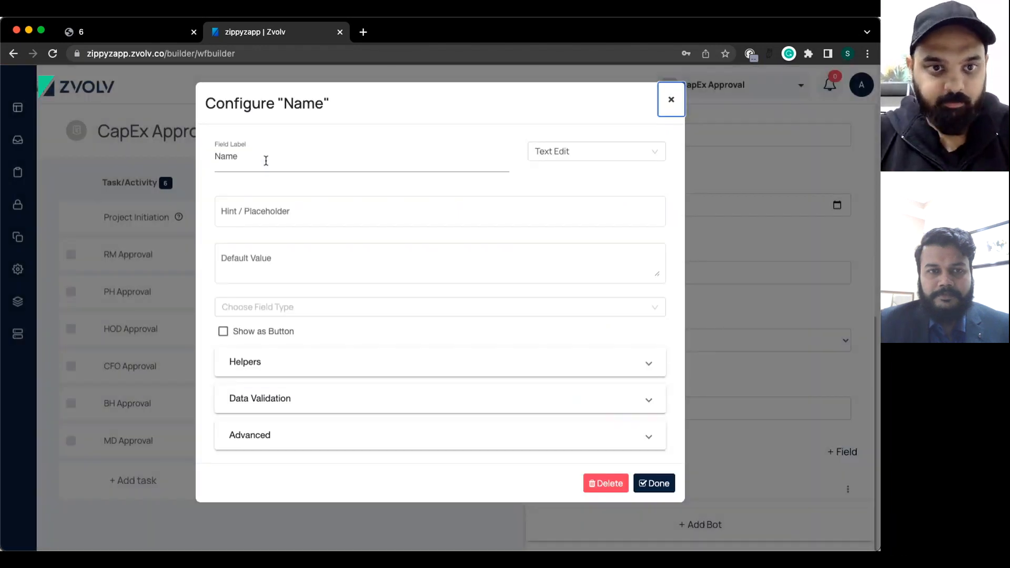
{"action": "left_click", "coordinate": [266, 161]}
{"action": "type", "text": "Sector"}
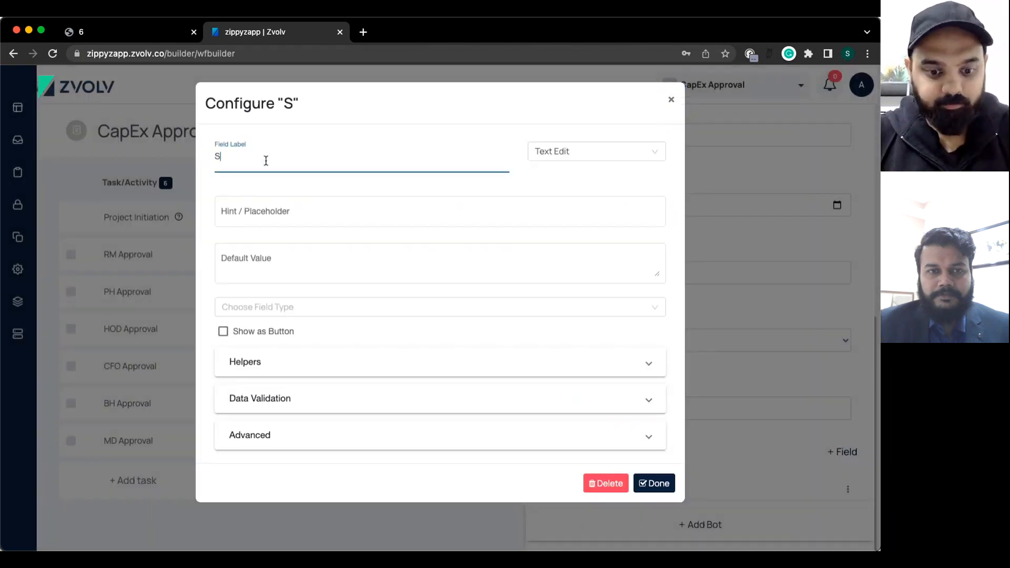
{"action": "left_click", "coordinate": [655, 483]}
{"action": "scroll", "coordinate": [733, 391], "scroll_direction": "down", "scroll_amount": 3}
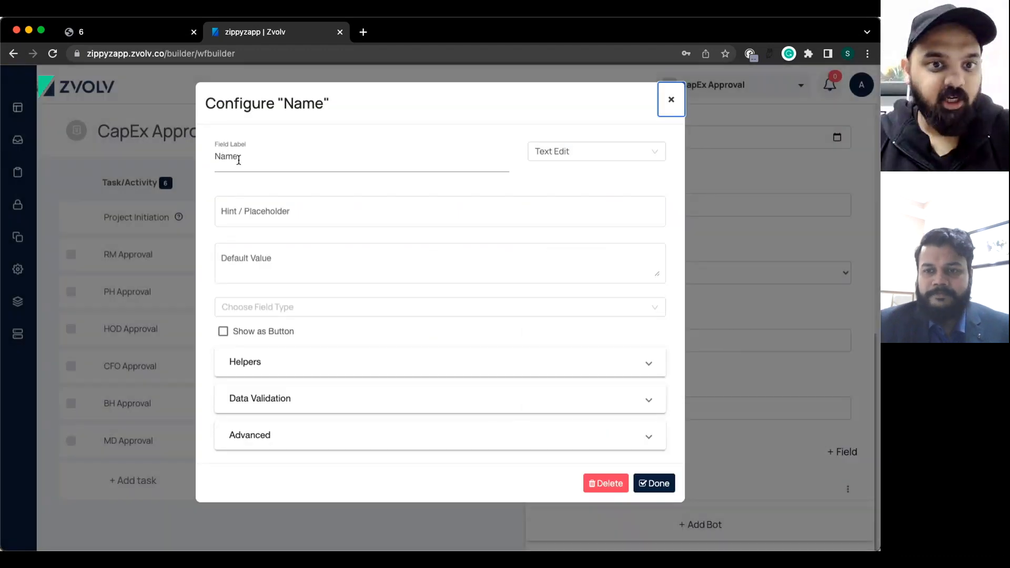
{"action": "double_click", "coordinate": [226, 157]}
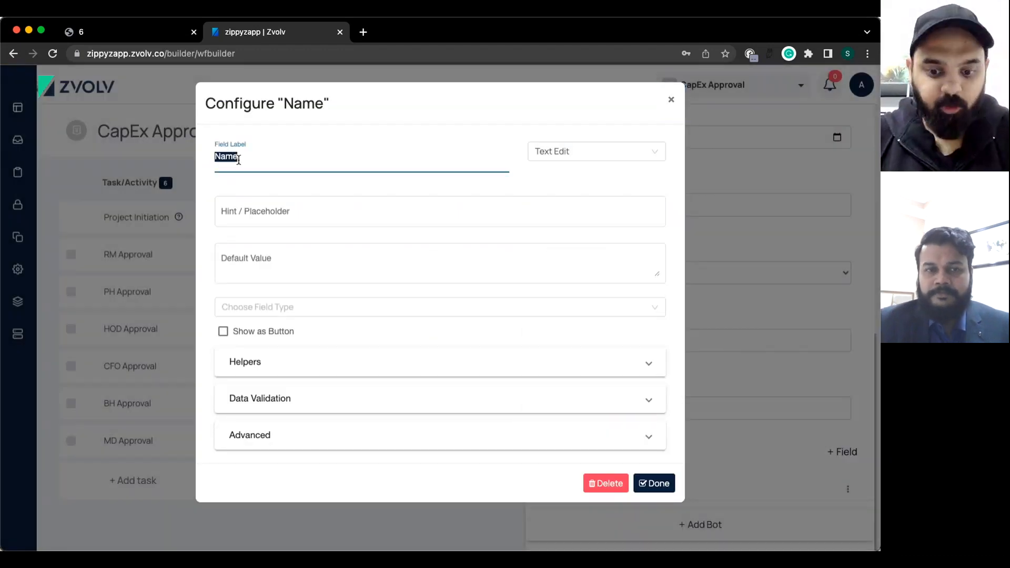
{"action": "type", "text": "Location"}
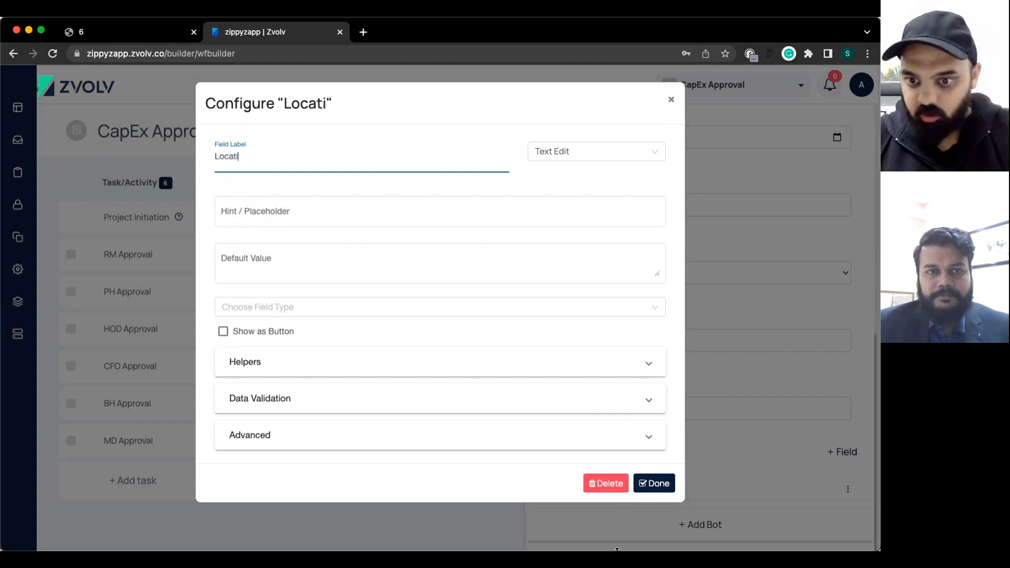
{"action": "left_click", "coordinate": [652, 483]}
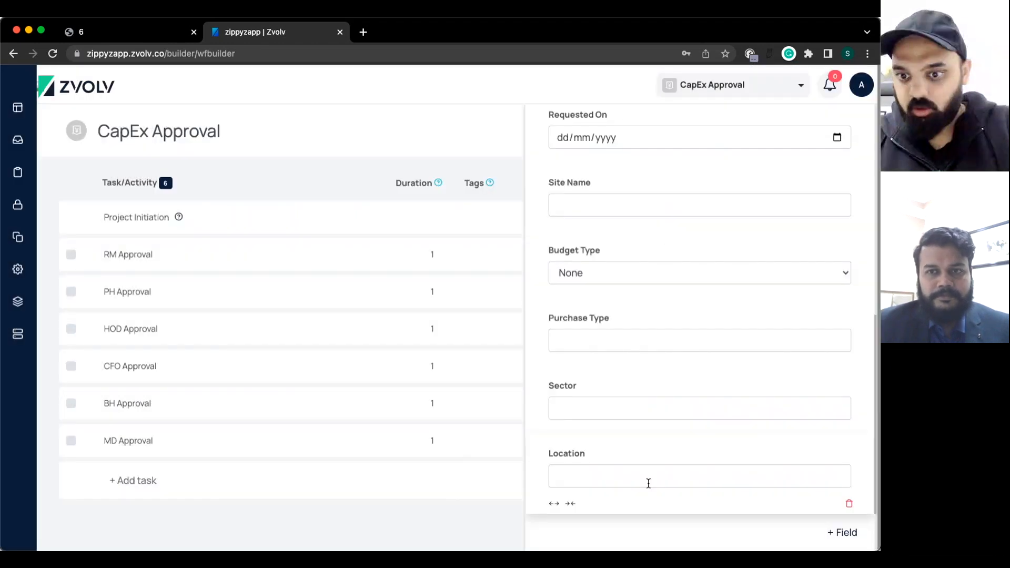
{"action": "scroll", "coordinate": [648, 484], "scroll_direction": "down", "scroll_amount": 2}
{"action": "left_click", "coordinate": [841, 451]}
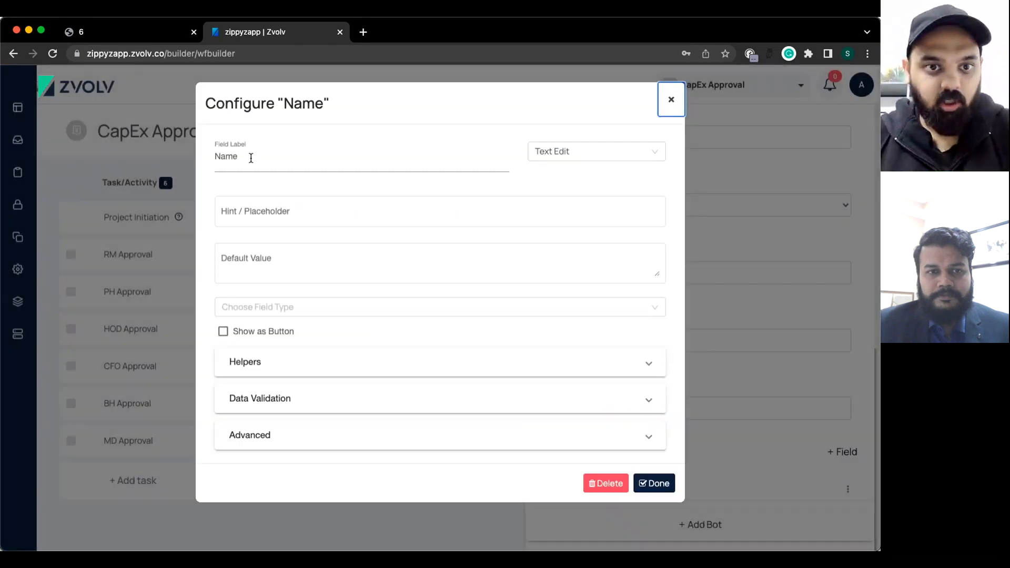
Add an 'Upload Invoice' File Upload field that accepts only Document files.
{"action": "double_click", "coordinate": [250, 156]}
{"action": "type", "text": "Up"}
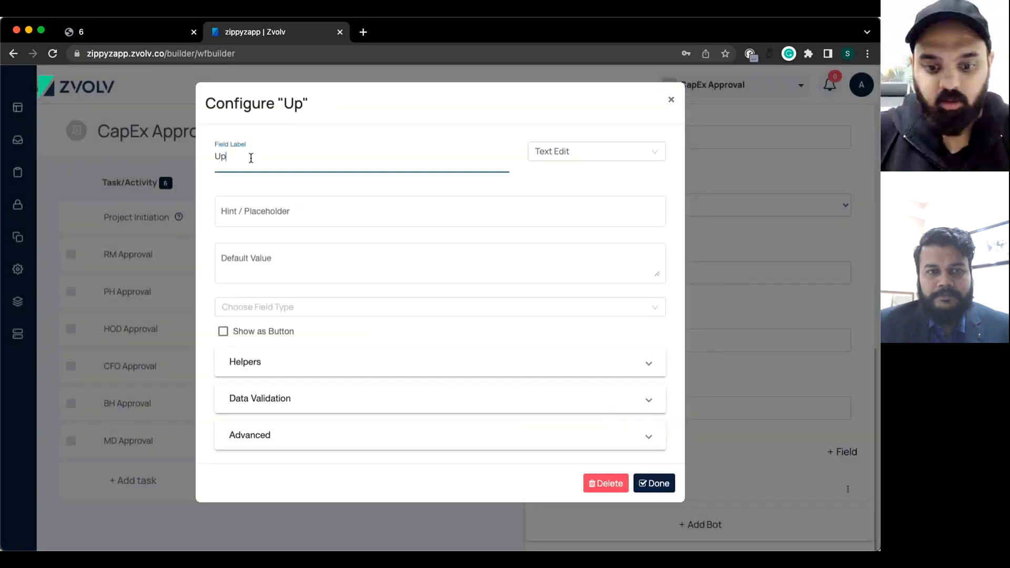
{"action": "type", "text": "load Invoice"}
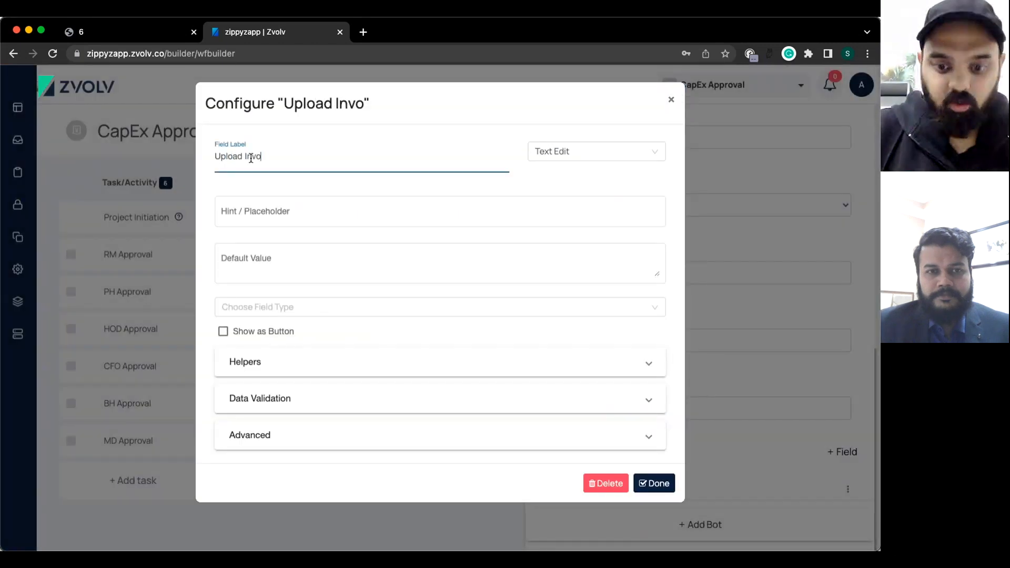
{"action": "left_click", "coordinate": [532, 155]}
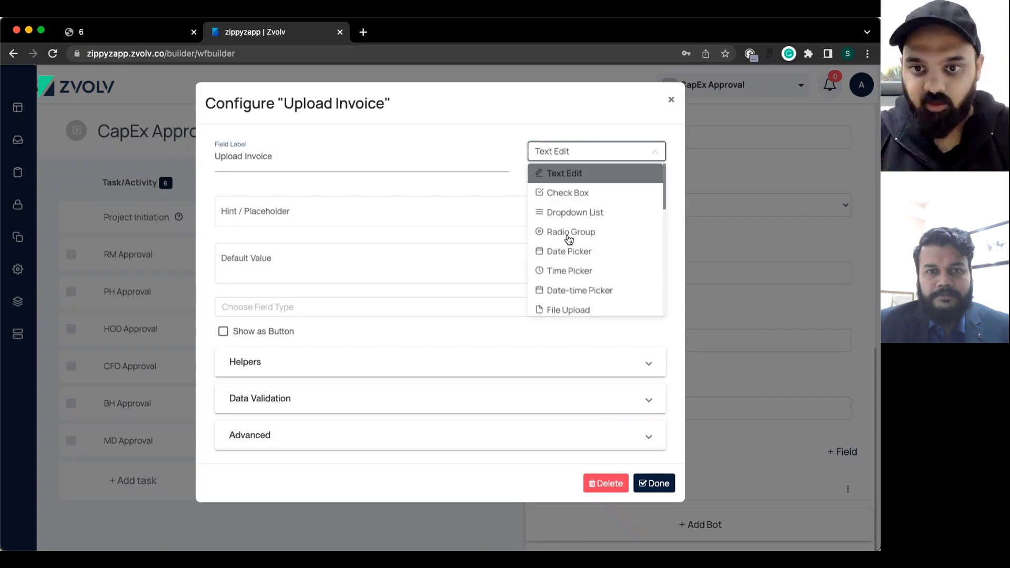
{"action": "left_click", "coordinate": [569, 309]}
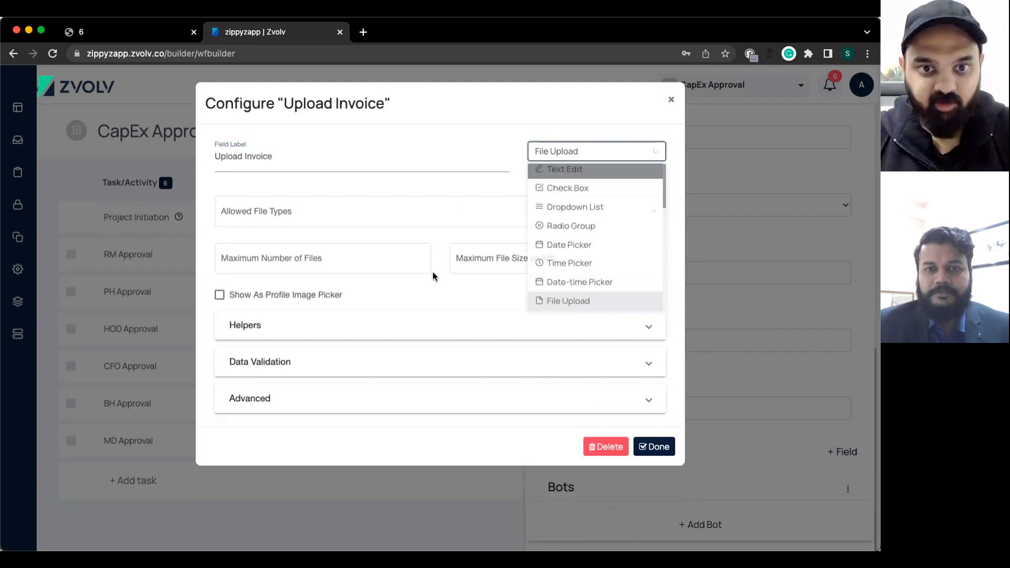
{"action": "left_click", "coordinate": [308, 210]}
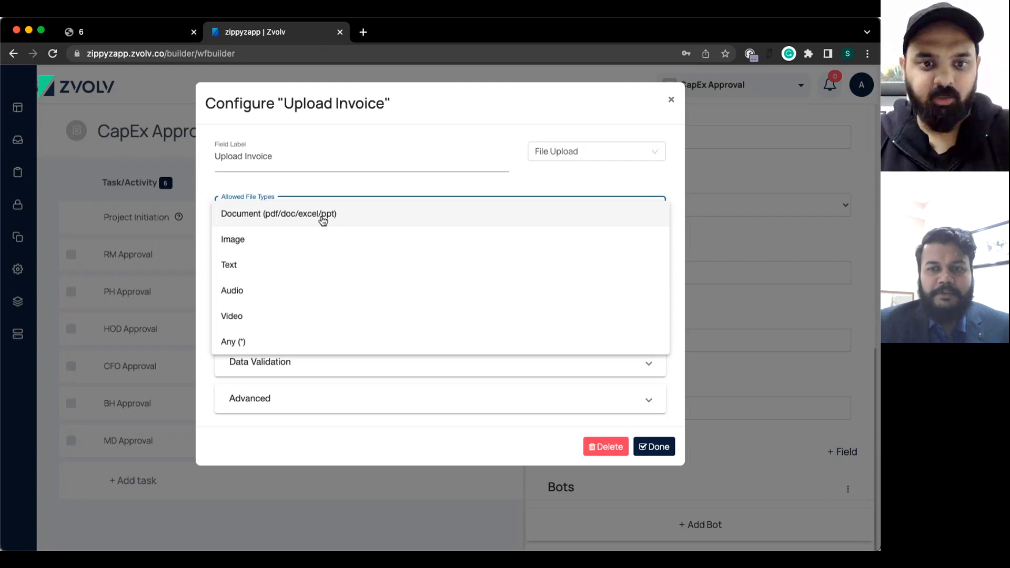
{"action": "left_click", "coordinate": [322, 219]}
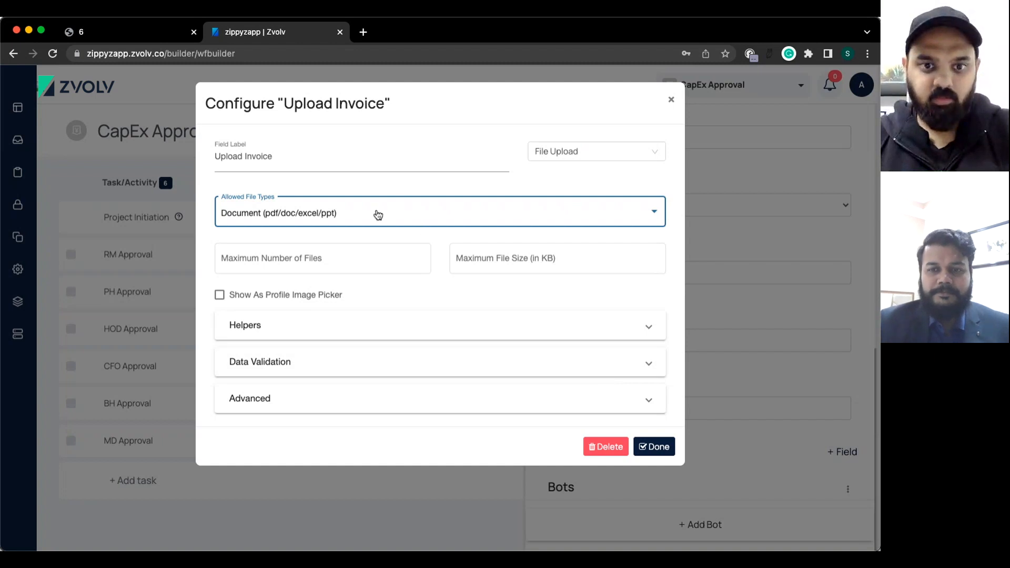
{"action": "left_click", "coordinate": [657, 450]}
{"action": "scroll", "coordinate": [655, 409], "scroll_direction": "down", "scroll_amount": 1}
Review the form's ten fields, from Status and wid to Upload Invoice, then start a new field.
{"action": "scroll", "coordinate": [655, 409], "scroll_direction": "up", "scroll_amount": 6}
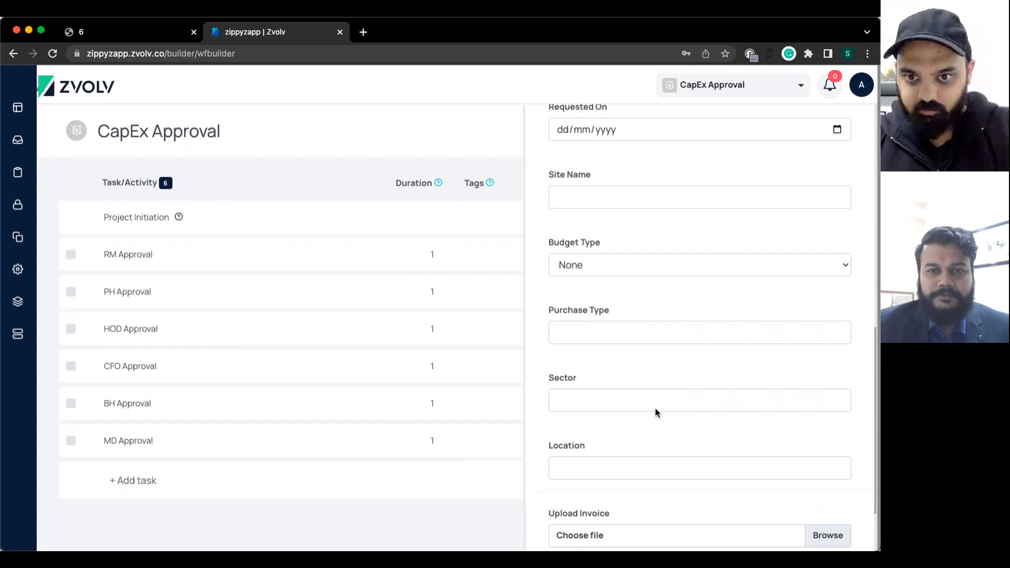
{"action": "scroll", "coordinate": [655, 409], "scroll_direction": "down", "scroll_amount": 6}
{"action": "scroll", "coordinate": [655, 409], "scroll_direction": "down", "scroll_amount": 1}
{"action": "scroll", "coordinate": [655, 409], "scroll_direction": "up", "scroll_amount": 5}
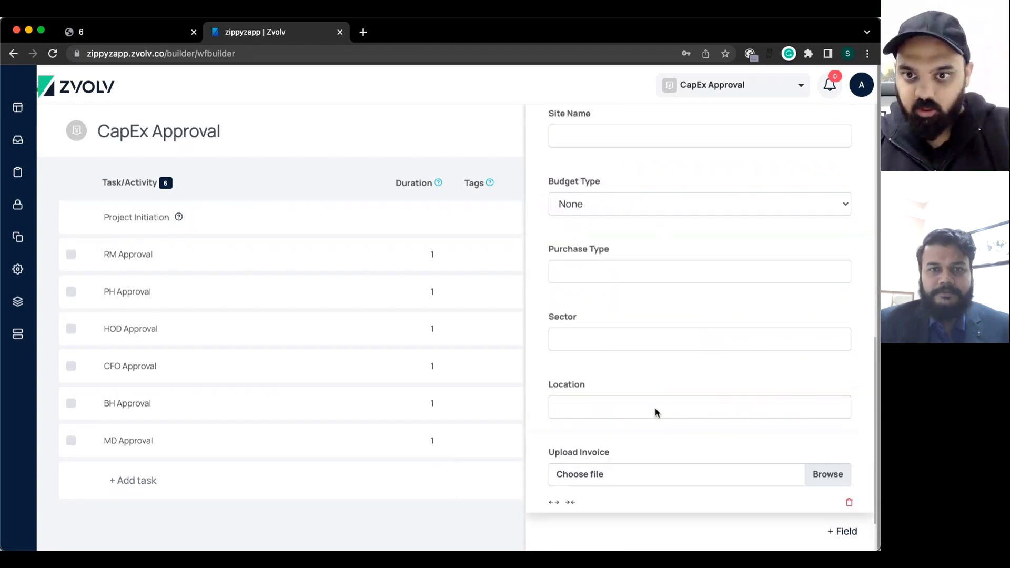
{"action": "scroll", "coordinate": [654, 408], "scroll_direction": "up", "scroll_amount": 4}
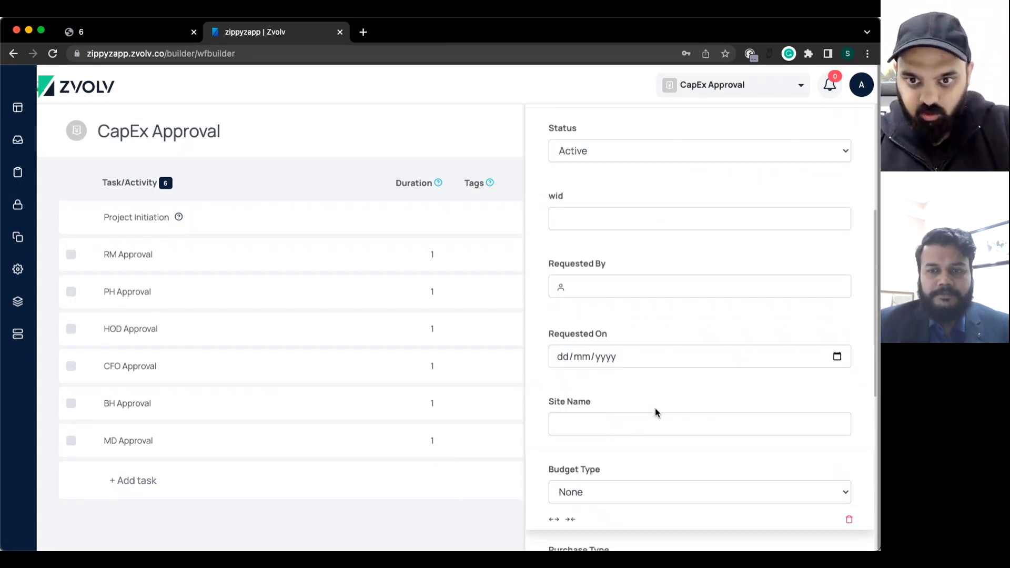
{"action": "scroll", "coordinate": [654, 413], "scroll_direction": "down", "scroll_amount": 1}
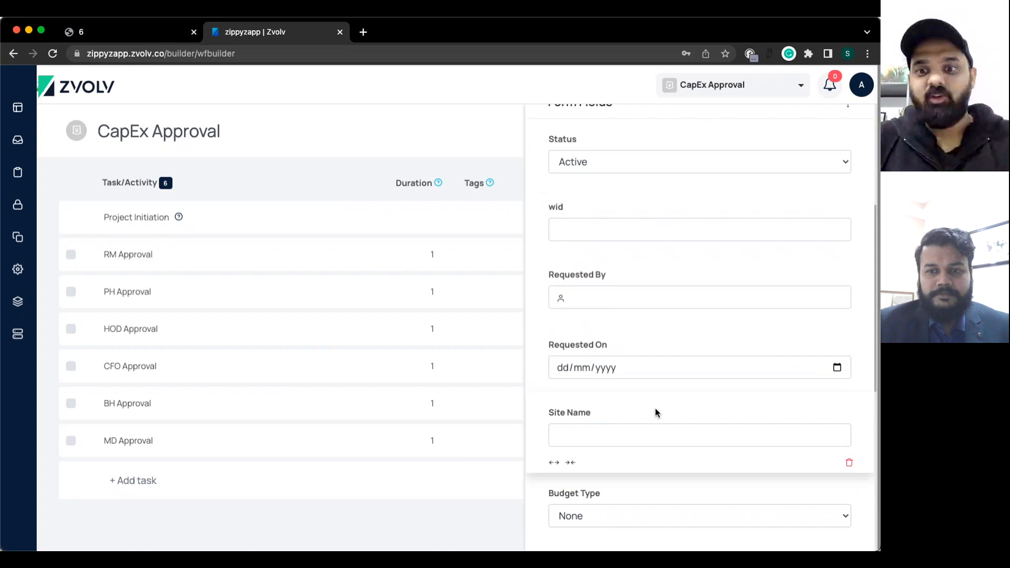
{"action": "scroll", "coordinate": [656, 411], "scroll_direction": "down", "scroll_amount": 2}
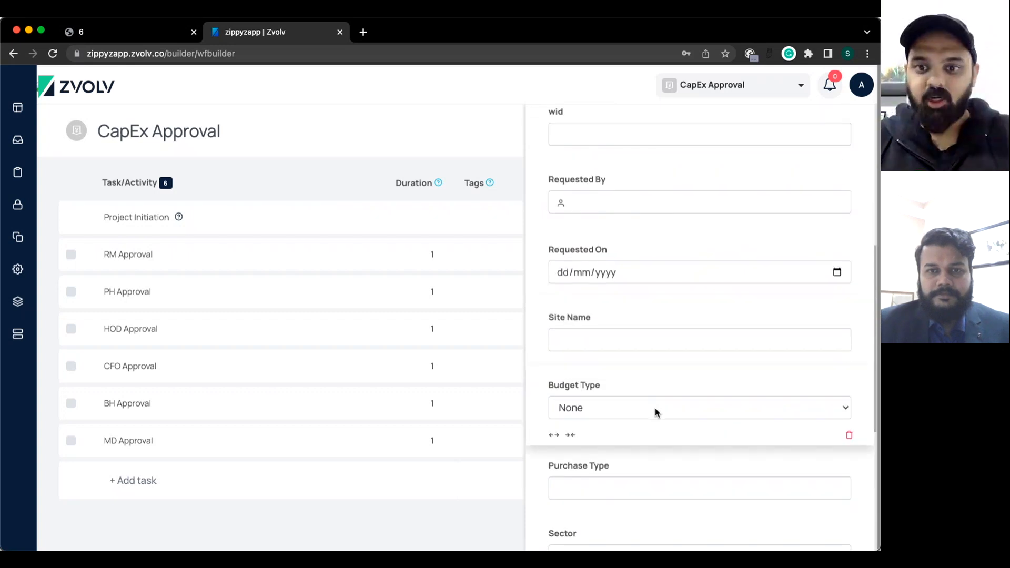
{"action": "scroll", "coordinate": [656, 412], "scroll_direction": "down", "scroll_amount": 2}
{"action": "scroll", "coordinate": [655, 408], "scroll_direction": "up", "scroll_amount": 1}
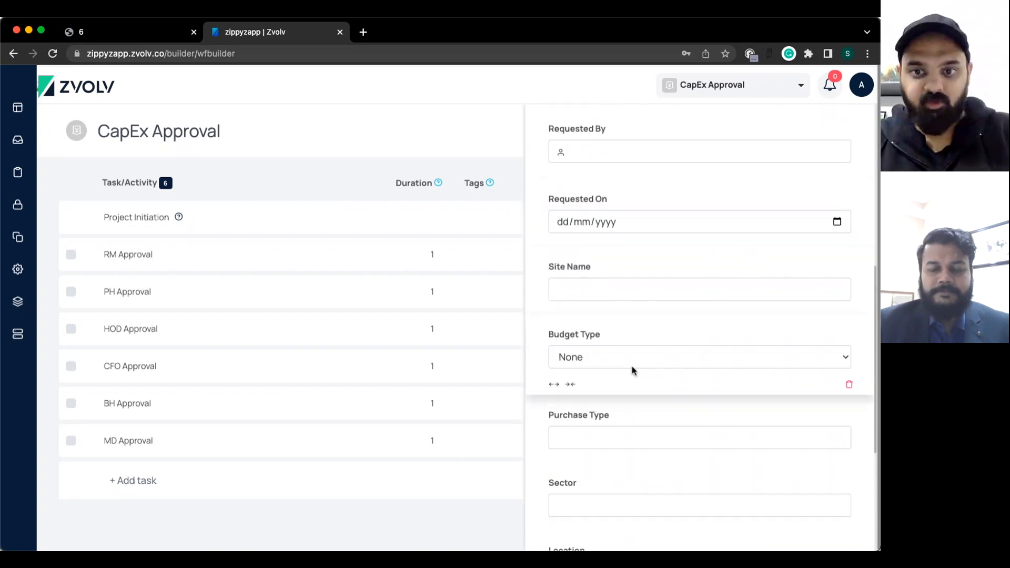
{"action": "scroll", "coordinate": [621, 304], "scroll_direction": "down", "scroll_amount": 2}
{"action": "scroll", "coordinate": [629, 333], "scroll_direction": "down", "scroll_amount": 2}
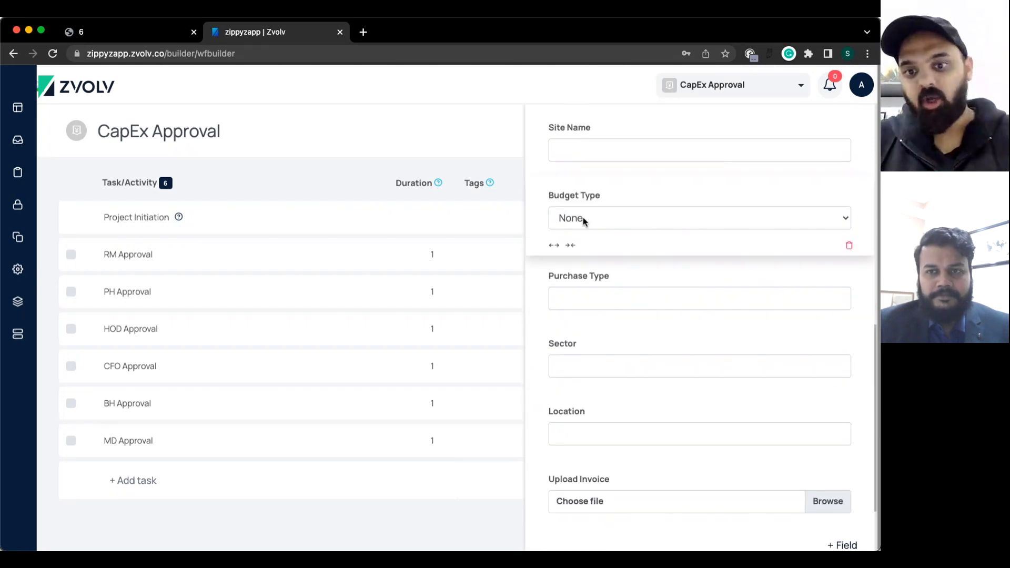
{"action": "scroll", "coordinate": [598, 296], "scroll_direction": "down", "scroll_amount": 3}
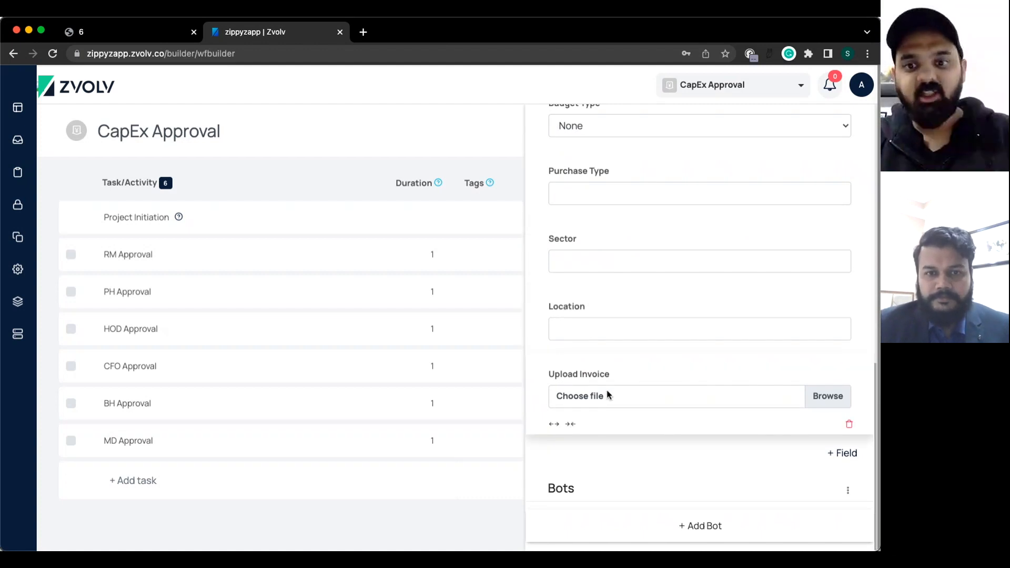
{"action": "scroll", "coordinate": [607, 394], "scroll_direction": "up", "scroll_amount": 1}
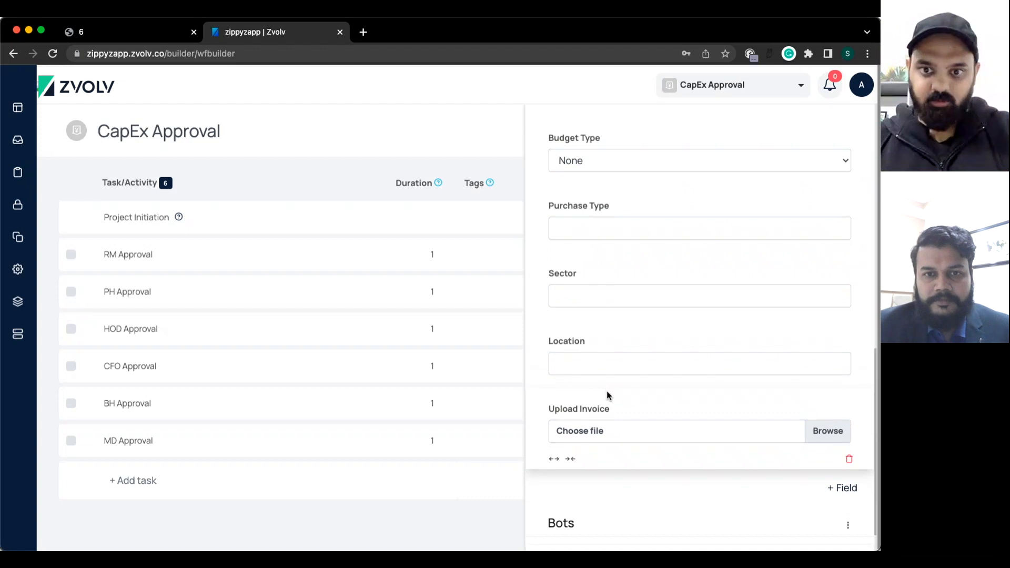
{"action": "scroll", "coordinate": [607, 395], "scroll_direction": "up", "scroll_amount": 8}
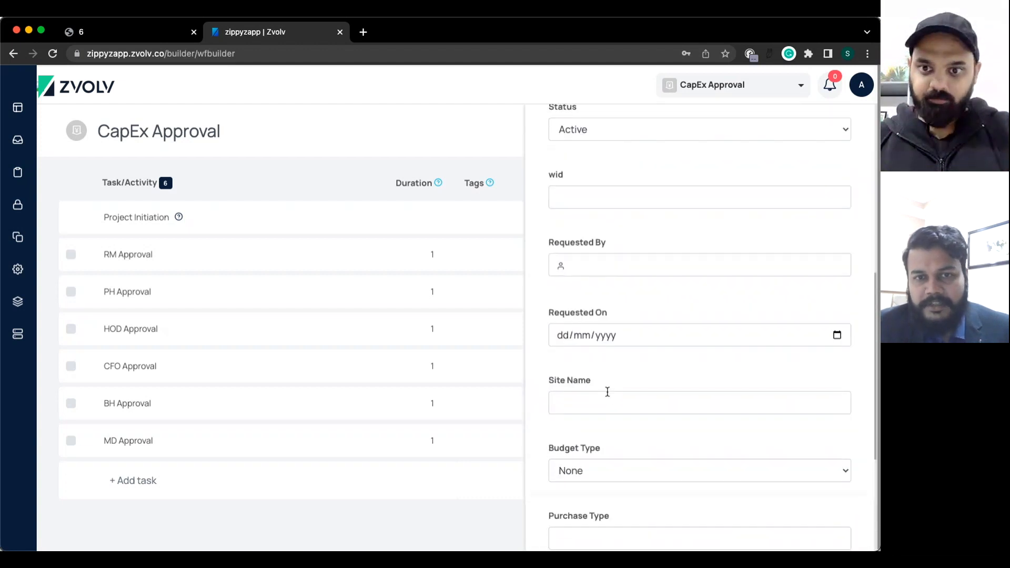
{"action": "scroll", "coordinate": [607, 392], "scroll_direction": "down", "scroll_amount": 9}
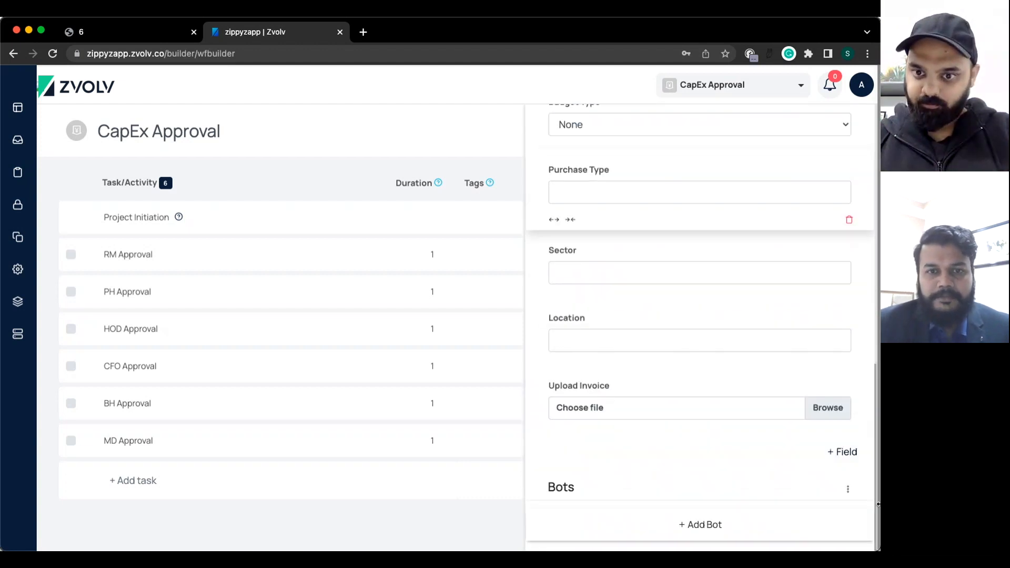
{"action": "left_click", "coordinate": [846, 455]}
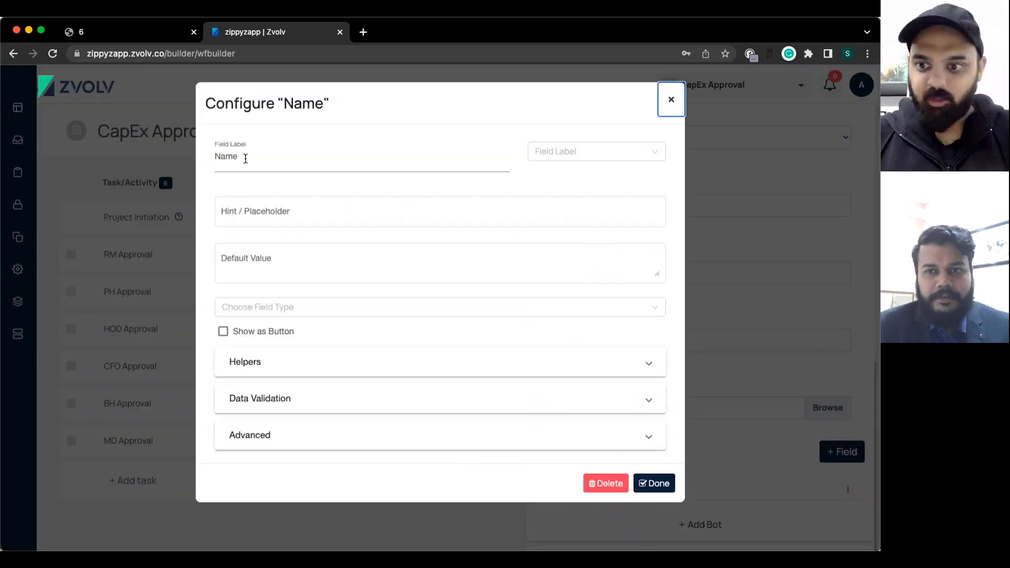
Add a 'Cost Center' Text Edit field below Upload Invoice.
{"action": "left_click", "coordinate": [246, 157]}
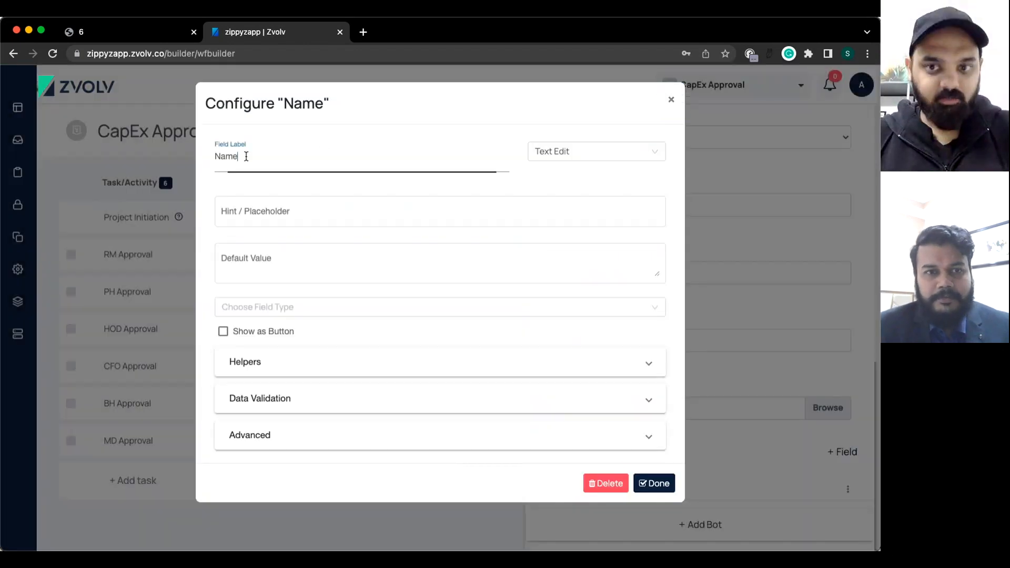
{"action": "key", "text": "super+a"}
{"action": "type", "text": "Cost Center"}
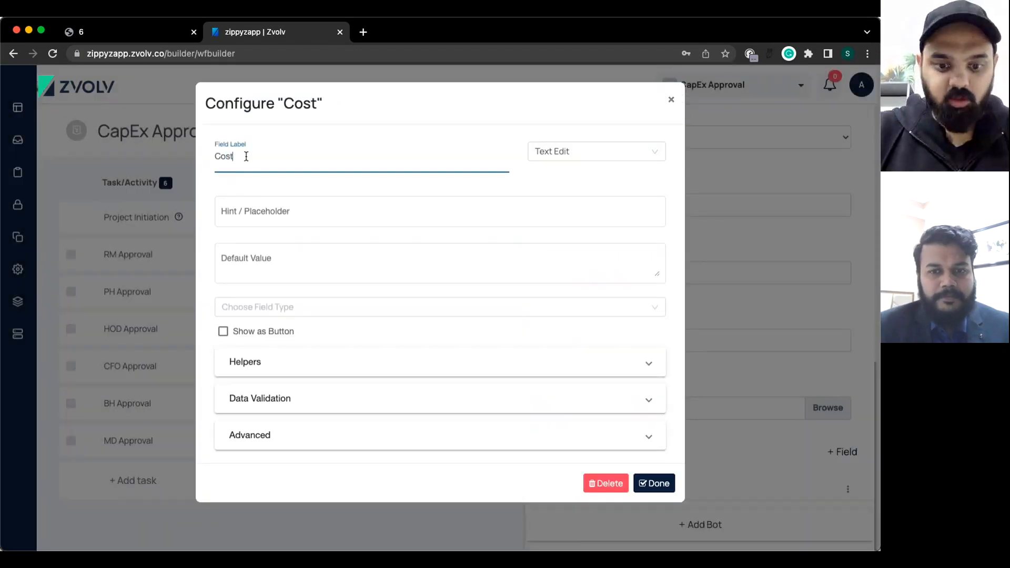
{"action": "left_click", "coordinate": [589, 154]}
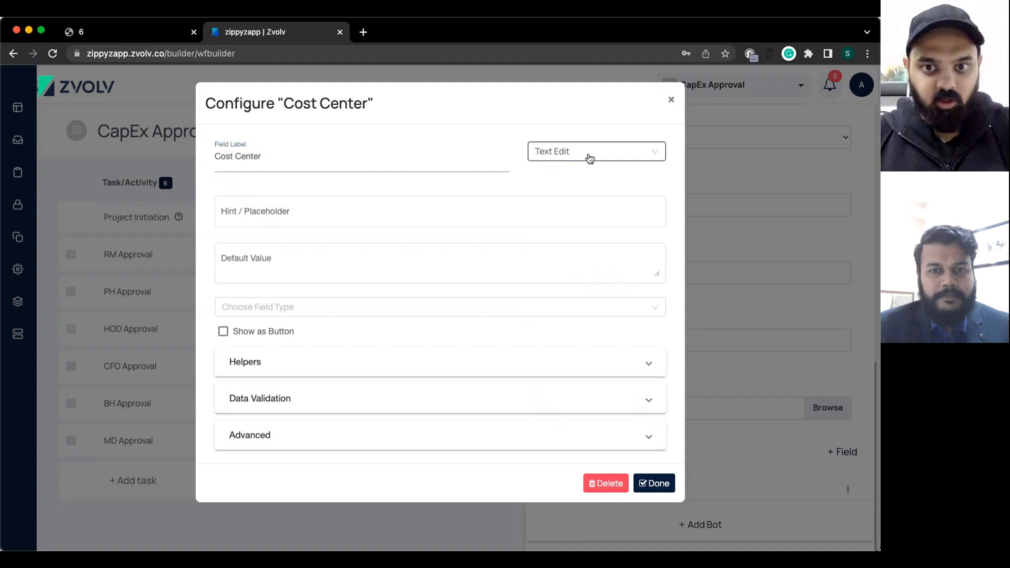
{"action": "left_click", "coordinate": [447, 135]}
{"action": "left_click", "coordinate": [651, 484]}
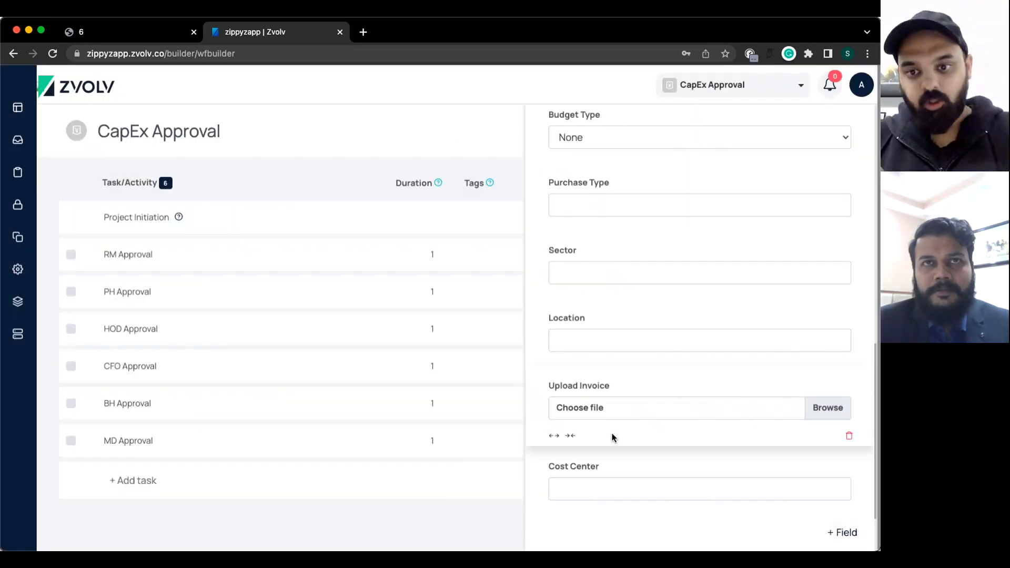
{"action": "scroll", "coordinate": [591, 286], "scroll_direction": "up", "scroll_amount": 5}
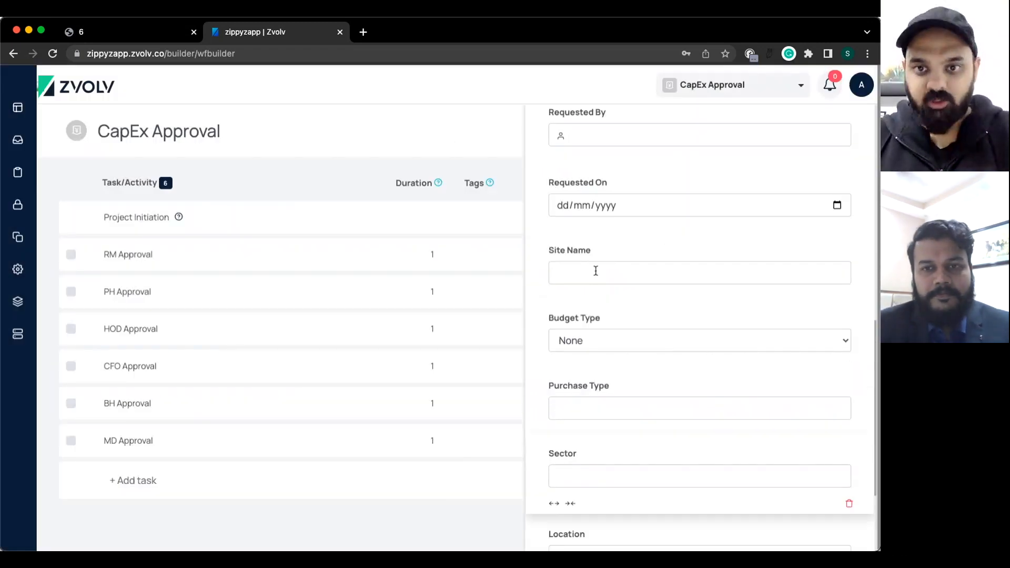
{"action": "scroll", "coordinate": [600, 337], "scroll_direction": "down", "scroll_amount": 7}
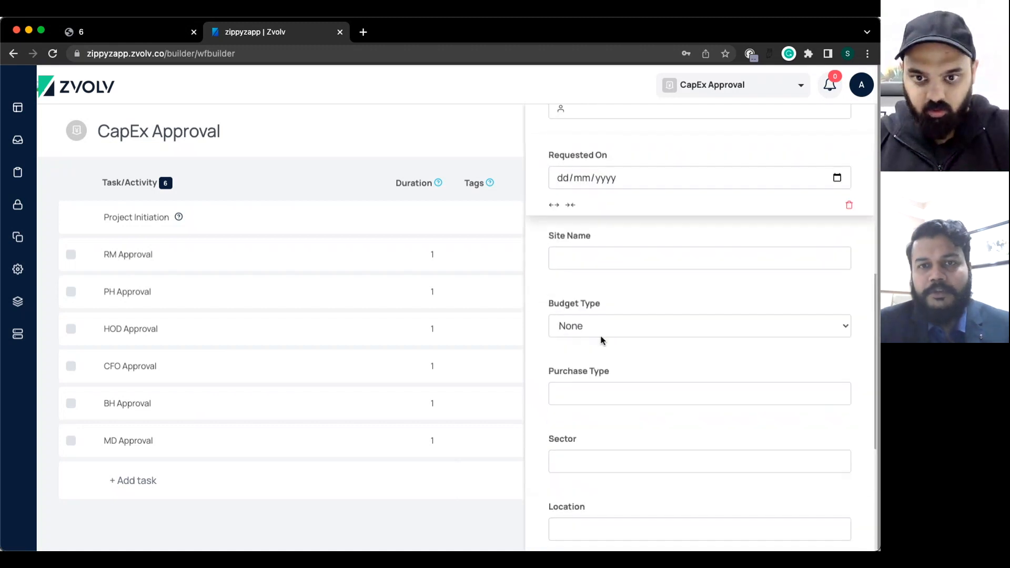
{"action": "mouse_move", "coordinate": [595, 388]}
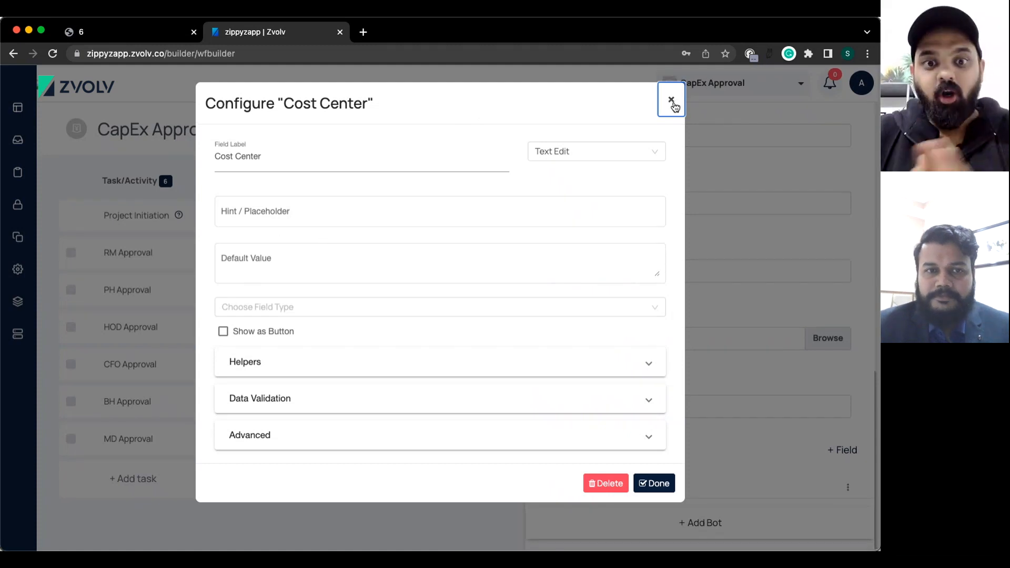
Change Cost Center to a Dropdown List with options CC1, CC2 and CC3.
{"action": "left_click", "coordinate": [579, 151]}
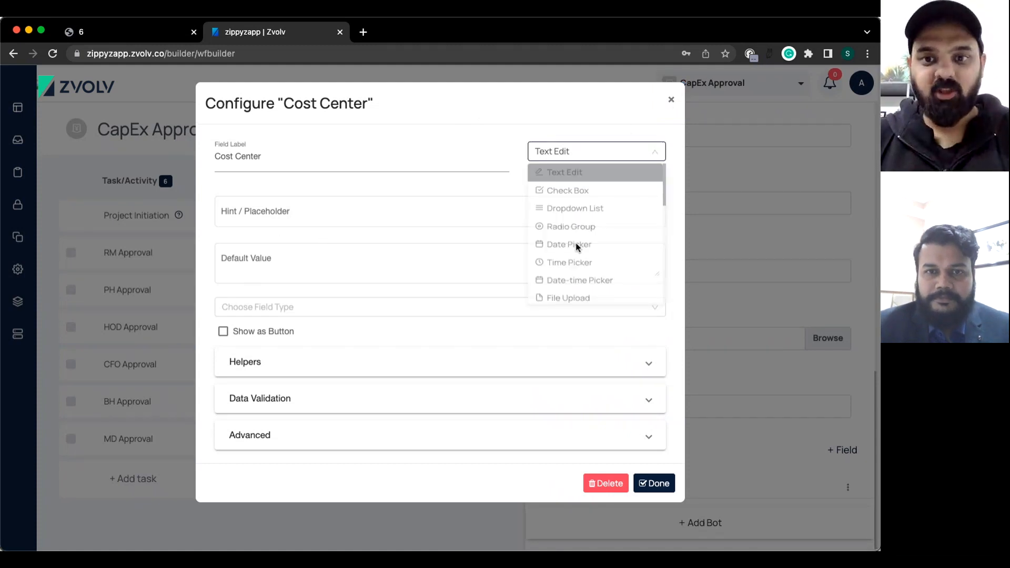
{"action": "left_click", "coordinate": [574, 214]}
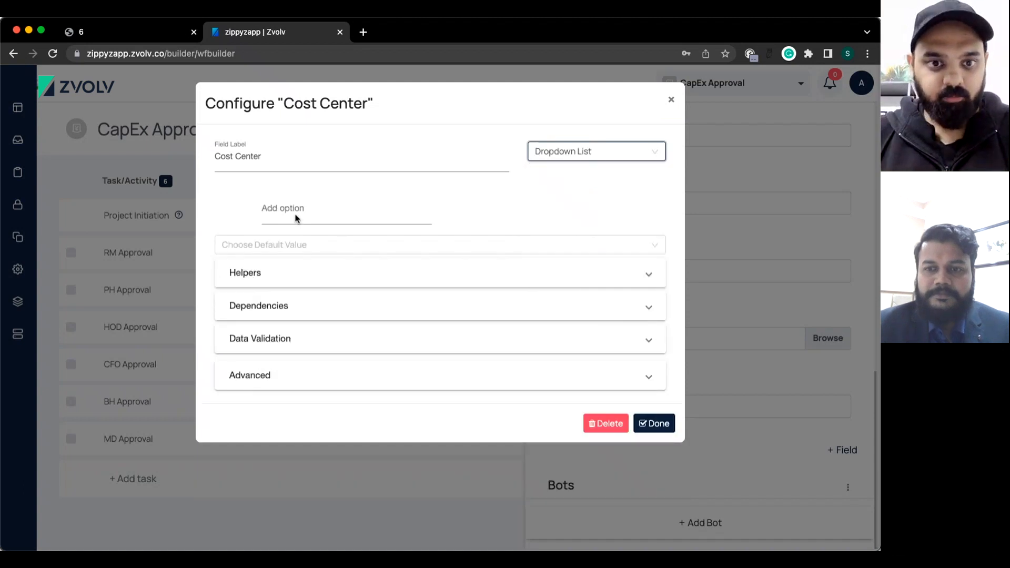
{"action": "left_click", "coordinate": [296, 218]}
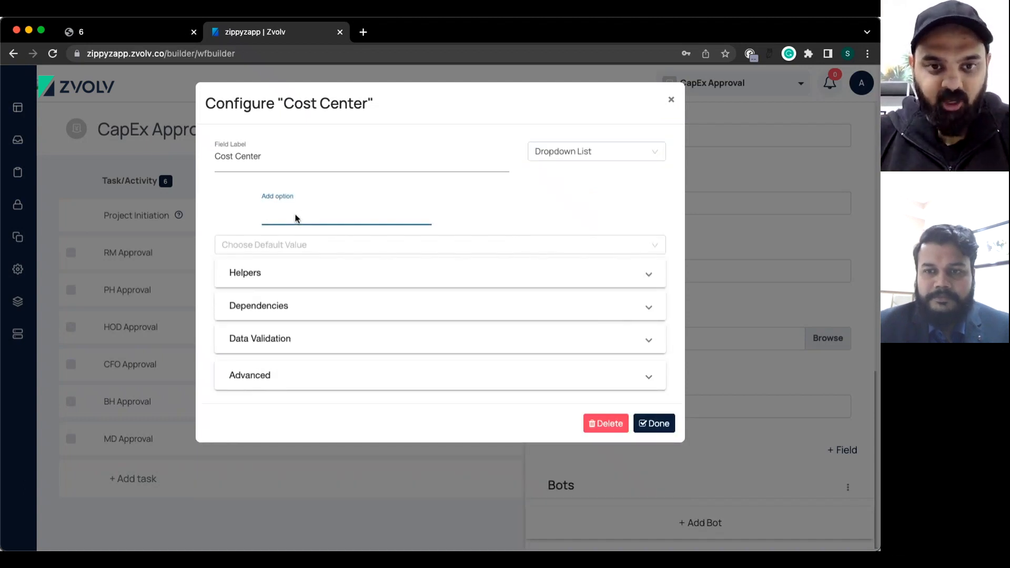
{"action": "type", "text": "Cpst"}
{"action": "key", "text": "BackSpace"}
{"action": "key", "text": "BackSpace"}
{"action": "key", "text": "BackSpace"}
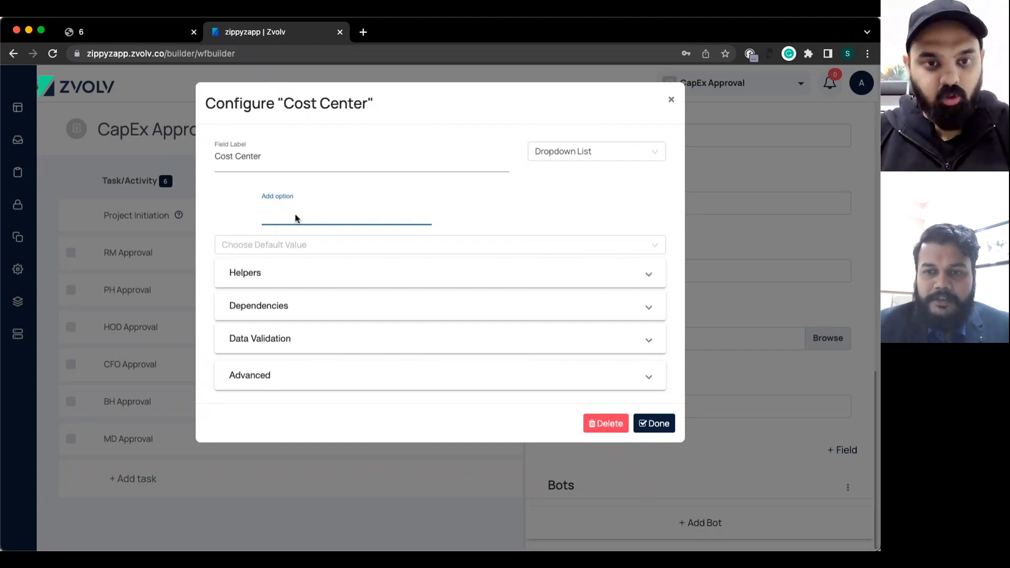
{"action": "type", "text": "CC1"}
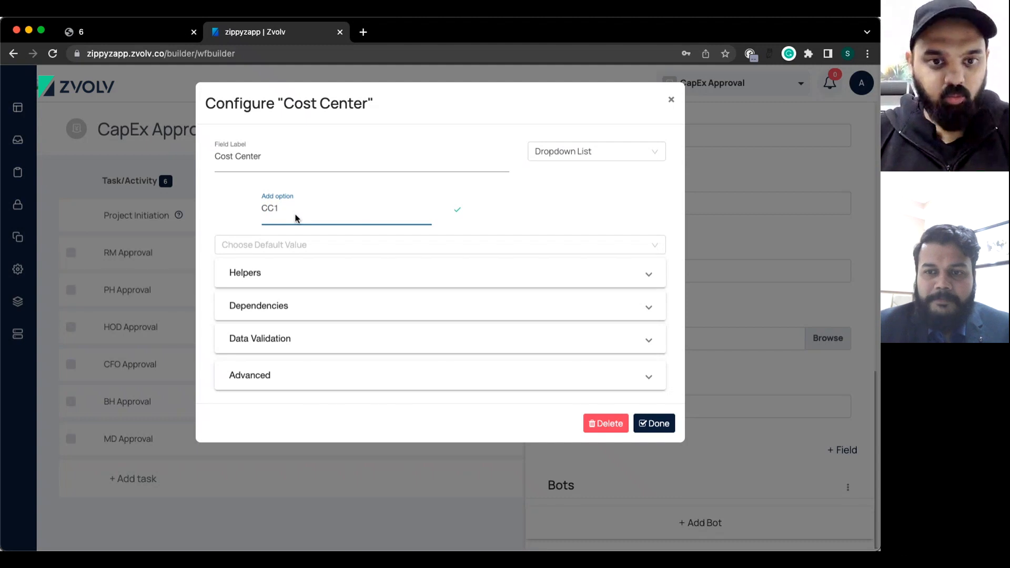
{"action": "key", "text": "Return"}
{"action": "type", "text": "CC2"}
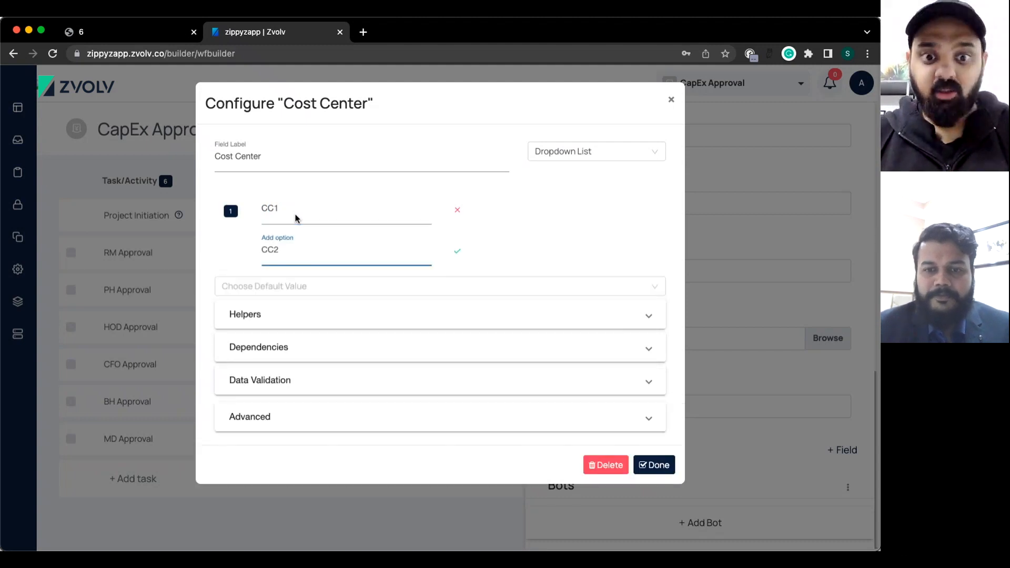
{"action": "key", "text": "Return"}
{"action": "type", "text": "CC3"}
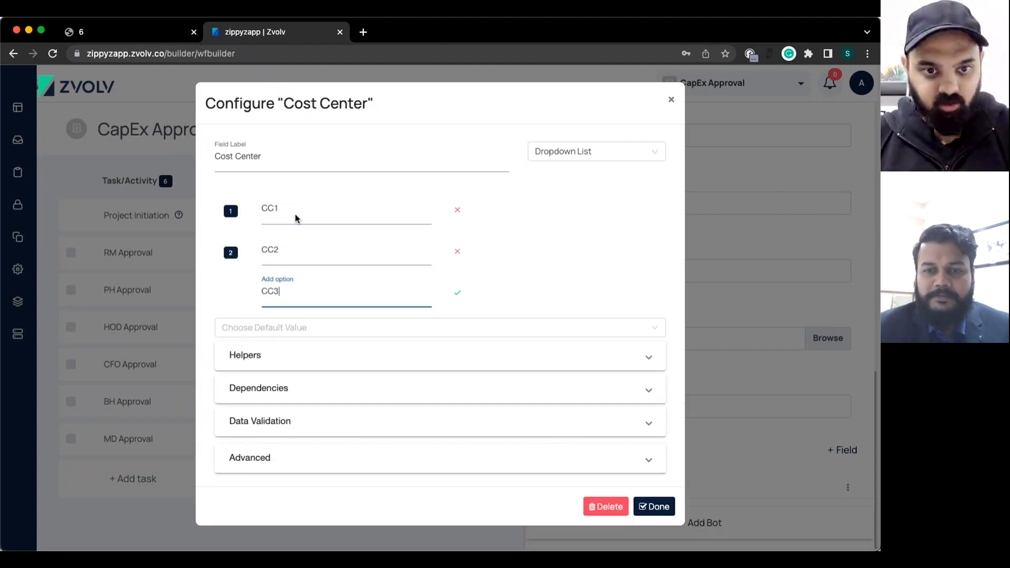
{"action": "key", "text": "Return"}
{"action": "type", "text": "CC"}
{"action": "left_click", "coordinate": [834, 140]}
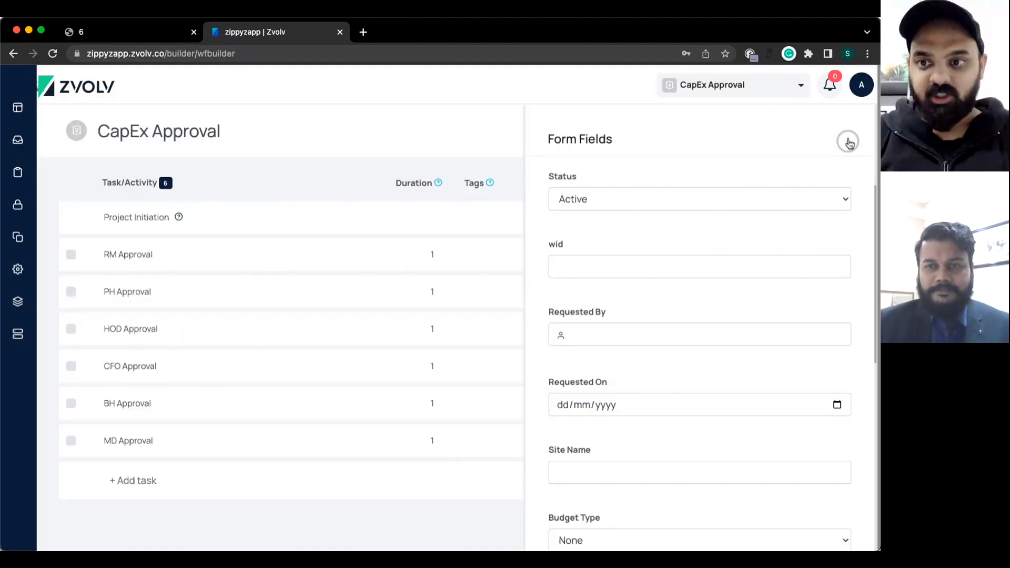
In the form's field table, mark Site Name, Budget Type, Purchase Type, Location, Upload Invoice and Cost Center required.
{"action": "left_click", "coordinate": [847, 141]}
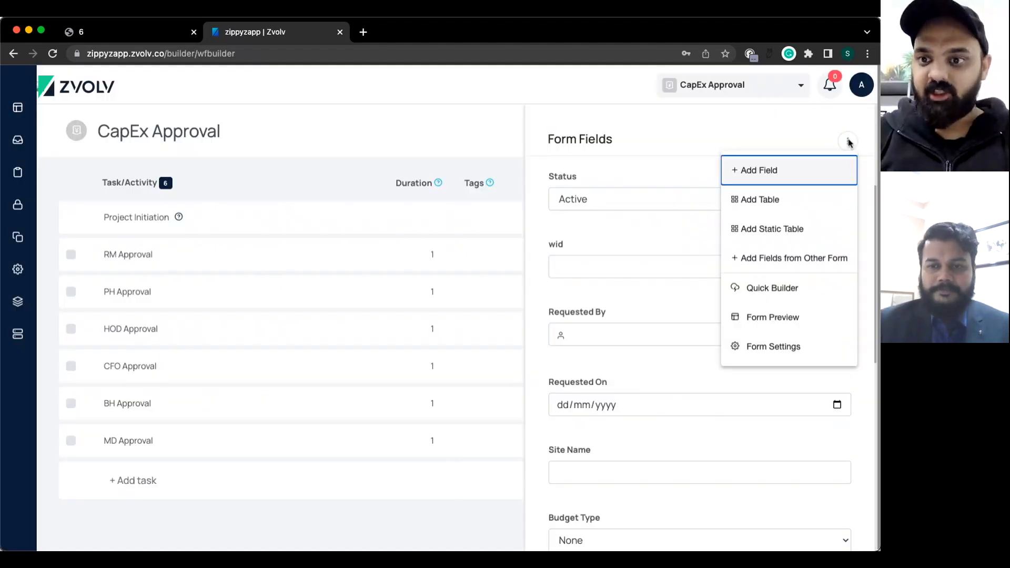
{"action": "left_click", "coordinate": [771, 289]}
{"action": "left_click", "coordinate": [652, 144]}
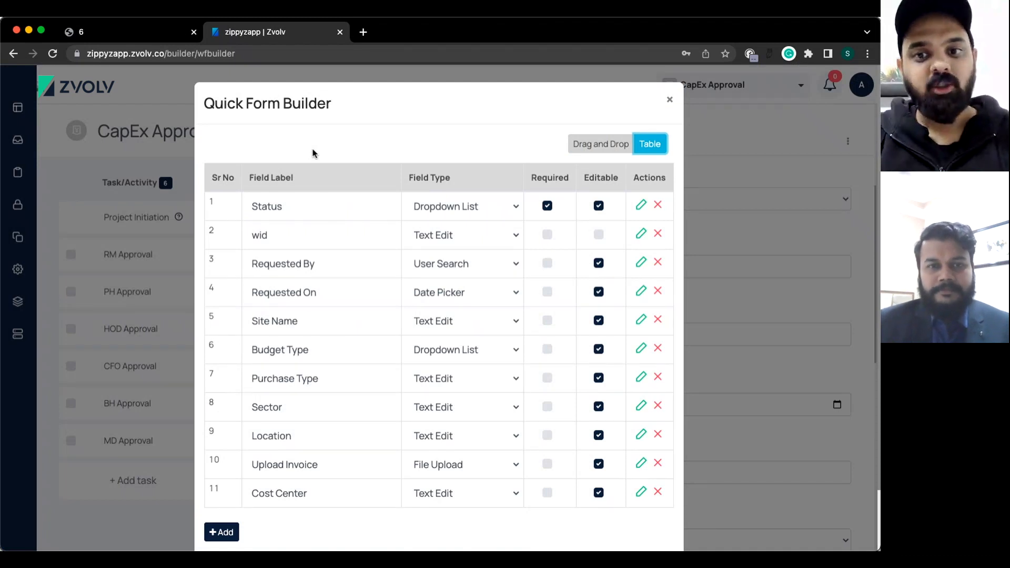
{"action": "scroll", "coordinate": [509, 398], "scroll_direction": "down", "scroll_amount": 2}
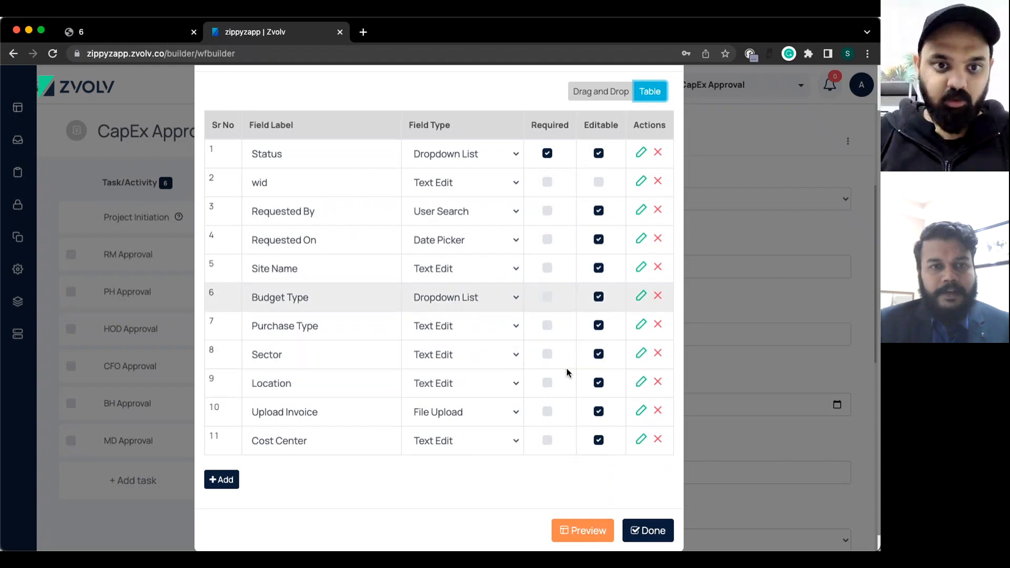
{"action": "scroll", "coordinate": [568, 374], "scroll_direction": "down", "scroll_amount": 1}
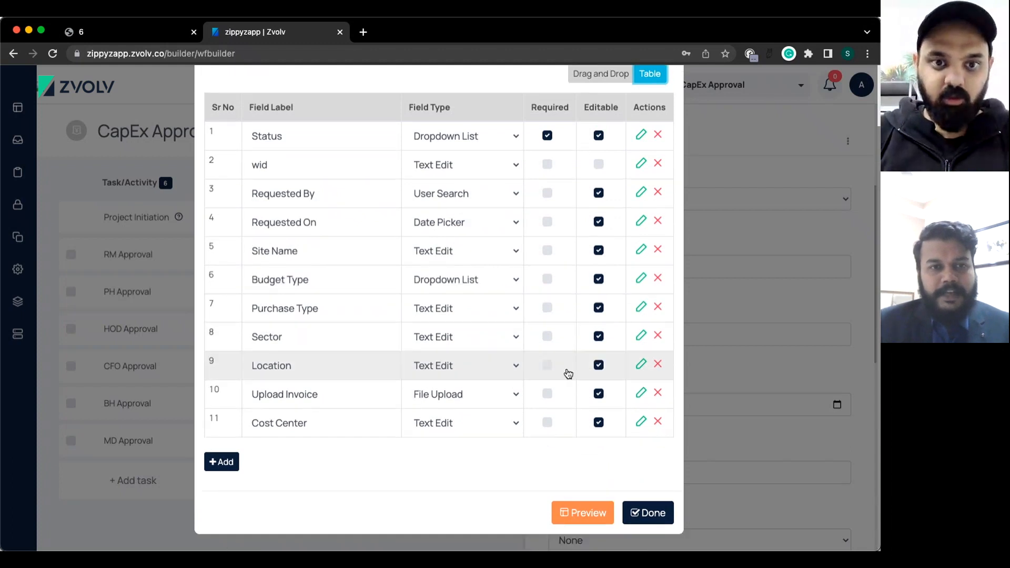
{"action": "left_click", "coordinate": [546, 251]}
{"action": "left_click", "coordinate": [547, 287]}
{"action": "left_click", "coordinate": [550, 315]}
{"action": "left_click", "coordinate": [546, 366]}
{"action": "left_click", "coordinate": [547, 399]}
{"action": "left_click", "coordinate": [547, 423]}
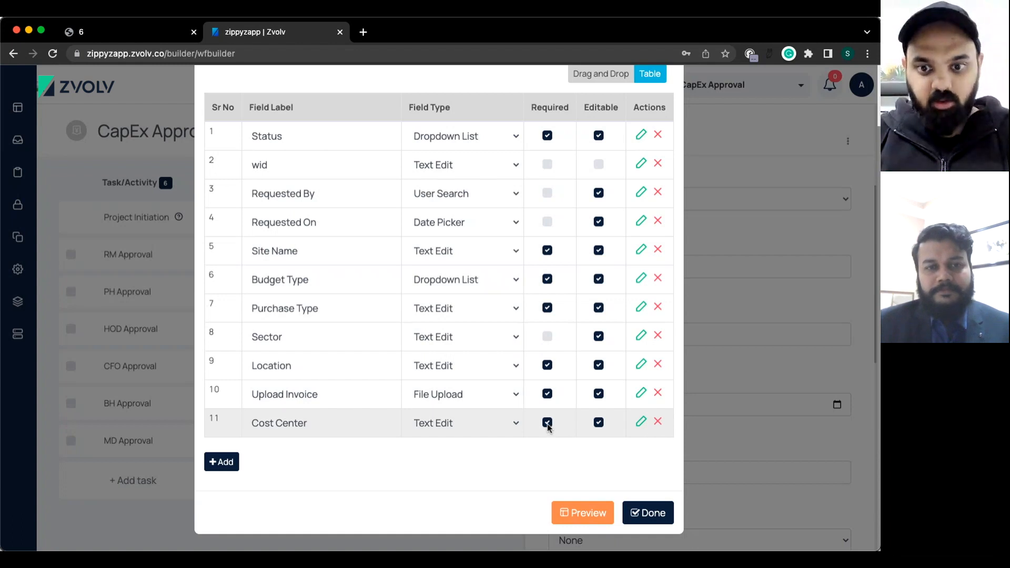
{"action": "left_click", "coordinate": [650, 511]}
Close the Project Initiation form and show the RM Approval task's data points.
{"action": "scroll", "coordinate": [658, 379], "scroll_direction": "down", "scroll_amount": 5}
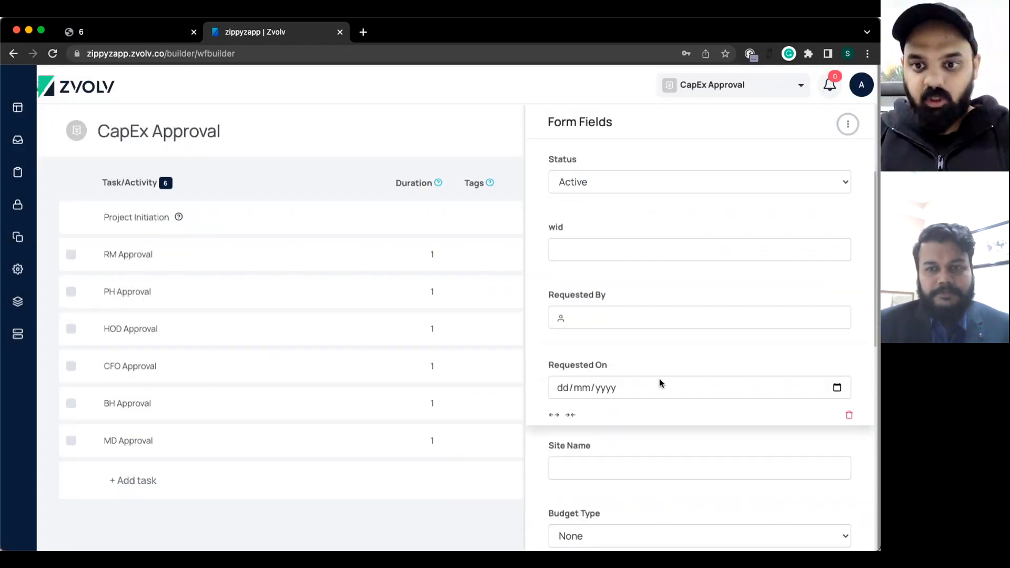
{"action": "scroll", "coordinate": [658, 378], "scroll_direction": "up", "scroll_amount": 10}
{"action": "scroll", "coordinate": [670, 348], "scroll_direction": "down", "scroll_amount": 1}
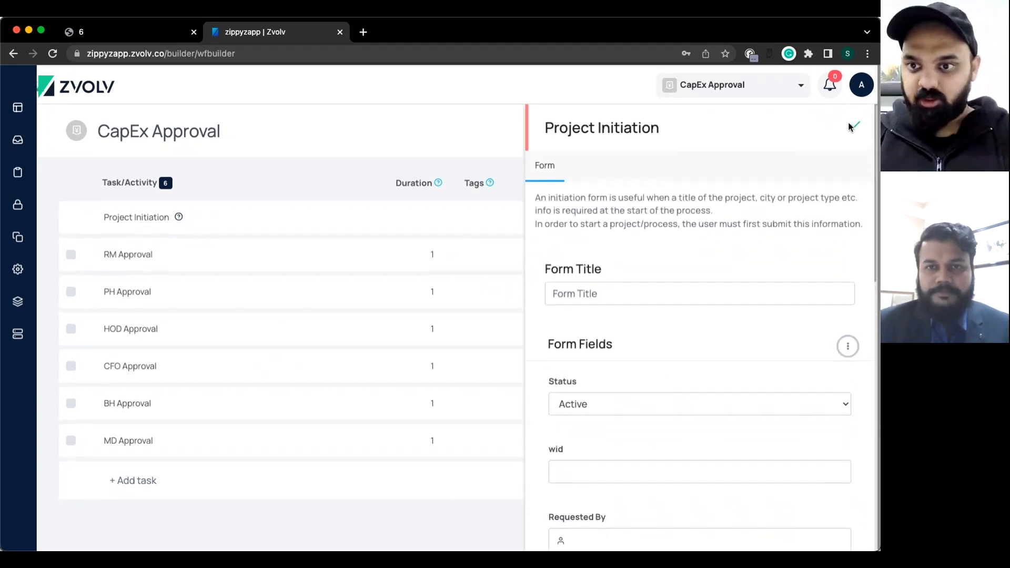
{"action": "left_click", "coordinate": [853, 125]}
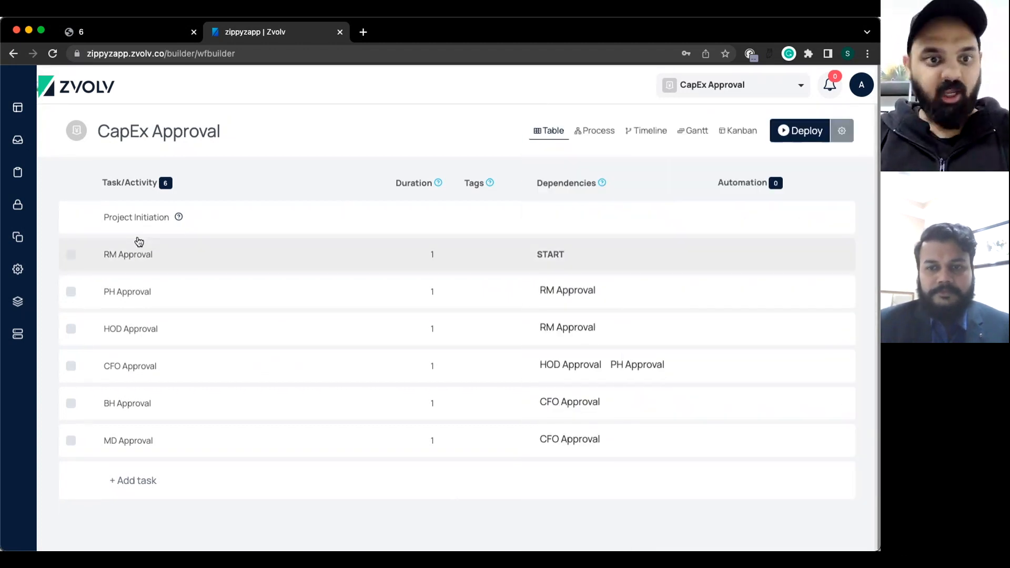
{"action": "left_click", "coordinate": [133, 267]}
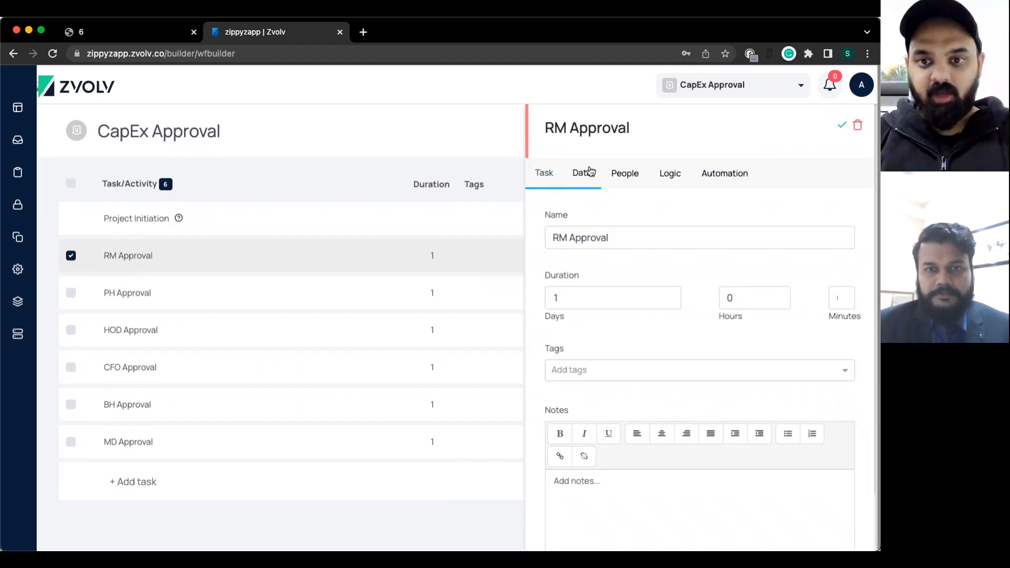
{"action": "left_click", "coordinate": [590, 171]}
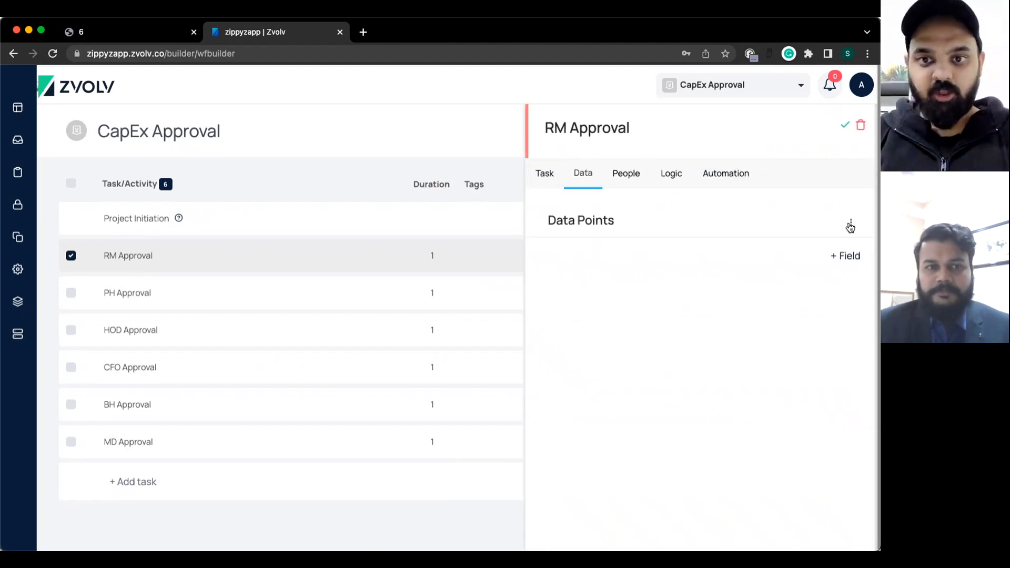
Replace RM Approval's data points with fields copied from the initiation form.
{"action": "left_click", "coordinate": [850, 223]}
{"action": "mouse_move", "coordinate": [781, 250]}
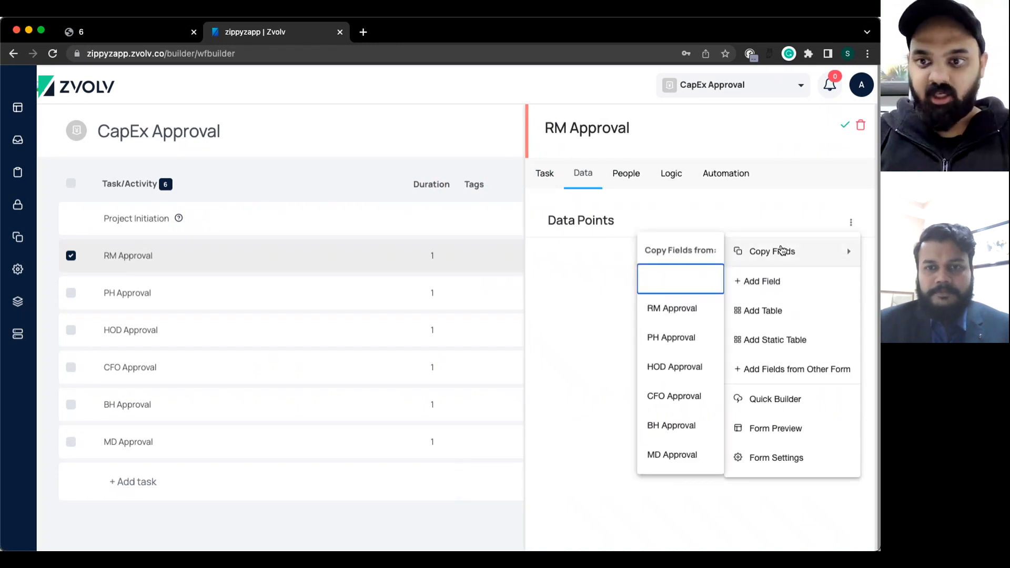
{"action": "left_click", "coordinate": [659, 287]}
{"action": "left_click", "coordinate": [490, 343]}
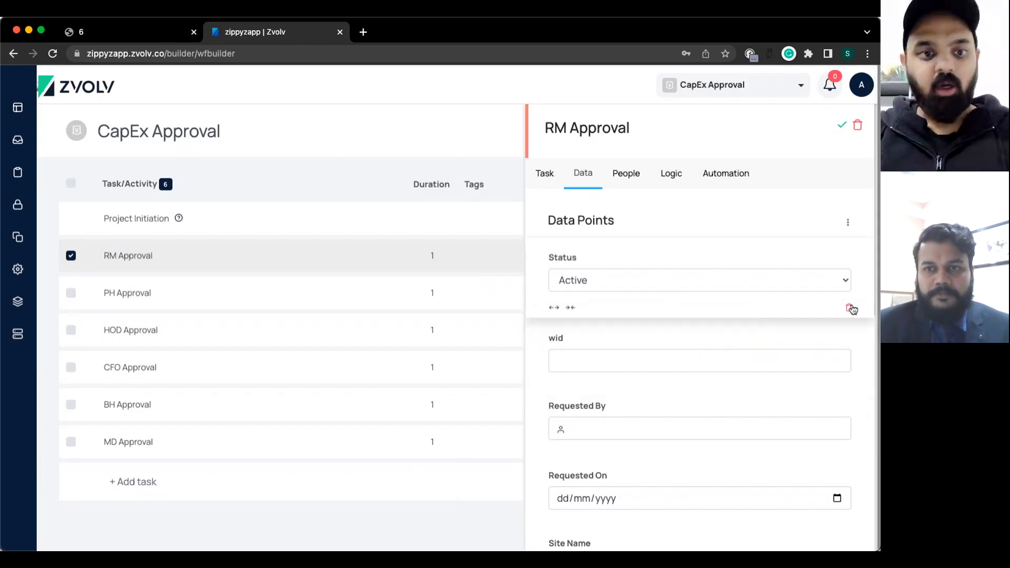
Delete the Status and wid data points and set Requested By and Requested On to half width.
{"action": "left_click", "coordinate": [849, 307]}
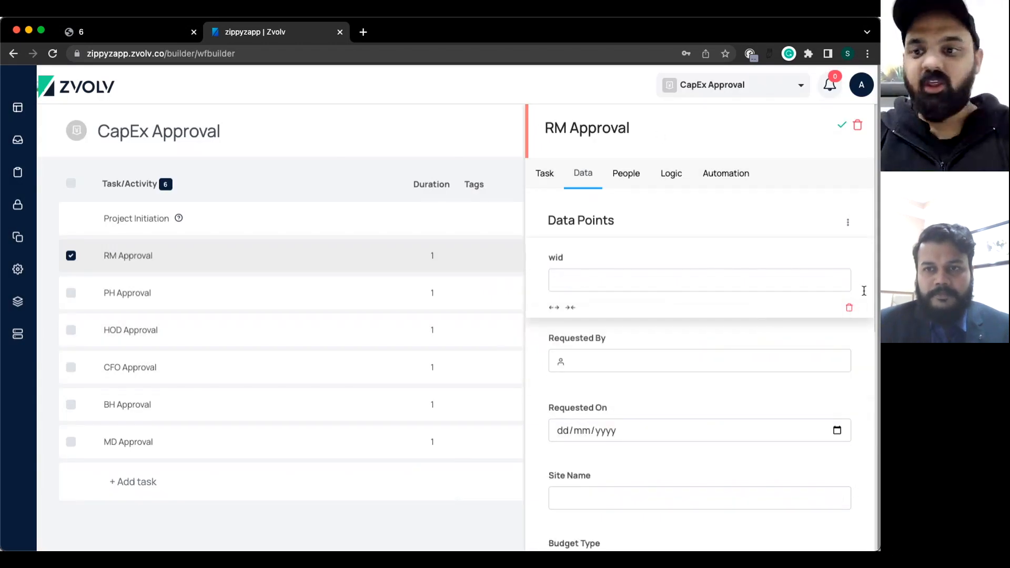
{"action": "left_click", "coordinate": [849, 308]}
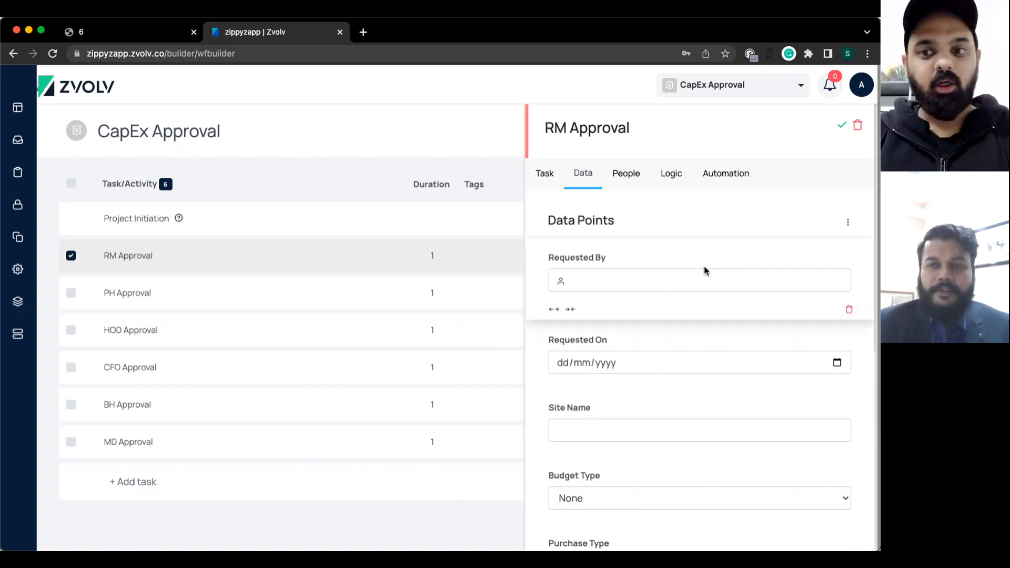
{"action": "left_click", "coordinate": [572, 311]}
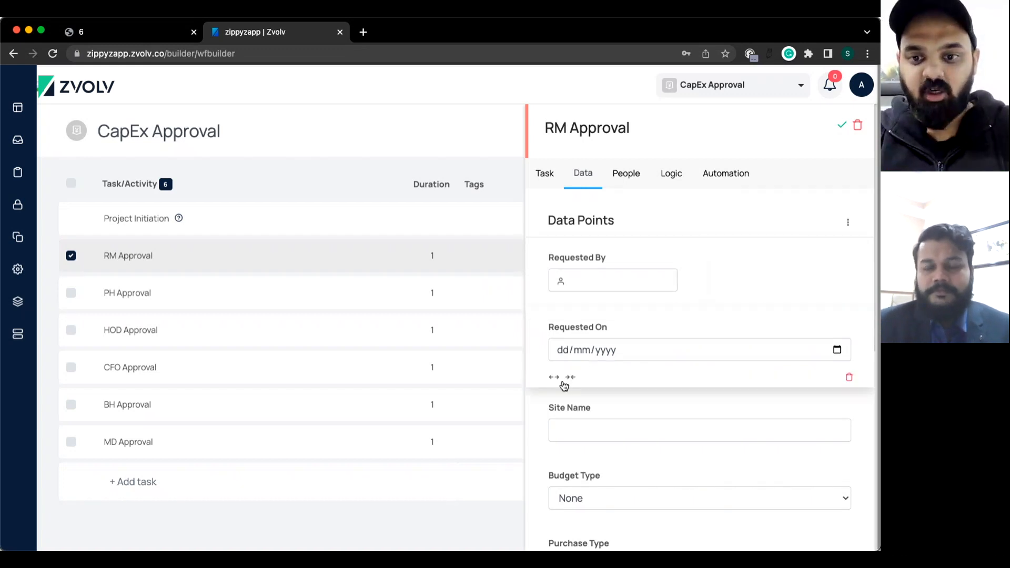
{"action": "left_click", "coordinate": [571, 379]}
Review RM Approval's copied data points down to Cost Center and add a new field below them.
{"action": "scroll", "coordinate": [705, 439], "scroll_direction": "down", "scroll_amount": 4}
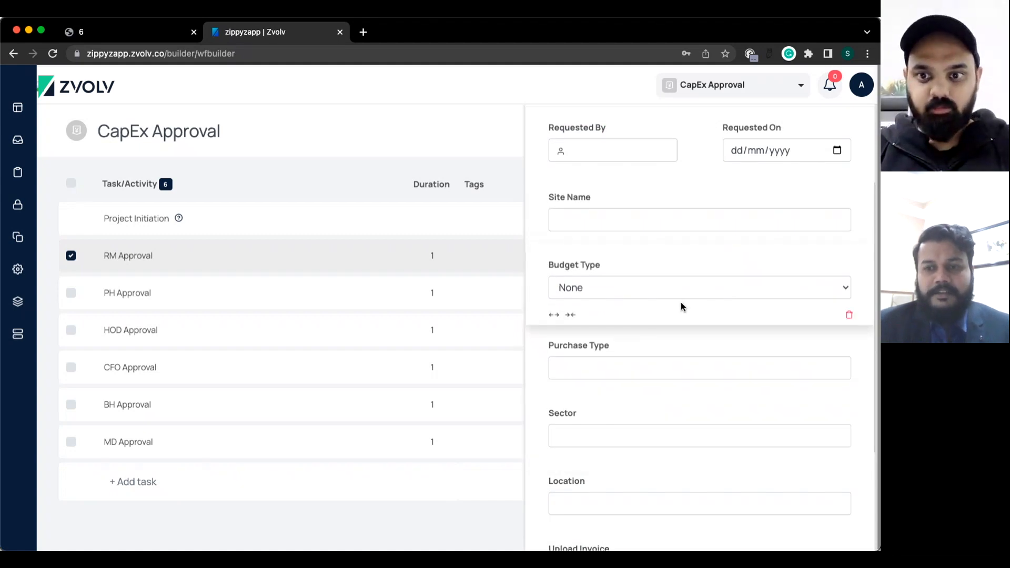
{"action": "scroll", "coordinate": [680, 301], "scroll_direction": "up", "scroll_amount": 2}
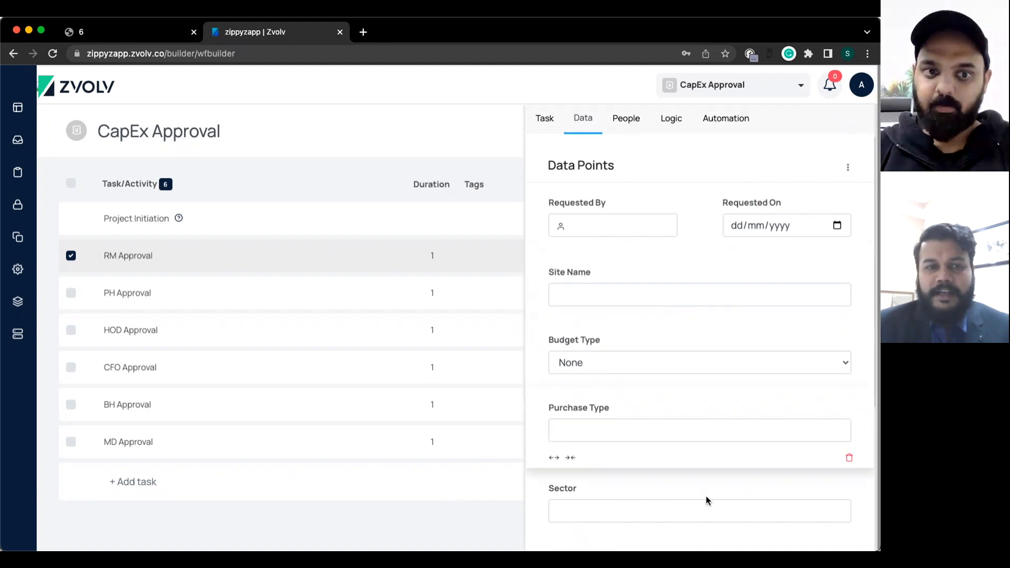
{"action": "scroll", "coordinate": [705, 495], "scroll_direction": "down", "scroll_amount": 2}
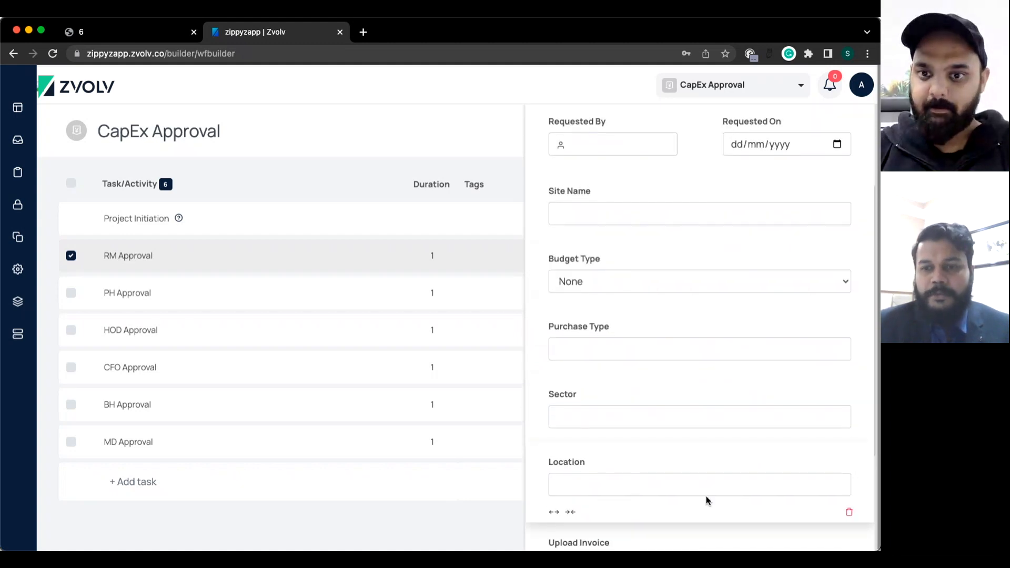
{"action": "scroll", "coordinate": [705, 500], "scroll_direction": "up", "scroll_amount": 2}
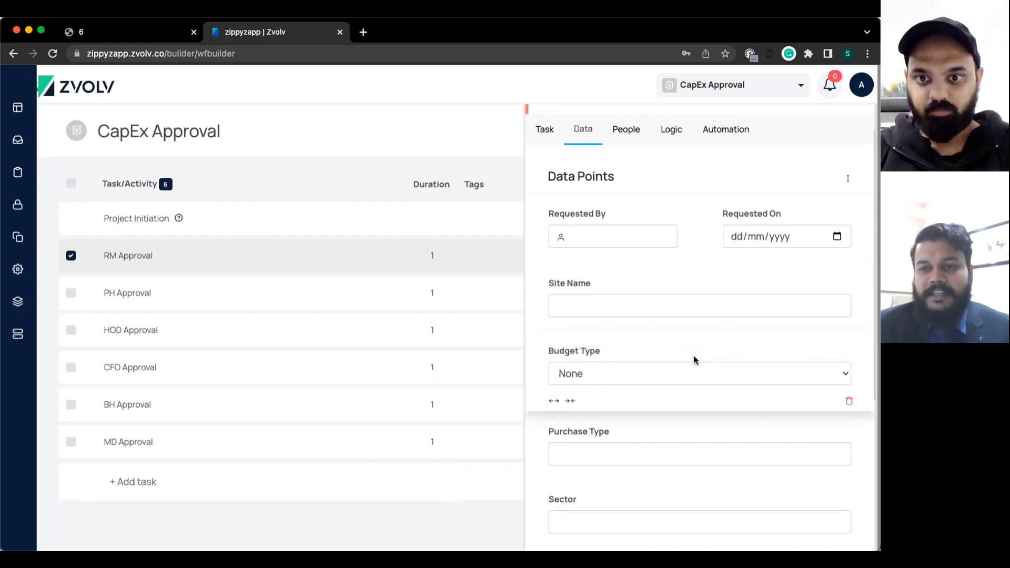
{"action": "scroll", "coordinate": [693, 360], "scroll_direction": "down", "scroll_amount": 3}
{"action": "scroll", "coordinate": [693, 361], "scroll_direction": "down", "scroll_amount": 3}
{"action": "scroll", "coordinate": [693, 360], "scroll_direction": "up", "scroll_amount": 3}
{"action": "scroll", "coordinate": [693, 359], "scroll_direction": "up", "scroll_amount": 2}
{"action": "scroll", "coordinate": [693, 359], "scroll_direction": "down", "scroll_amount": 3}
{"action": "scroll", "coordinate": [693, 359], "scroll_direction": "up", "scroll_amount": 3}
{"action": "scroll", "coordinate": [693, 359], "scroll_direction": "down", "scroll_amount": 2}
{"action": "scroll", "coordinate": [693, 359], "scroll_direction": "down", "scroll_amount": 4}
{"action": "scroll", "coordinate": [694, 359], "scroll_direction": "up", "scroll_amount": 6}
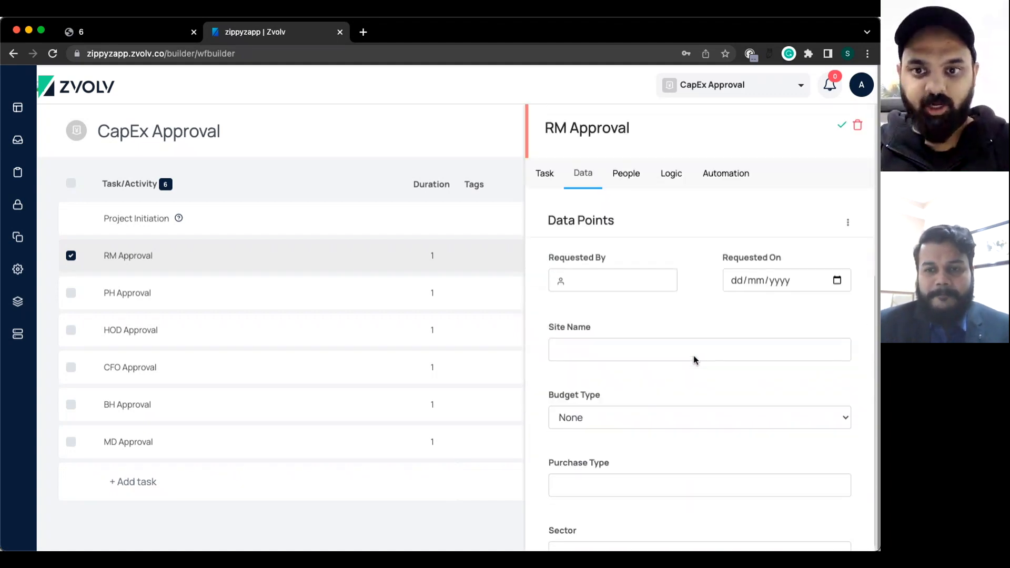
{"action": "scroll", "coordinate": [693, 355], "scroll_direction": "down", "scroll_amount": 4}
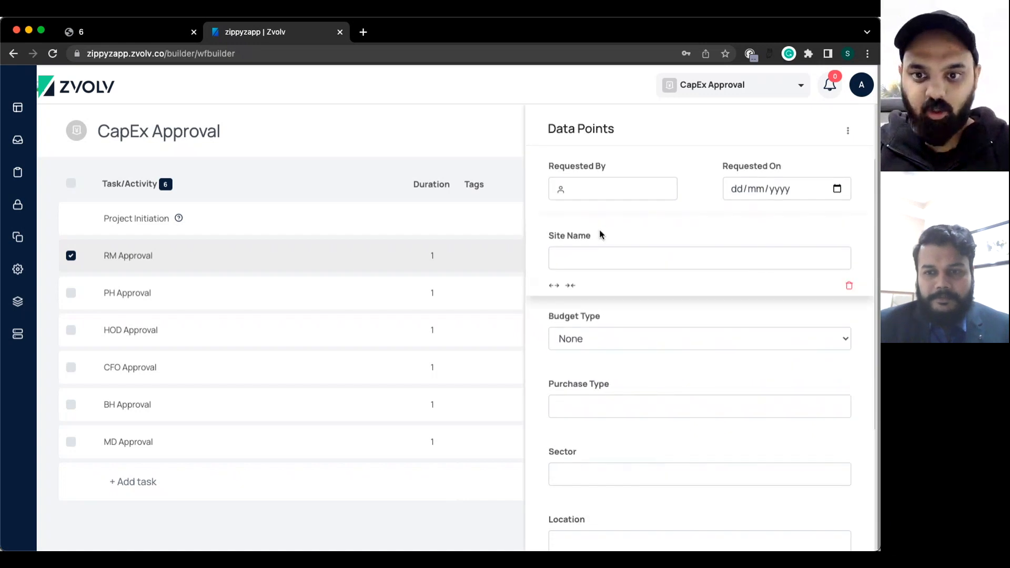
{"action": "scroll", "coordinate": [802, 463], "scroll_direction": "down", "scroll_amount": 8}
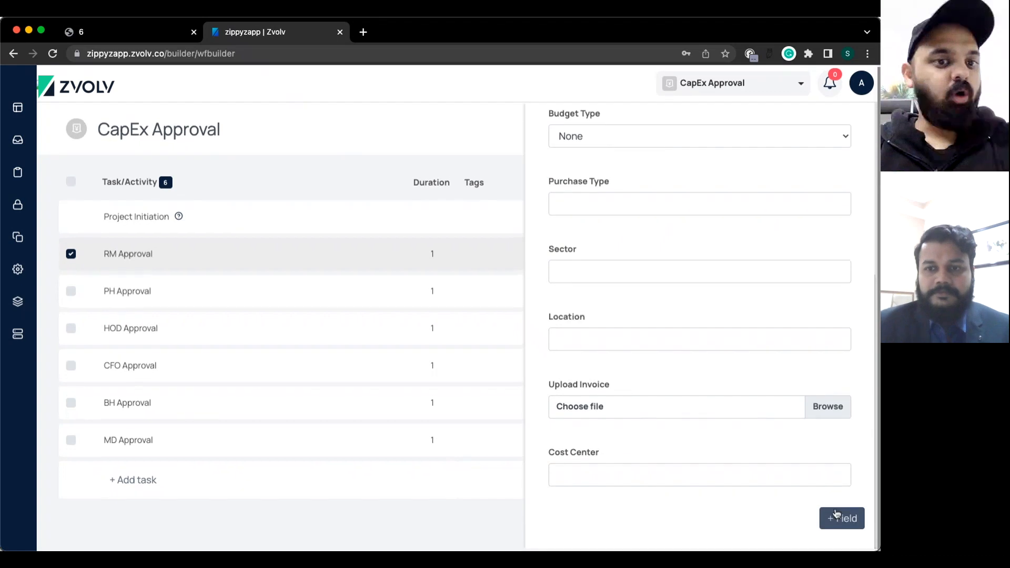
{"action": "left_click", "coordinate": [572, 207]}
Label the new field 'Approval Status' and make it a dropdown list.
{"action": "left_click", "coordinate": [239, 154]}
{"action": "key", "text": "ctrl+a"}
{"action": "type", "text": "Ad"}
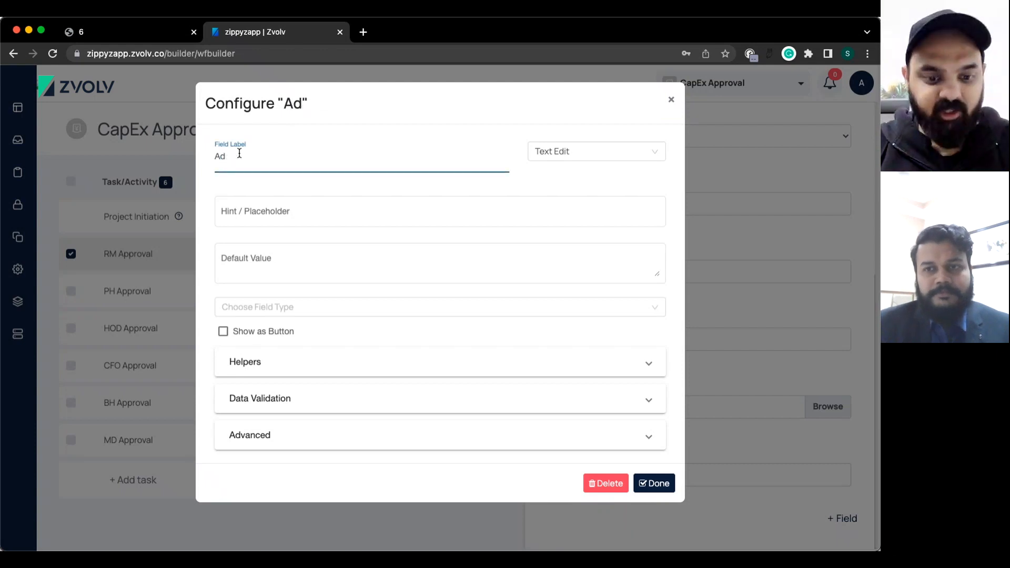
{"action": "key", "text": "BackSpace"}
{"action": "type", "text": "ppr"}
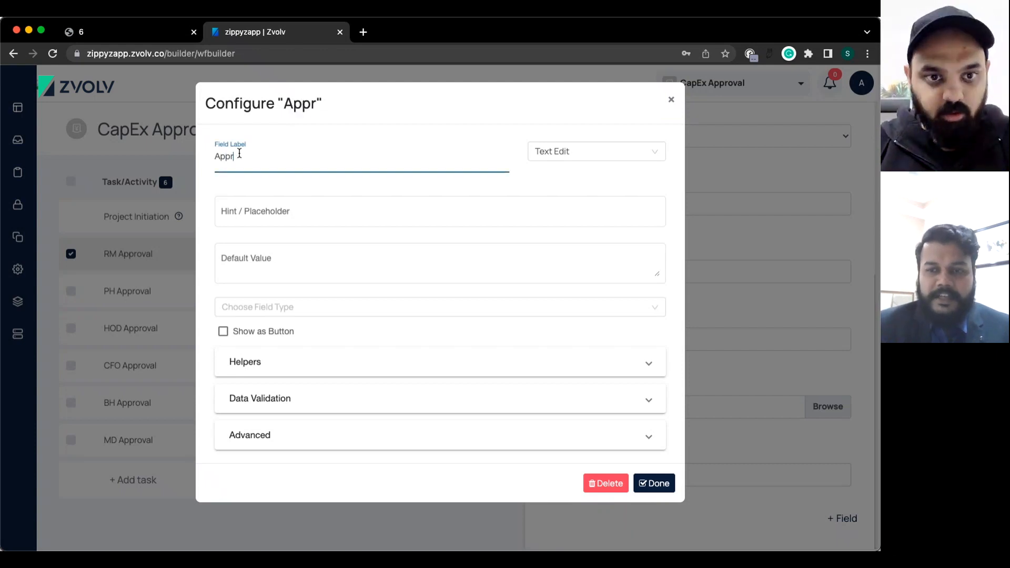
{"action": "type", "text": "oval"}
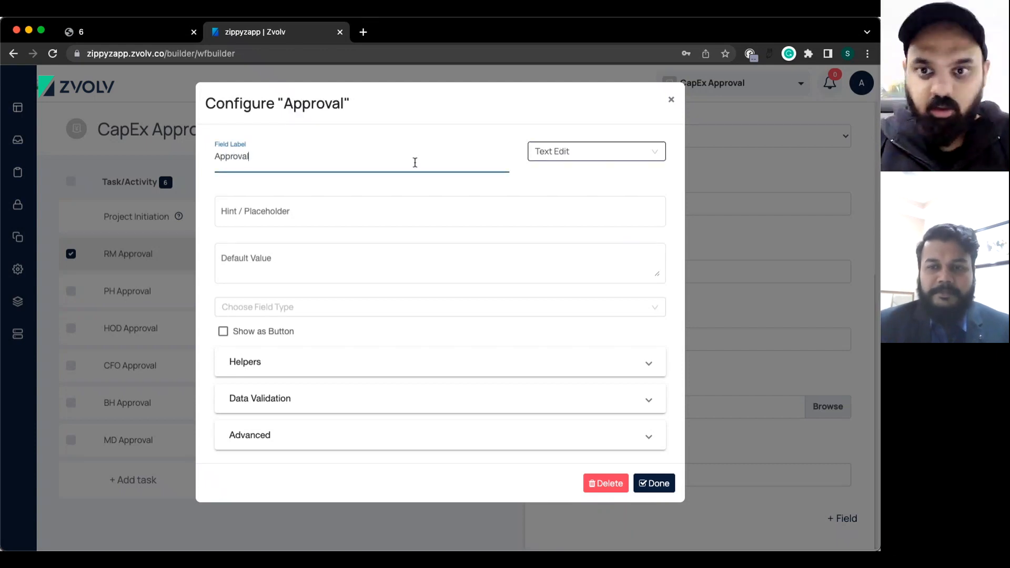
{"action": "type", "text": " Statu"}
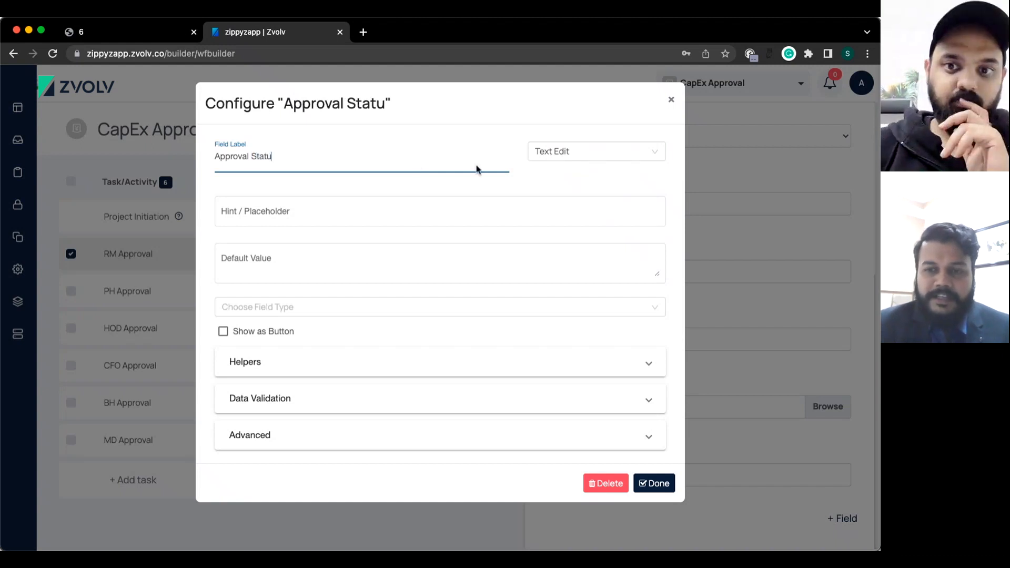
{"action": "type", "text": "s"}
{"action": "left_click", "coordinate": [567, 153]}
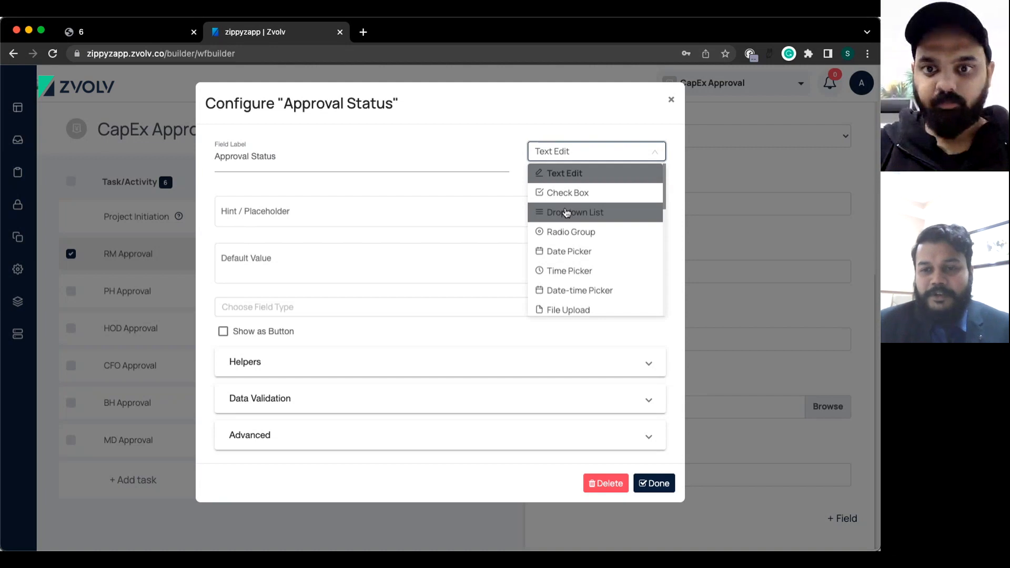
{"action": "left_click", "coordinate": [566, 213]}
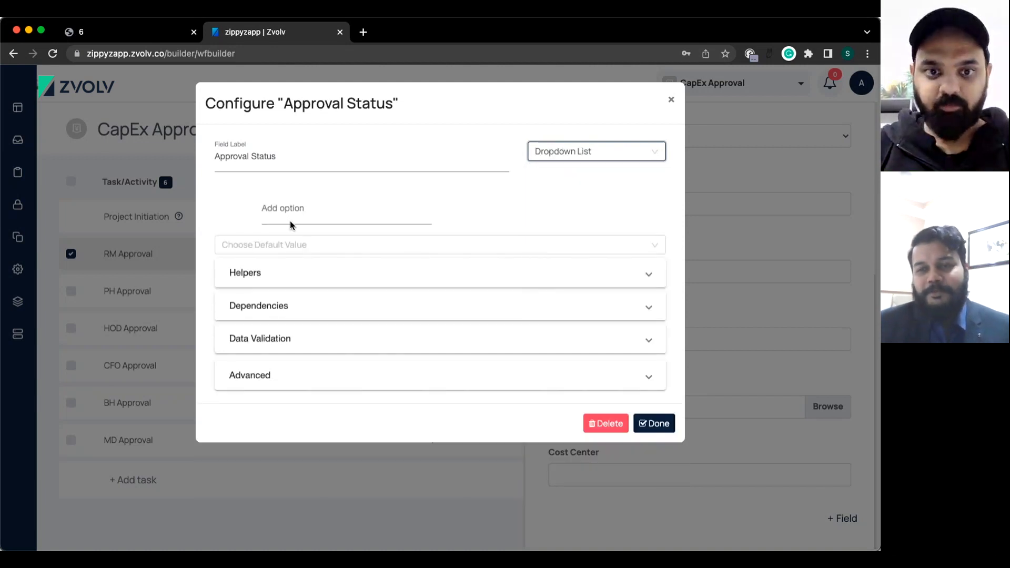
Give the Approval Status dropdown the options Approved, Rework and Reject, and save it.
{"action": "left_click", "coordinate": [272, 207]}
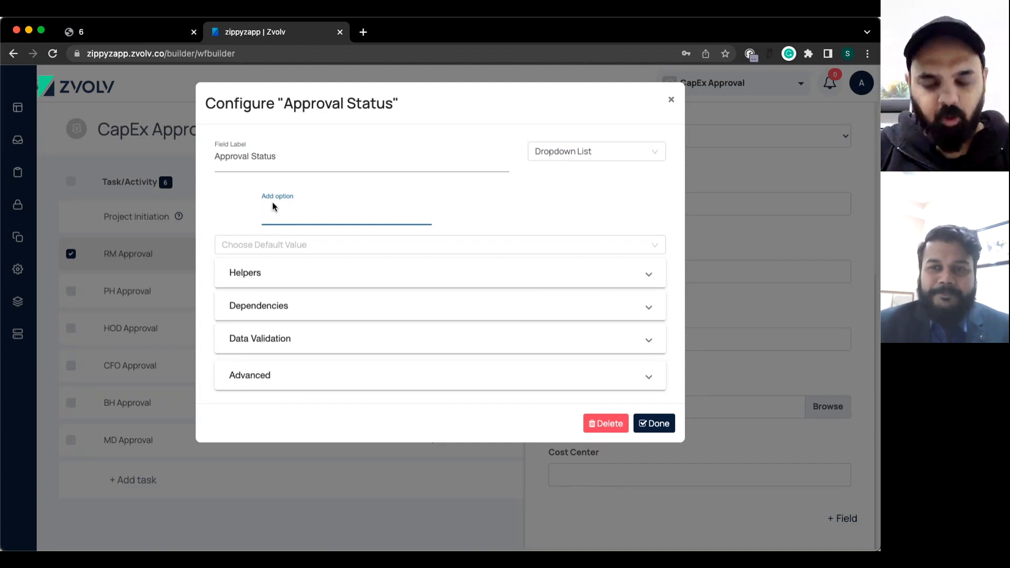
{"action": "type", "text": "A"}
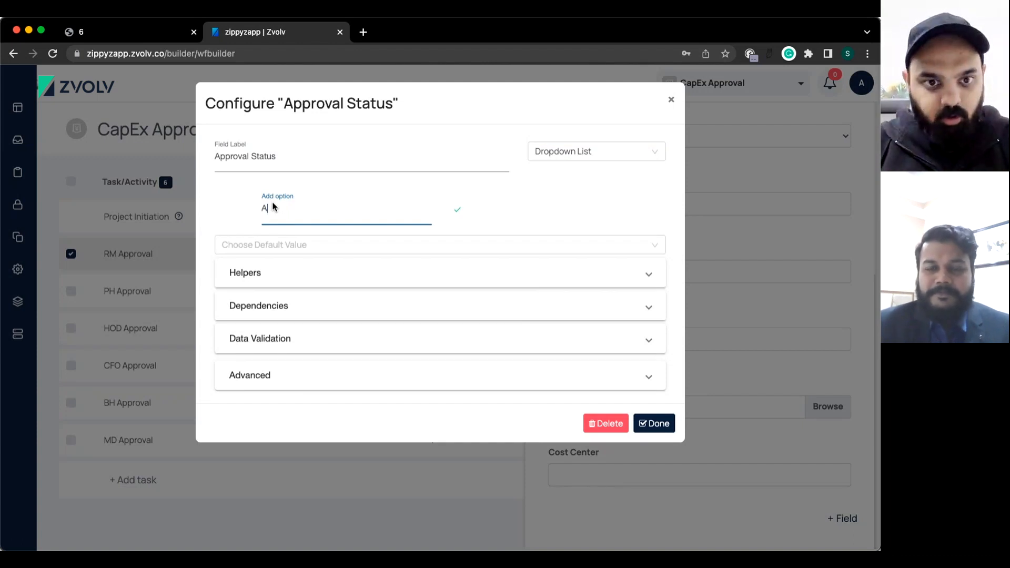
{"action": "type", "text": "pproved"}
{"action": "key", "text": "Return"}
{"action": "type", "text": "Rework"}
{"action": "key", "text": "Return"}
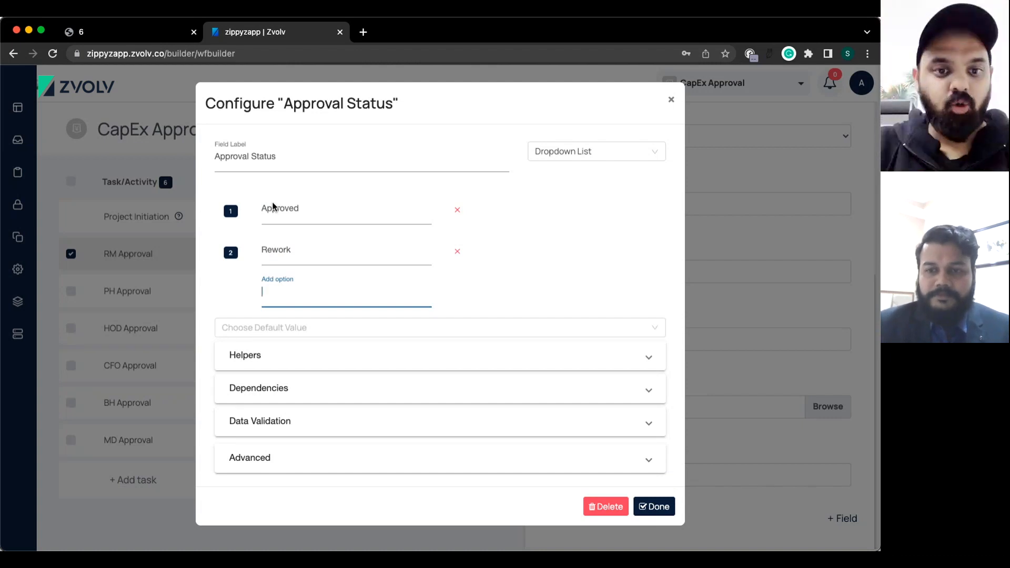
{"action": "type", "text": "Rej"}
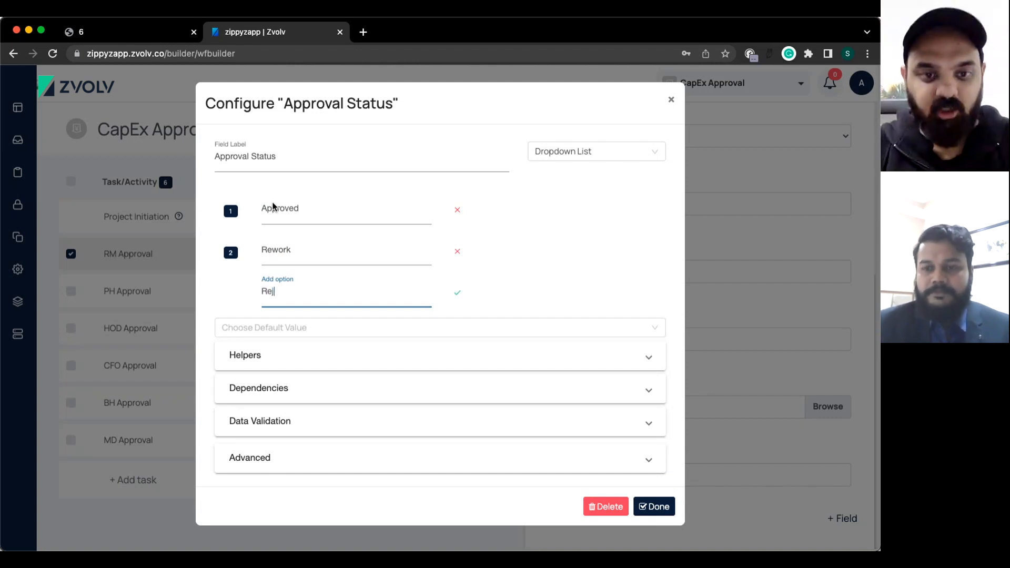
{"action": "type", "text": "ect"}
{"action": "key", "text": "Return"}
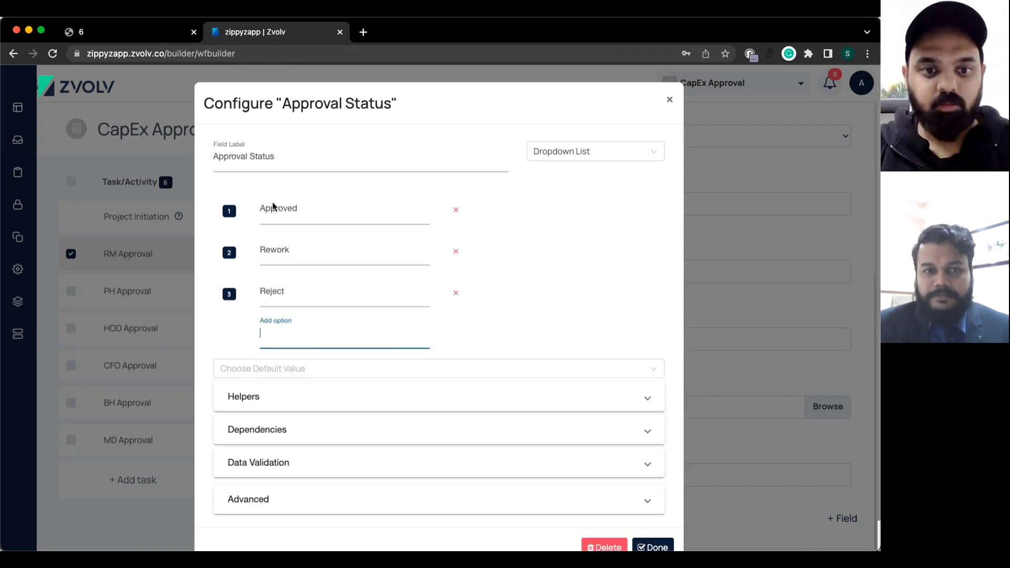
{"action": "left_click", "coordinate": [653, 514]}
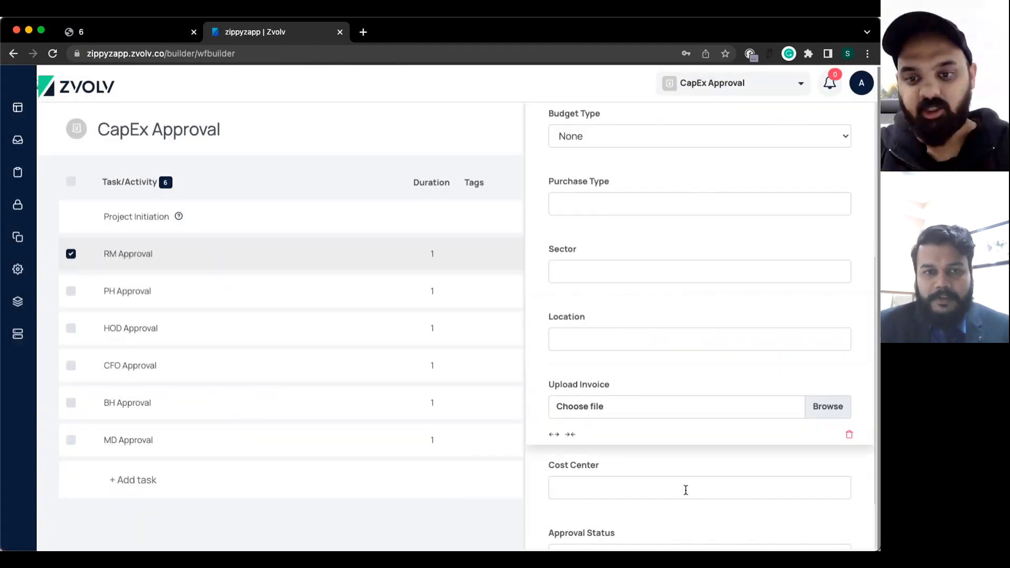
{"action": "scroll", "coordinate": [685, 489], "scroll_direction": "down", "scroll_amount": 3}
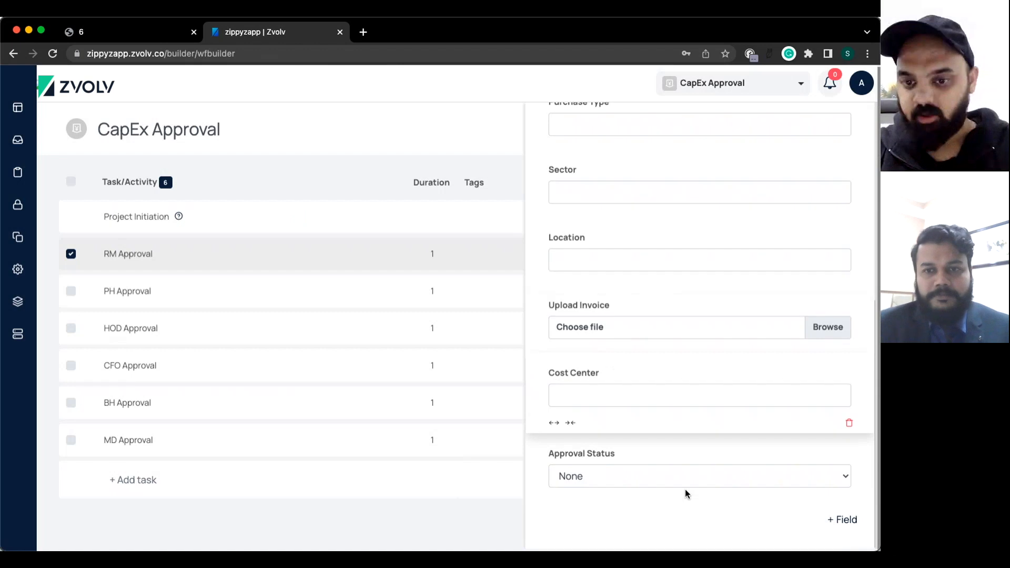
{"action": "left_click", "coordinate": [850, 517]}
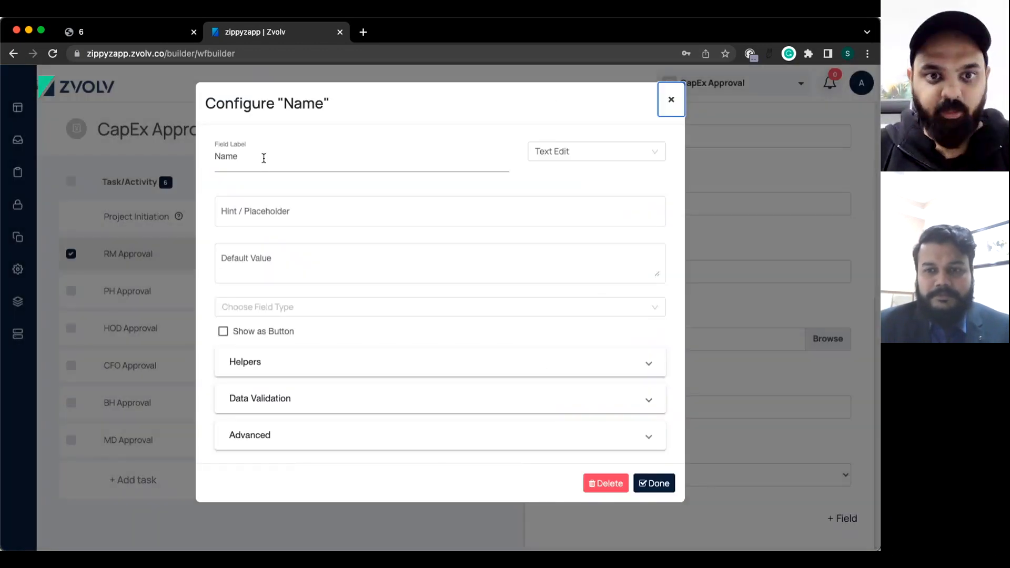
Add a field labelled Comments with the Comments field type.
{"action": "triple_click", "coordinate": [264, 158]}
{"action": "type", "text": "C"}
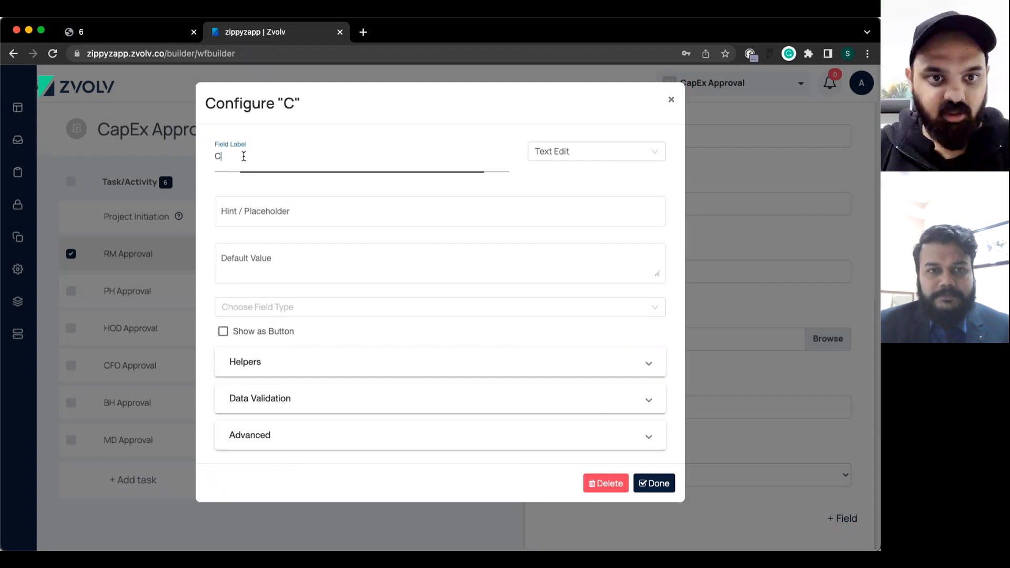
{"action": "type", "text": "oomments"}
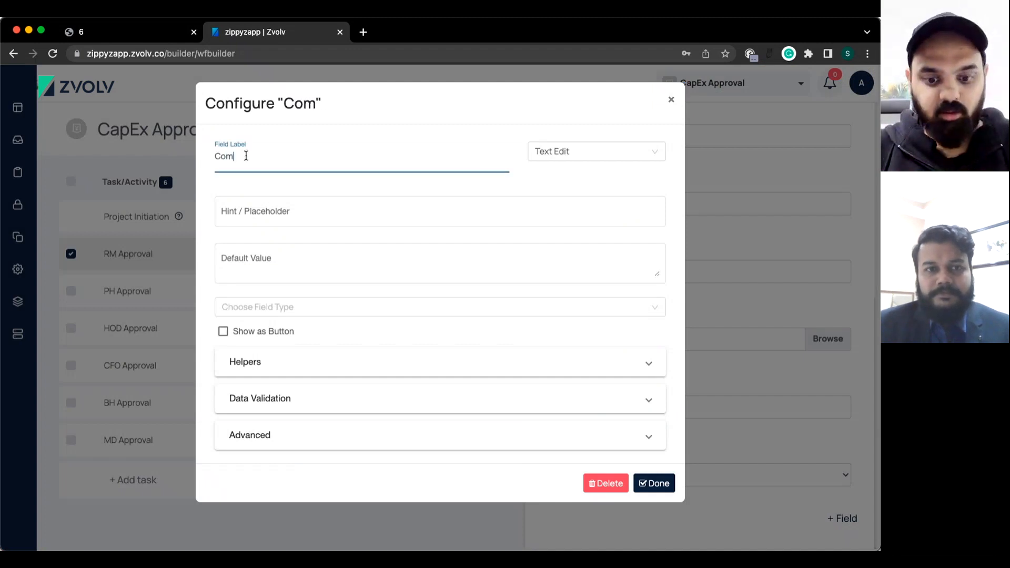
{"action": "left_click", "coordinate": [561, 157]}
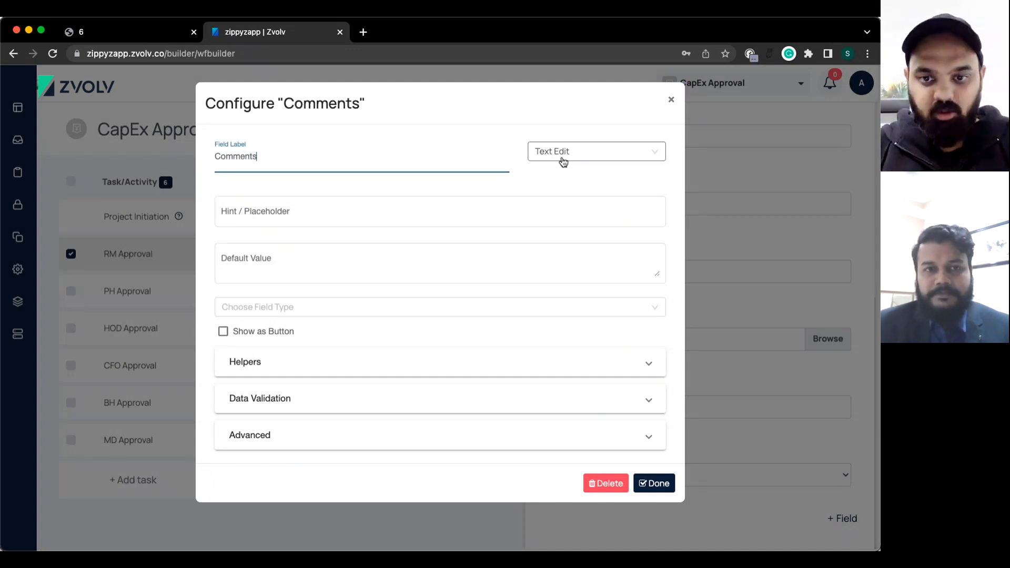
{"action": "scroll", "coordinate": [594, 270], "scroll_direction": "down", "scroll_amount": 3}
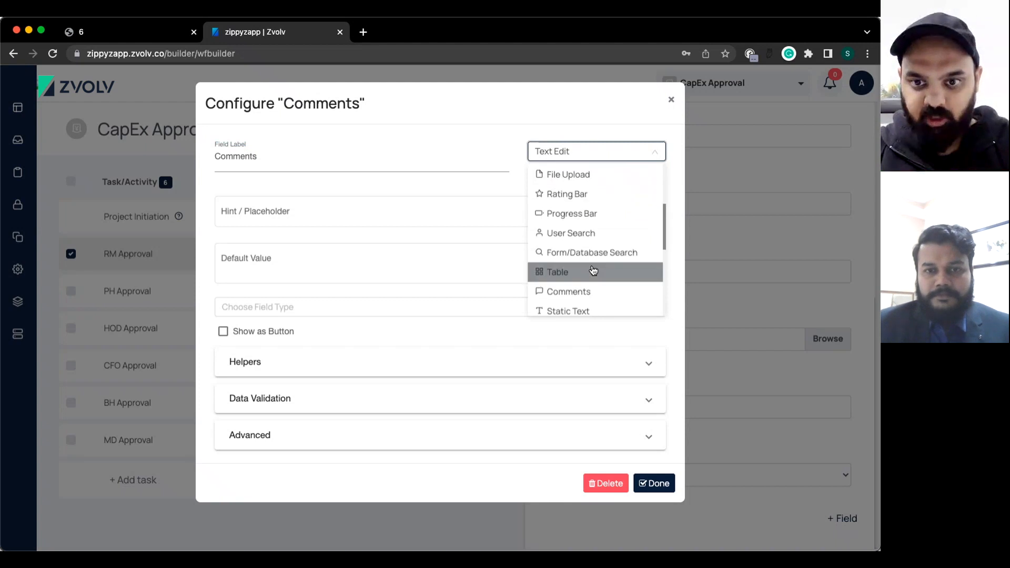
{"action": "scroll", "coordinate": [591, 269], "scroll_direction": "down", "scroll_amount": 1}
{"action": "left_click", "coordinate": [572, 253]}
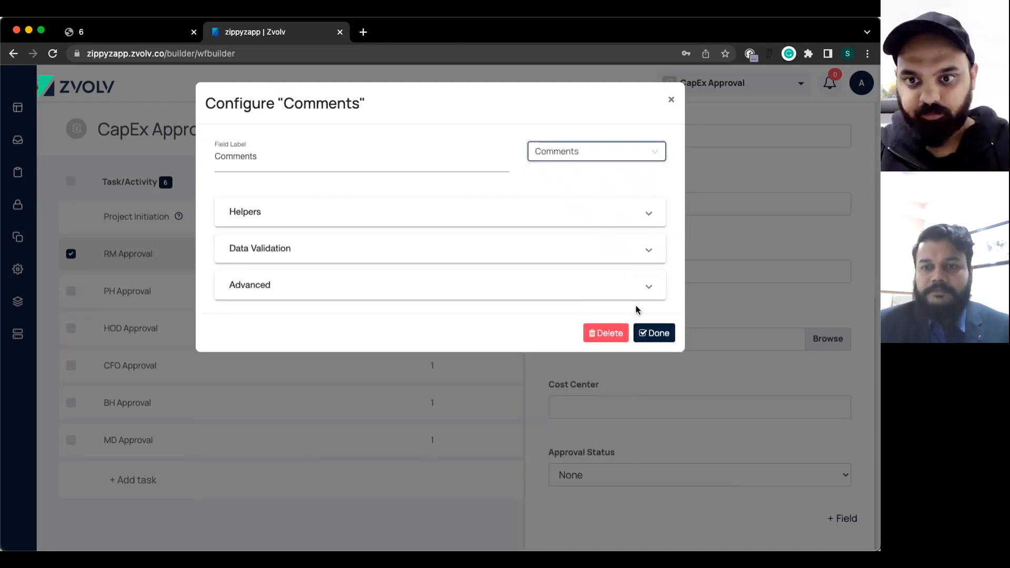
{"action": "left_click", "coordinate": [654, 332]}
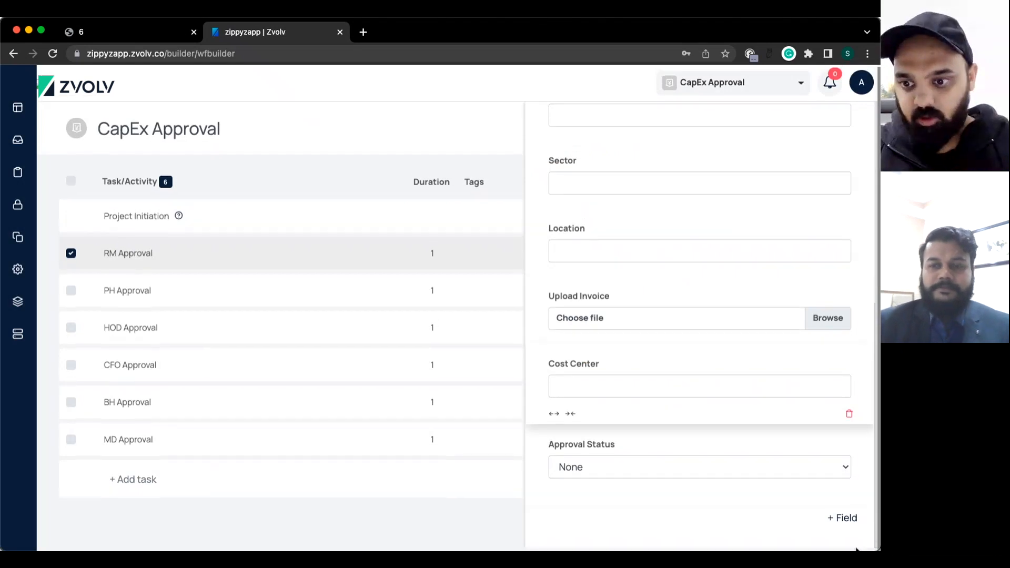
Start another field as a Table type, then discard it without saving.
{"action": "left_click", "coordinate": [842, 518]}
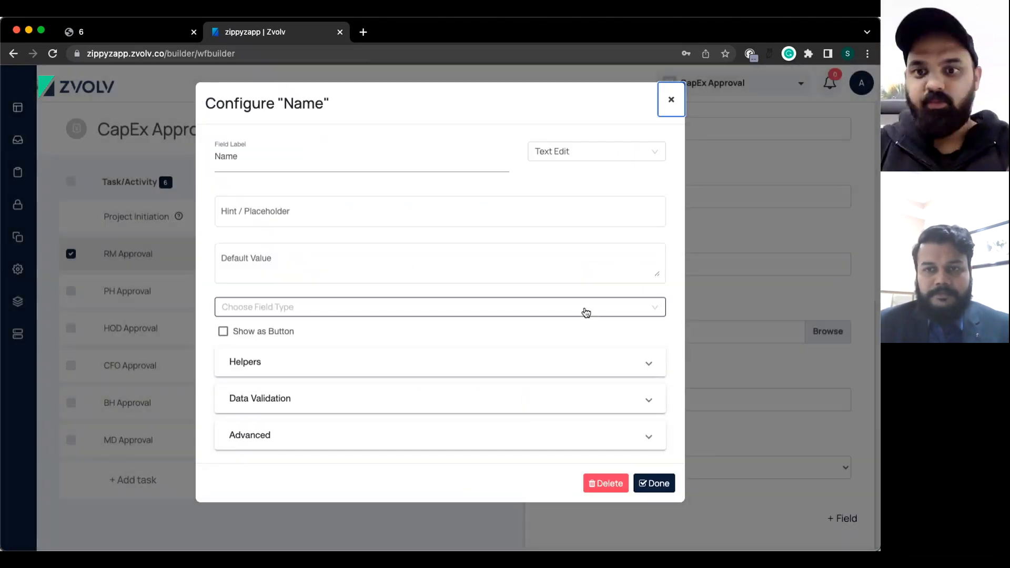
{"action": "left_click", "coordinate": [553, 152]}
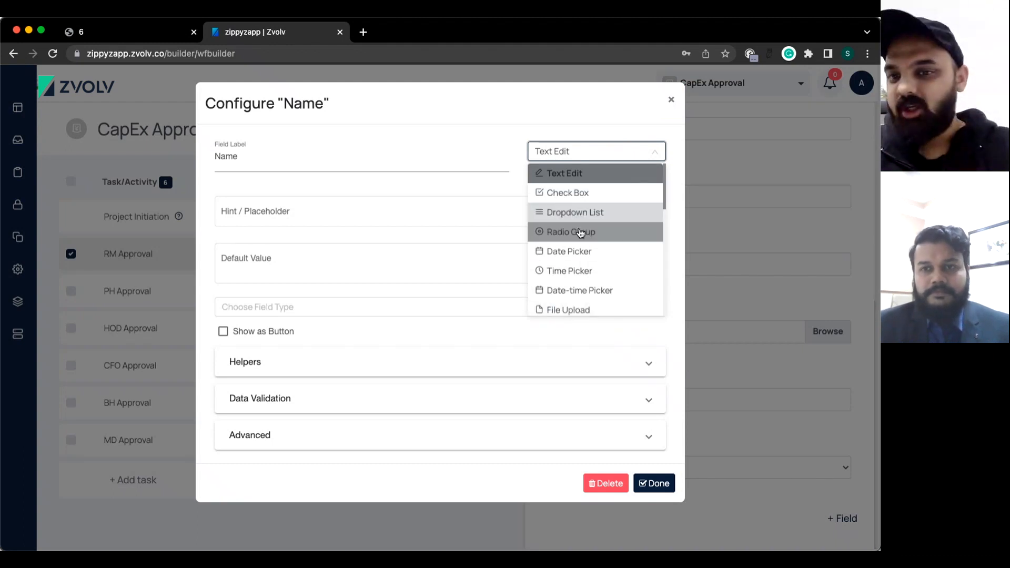
{"action": "scroll", "coordinate": [582, 254], "scroll_direction": "down", "scroll_amount": 3}
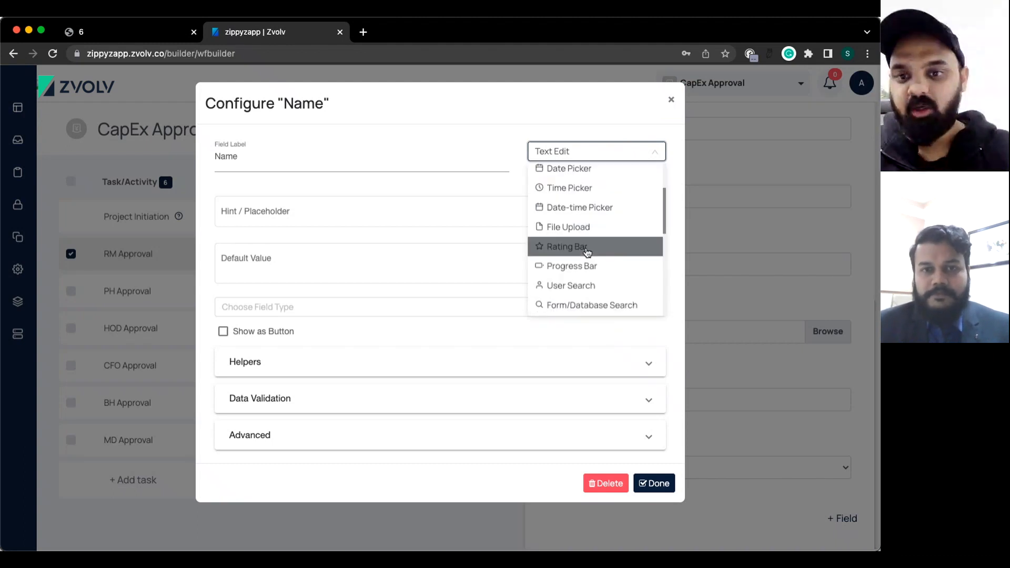
{"action": "scroll", "coordinate": [589, 273], "scroll_direction": "down", "scroll_amount": 3}
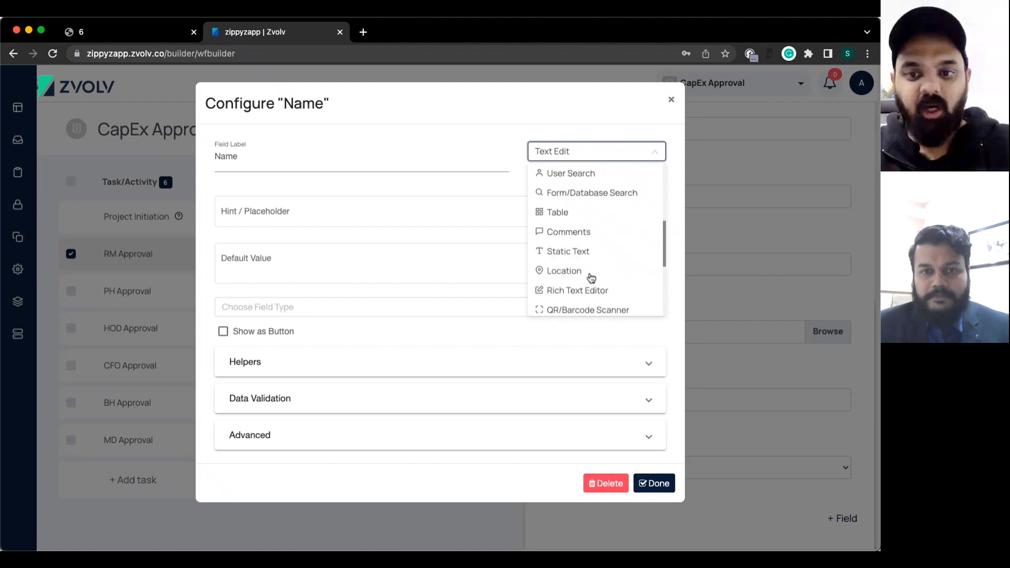
{"action": "left_click", "coordinate": [559, 212]}
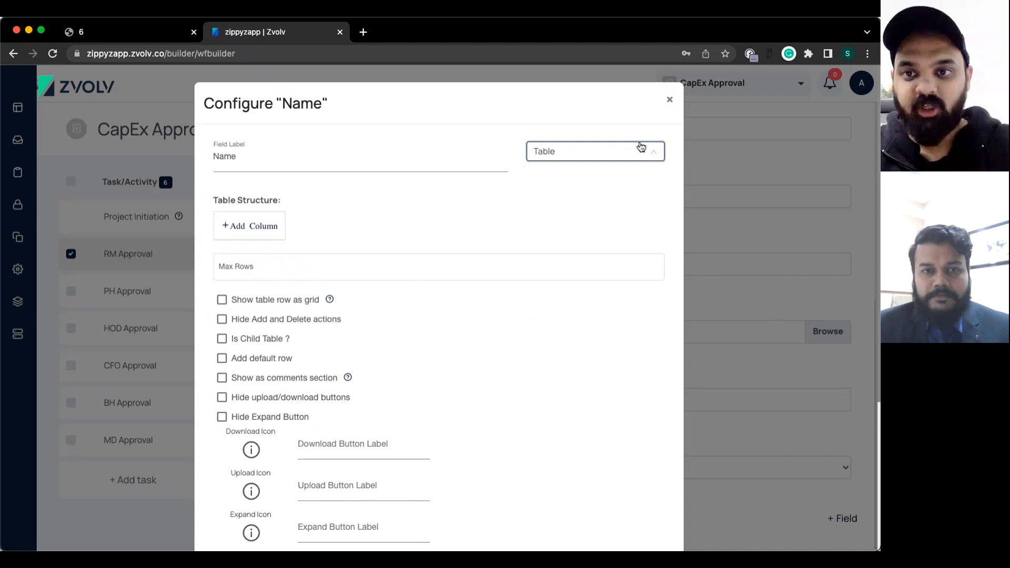
{"action": "left_click", "coordinate": [640, 149]}
{"action": "left_click", "coordinate": [670, 100]}
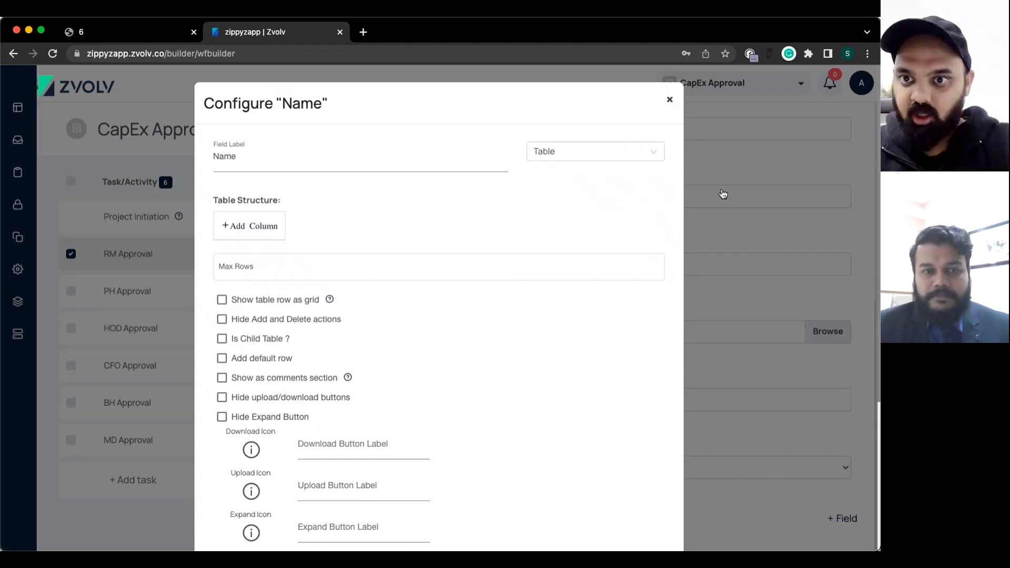
{"action": "left_click", "coordinate": [671, 101]}
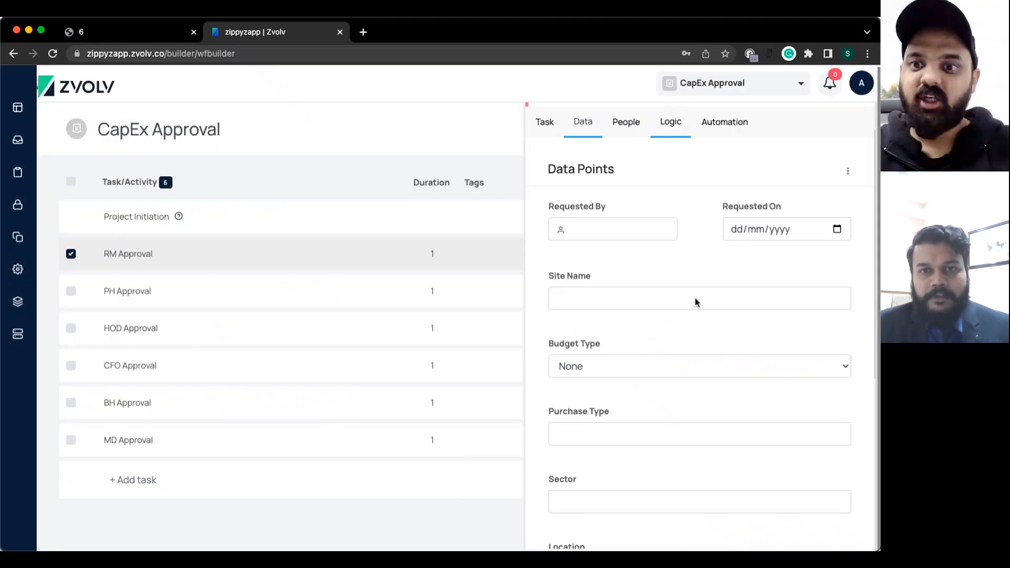
Review RM Approval's final fields, save and close its panel, and reopen RM Approval's details.
{"action": "scroll", "coordinate": [695, 298], "scroll_direction": "down", "scroll_amount": 1}
{"action": "mouse_move", "coordinate": [595, 213]}
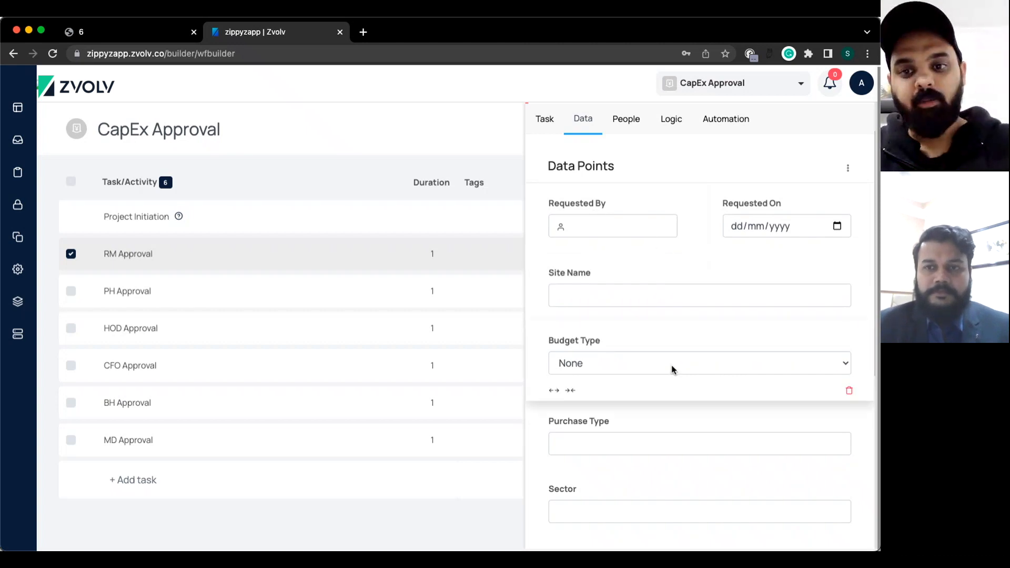
{"action": "scroll", "coordinate": [618, 347], "scroll_direction": "down", "scroll_amount": 3}
{"action": "scroll", "coordinate": [617, 347], "scroll_direction": "down", "scroll_amount": 3}
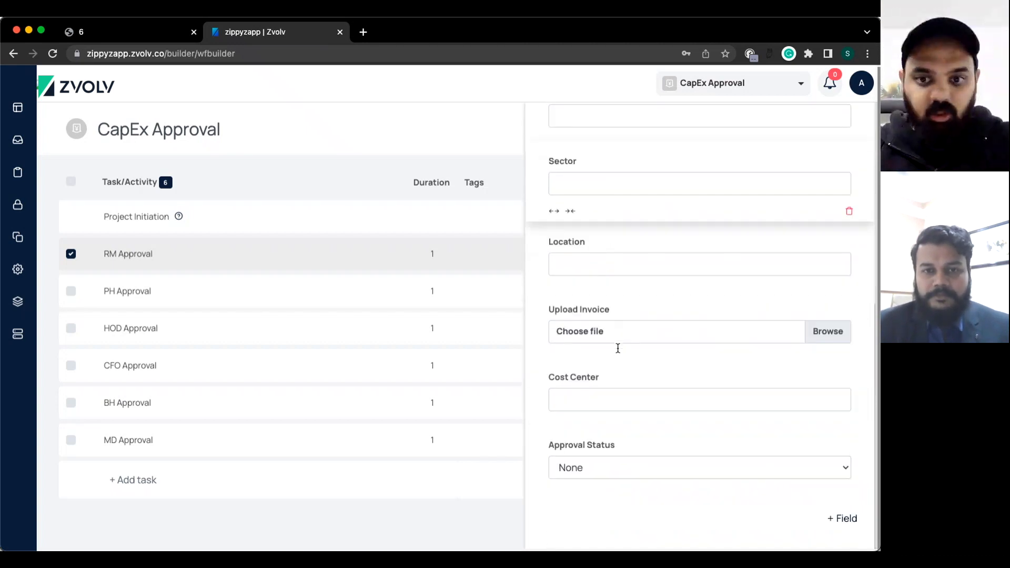
{"action": "scroll", "coordinate": [748, 541], "scroll_direction": "up", "scroll_amount": 5}
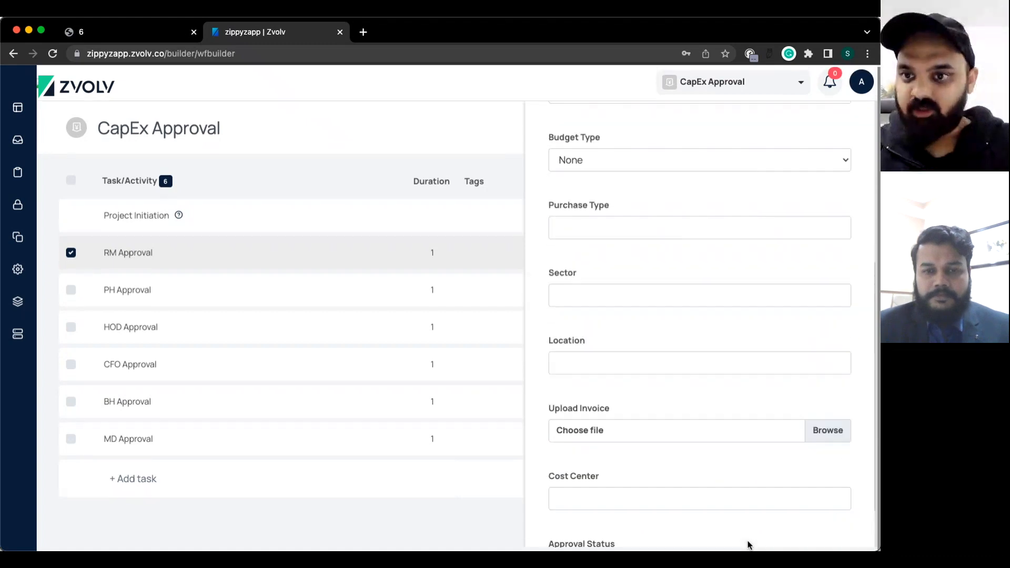
{"action": "scroll", "coordinate": [834, 216], "scroll_direction": "up", "scroll_amount": 2}
{"action": "left_click", "coordinate": [842, 127]}
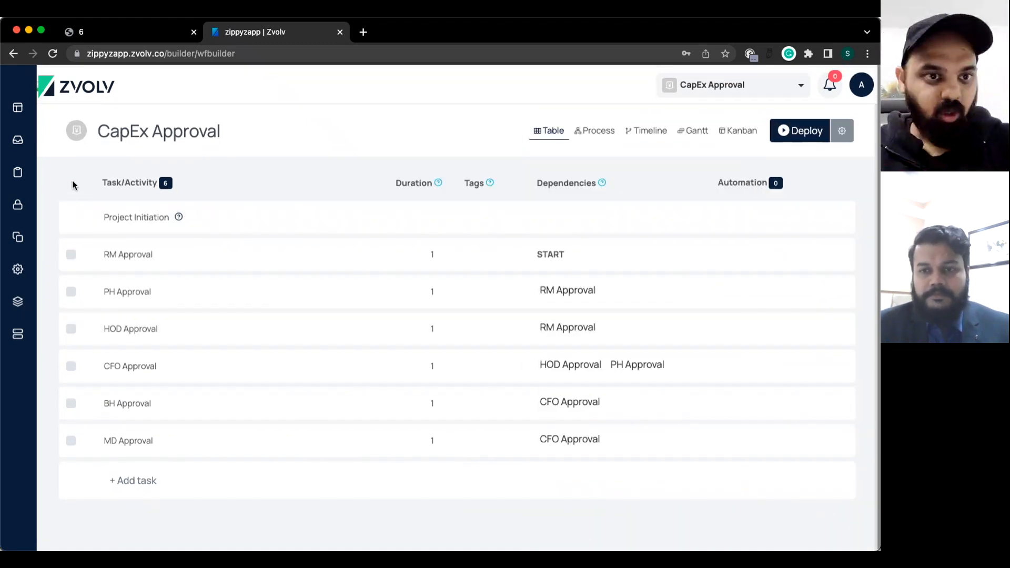
{"action": "left_click", "coordinate": [71, 257]}
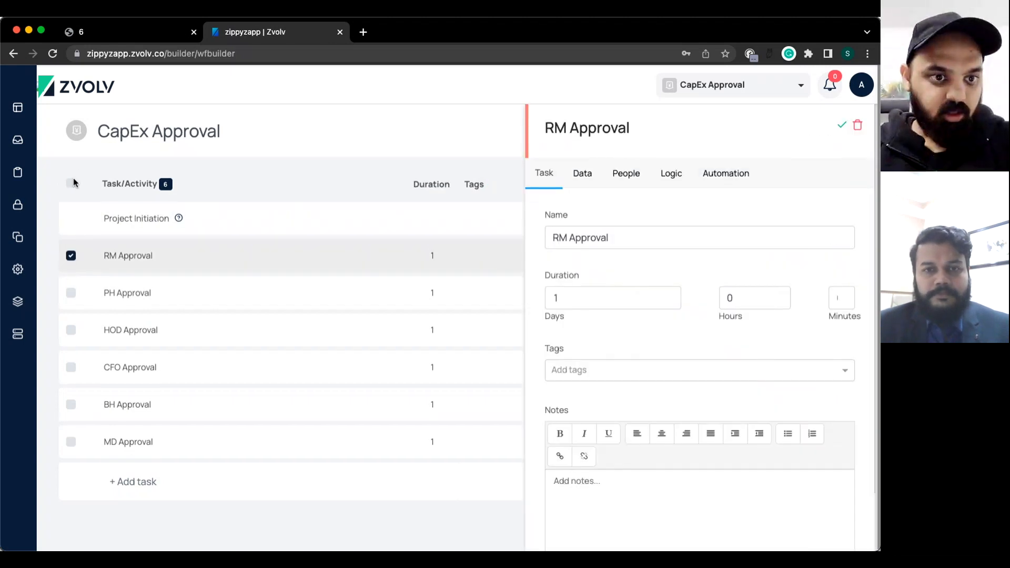
Select all six tasks and overwrite their data points with fields copied from RM Approval.
{"action": "left_click", "coordinate": [72, 182]}
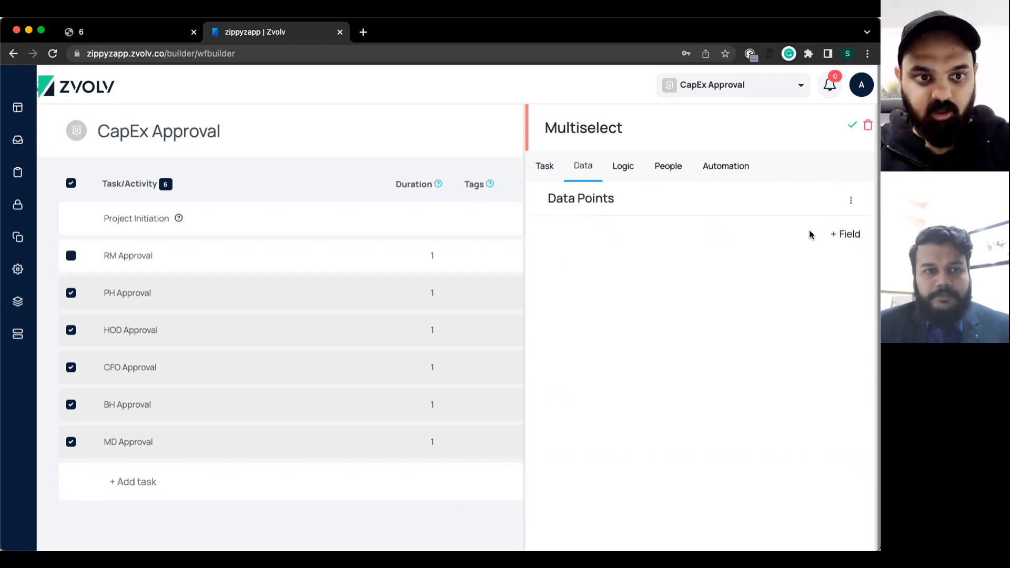
{"action": "left_click", "coordinate": [847, 203]}
{"action": "mouse_move", "coordinate": [786, 228]}
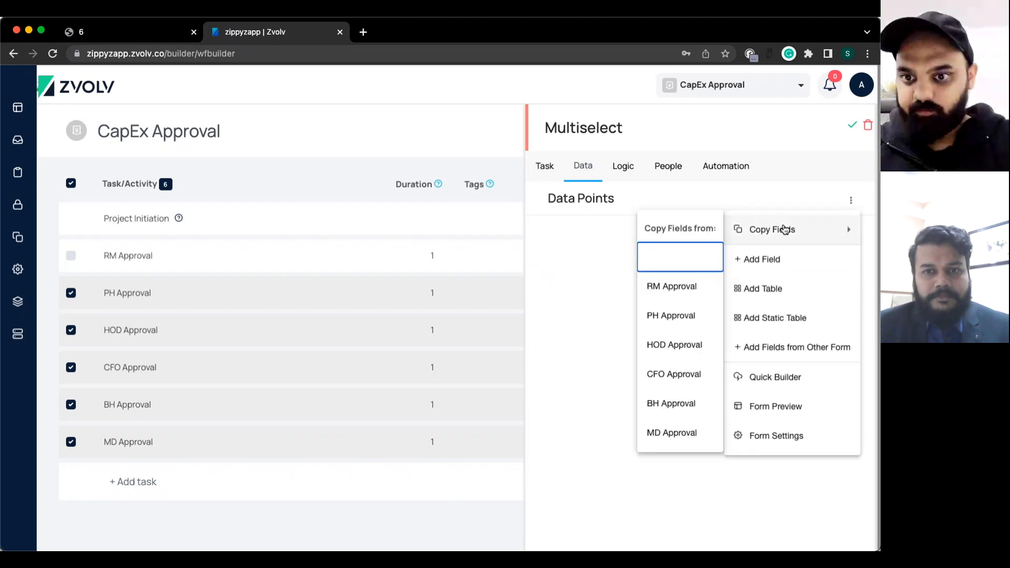
{"action": "left_click", "coordinate": [657, 290]}
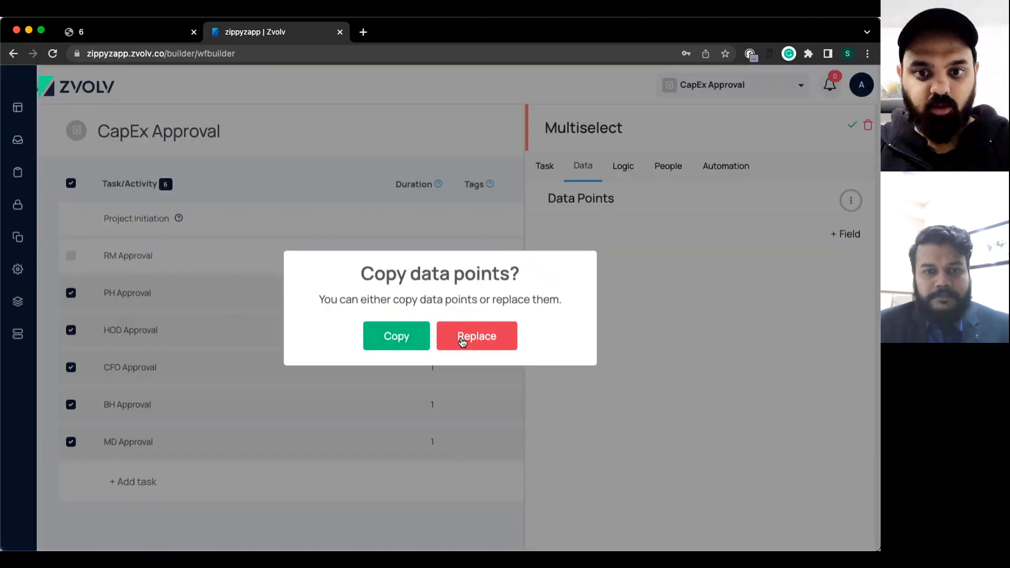
{"action": "left_click", "coordinate": [462, 339]}
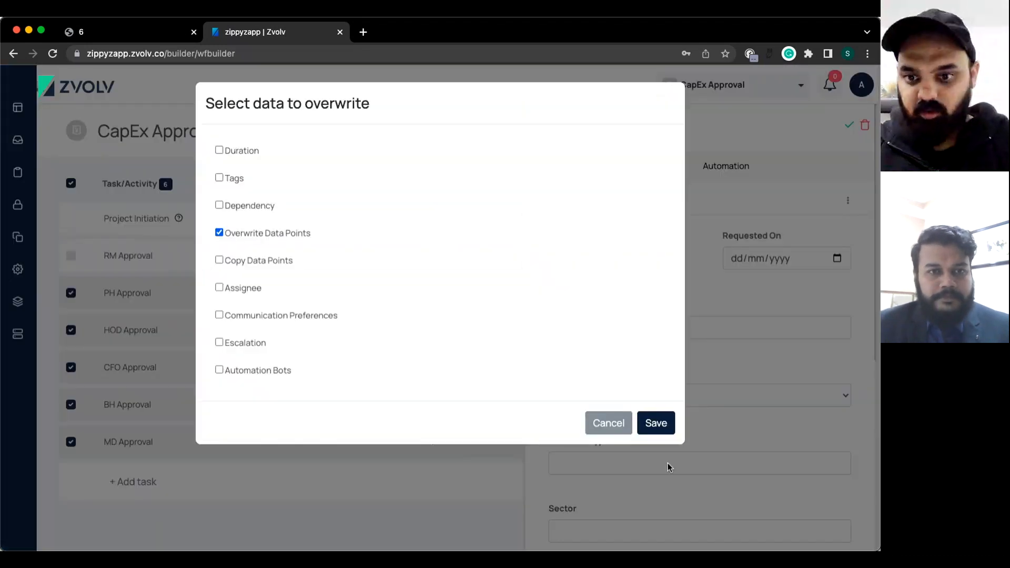
{"action": "left_click", "coordinate": [655, 424]}
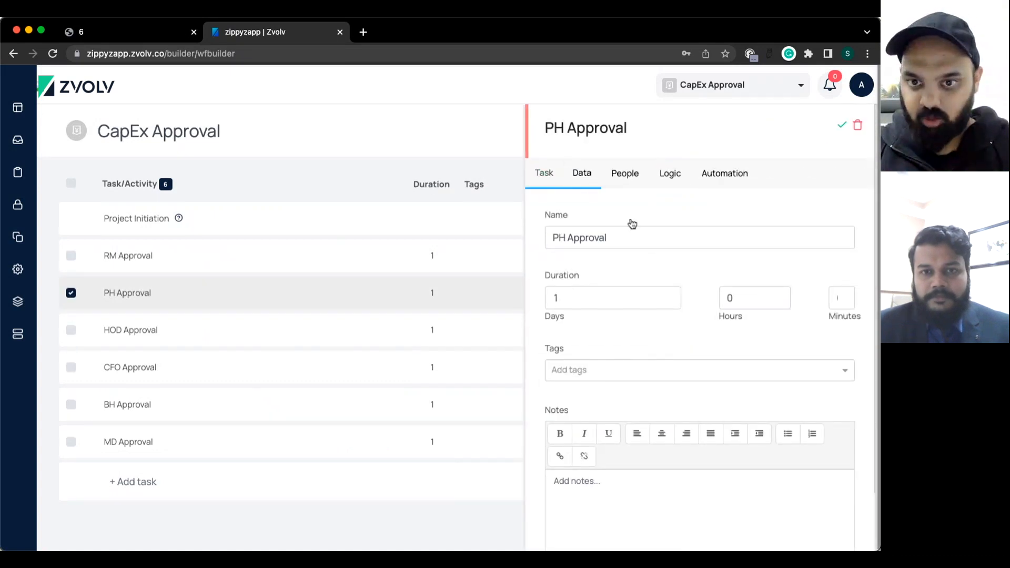
{"action": "scroll", "coordinate": [651, 446], "scroll_direction": "down", "scroll_amount": 7}
{"action": "scroll", "coordinate": [651, 446], "scroll_direction": "up", "scroll_amount": 7}
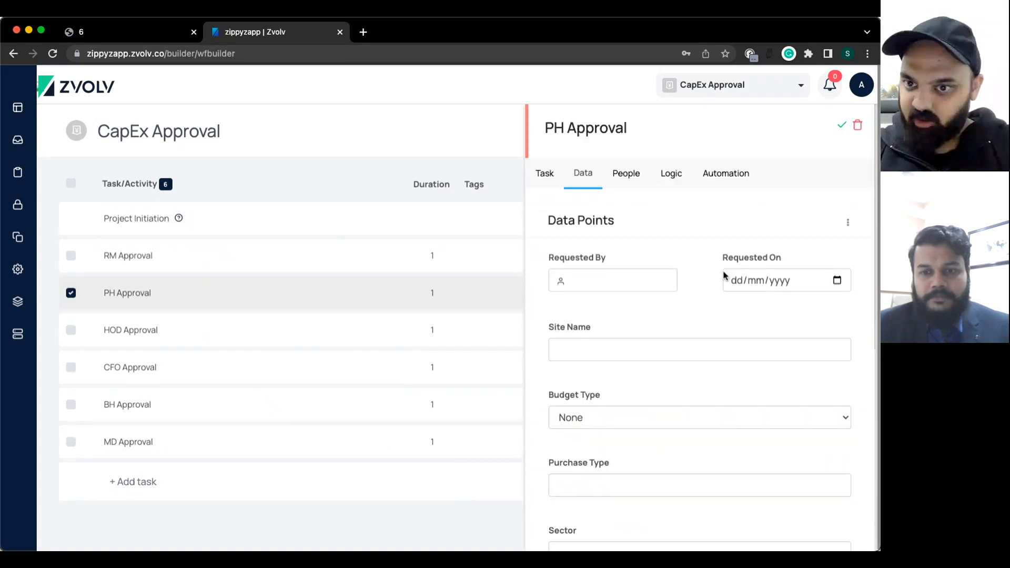
{"action": "left_click", "coordinate": [839, 129]}
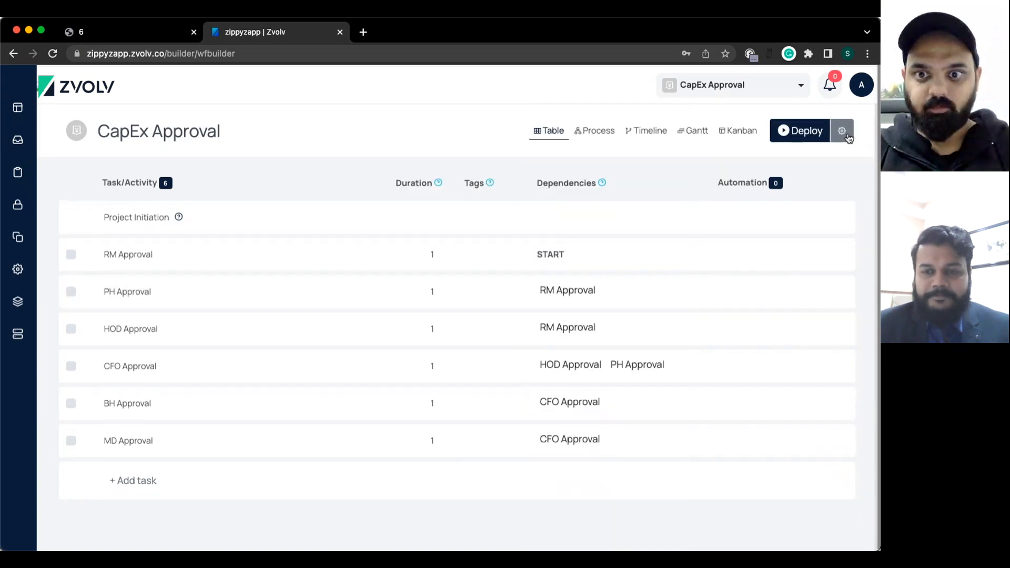
Leave the CapEx Approval workflow builder, discarding unsaved changes, and go to Databases.
{"action": "left_click", "coordinate": [845, 136]}
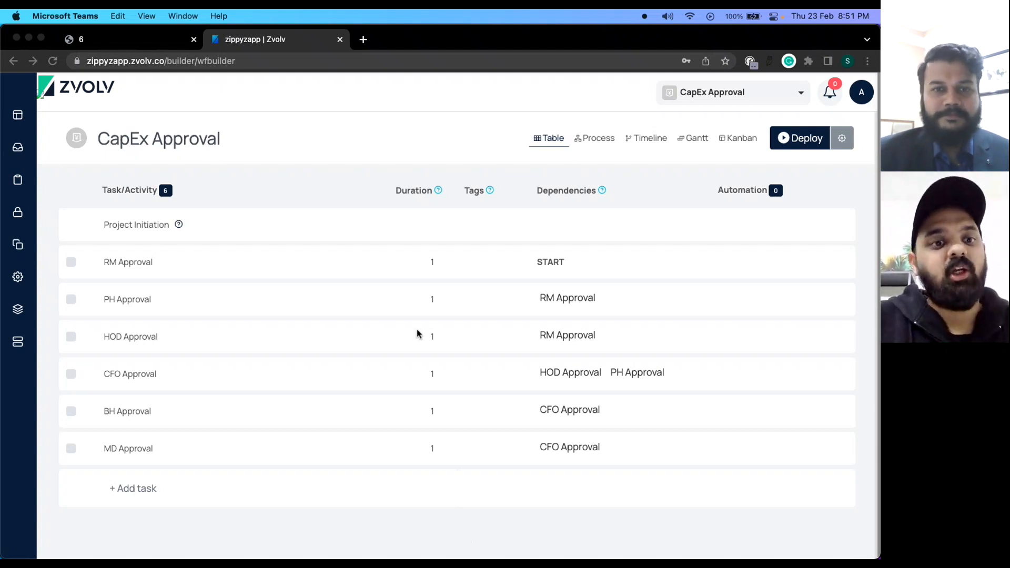
{"action": "left_click", "coordinate": [22, 345]}
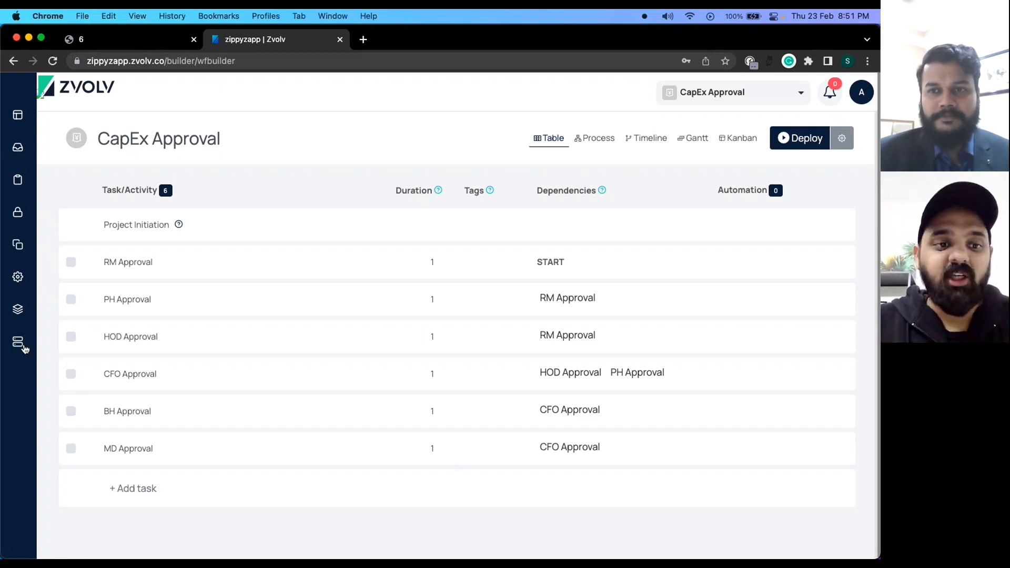
{"action": "left_click", "coordinate": [23, 346]}
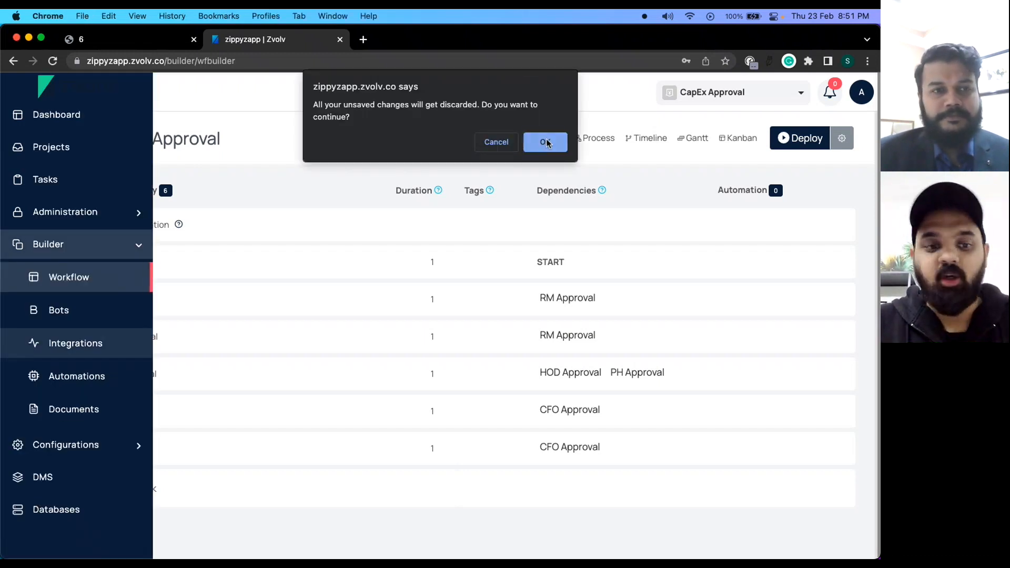
{"action": "left_click", "coordinate": [541, 143]}
{"action": "left_click", "coordinate": [48, 517]}
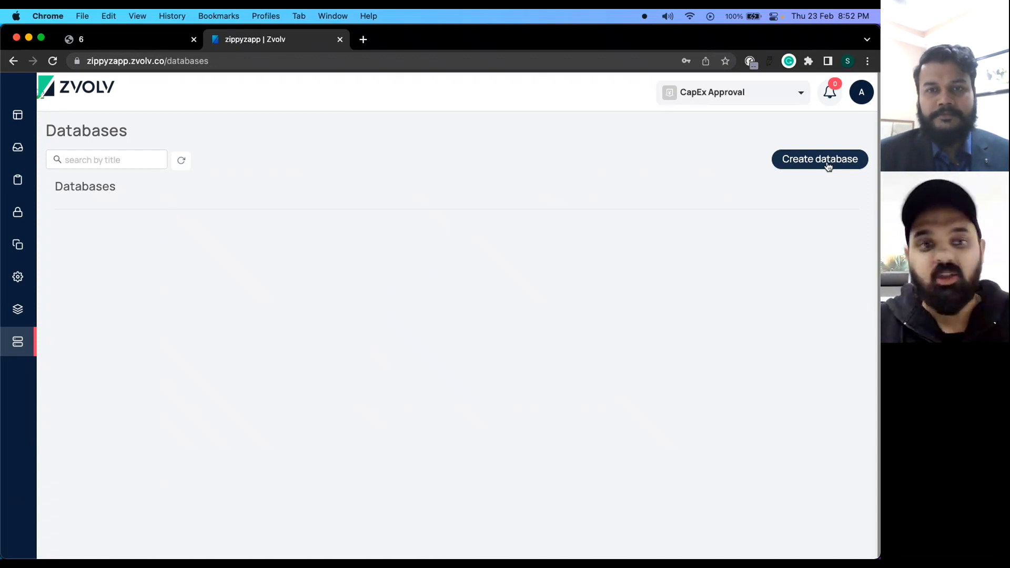
Create a public database named 'Cost Center' and open its COST CENTER table.
{"action": "left_click", "coordinate": [828, 166]}
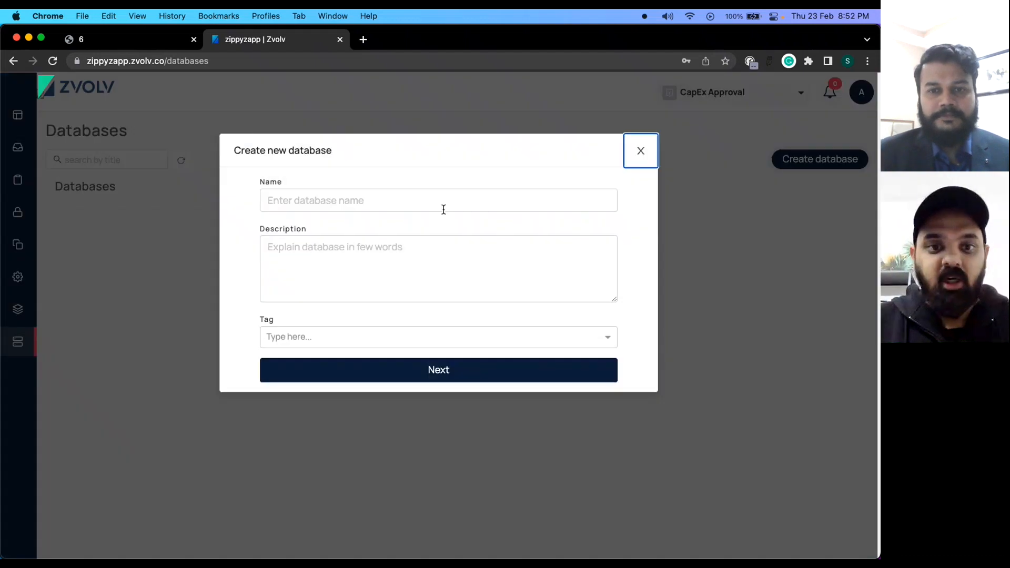
{"action": "left_click", "coordinate": [328, 202]}
{"action": "type", "text": "C"}
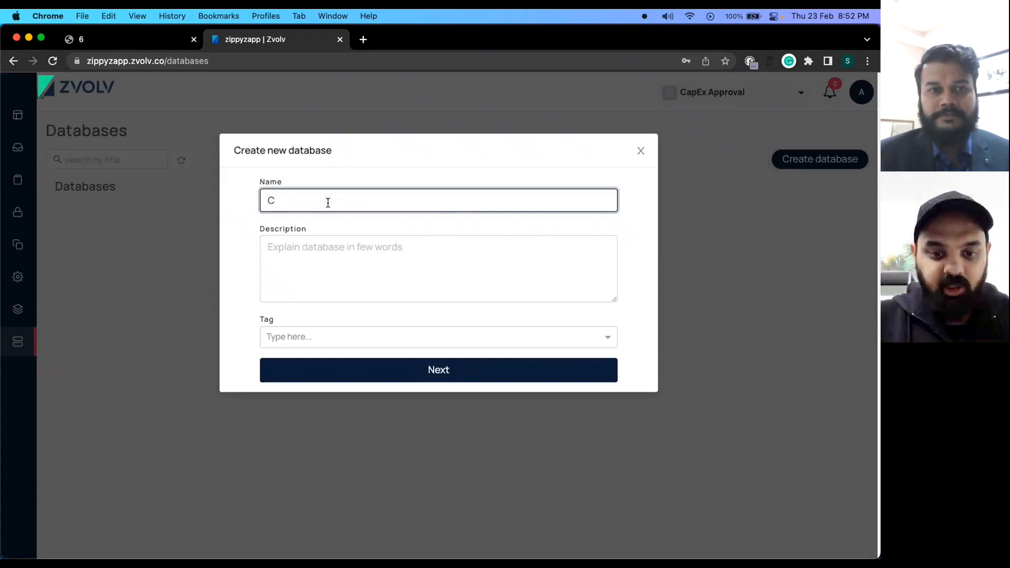
{"action": "type", "text": "ost Center"}
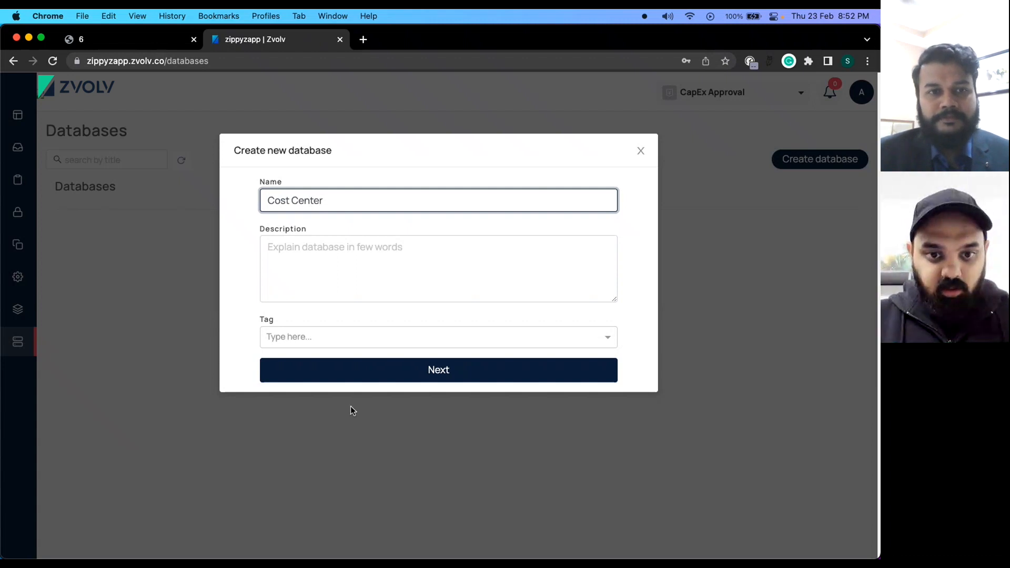
{"action": "left_click", "coordinate": [347, 376]}
{"action": "left_click", "coordinate": [407, 402]}
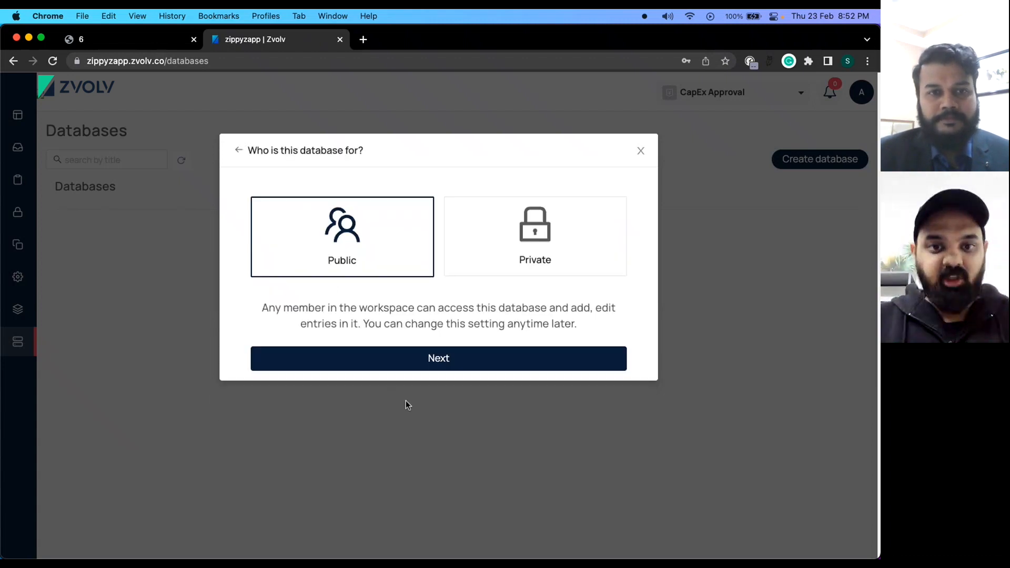
{"action": "left_click", "coordinate": [423, 357]}
{"action": "left_click", "coordinate": [453, 402]}
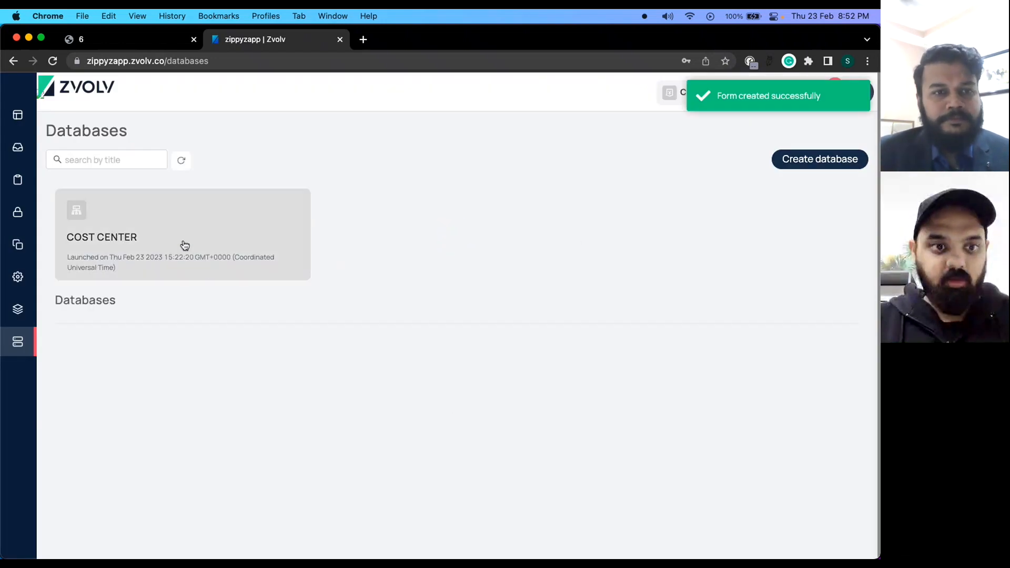
{"action": "left_click", "coordinate": [184, 245]}
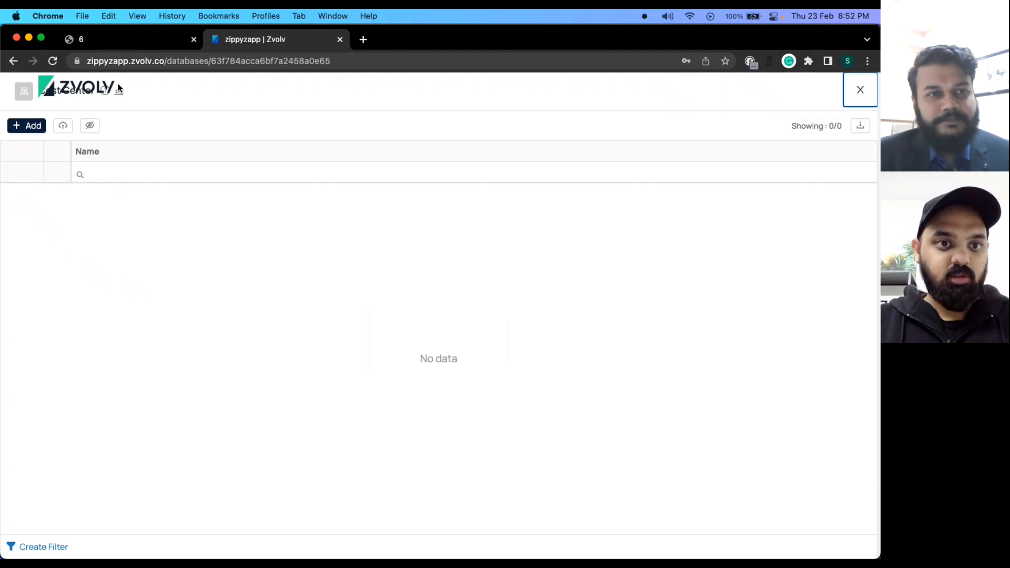
In the database's column editor, add a text field labelled 'Cost Center'.
{"action": "left_click", "coordinate": [118, 91]}
{"action": "left_click", "coordinate": [141, 131]}
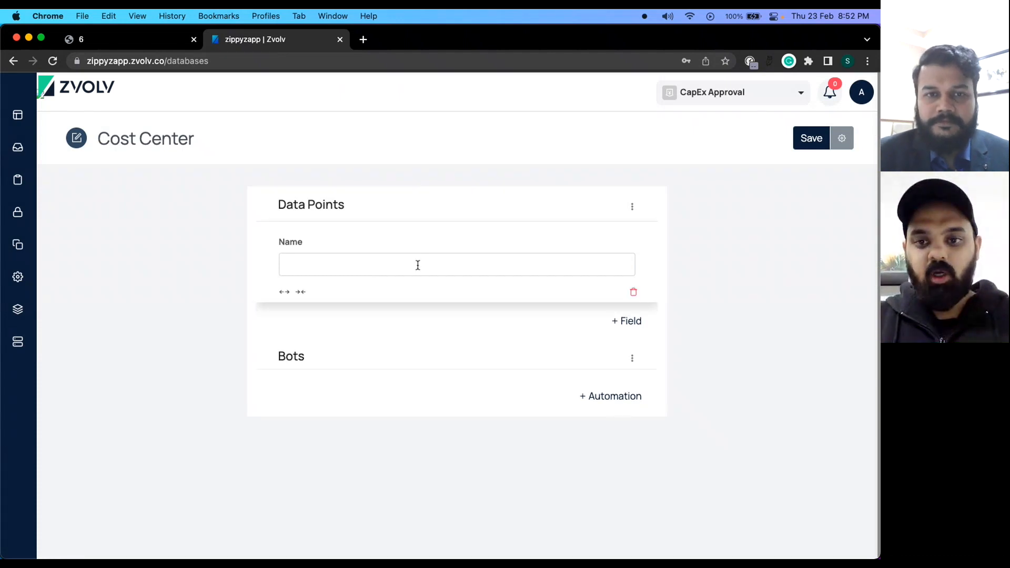
{"action": "left_click", "coordinate": [634, 313]}
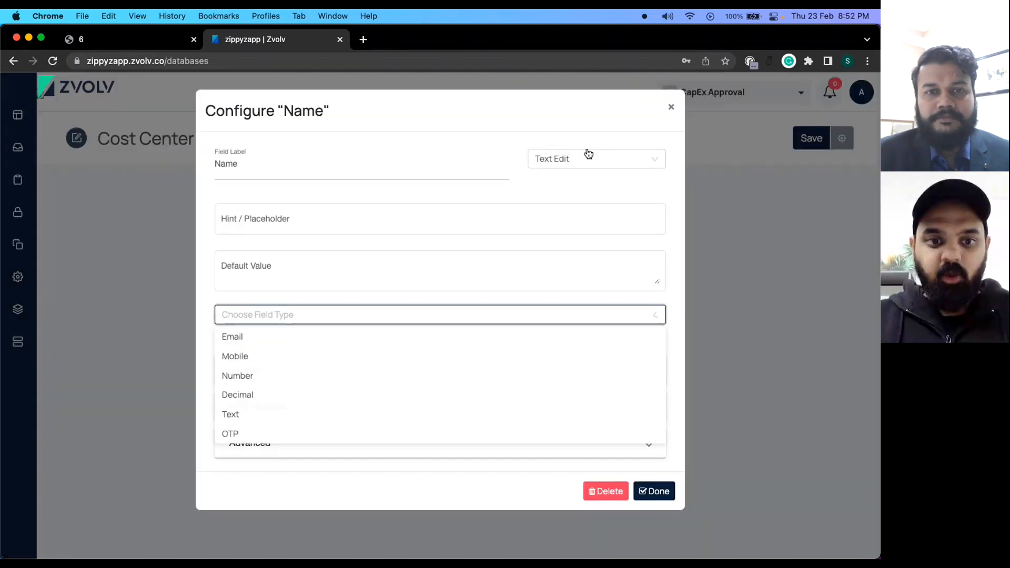
{"action": "left_click", "coordinate": [406, 158]}
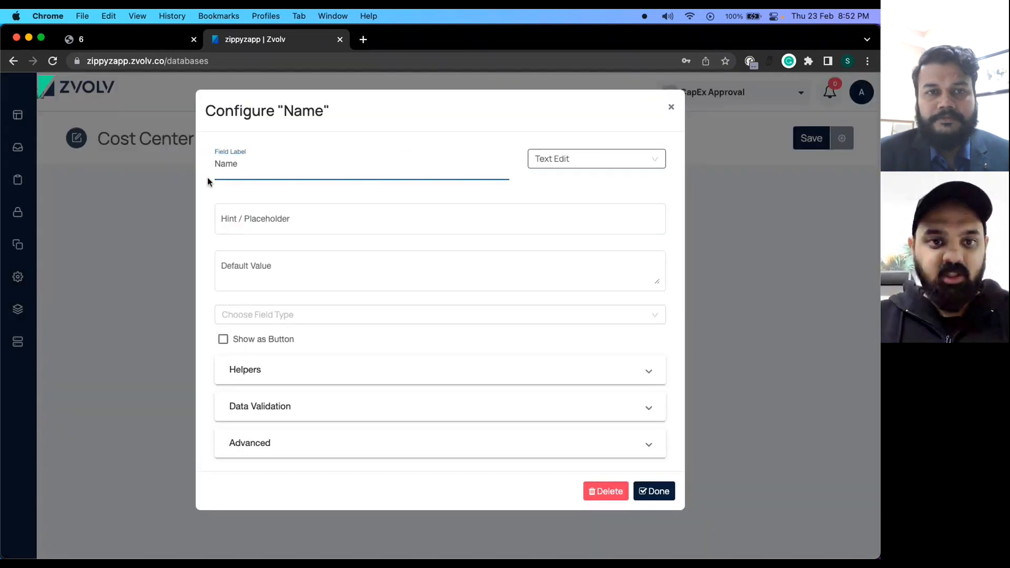
{"action": "key", "text": "super+a"}
{"action": "type", "text": "Cos"}
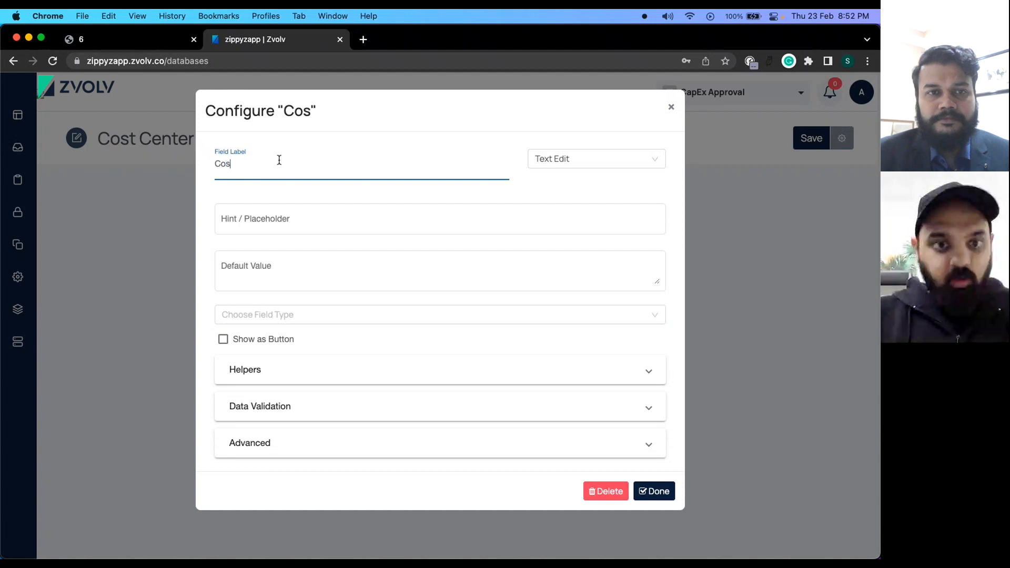
{"action": "type", "text": "t6 C"}
{"action": "key", "text": "BackSpace"}
{"action": "type", "text": "Center"}
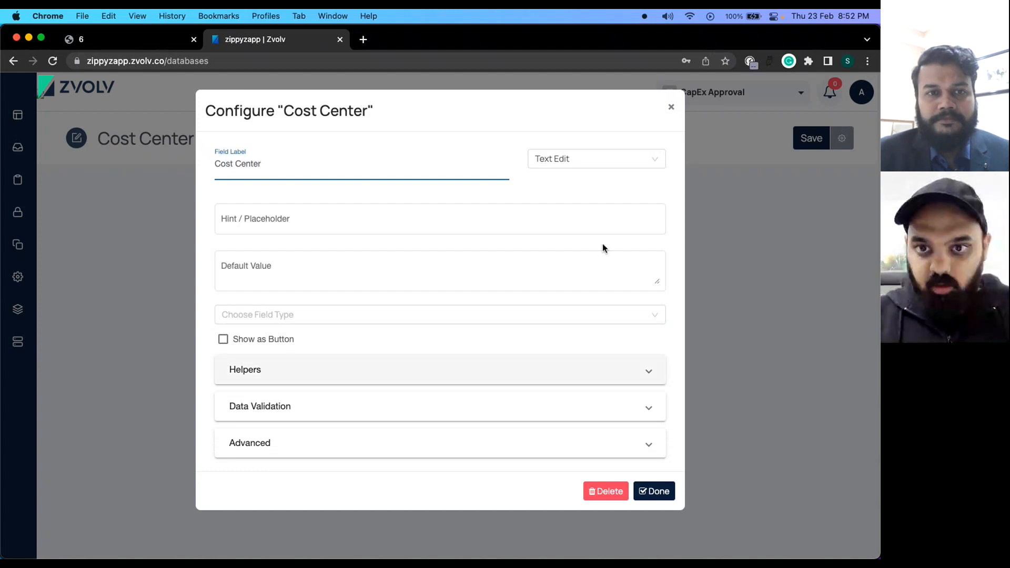
{"action": "left_click", "coordinate": [666, 492]}
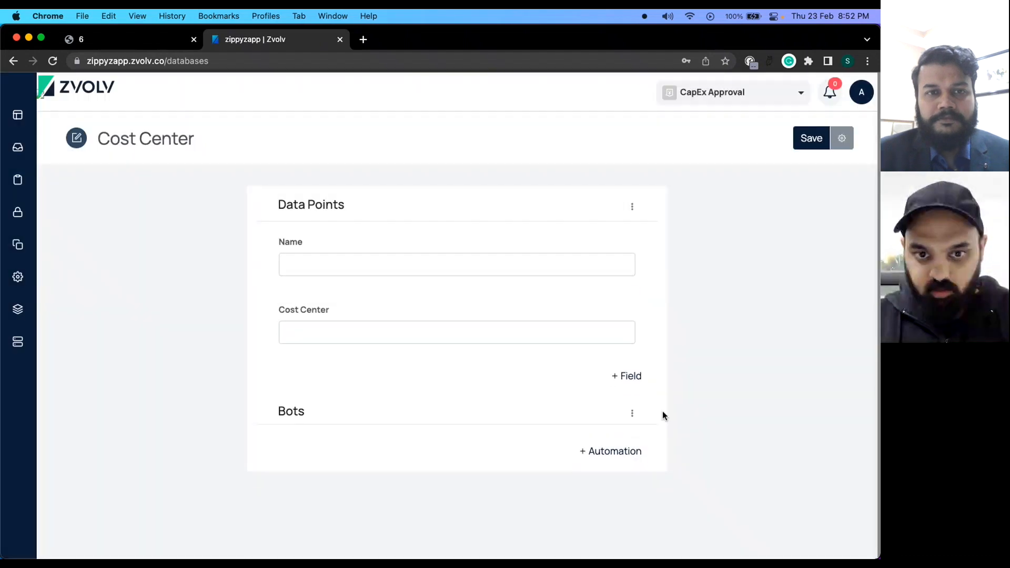
Rename the default Name field to 'Purchase Type'.
{"action": "left_click", "coordinate": [496, 245]}
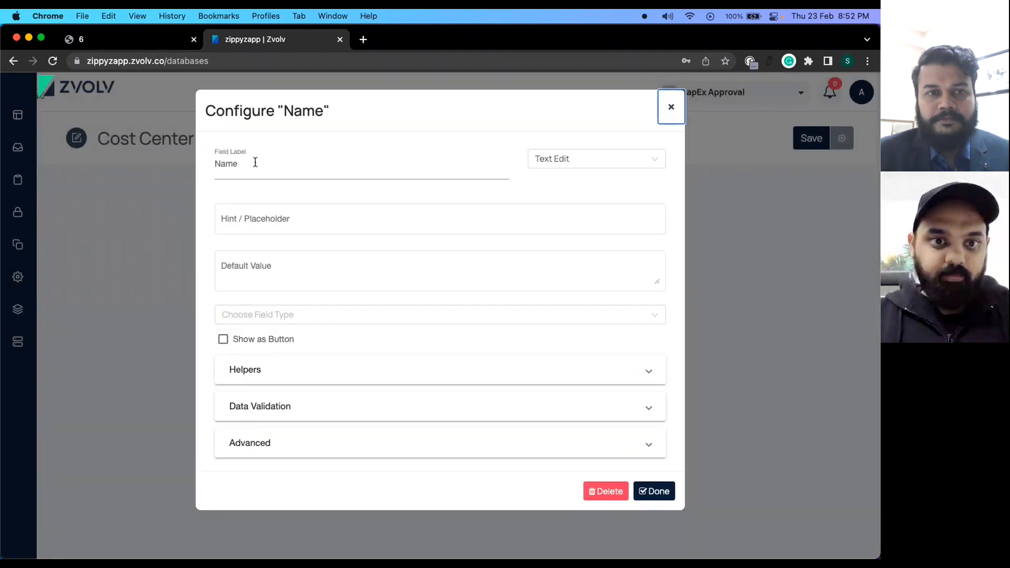
{"action": "double_click", "coordinate": [255, 162]}
{"action": "key", "text": "BackSpace"}
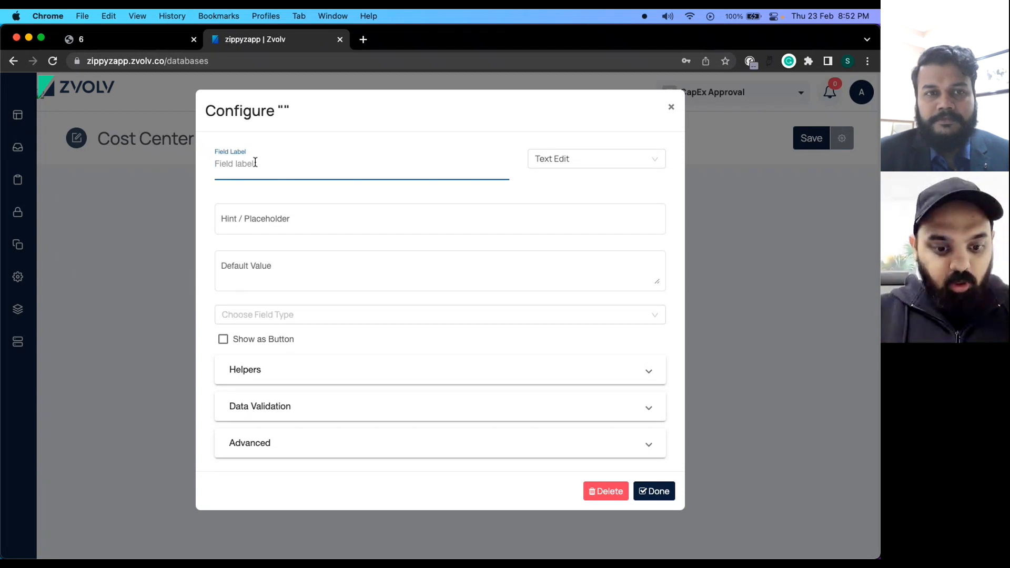
{"action": "type", "text": "Spendt"}
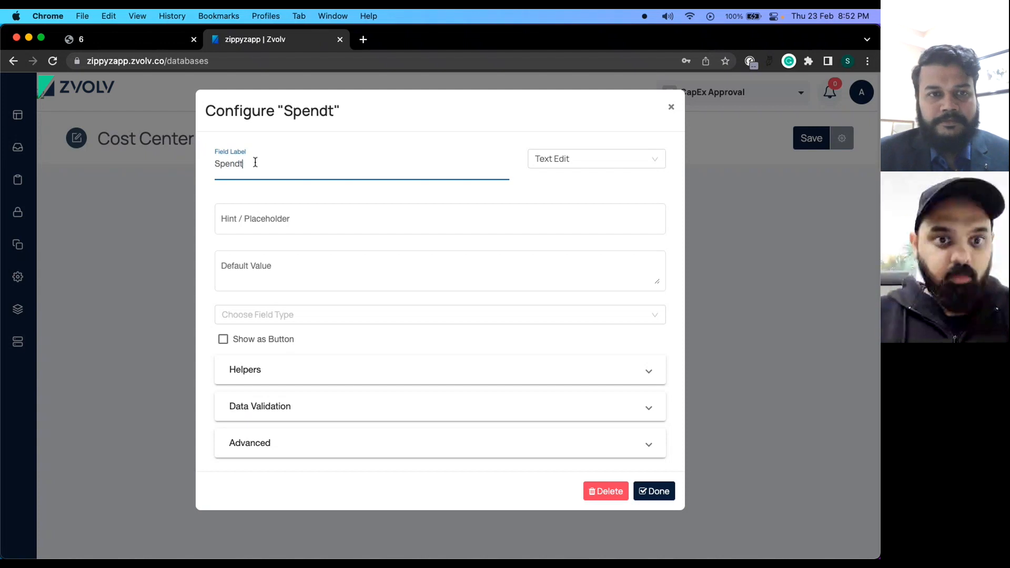
{"action": "key", "text": "BackSpace"}
{"action": "key", "text": "BackSpace"}
{"action": "key", "text": "BackSpace"}
{"action": "key", "text": "BackSpace"}
{"action": "type", "text": "P"}
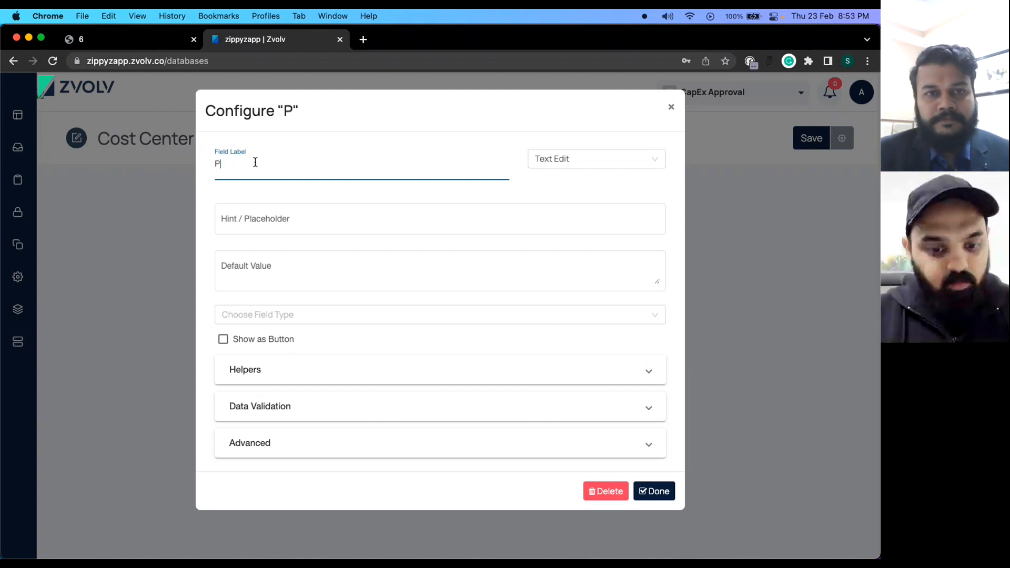
{"action": "type", "text": "urchase Type"}
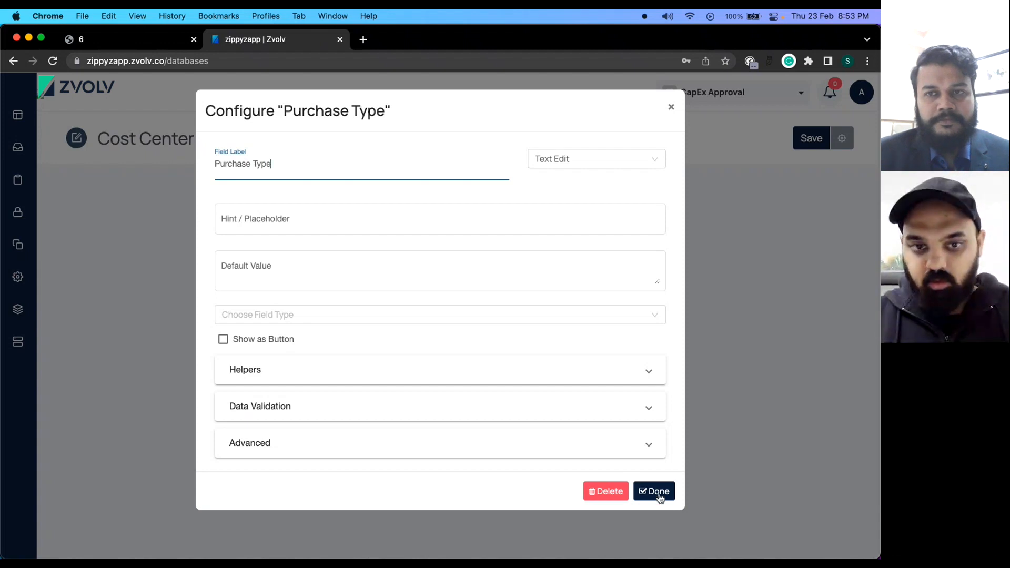
{"action": "left_click", "coordinate": [658, 492]}
Add a 'Department' field and move Purchase Type between Cost Center and Department.
{"action": "left_click", "coordinate": [628, 377]}
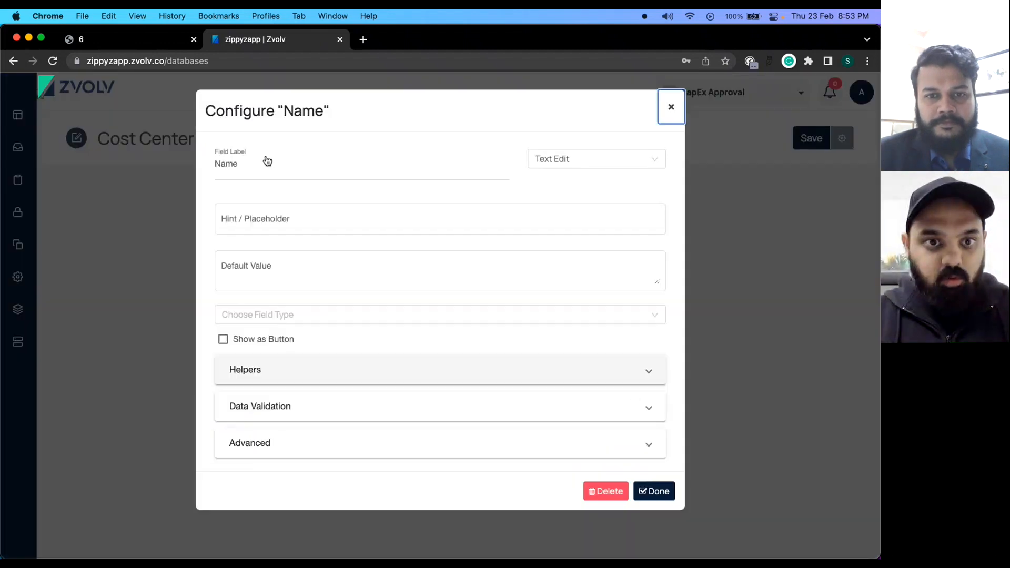
{"action": "double_click", "coordinate": [241, 162]}
{"action": "type", "text": "Department"}
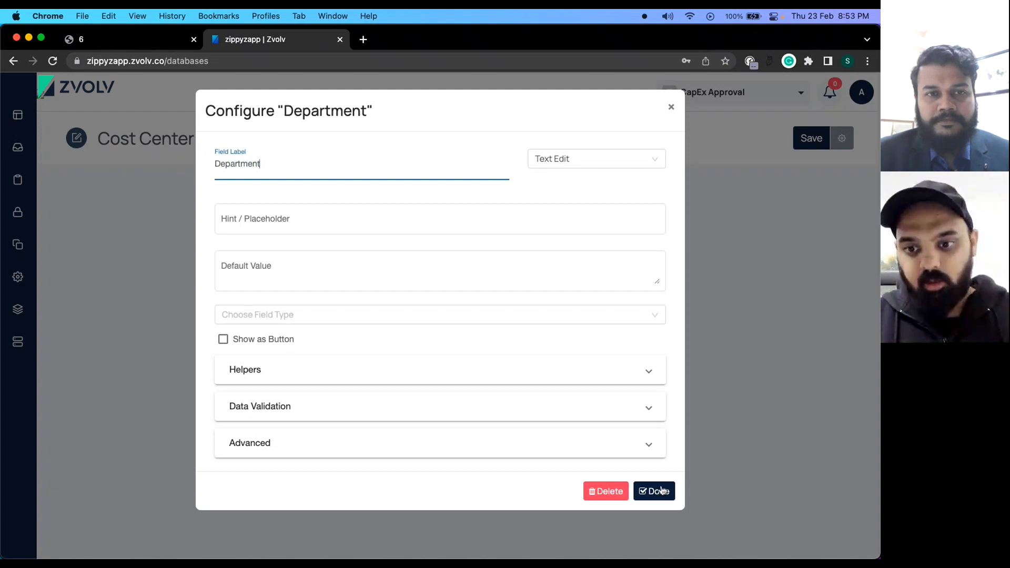
{"action": "left_click", "coordinate": [660, 491]}
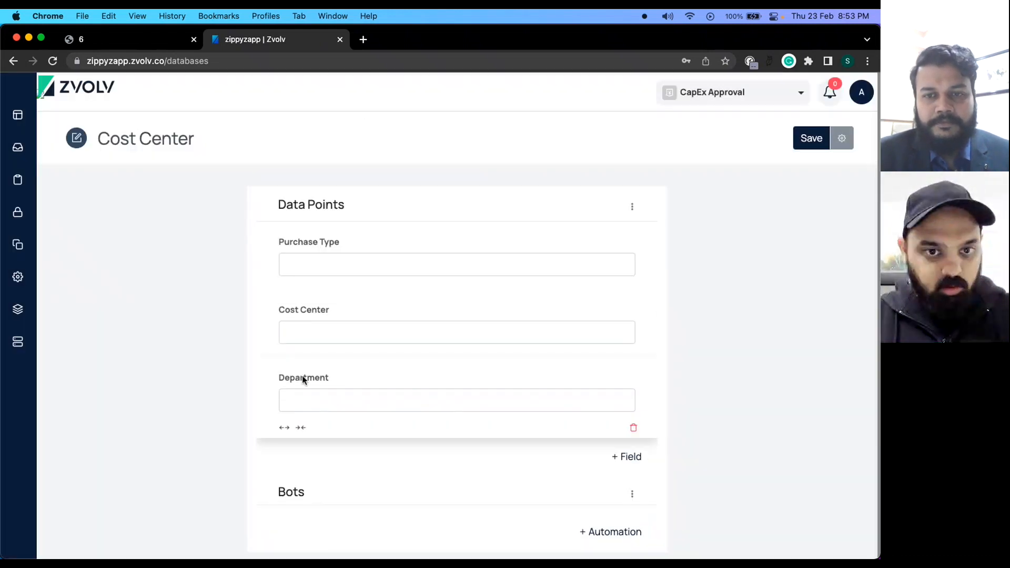
{"action": "left_click_drag", "start_coordinate": [305, 242], "coordinate": [306, 317]}
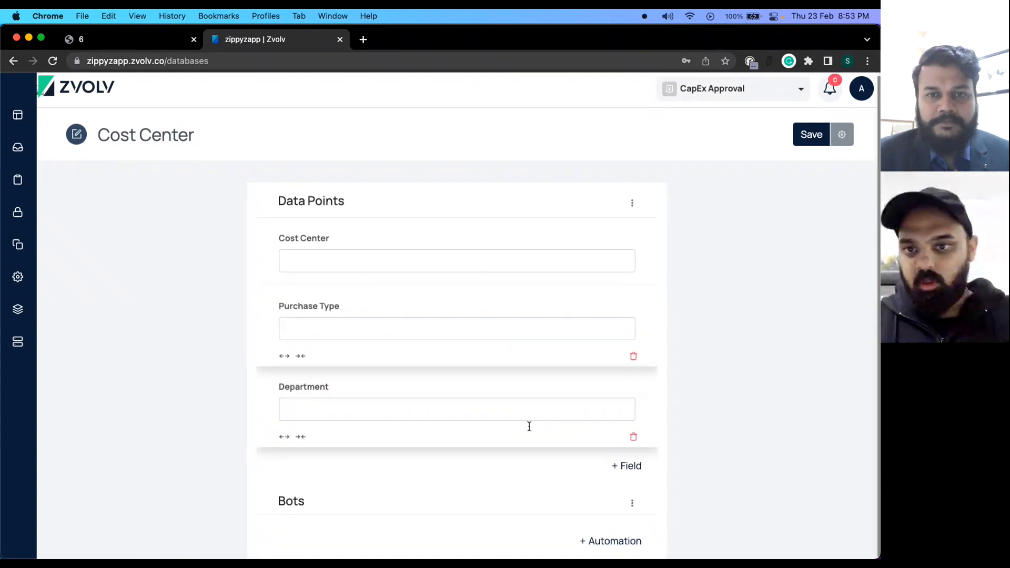
Add a new field labelled HOD and make it a User Search field.
{"action": "left_click", "coordinate": [632, 463]}
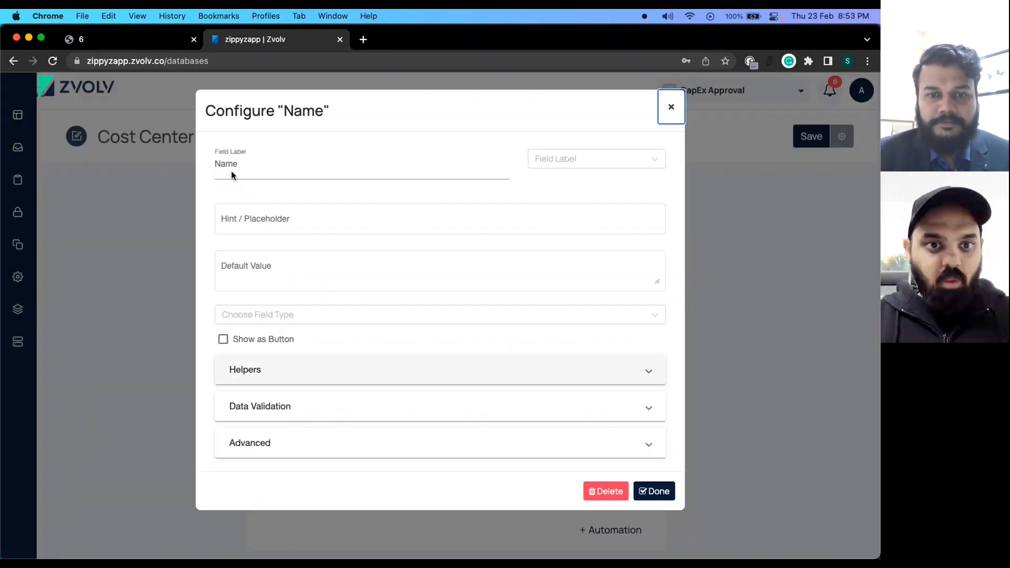
{"action": "double_click", "coordinate": [280, 166]}
{"action": "key", "text": "BackSpace"}
{"action": "type", "text": "C"}
{"action": "key", "text": "BackSpace"}
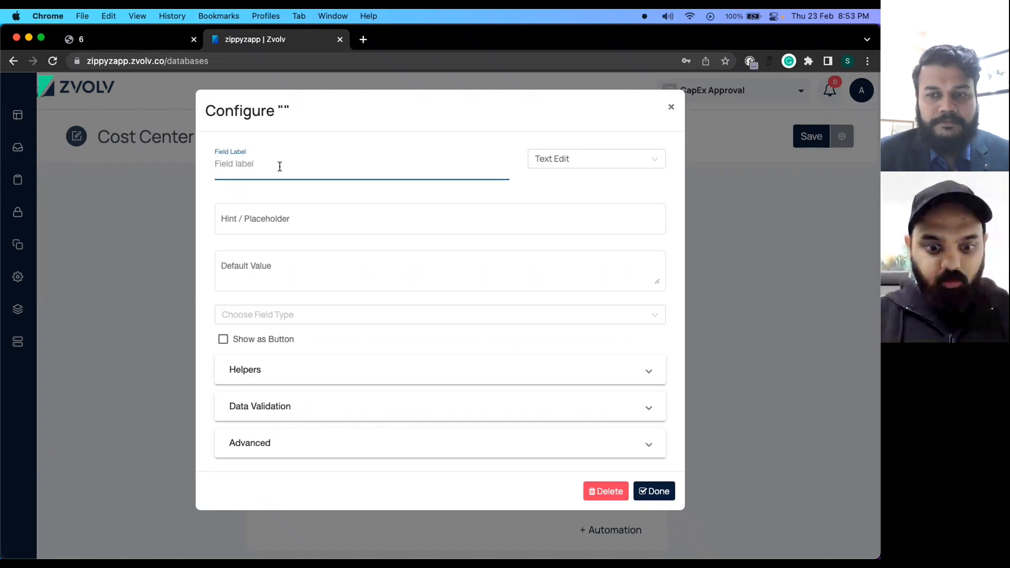
{"action": "type", "text": "HOD"}
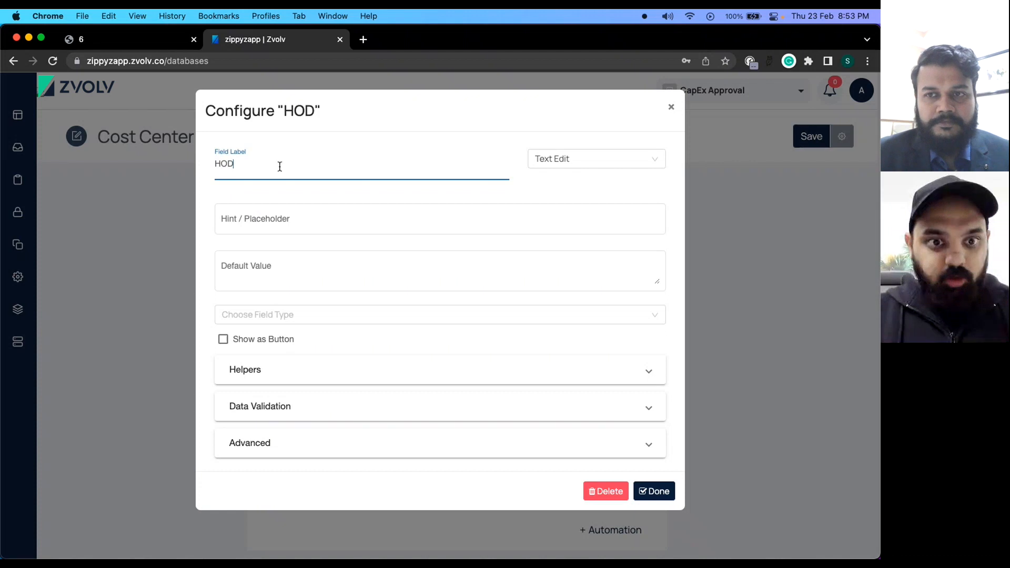
{"action": "left_click", "coordinate": [585, 162]}
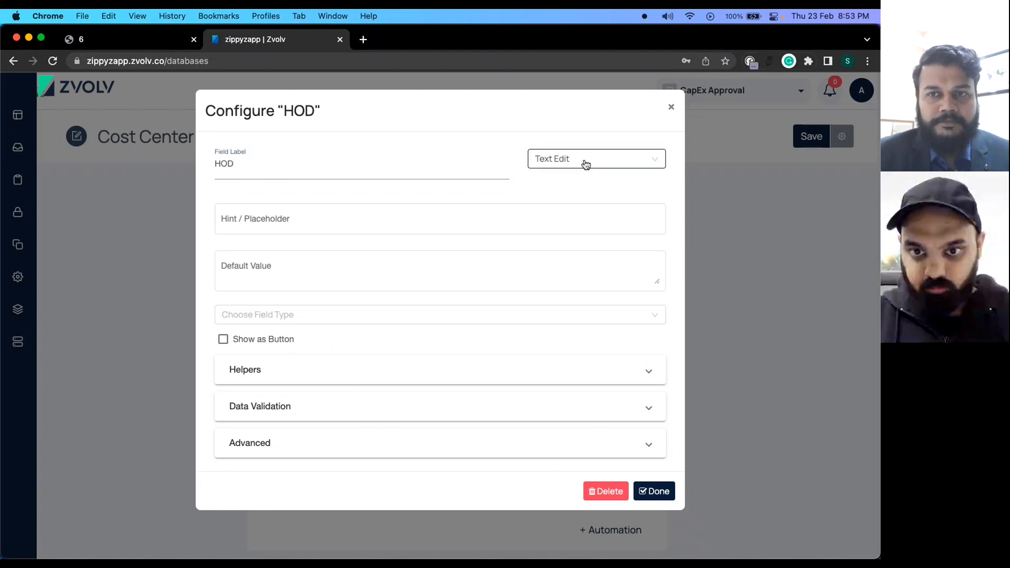
{"action": "scroll", "coordinate": [576, 273], "scroll_direction": "down", "scroll_amount": 5}
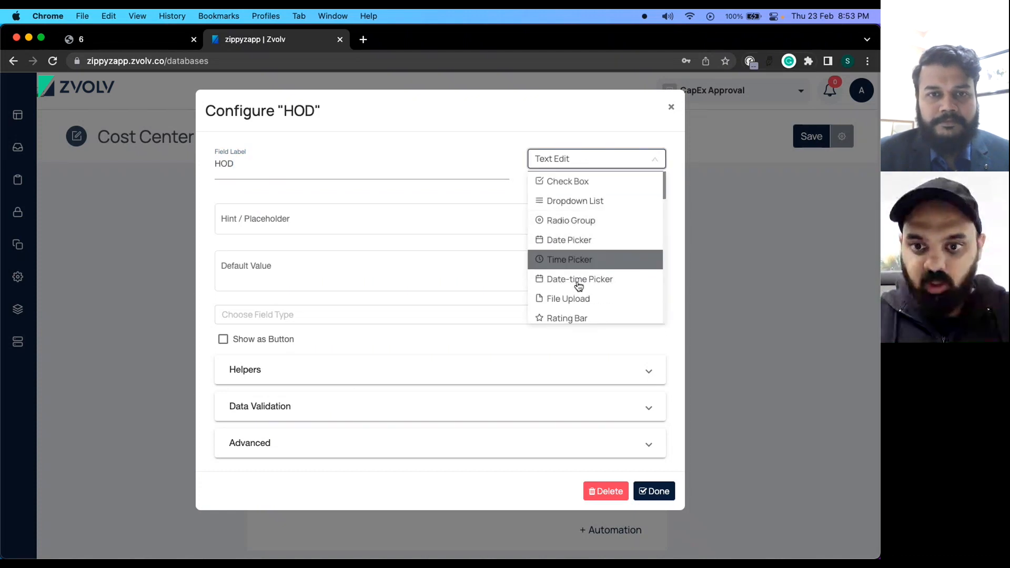
{"action": "left_click", "coordinate": [573, 312]}
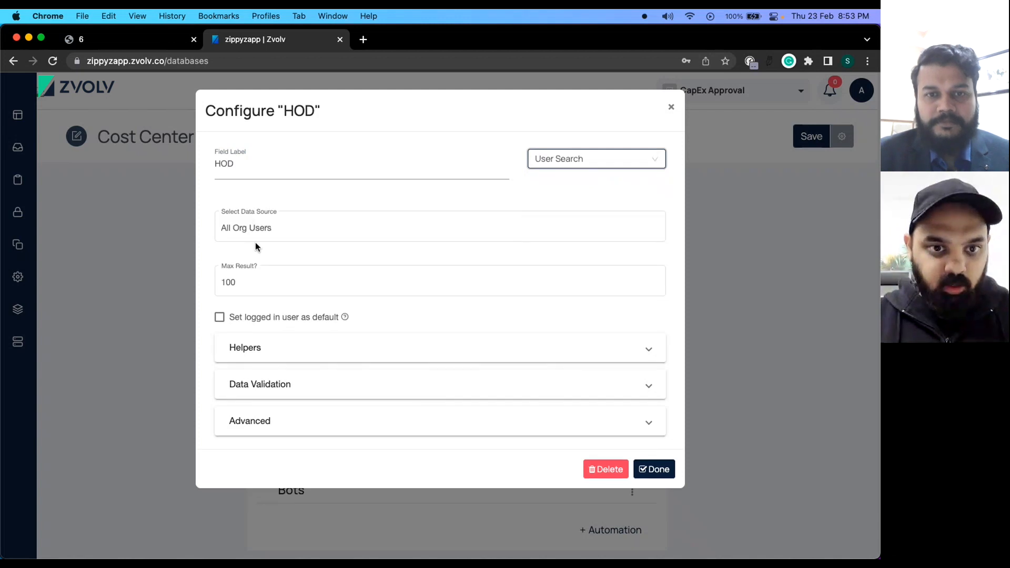
Point the HOD field at All Org Users with maximum results 1, and save it.
{"action": "left_click", "coordinate": [264, 227]}
{"action": "type", "text": "Al"}
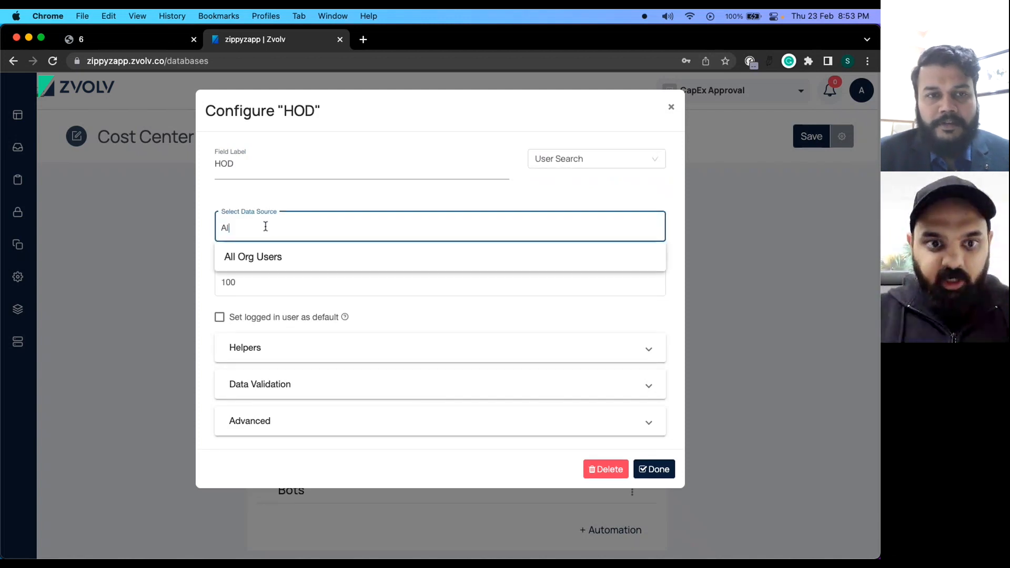
{"action": "type", "text": "l"}
{"action": "left_click", "coordinate": [271, 257]}
{"action": "left_click", "coordinate": [248, 277]}
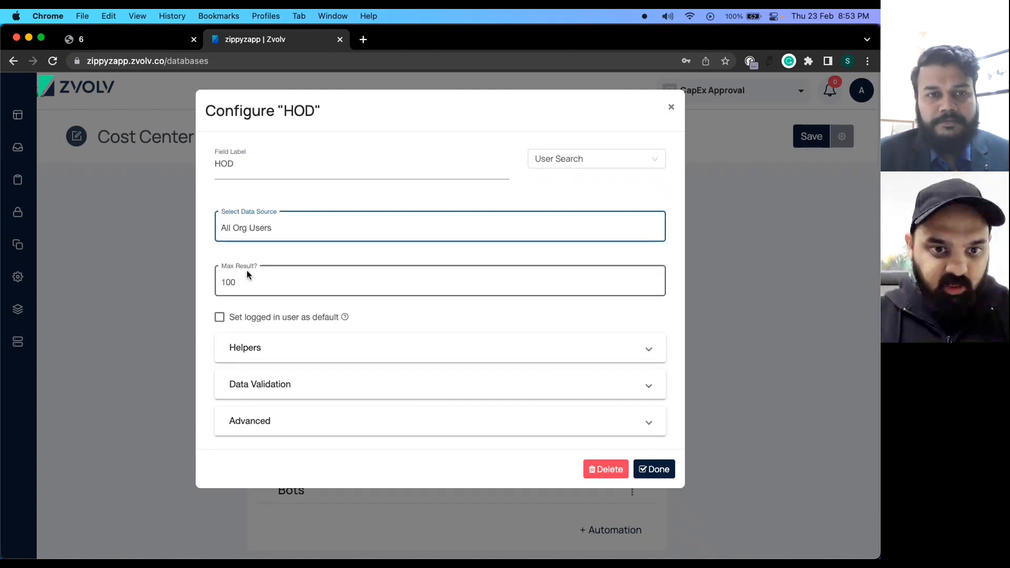
{"action": "left_click", "coordinate": [252, 284]}
{"action": "key", "text": "BackSpace"}
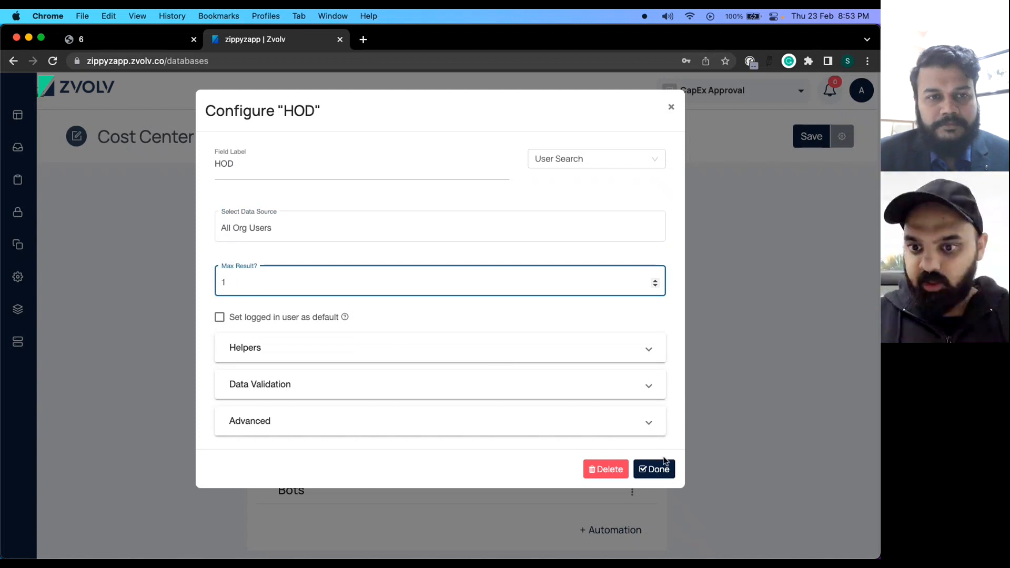
{"action": "left_click", "coordinate": [663, 466]}
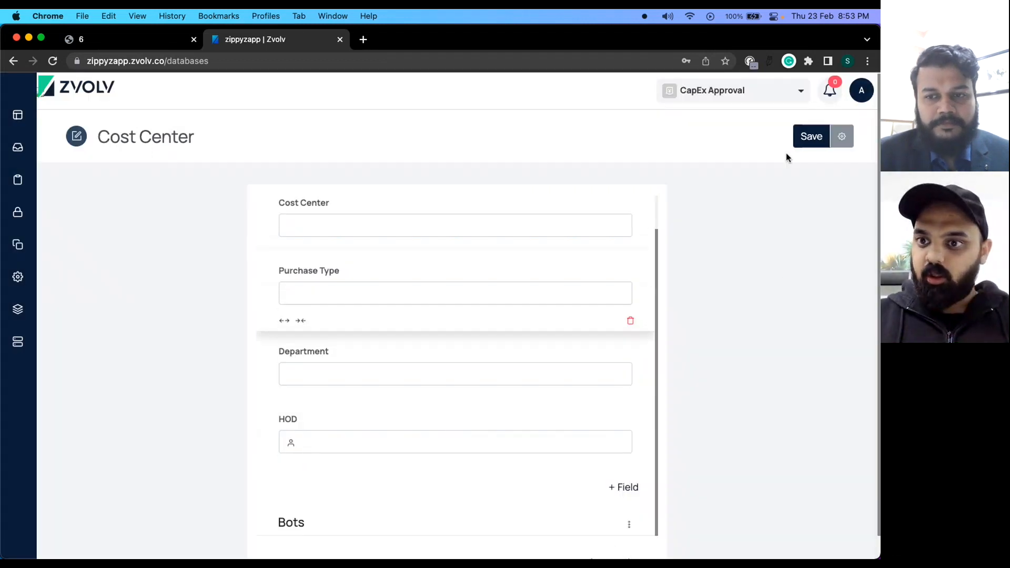
Save and confirm the Cost Center form update, then return to Databases.
{"action": "left_click", "coordinate": [801, 145]}
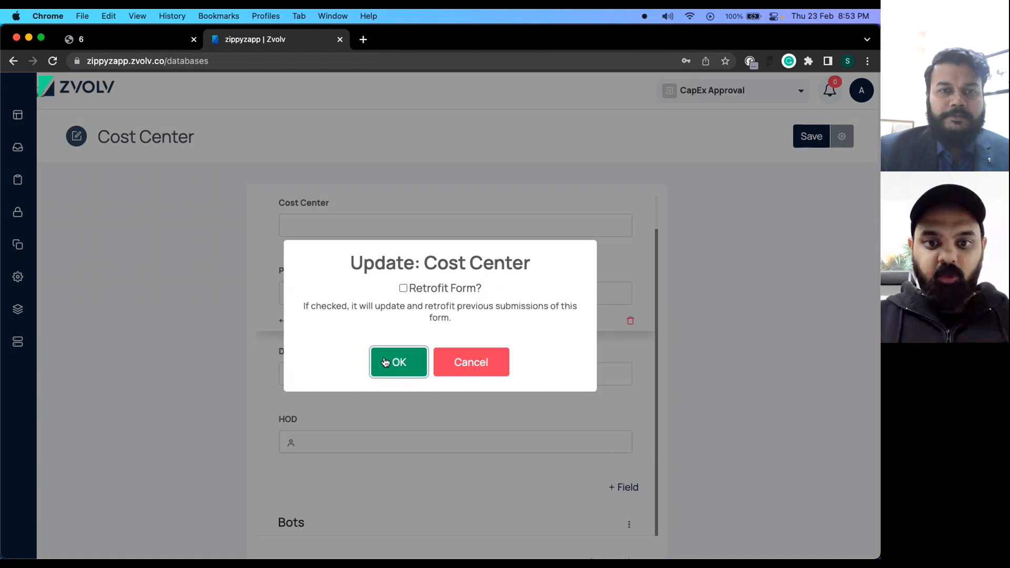
{"action": "left_click", "coordinate": [385, 361]}
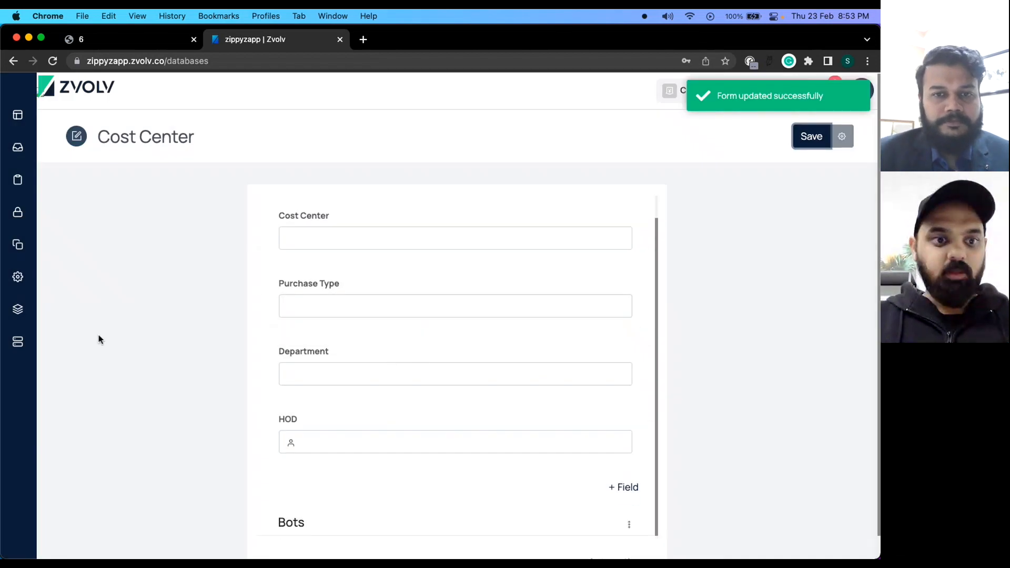
{"action": "left_click", "coordinate": [21, 346]}
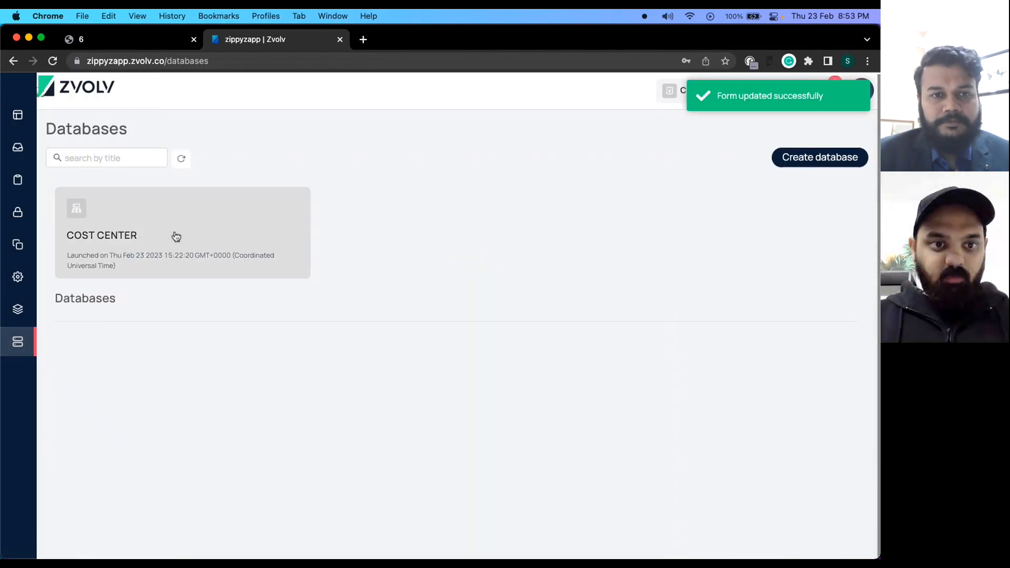
{"action": "left_click", "coordinate": [176, 237]}
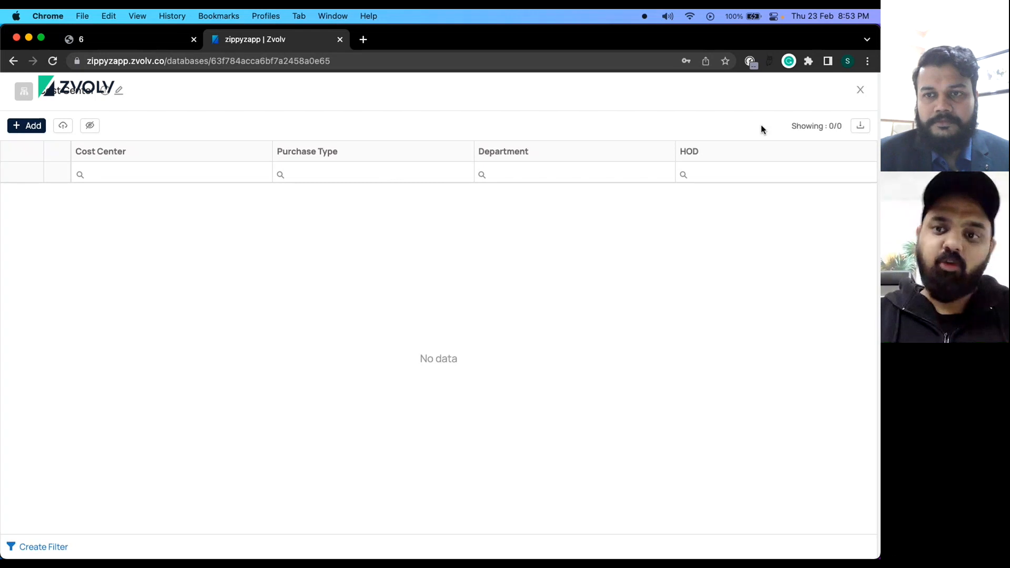
{"action": "left_click", "coordinate": [859, 92]}
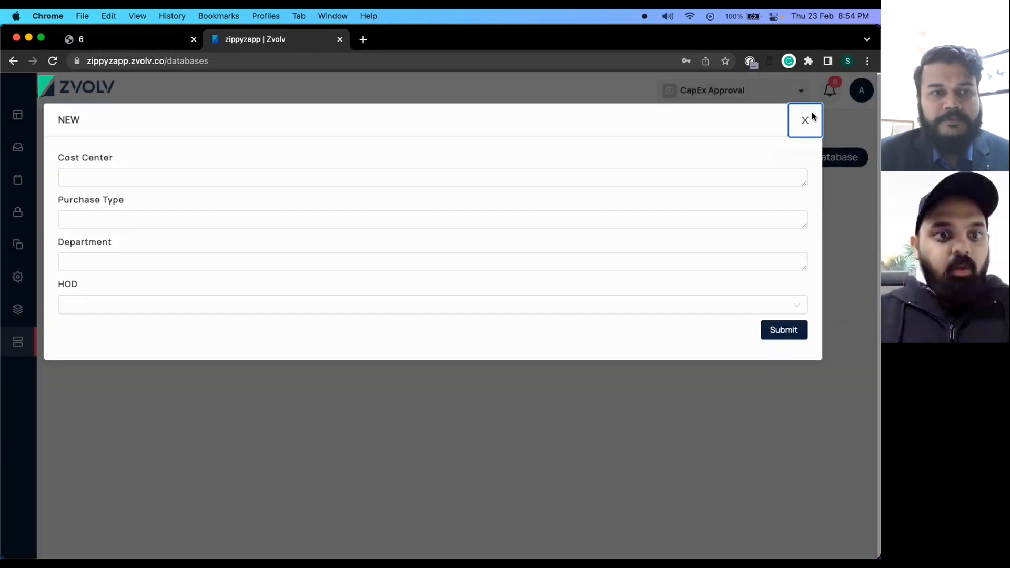
{"action": "left_click", "coordinate": [812, 117]}
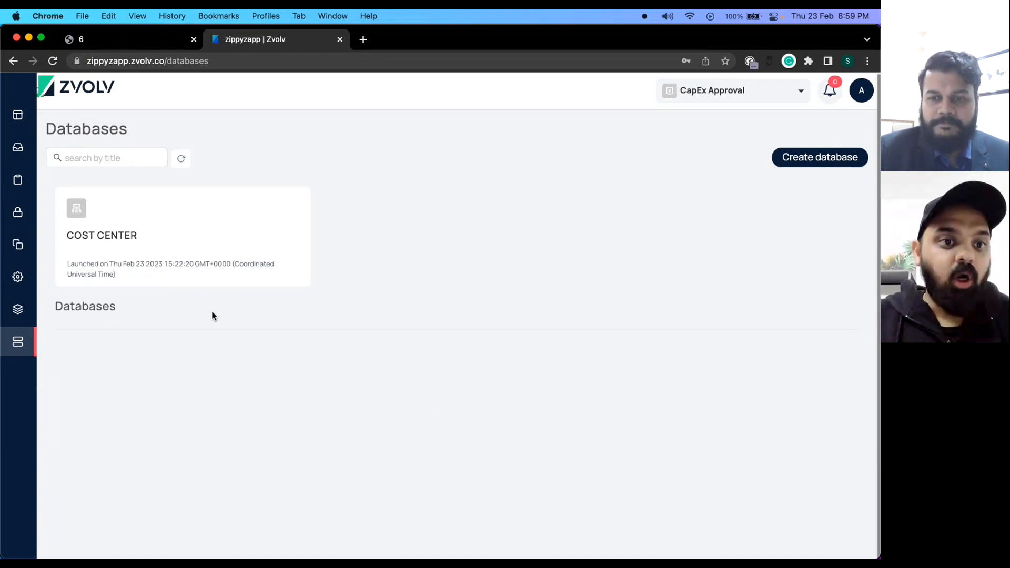
{"action": "mouse_move", "coordinate": [18, 217]}
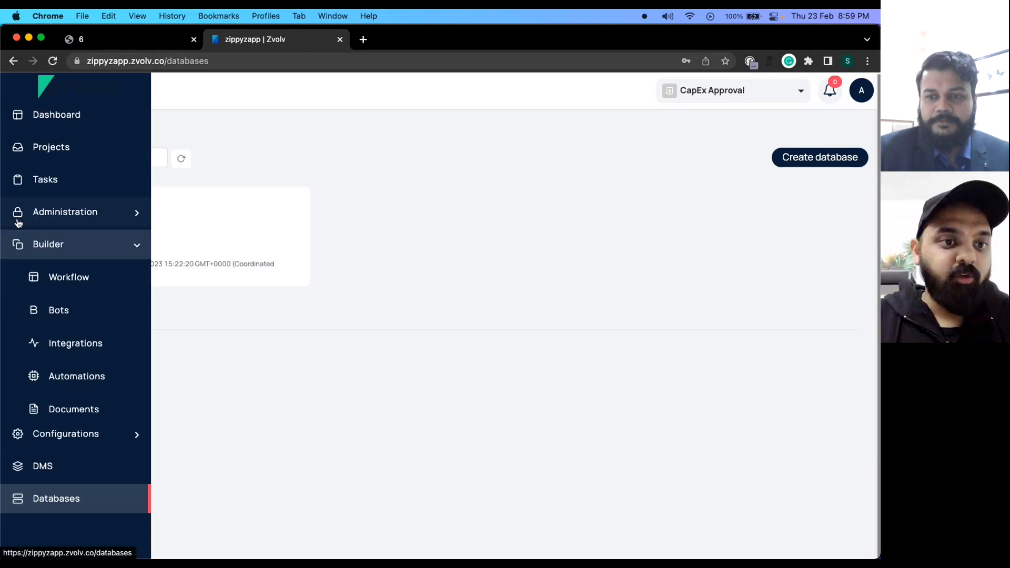
Open the CapEx Approval workflow builder and the Project Initiation form's fields.
{"action": "left_click", "coordinate": [82, 276]}
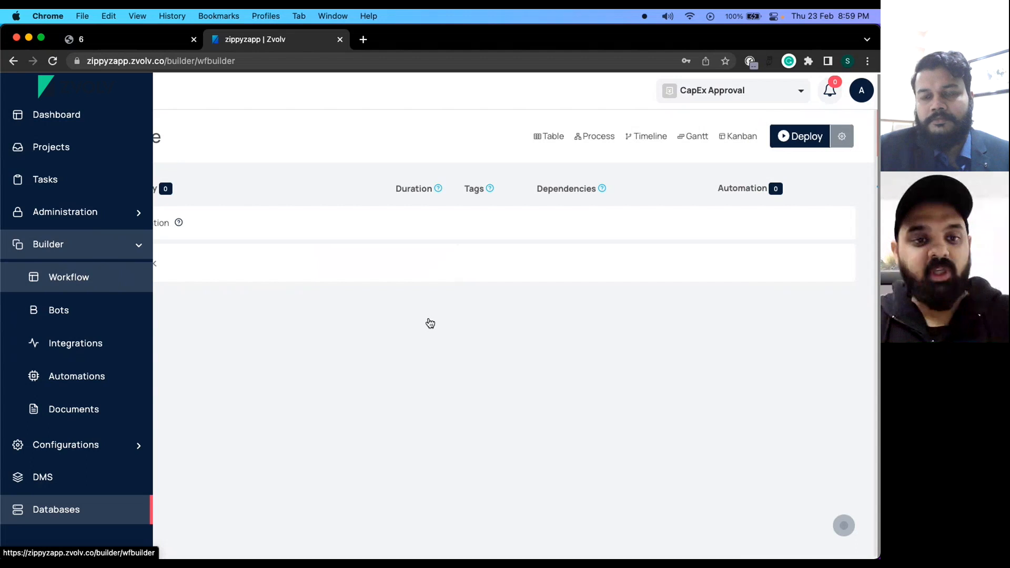
{"action": "left_click", "coordinate": [125, 232]}
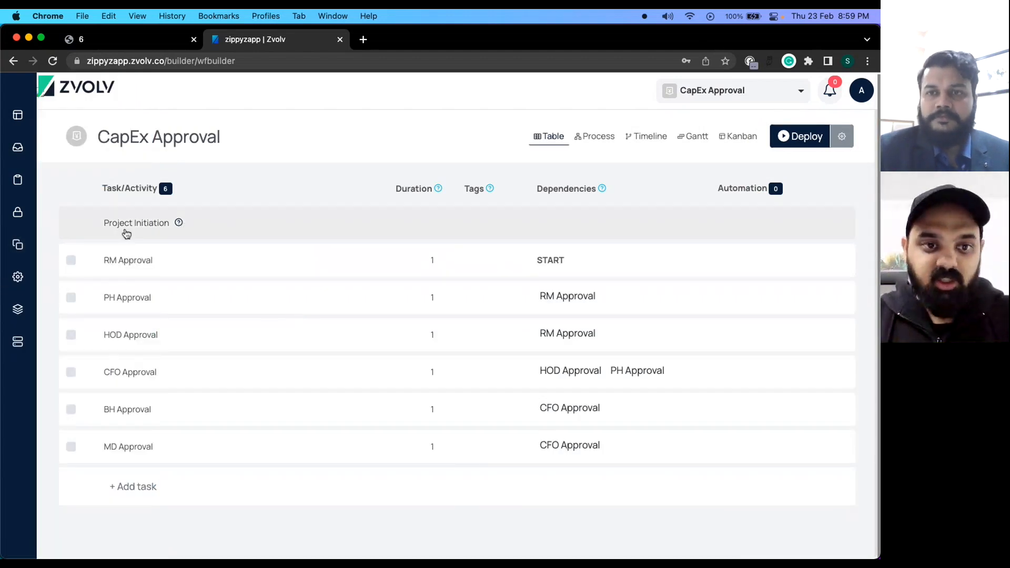
{"action": "scroll", "coordinate": [658, 425], "scroll_direction": "down", "scroll_amount": 10}
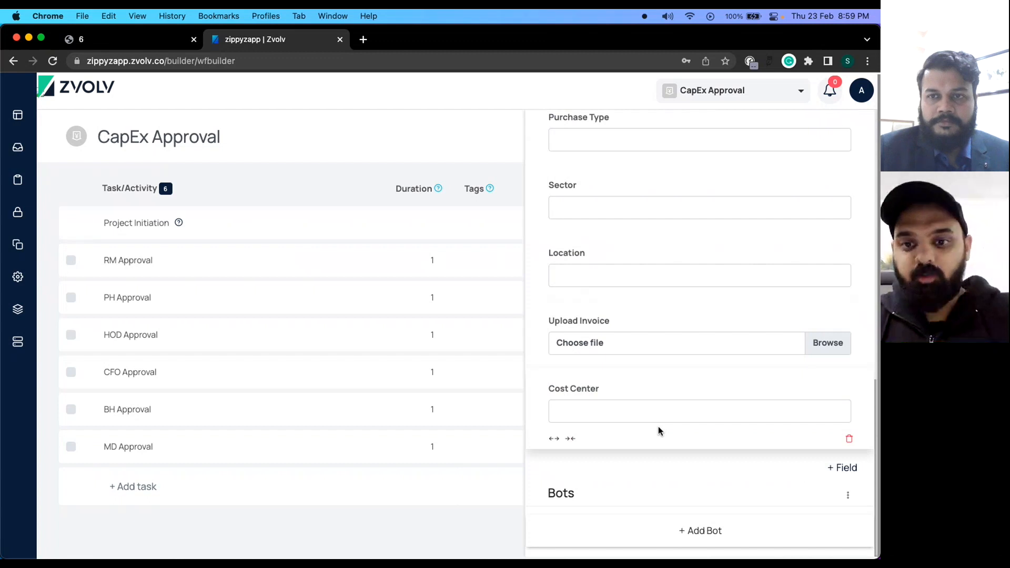
{"action": "scroll", "coordinate": [602, 405], "scroll_direction": "up", "scroll_amount": 3}
{"action": "scroll", "coordinate": [602, 406], "scroll_direction": "up", "scroll_amount": 5}
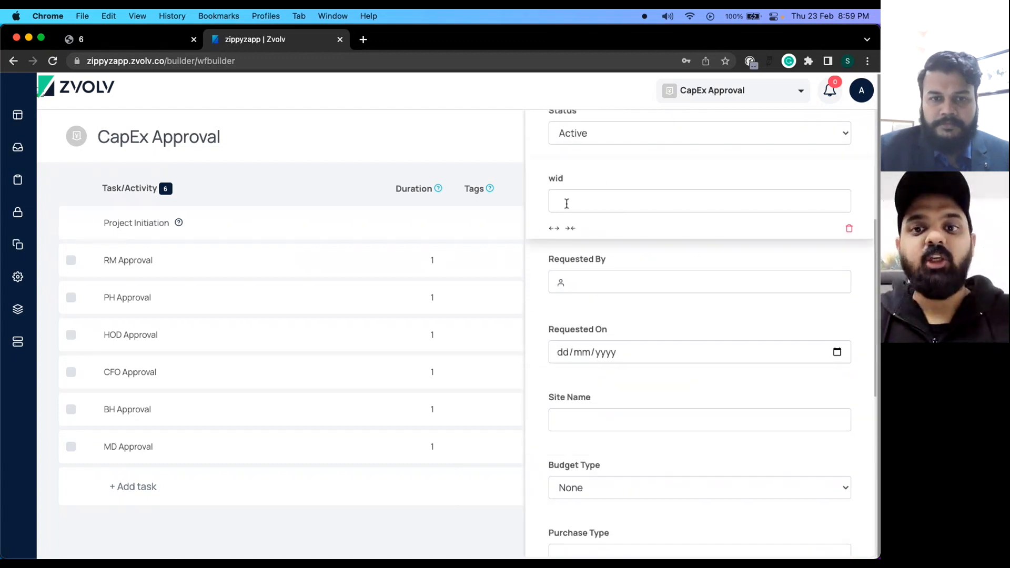
{"action": "scroll", "coordinate": [638, 419], "scroll_direction": "down", "scroll_amount": 8}
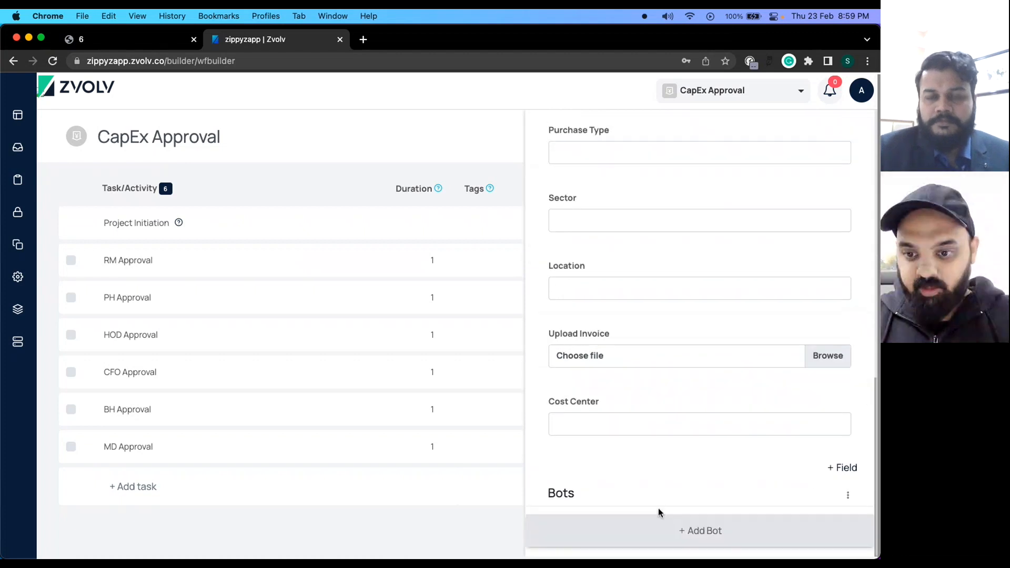
Add a Legacy JSON bot titled 'Request Number Genaration' with the pasted JSON definition.
{"action": "left_click", "coordinate": [847, 495]}
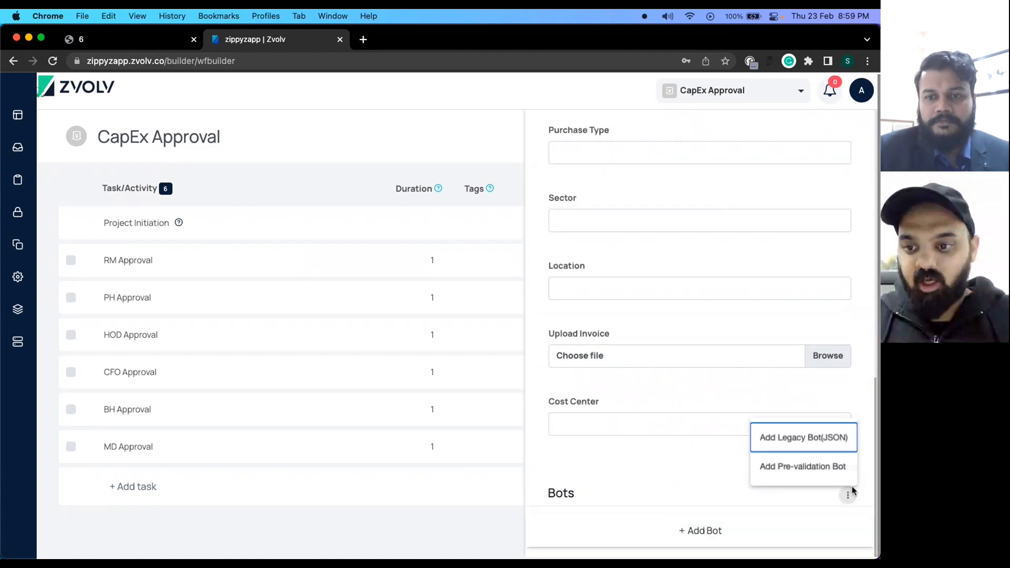
{"action": "left_click", "coordinate": [778, 441]}
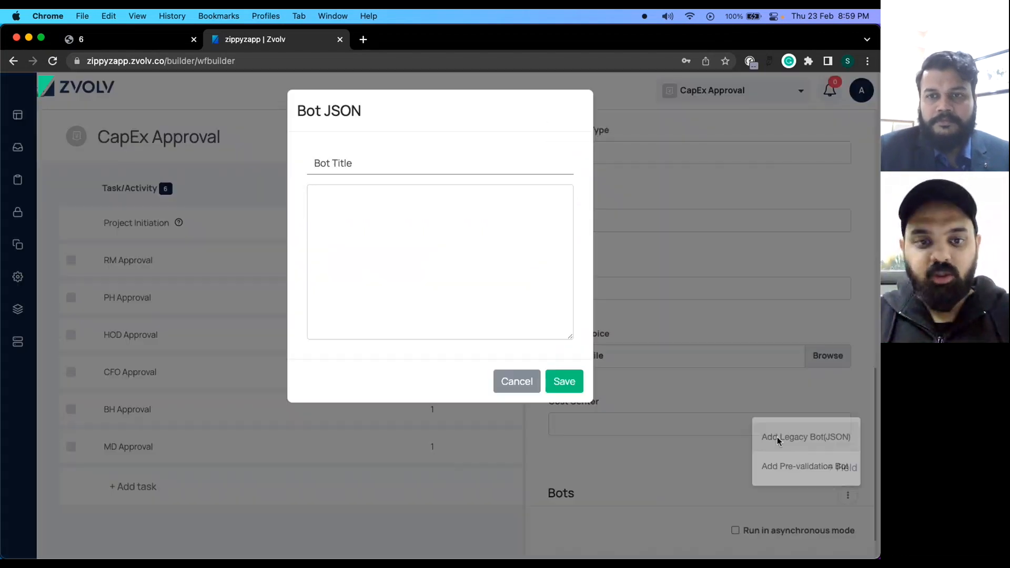
{"action": "left_click", "coordinate": [405, 188]}
{"action": "key", "text": "super+v"}
{"action": "left_click", "coordinate": [331, 164]}
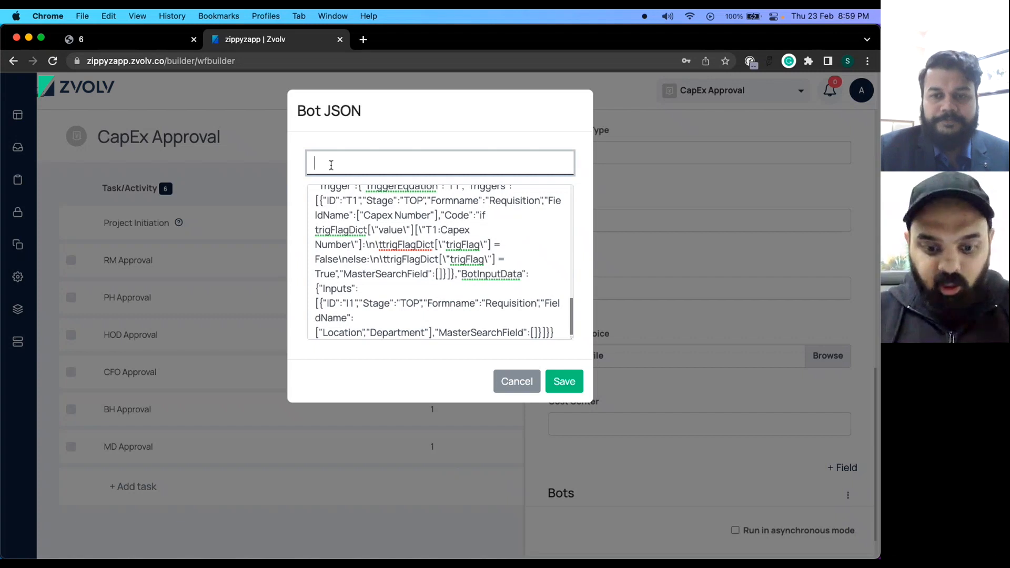
{"action": "type", "text": "Re"}
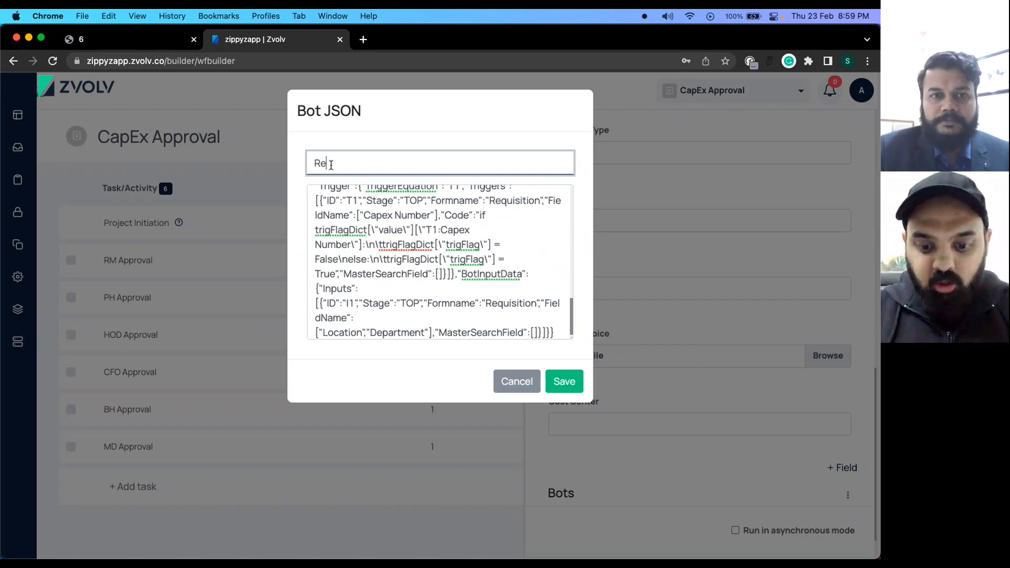
{"action": "type", "text": "quest N"}
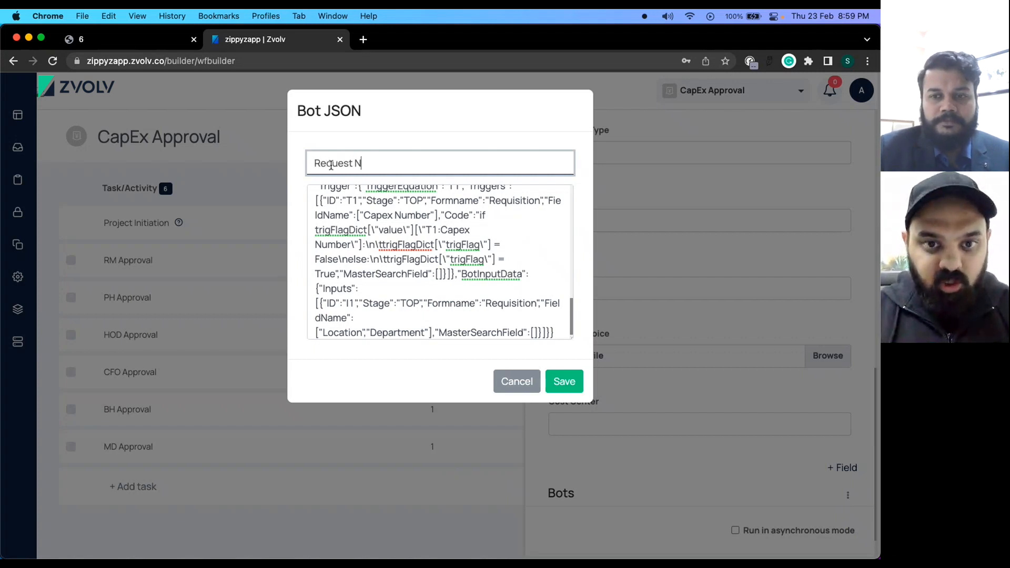
{"action": "type", "text": "umber Ge"}
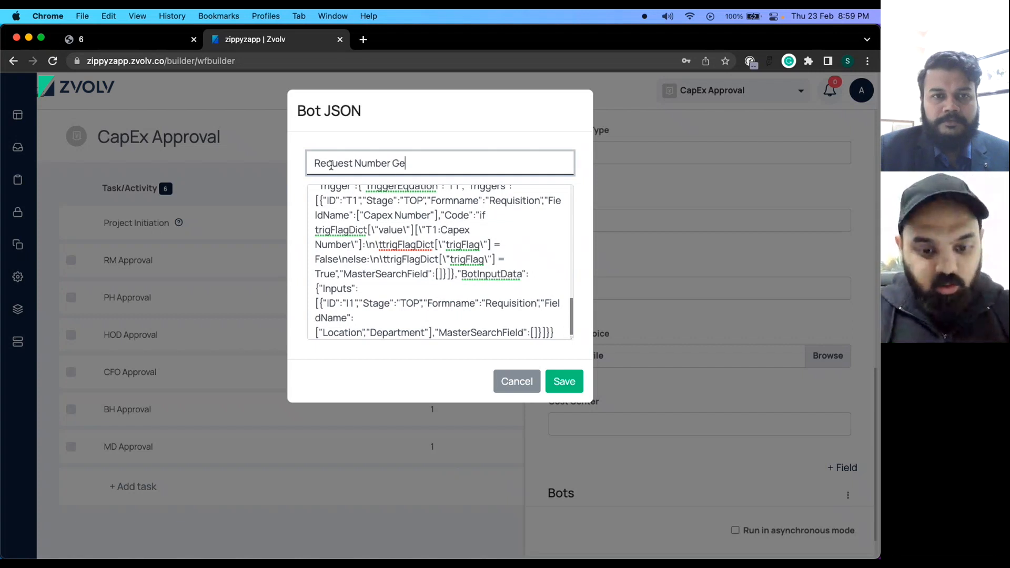
{"action": "type", "text": "naration"}
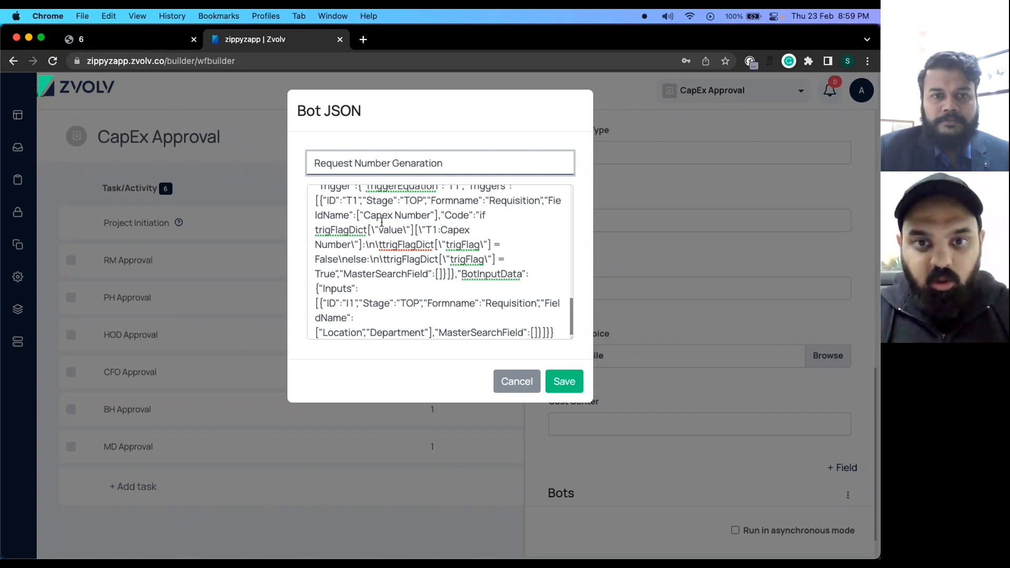
{"action": "left_click", "coordinate": [564, 384]}
Close the Project Initiation panel, save the CapEx Approval workflow, and go to Integrations.
{"action": "left_click", "coordinate": [854, 131]}
{"action": "left_click", "coordinate": [842, 136]}
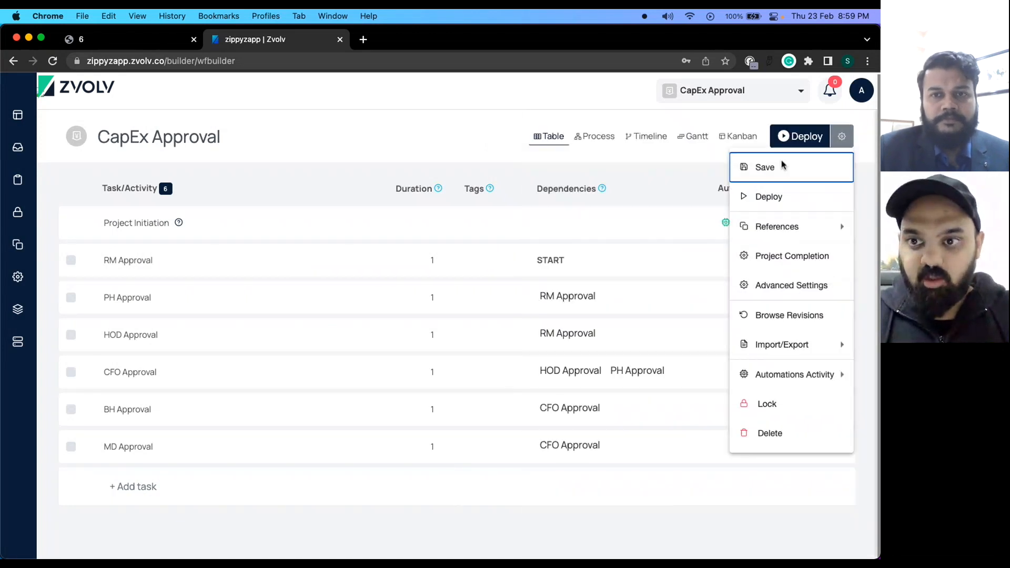
{"action": "left_click", "coordinate": [774, 174]}
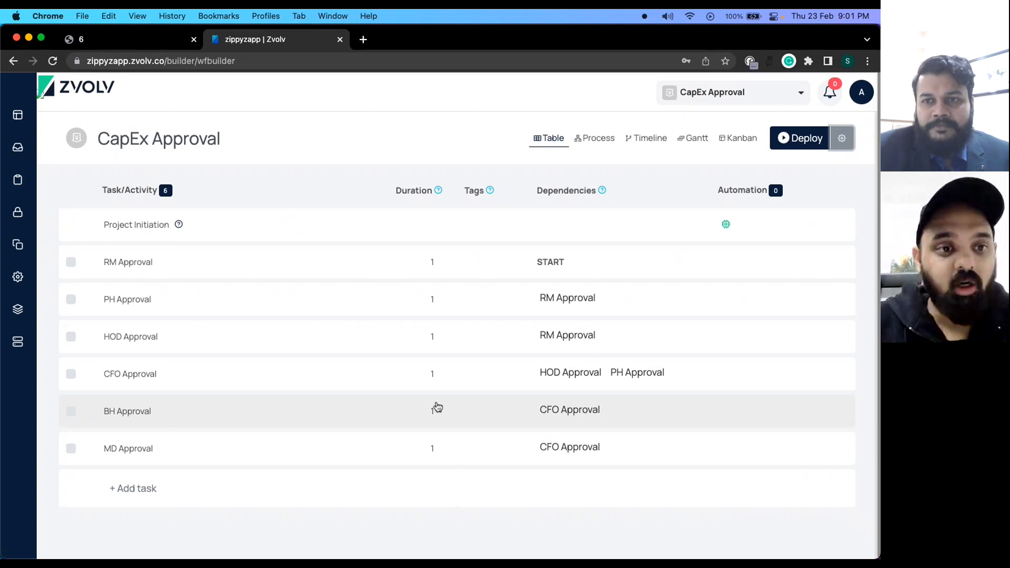
{"action": "mouse_move", "coordinate": [78, 309]}
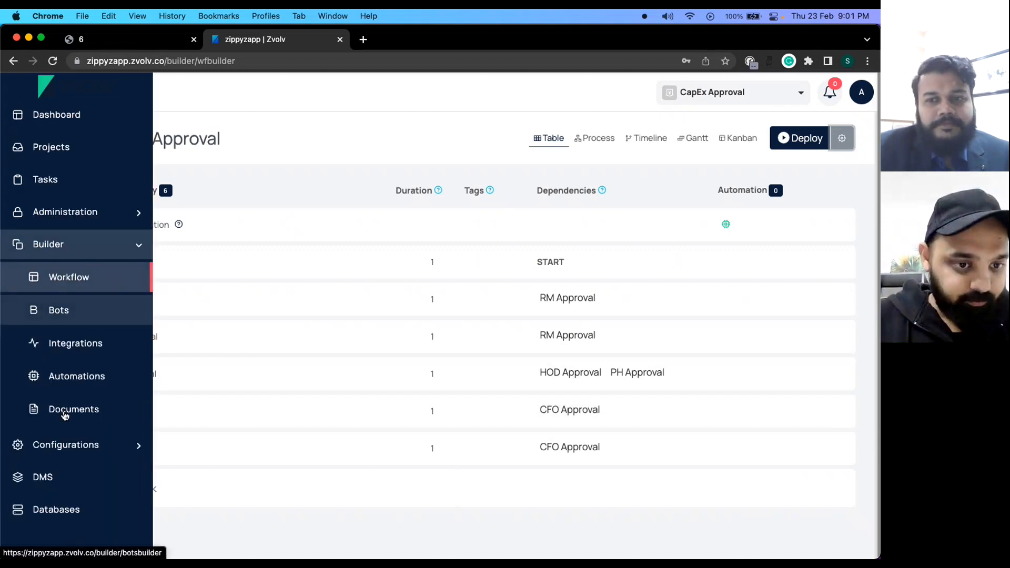
{"action": "left_click", "coordinate": [75, 343]}
Confirm leaving the builder, browse the new-integration catalogue, then close it without choosing one.
{"action": "left_click", "coordinate": [545, 143]}
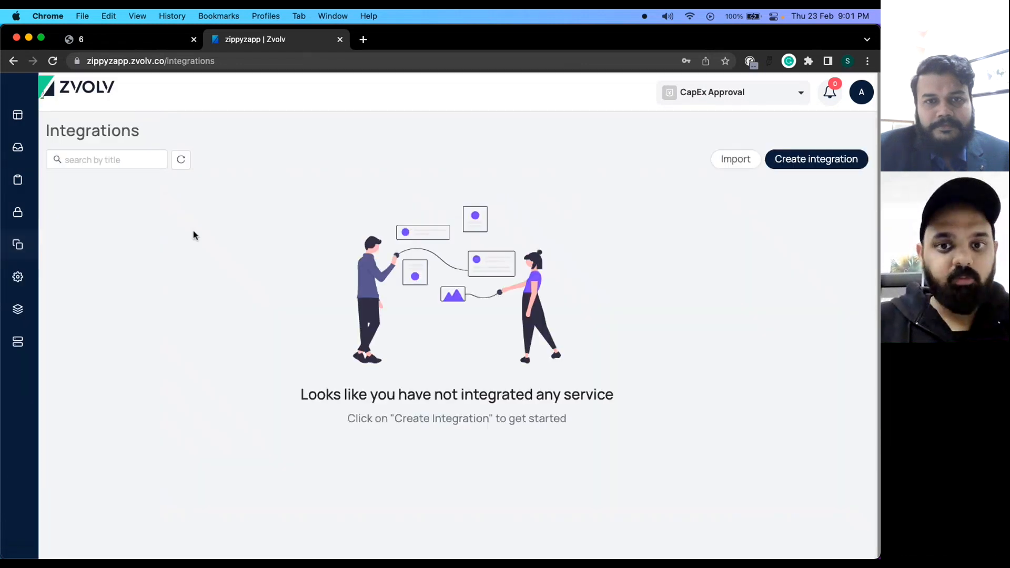
{"action": "left_click", "coordinate": [792, 158]}
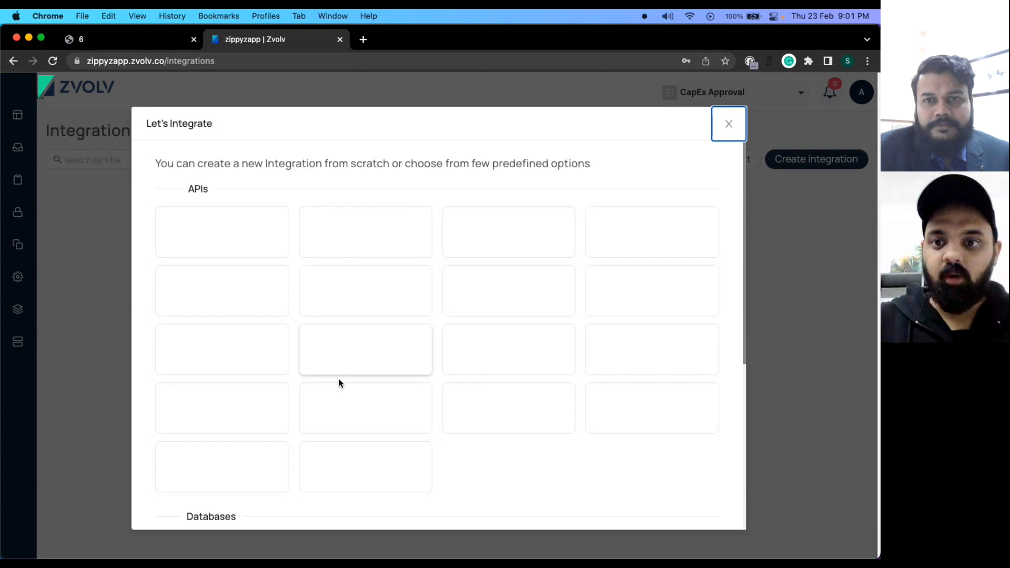
{"action": "scroll", "coordinate": [338, 380], "scroll_direction": "down", "scroll_amount": 2}
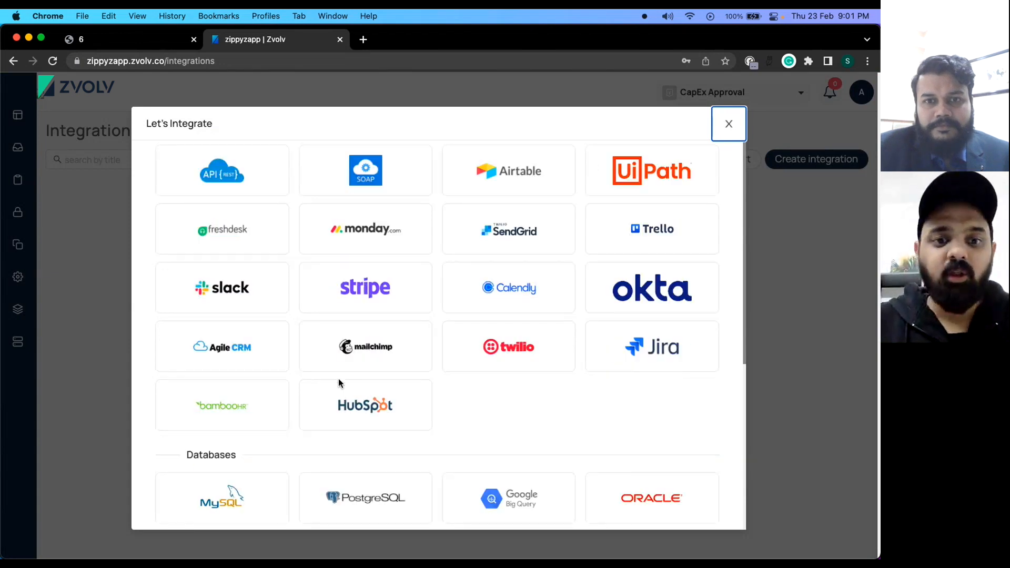
{"action": "scroll", "coordinate": [339, 382], "scroll_direction": "down", "scroll_amount": 4}
{"action": "scroll", "coordinate": [339, 383], "scroll_direction": "down", "scroll_amount": 1}
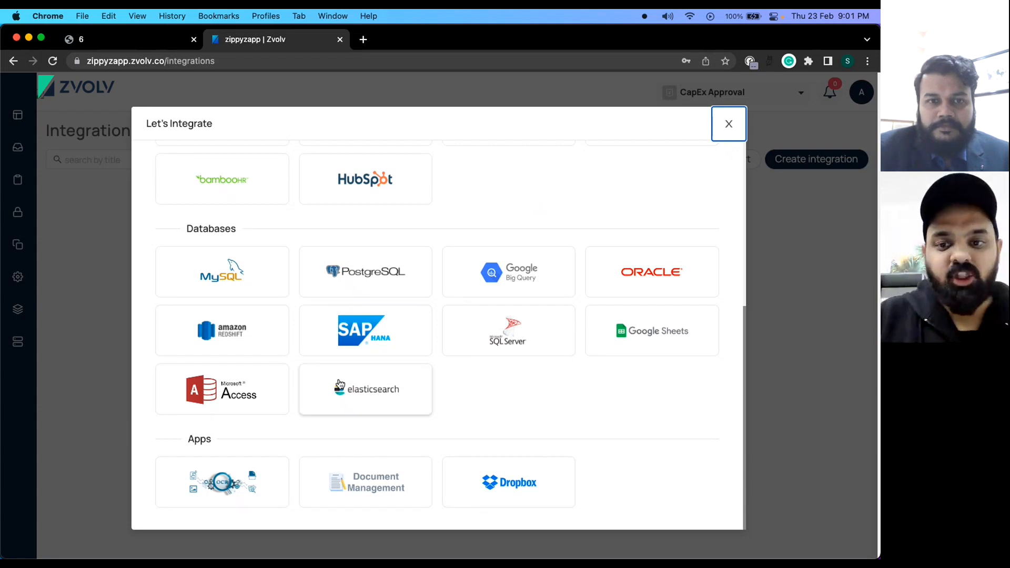
{"action": "left_click", "coordinate": [729, 124]}
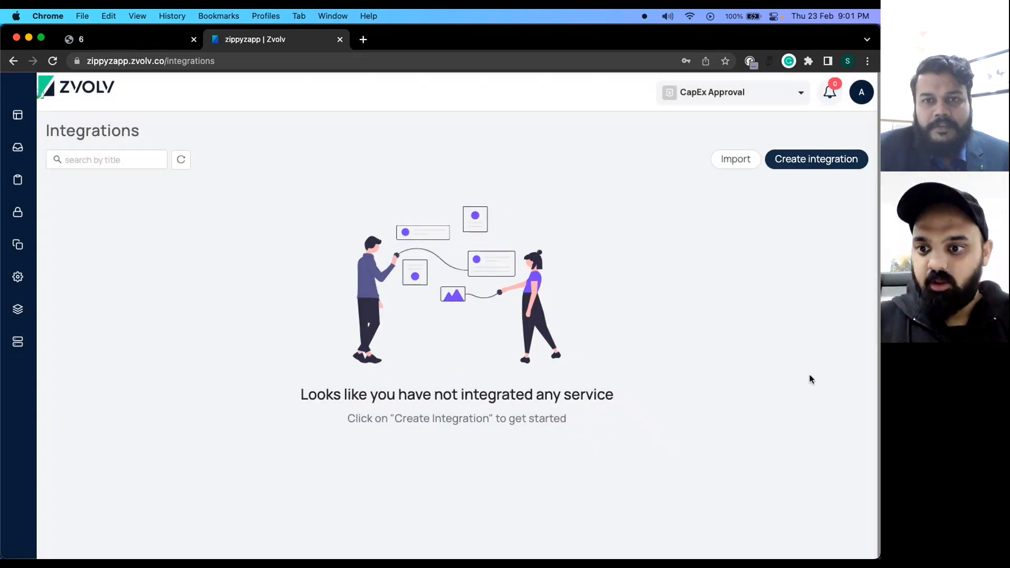
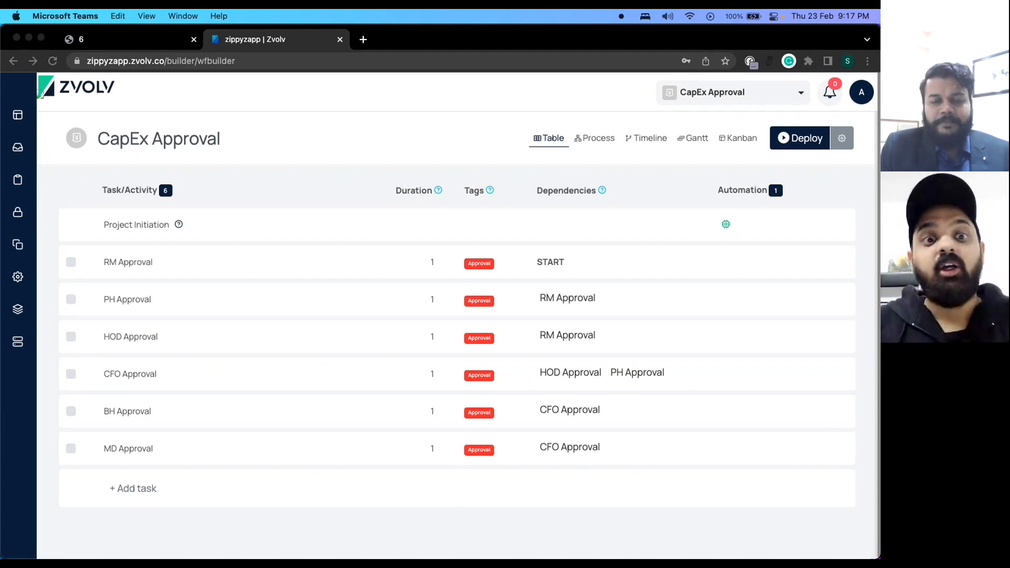
Switch to the Reports dashboard window, enter edit mode, and add a Data Table widget.
{"action": "key", "text": "ctrl+Up"}
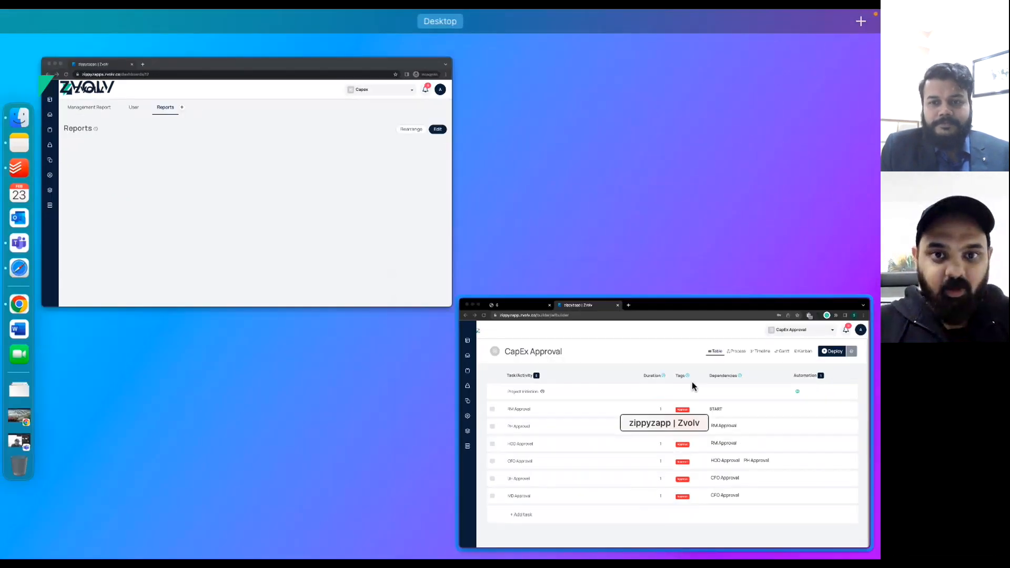
{"action": "left_click", "coordinate": [355, 200]}
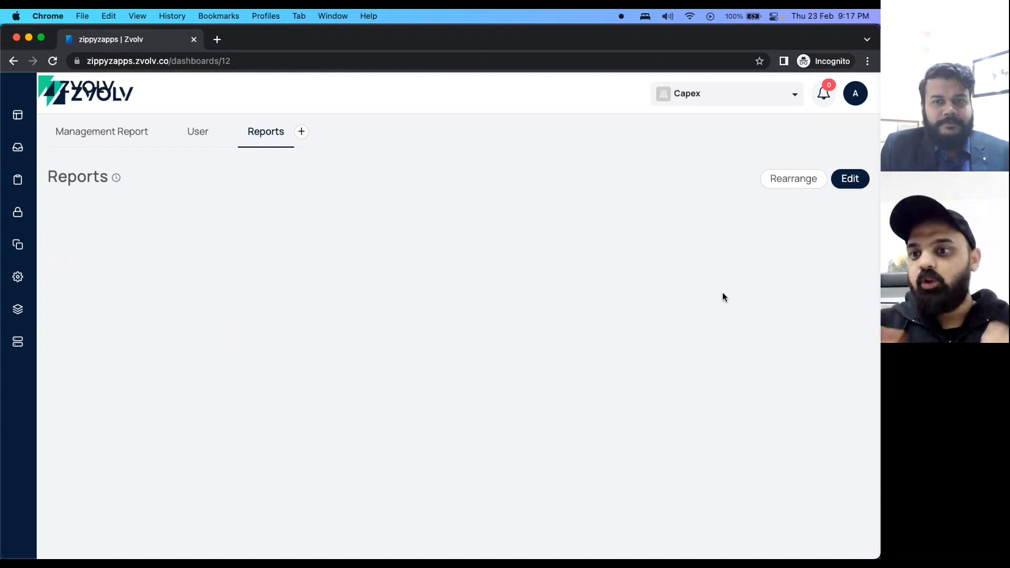
{"action": "left_click", "coordinate": [856, 179]}
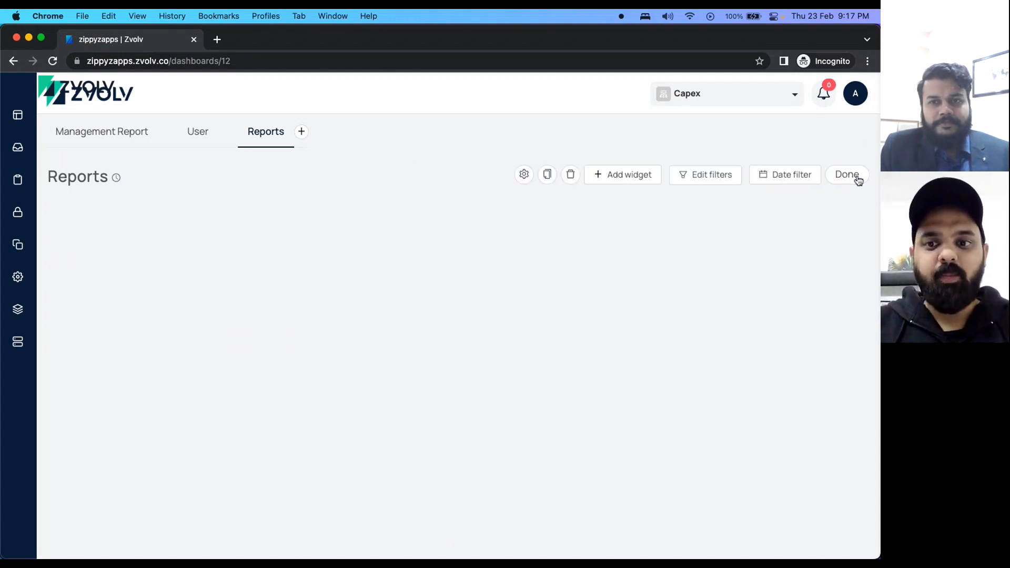
{"action": "left_click", "coordinate": [617, 178]}
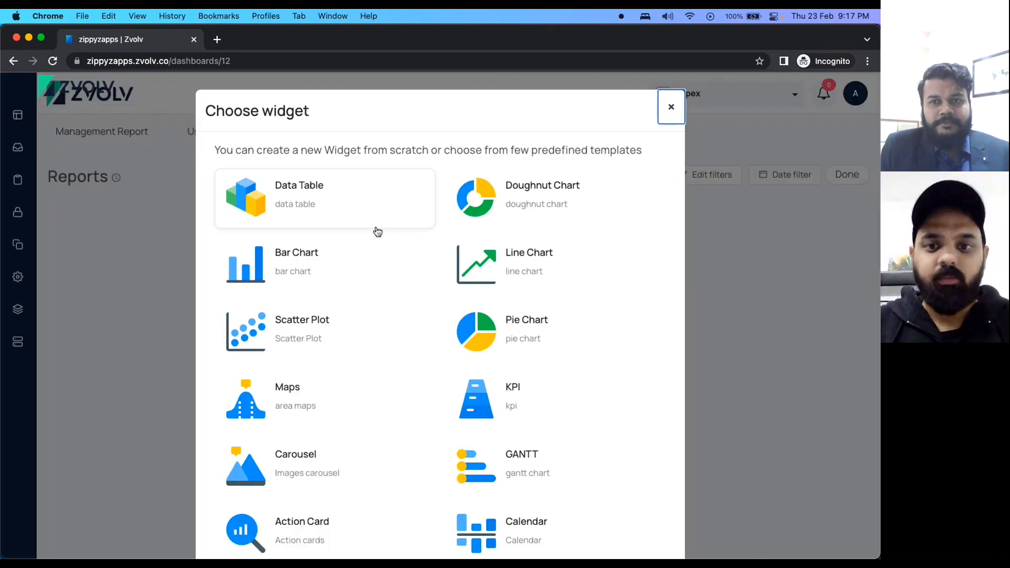
{"action": "scroll", "coordinate": [451, 363], "scroll_direction": "down", "scroll_amount": 3}
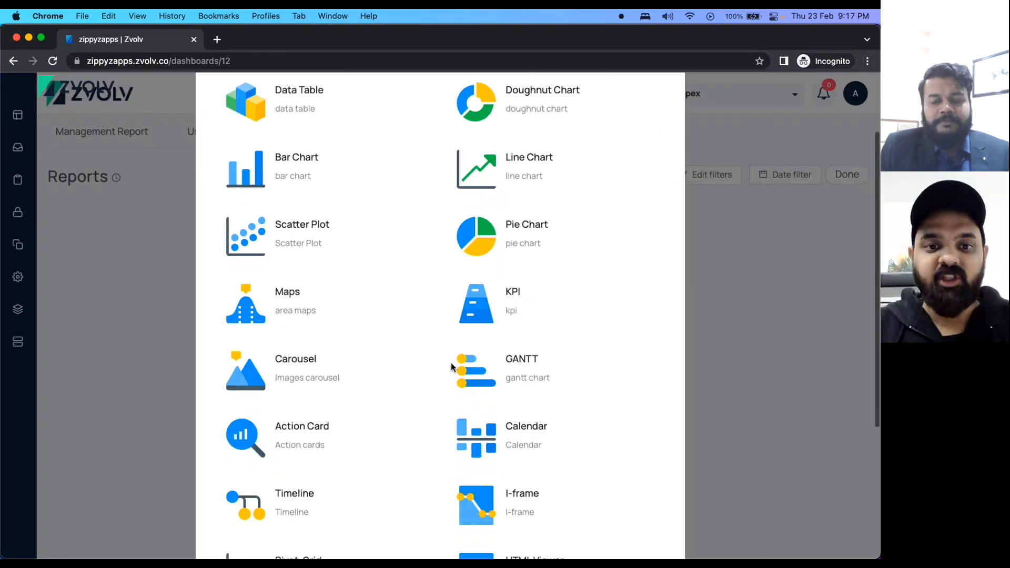
{"action": "scroll", "coordinate": [451, 367], "scroll_direction": "down", "scroll_amount": 3}
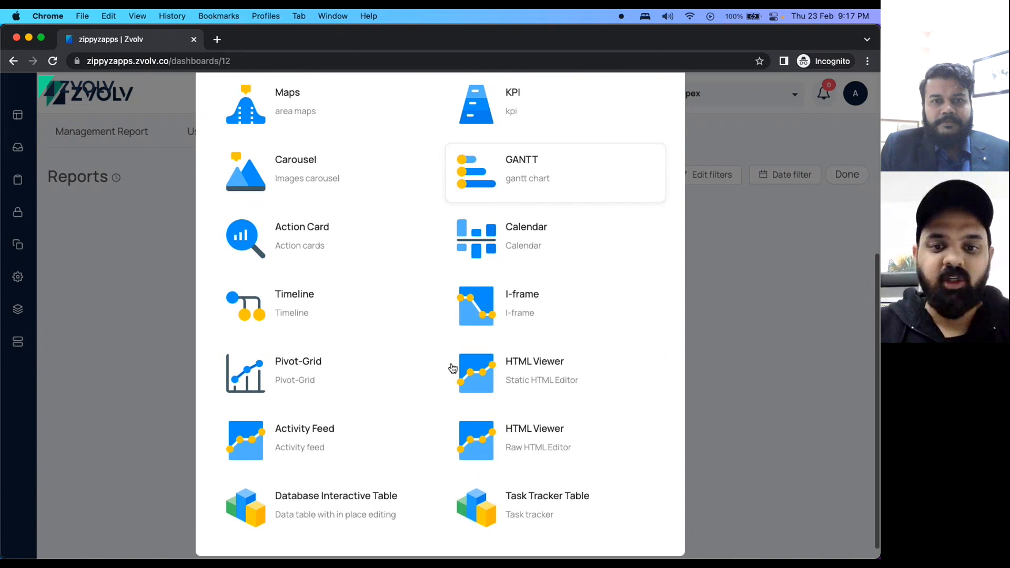
{"action": "scroll", "coordinate": [451, 367], "scroll_direction": "up", "scroll_amount": 6}
{"action": "left_click", "coordinate": [285, 191]}
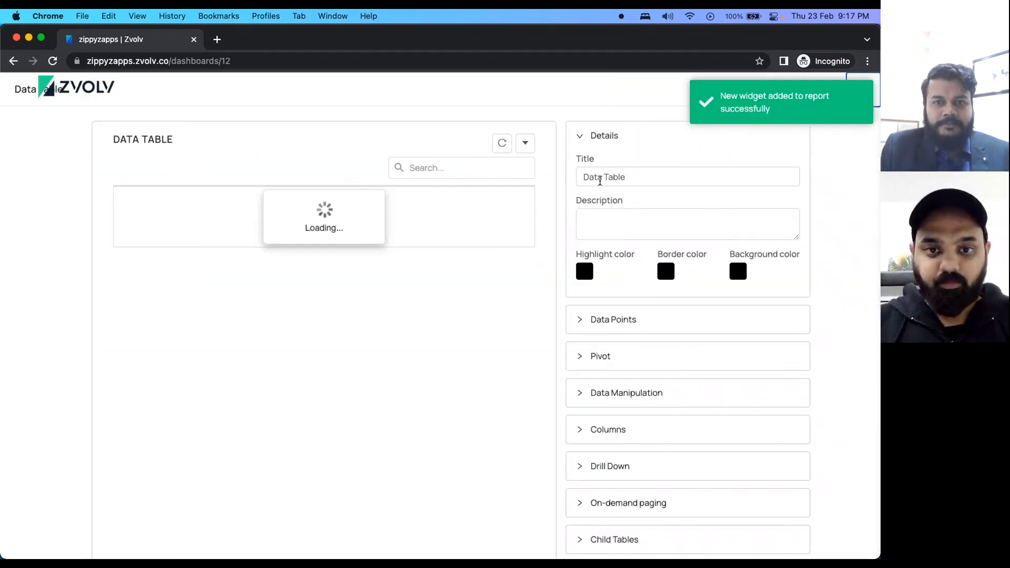
Rename the widget title to 'Open Requerst'.
{"action": "triple_click", "coordinate": [645, 177]}
{"action": "key", "text": "BackSpace"}
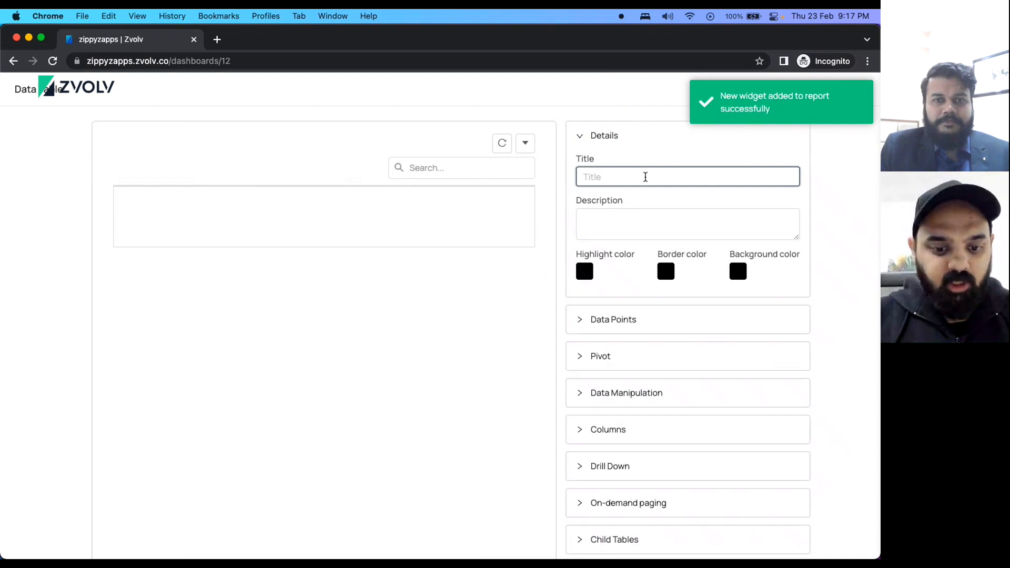
{"action": "type", "text": "O"}
{"action": "key", "text": "BackSpace"}
{"action": "type", "text": "O"}
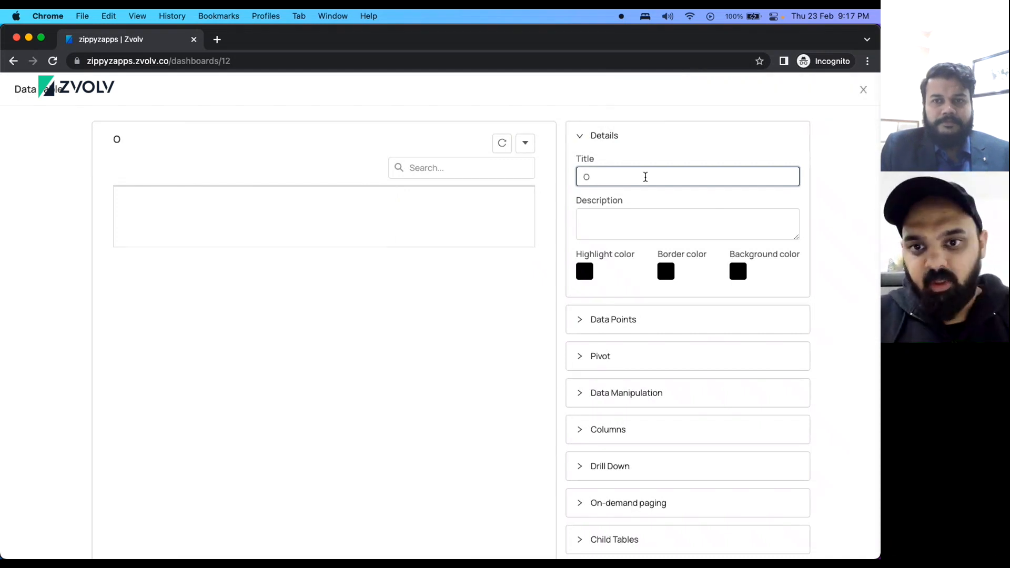
{"action": "type", "text": "pen Requerst"}
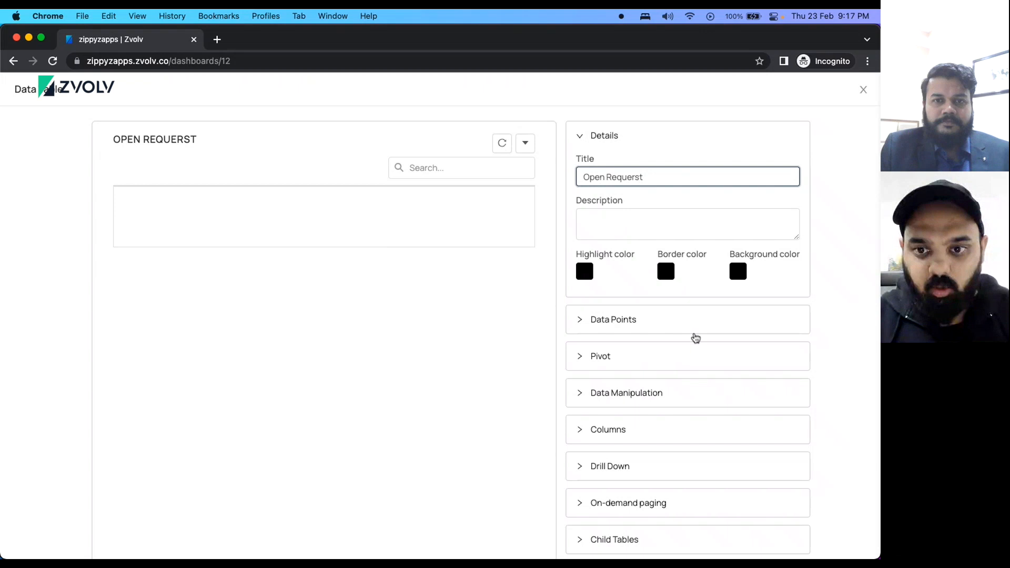
Add a new data point labelled 'Request Number'.
{"action": "left_click", "coordinate": [572, 318]}
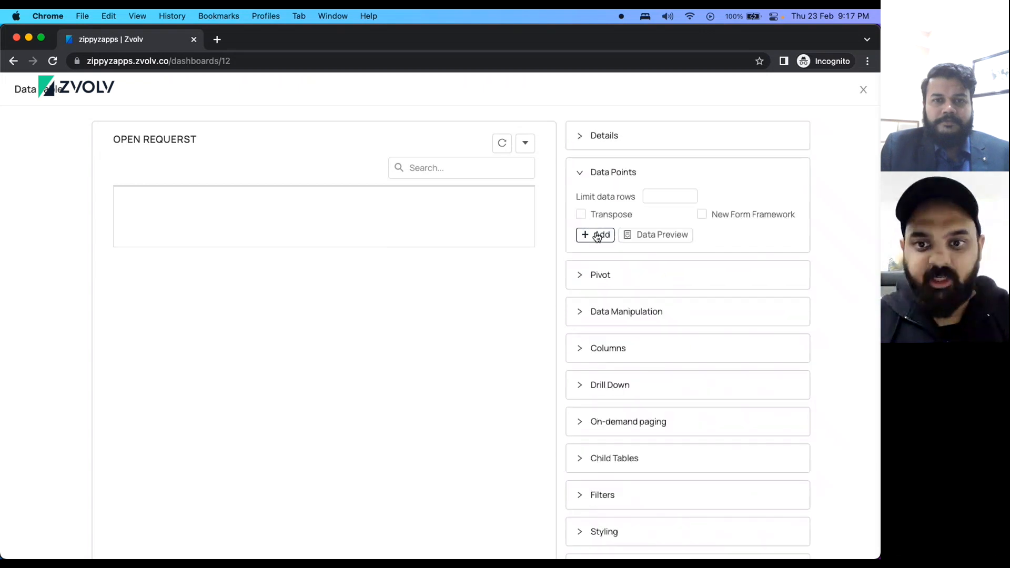
{"action": "left_click", "coordinate": [597, 235]}
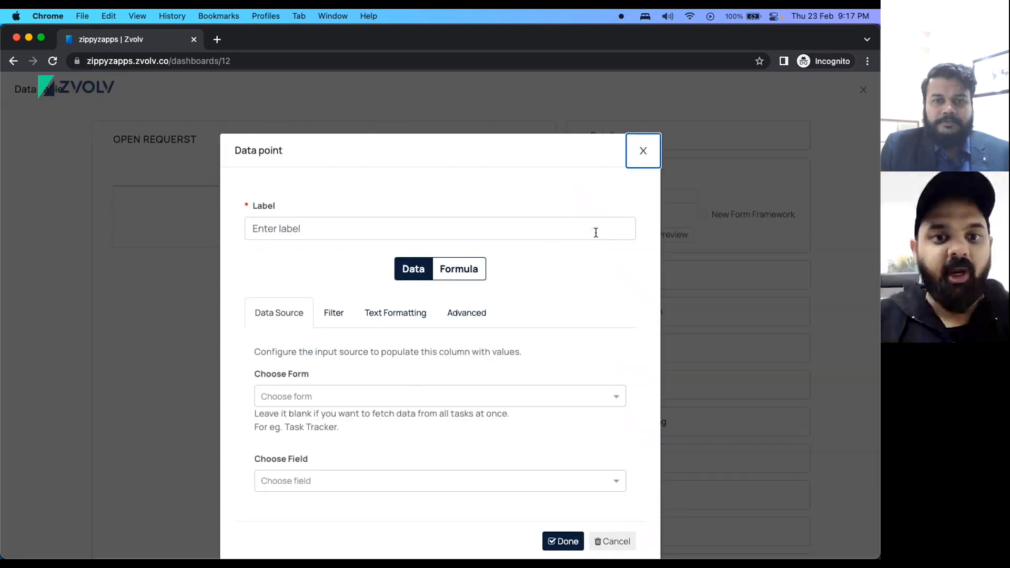
{"action": "left_click", "coordinate": [275, 229]}
{"action": "type", "text": "RE"}
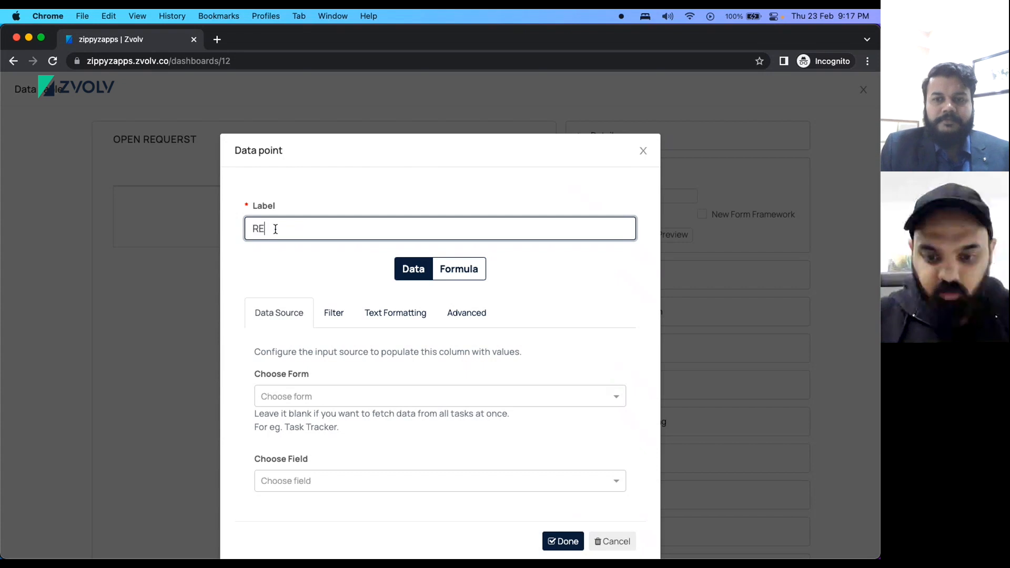
{"action": "type", "text": "quest Number"}
{"action": "left_click", "coordinate": [268, 237]}
{"action": "key", "text": "BackSpace"}
{"action": "type", "text": "e"}
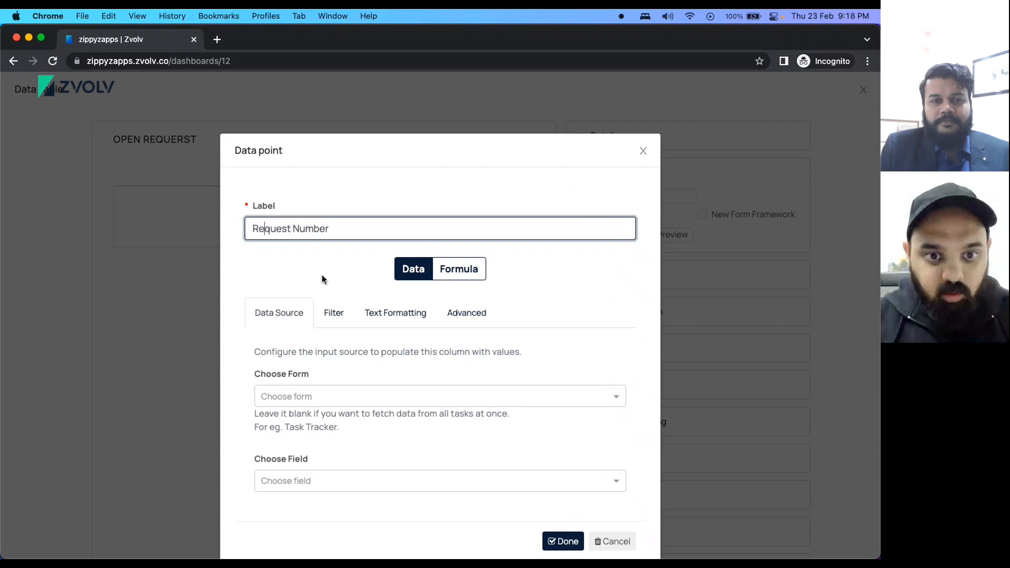
Source the data point from Capex Requisition's Capex Number field and save it.
{"action": "left_click", "coordinate": [310, 394]}
{"action": "type", "text": "ca"}
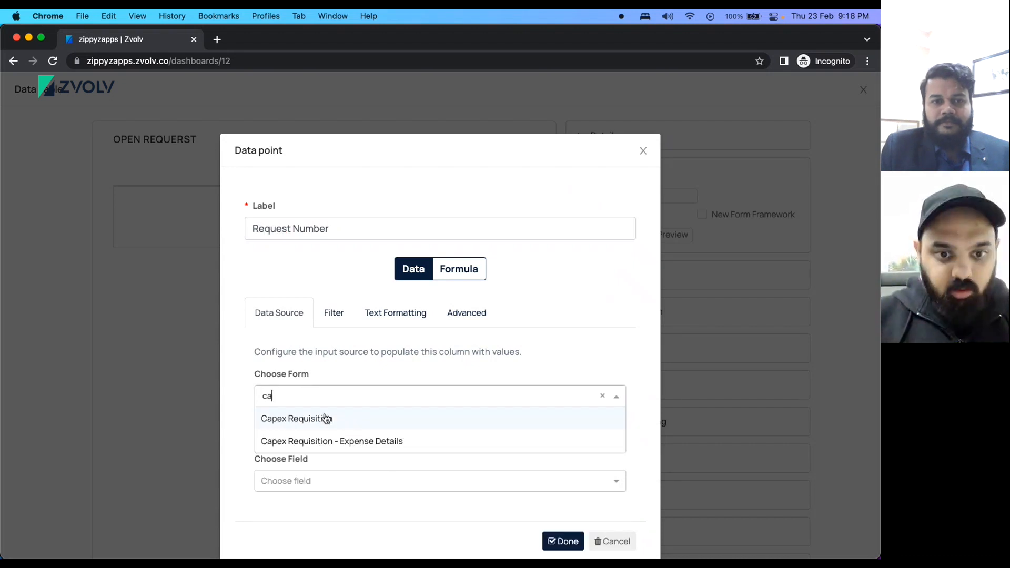
{"action": "left_click", "coordinate": [324, 418]}
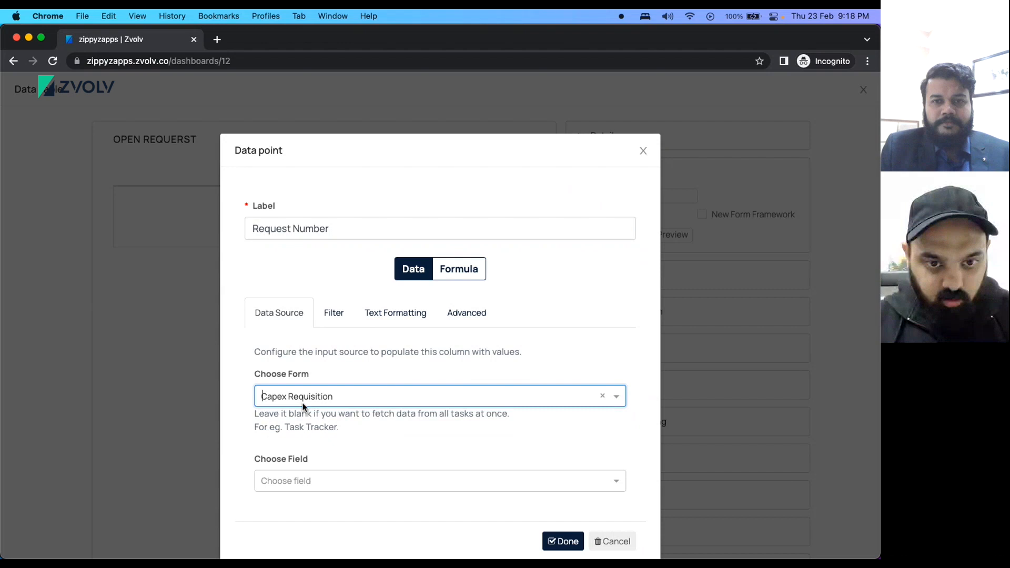
{"action": "left_click", "coordinate": [303, 406]}
{"action": "type", "text": "re"}
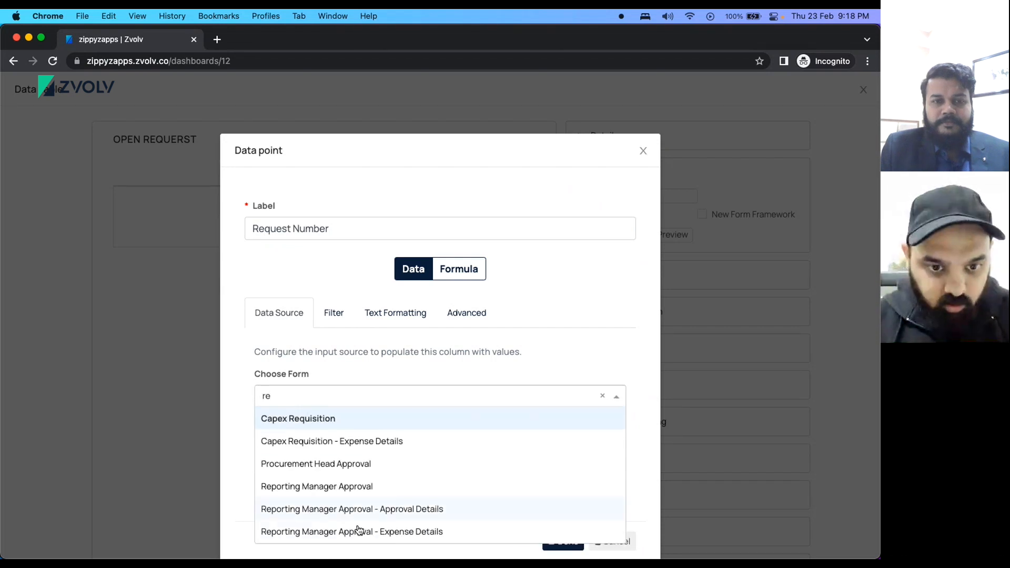
{"action": "key", "text": "BackSpace"}
{"action": "key", "text": "BackSpace"}
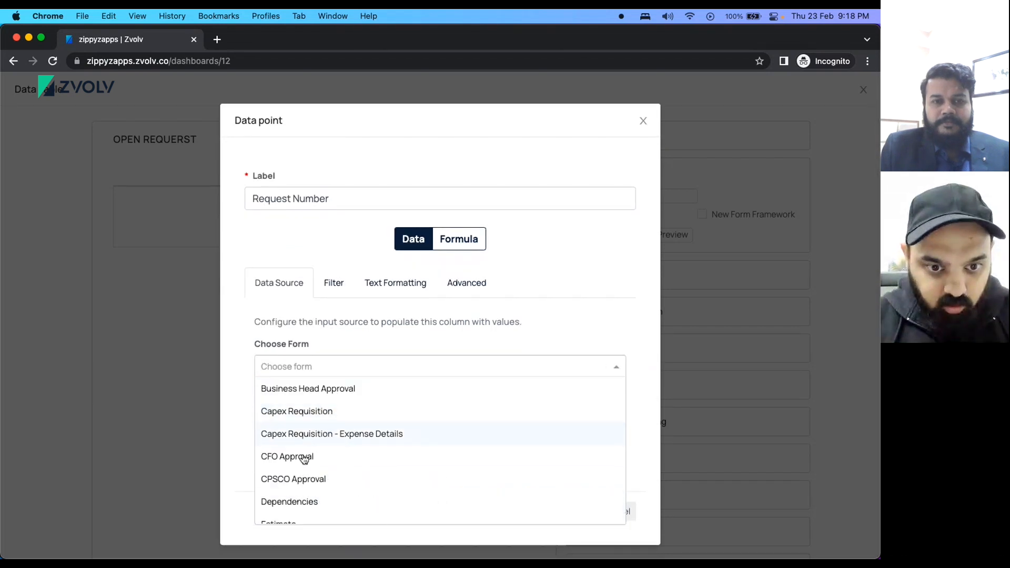
{"action": "scroll", "coordinate": [316, 499], "scroll_direction": "down", "scroll_amount": 3}
{"action": "scroll", "coordinate": [316, 507], "scroll_direction": "up", "scroll_amount": 4}
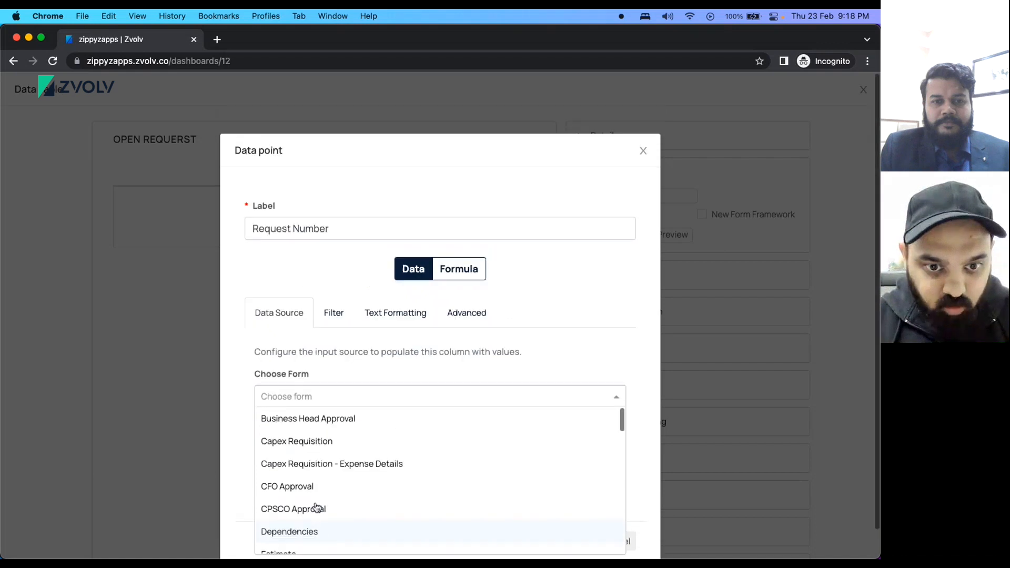
{"action": "left_click", "coordinate": [297, 442]}
{"action": "left_click", "coordinate": [326, 478]}
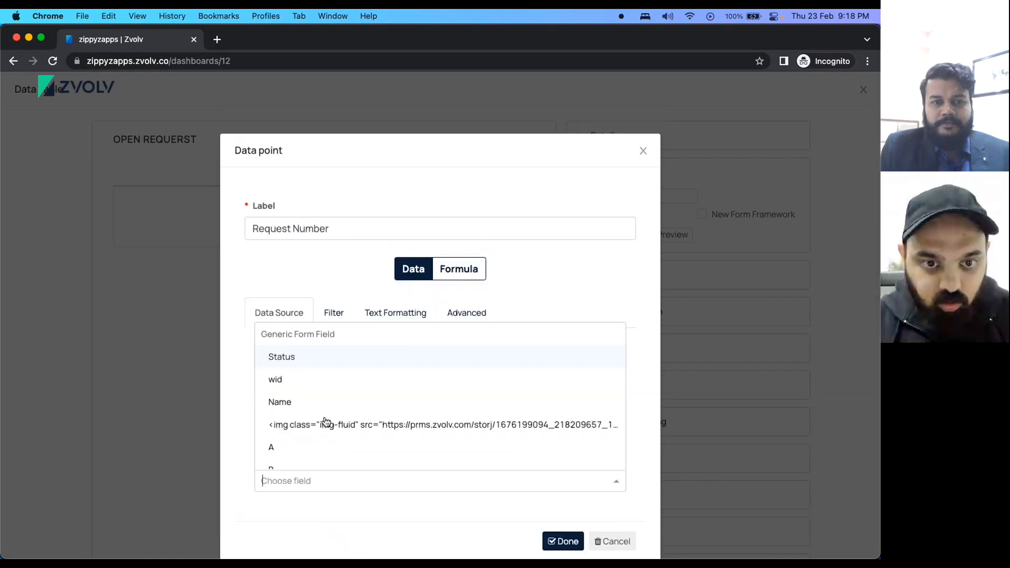
{"action": "scroll", "coordinate": [302, 427], "scroll_direction": "down", "scroll_amount": 4}
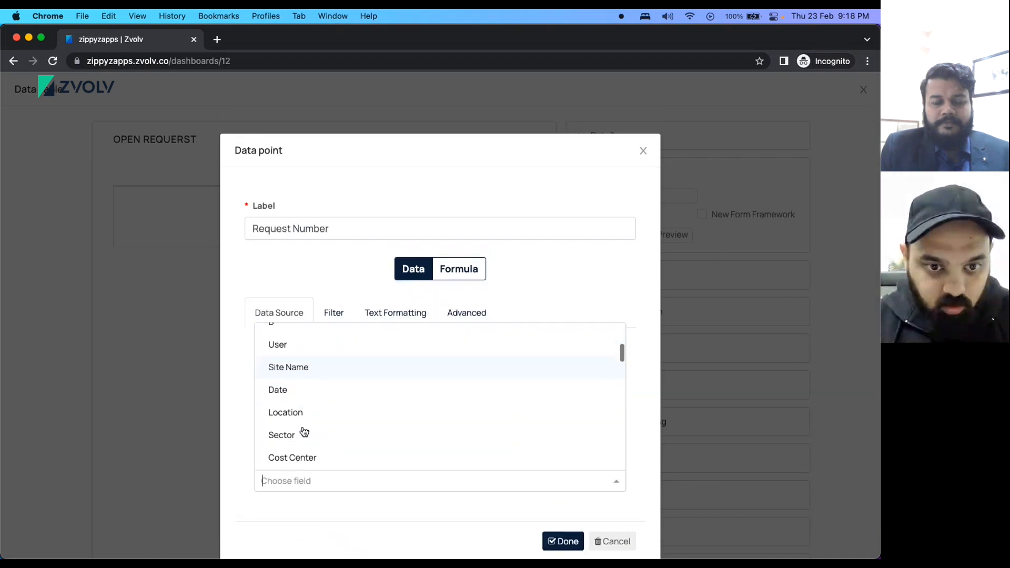
{"action": "scroll", "coordinate": [305, 434], "scroll_direction": "down", "scroll_amount": 3}
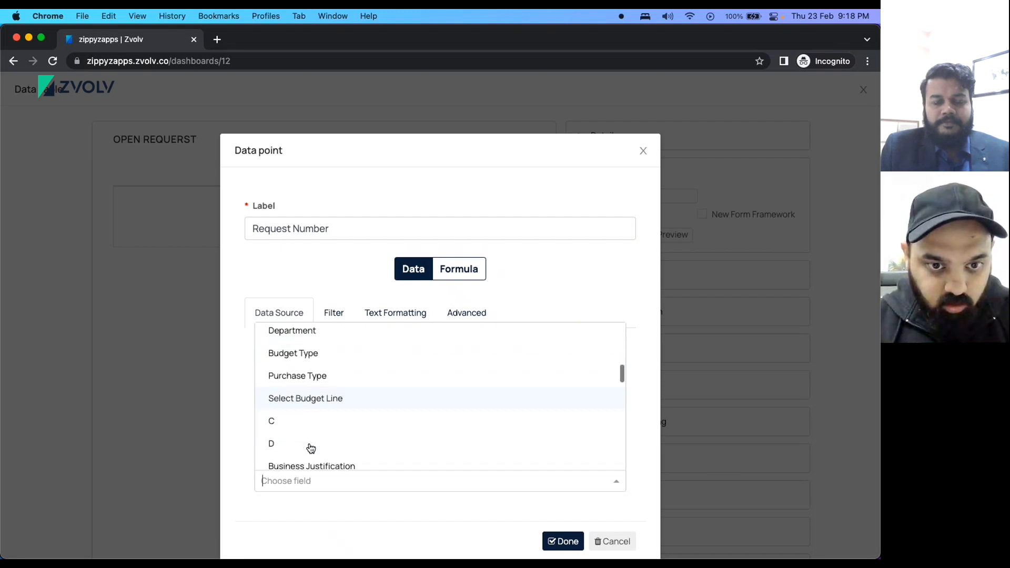
{"action": "type", "text": "ca"}
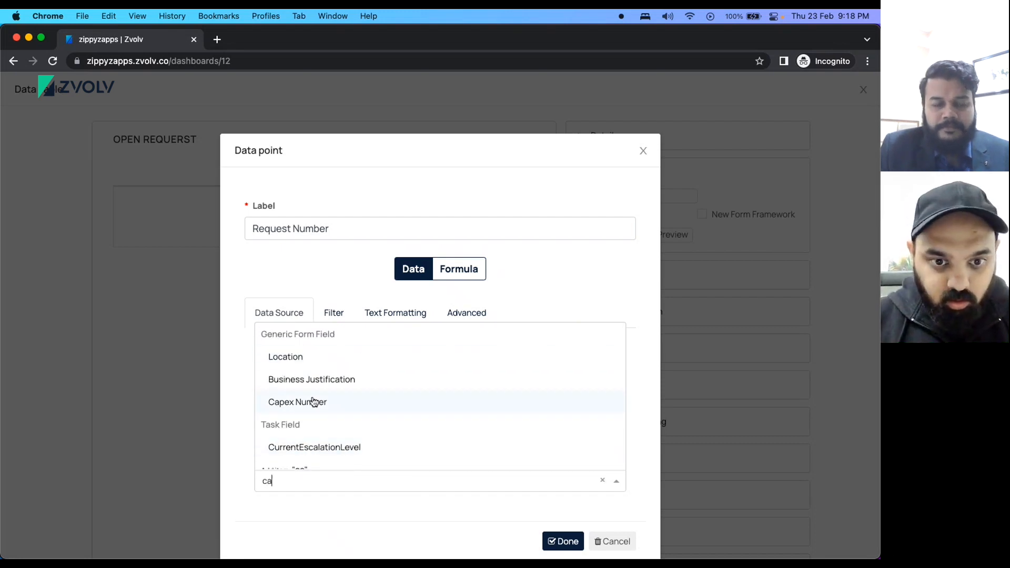
{"action": "left_click", "coordinate": [313, 402]}
{"action": "left_click", "coordinate": [561, 541]}
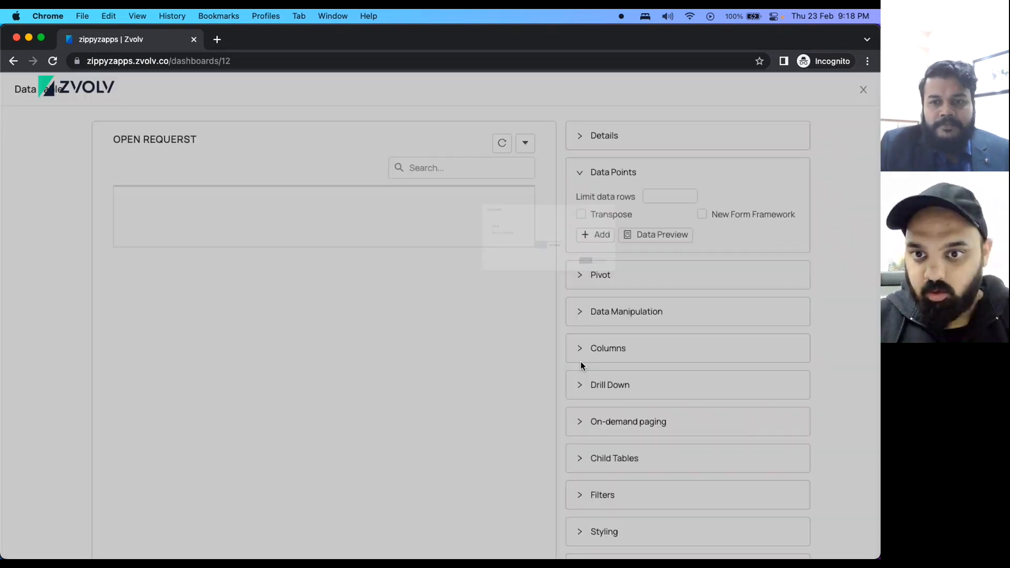
Add a 'Requested By' data point using Capex Requisition's User field.
{"action": "left_click", "coordinate": [601, 263]}
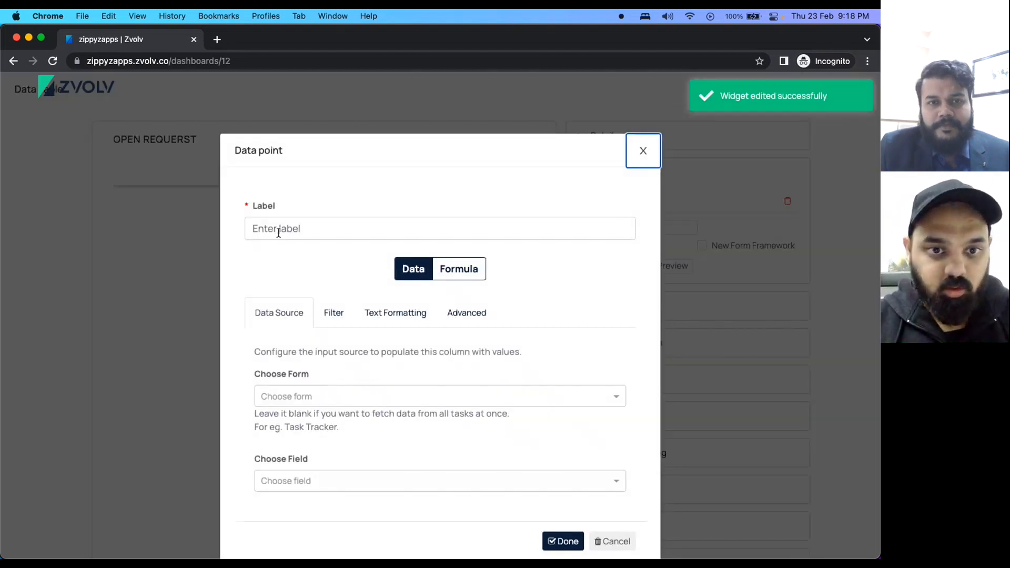
{"action": "left_click", "coordinate": [278, 233]}
{"action": "type", "text": "Request"}
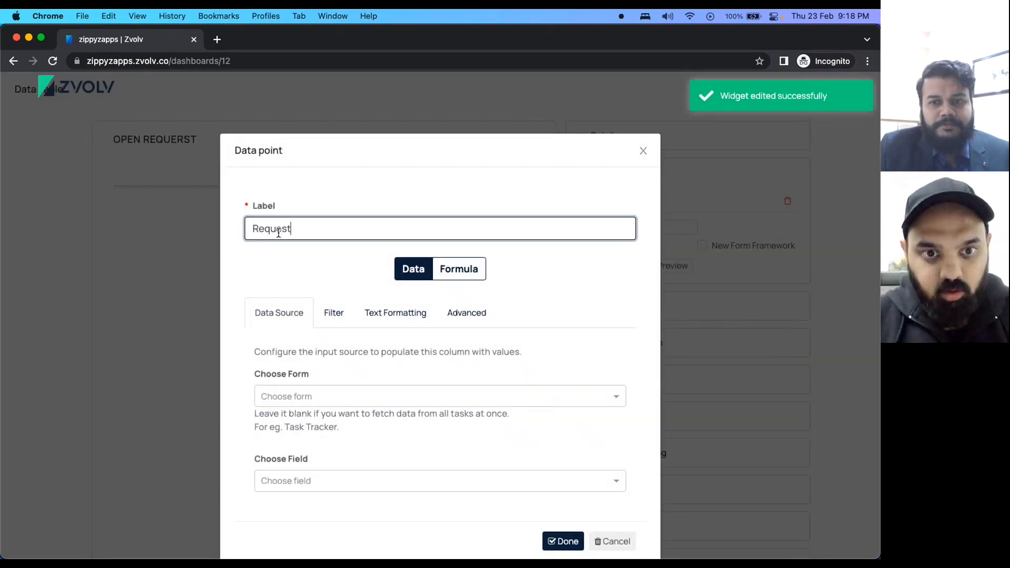
{"action": "type", "text": "ed By"}
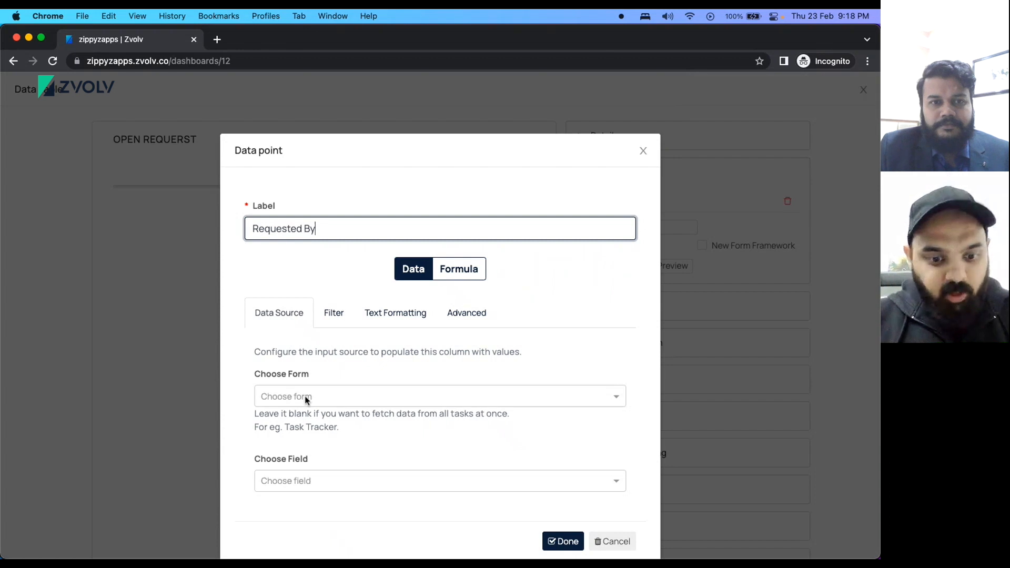
{"action": "left_click", "coordinate": [307, 397]}
{"action": "type", "text": "cape"}
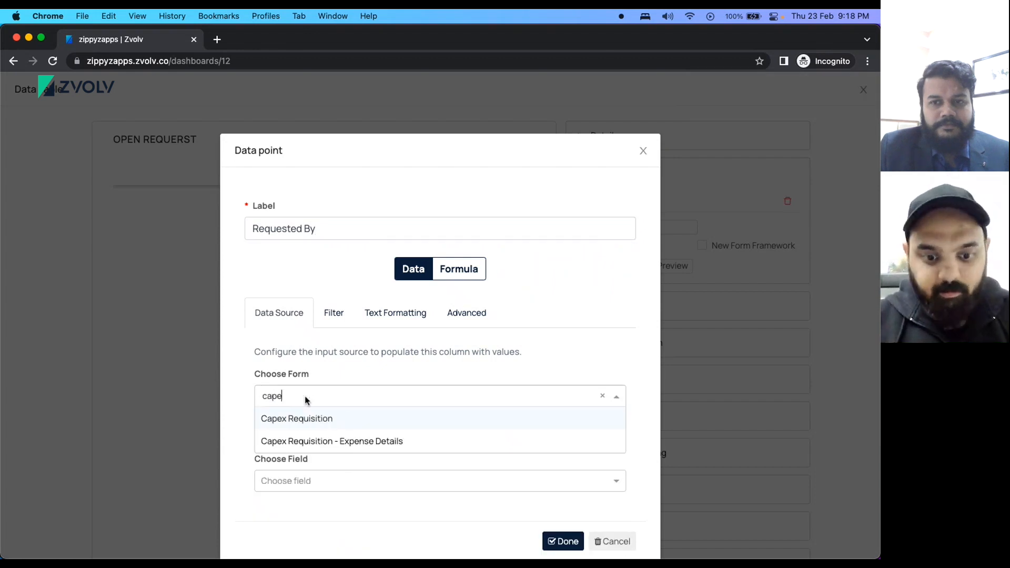
{"action": "type", "text": "x"}
{"action": "left_click", "coordinate": [318, 418]}
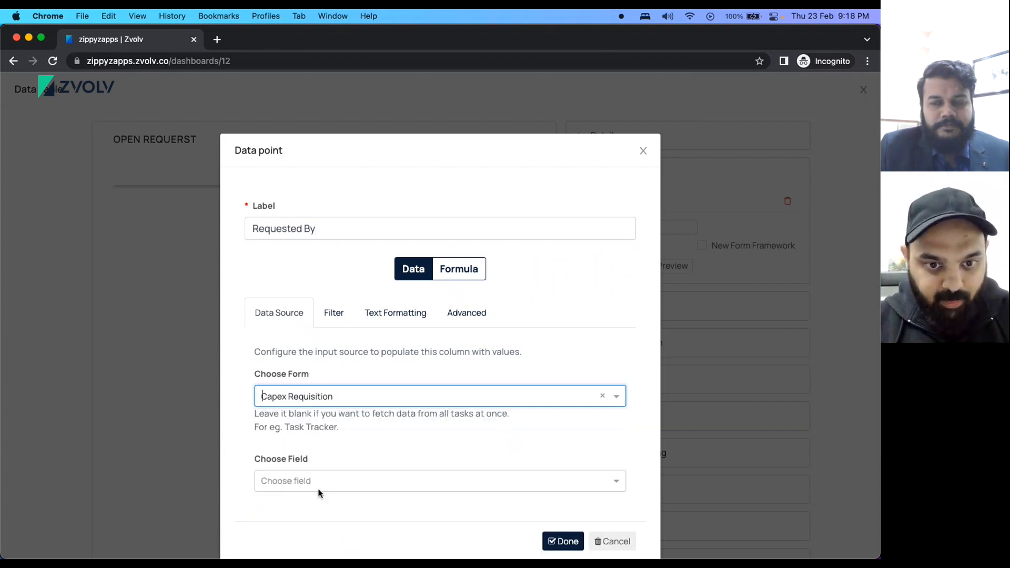
{"action": "left_click", "coordinate": [314, 485]}
{"action": "type", "text": "req"}
{"action": "key", "text": "BackSpace"}
{"action": "key", "text": "BackSpace"}
{"action": "key", "text": "BackSpace"}
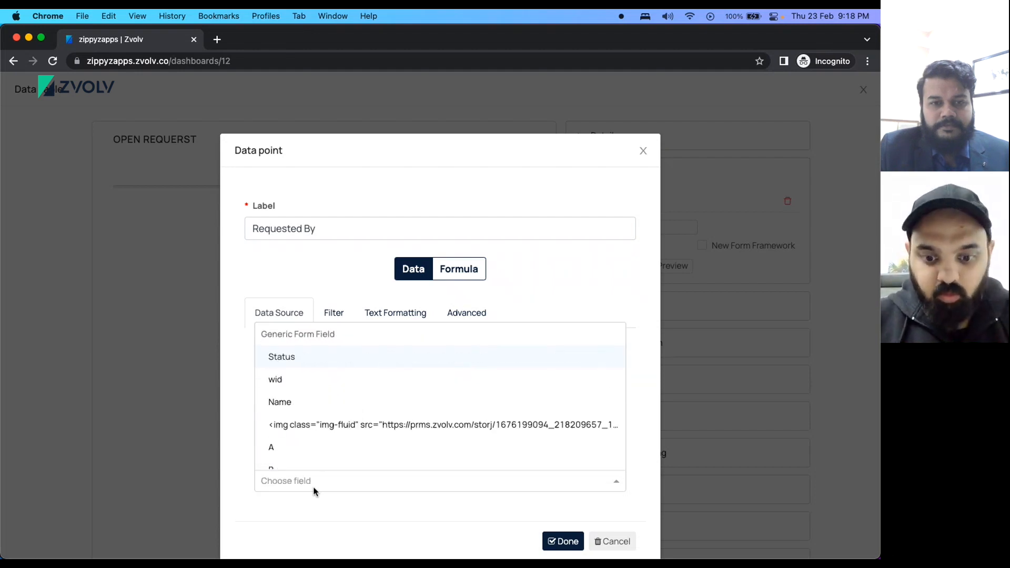
{"action": "type", "text": "use"}
{"action": "left_click", "coordinate": [277, 437]}
{"action": "left_click", "coordinate": [558, 542]}
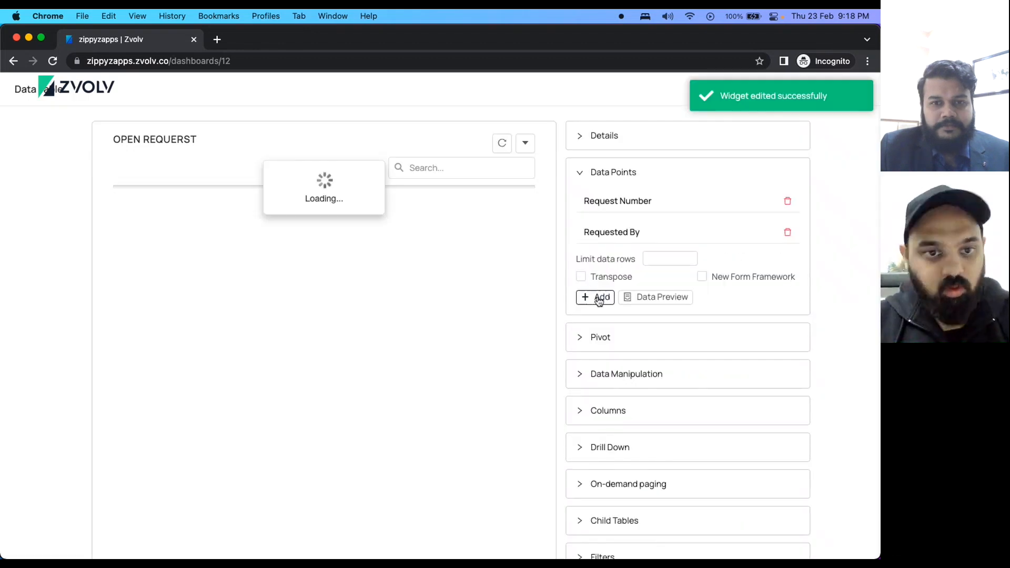
Add a 'Requested On' data point using Capex Requisition's Date field.
{"action": "left_click", "coordinate": [599, 298]}
{"action": "left_click", "coordinate": [265, 234]}
{"action": "type", "text": "Requested Or"}
{"action": "key", "text": "BackSpace"}
{"action": "type", "text": "n"}
{"action": "left_click", "coordinate": [314, 399]}
{"action": "type", "text": "cap"}
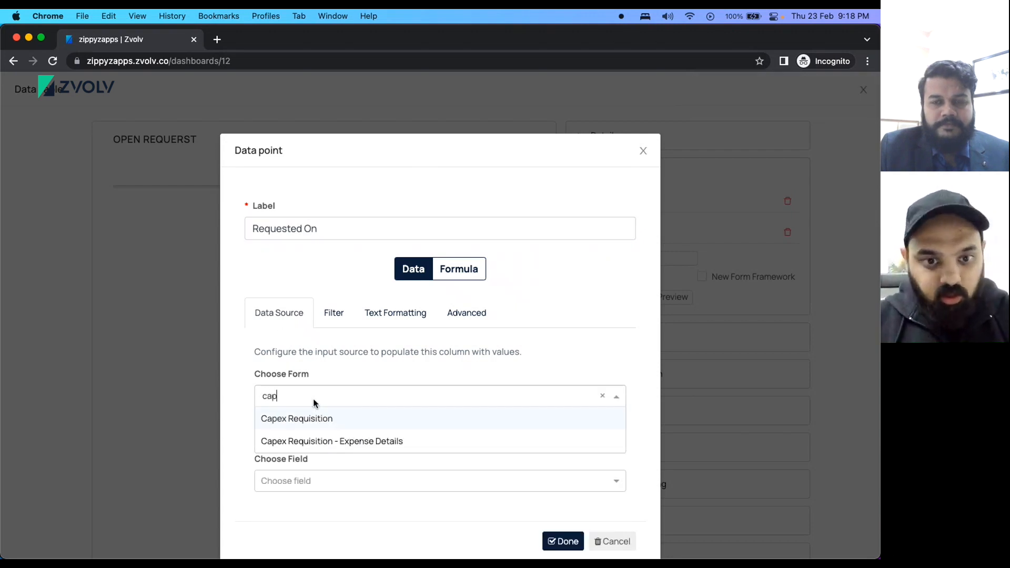
{"action": "left_click", "coordinate": [333, 419]}
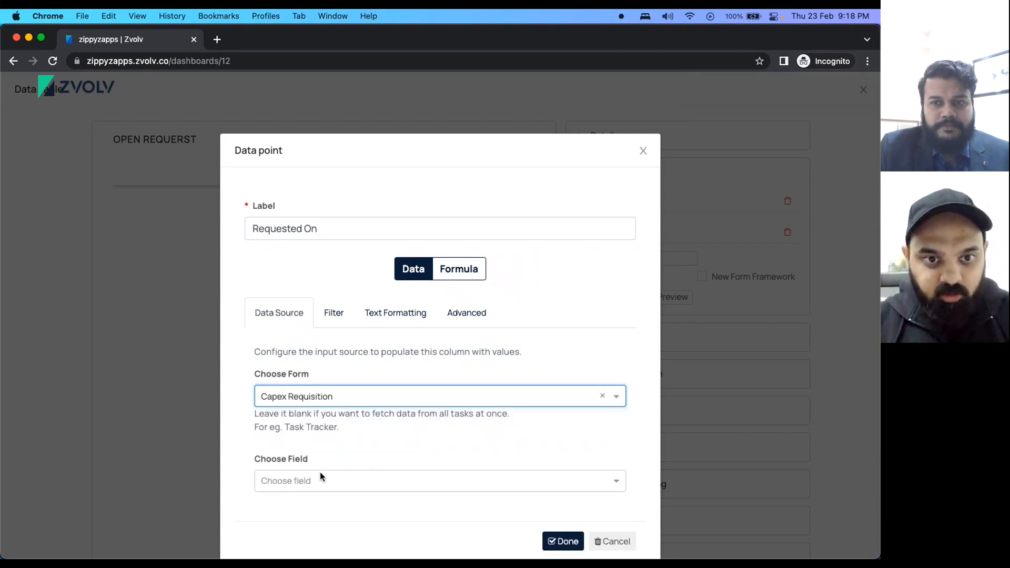
{"action": "left_click", "coordinate": [321, 476]}
{"action": "type", "text": "o"}
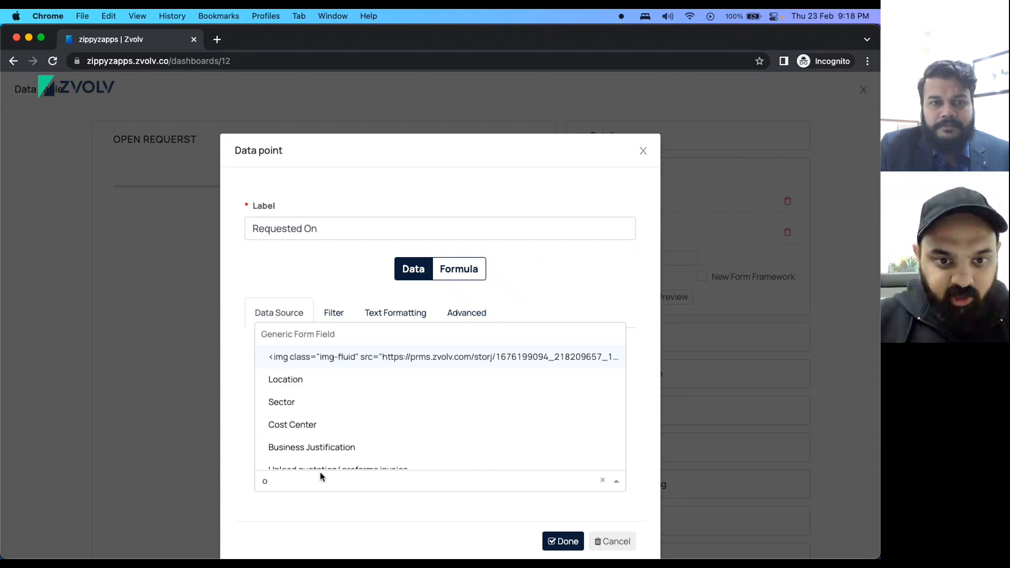
{"action": "key", "text": "BackSpace"}
{"action": "type", "text": "date"}
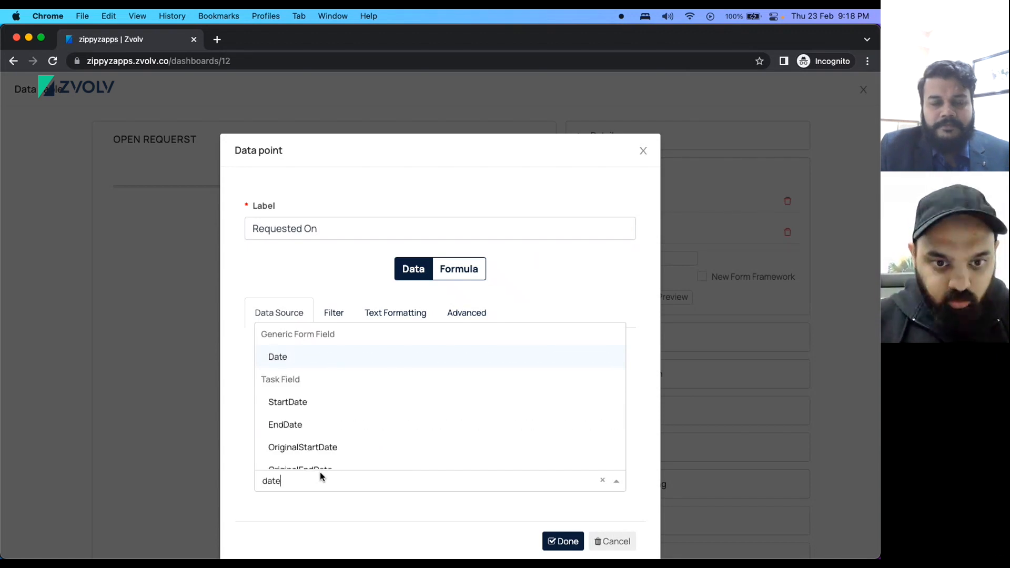
{"action": "left_click", "coordinate": [291, 358]}
{"action": "left_click", "coordinate": [563, 541]}
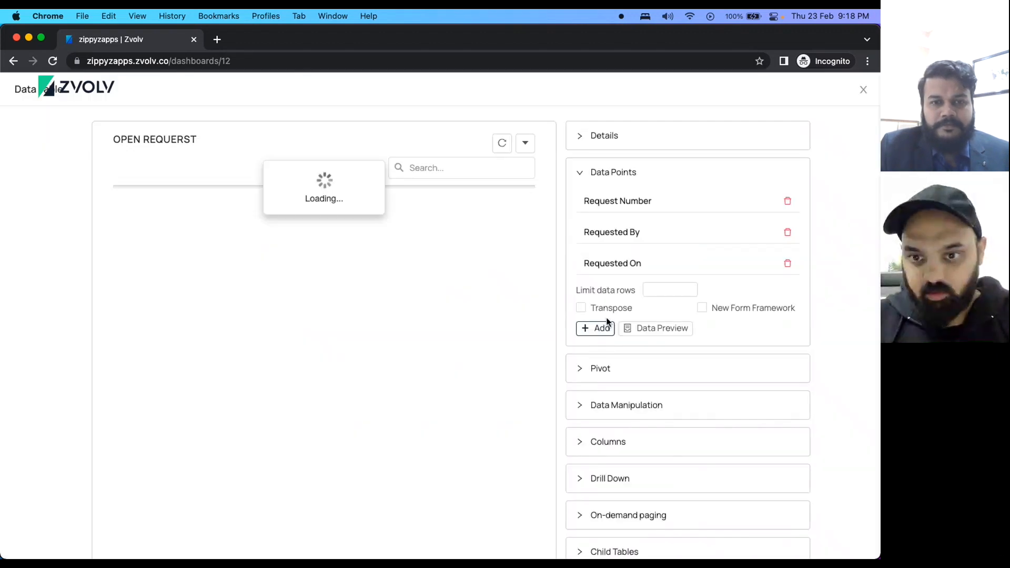
Add a Status data point from Capex Requisition's Status field.
{"action": "left_click", "coordinate": [605, 327]}
{"action": "left_click", "coordinate": [285, 232]}
{"action": "type", "text": "Statis"}
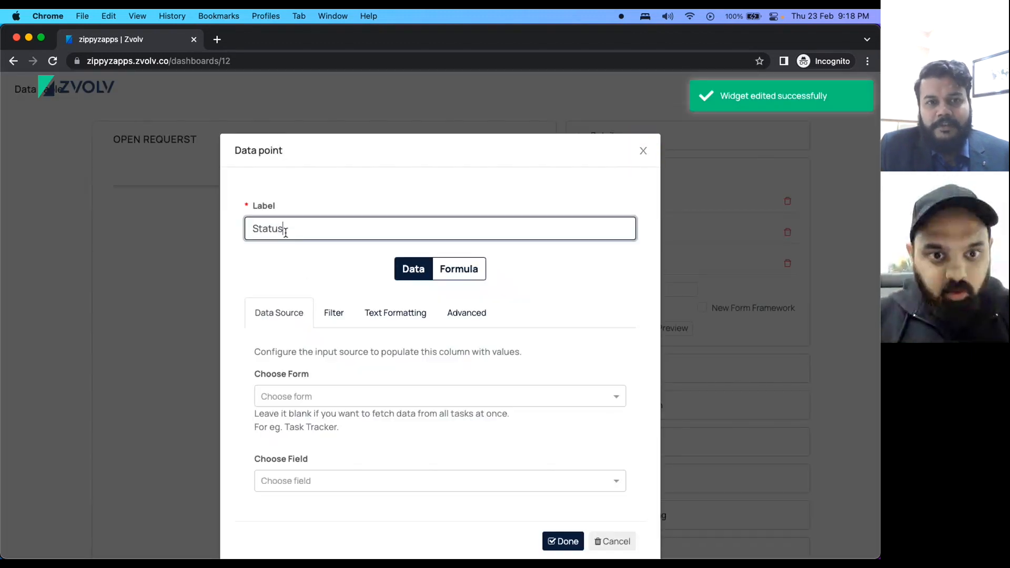
{"action": "left_click", "coordinate": [271, 397]}
{"action": "type", "text": "capex"}
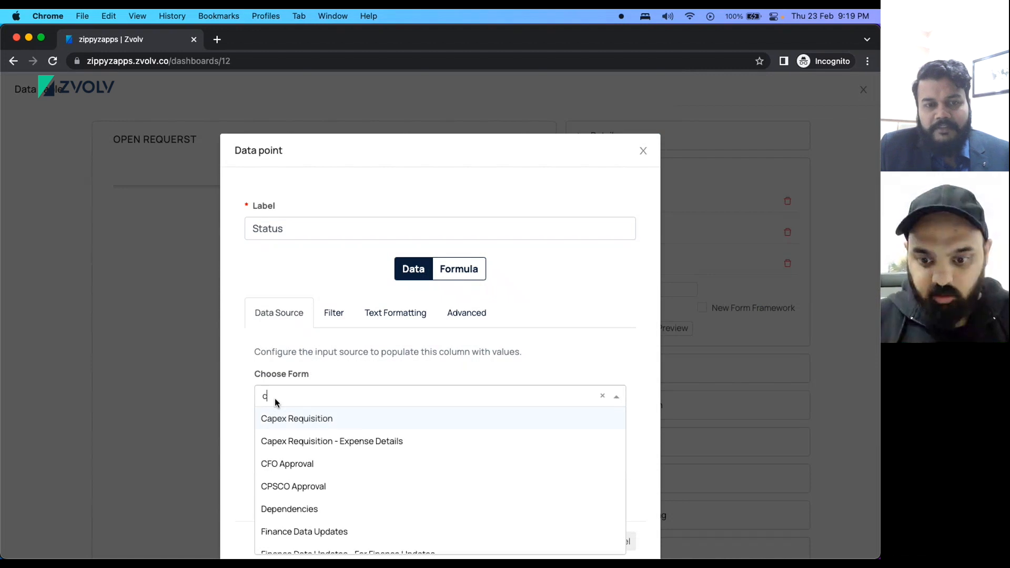
{"action": "key", "text": "Return"}
{"action": "key", "text": "Tab"}
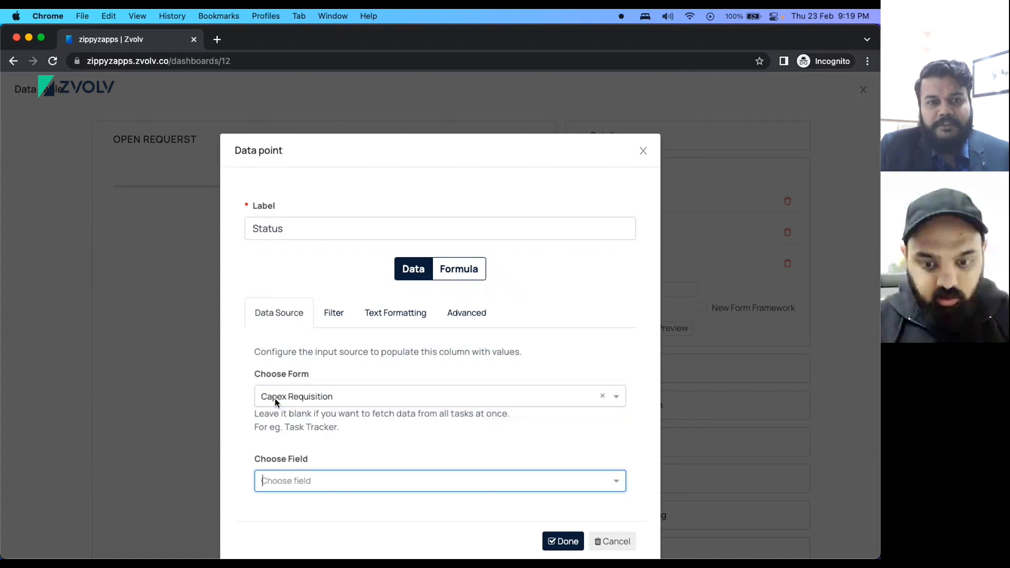
{"action": "type", "text": "Cap"}
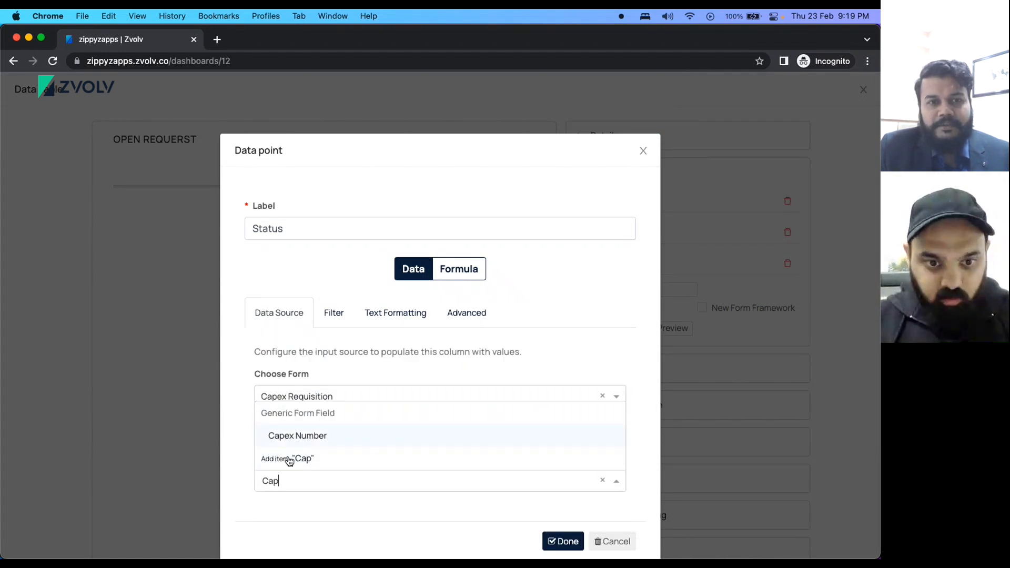
{"action": "key", "text": "BackSpace"}
{"action": "key", "text": "BackSpace"}
{"action": "key", "text": "BackSpace"}
{"action": "type", "text": "Status"}
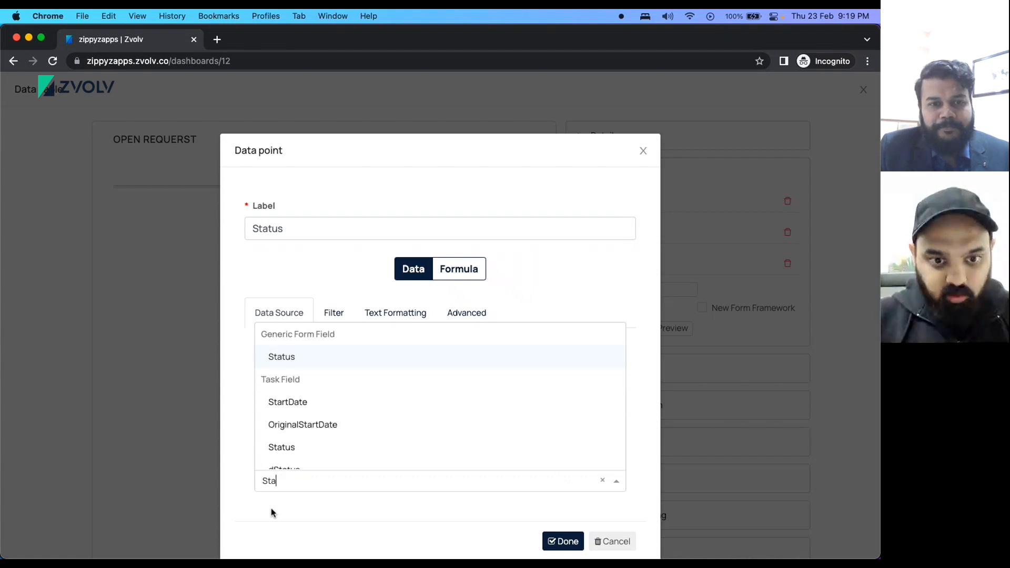
{"action": "key", "text": "Return"}
{"action": "left_click", "coordinate": [574, 548]}
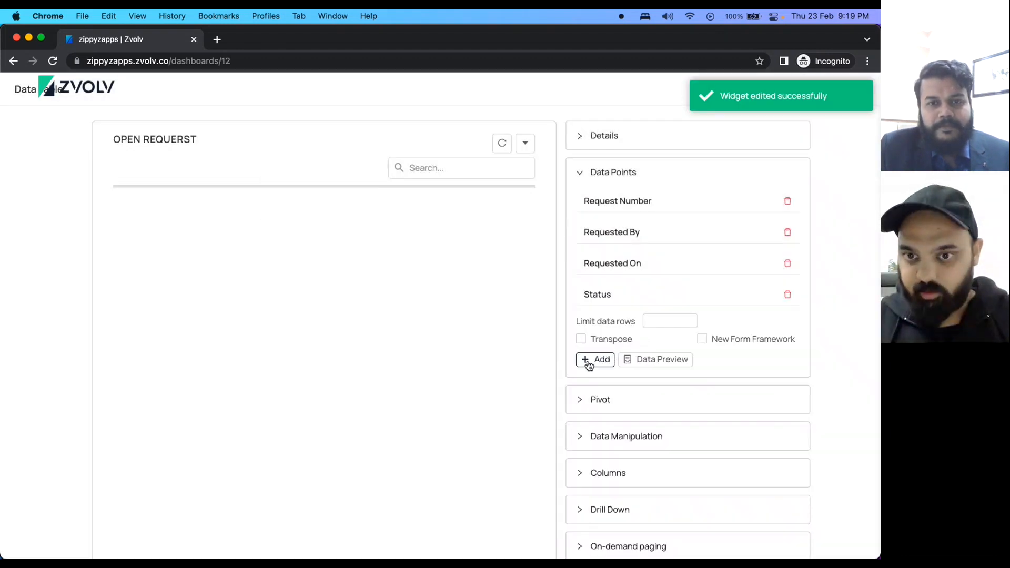
Discard an empty data point, then start a new one sourced from Capex Requisition.
{"action": "left_click", "coordinate": [591, 358]}
{"action": "left_click", "coordinate": [270, 222]}
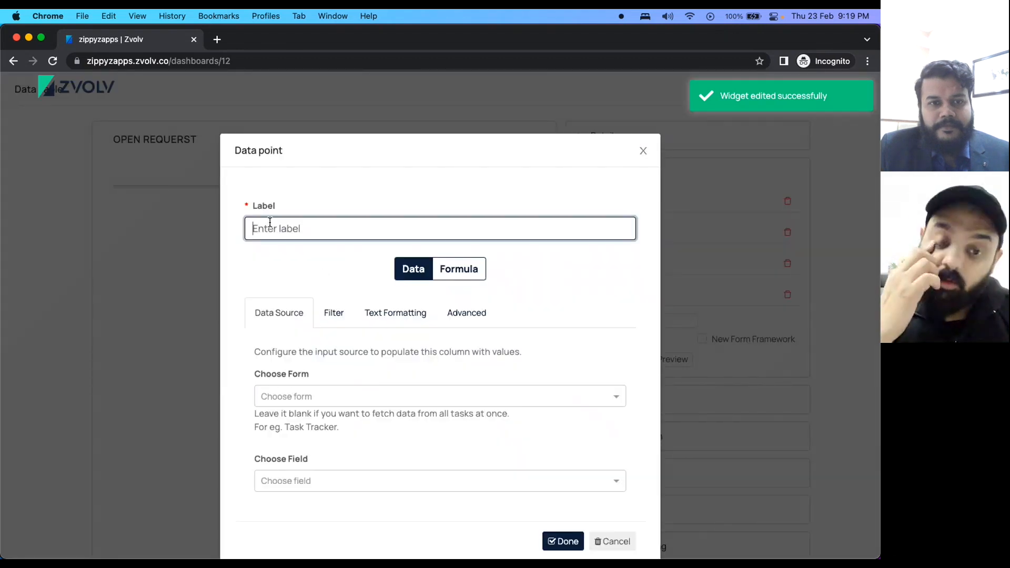
{"action": "type", "text": "C"}
{"action": "key", "text": "BackSpace"}
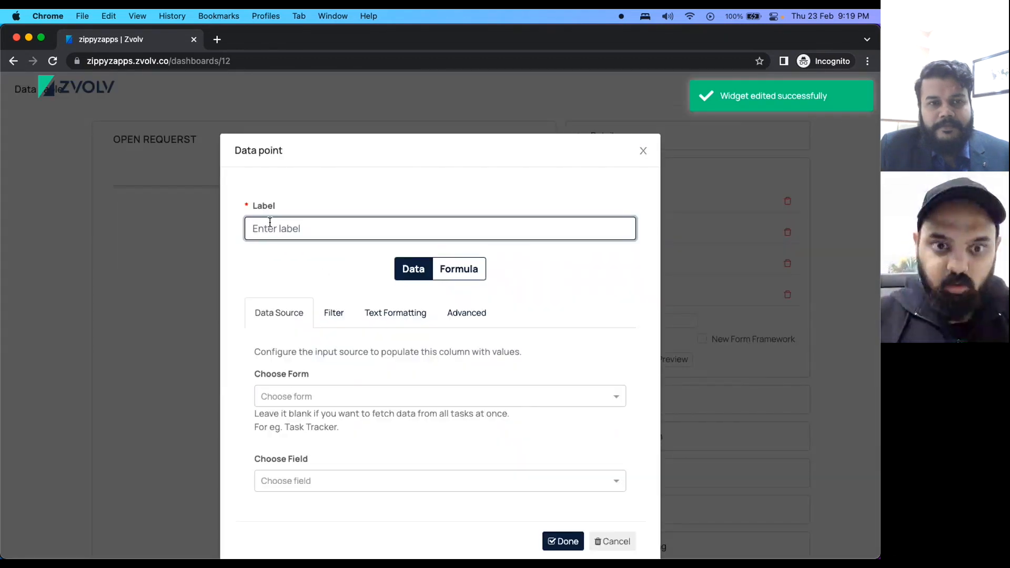
{"action": "left_click", "coordinate": [643, 151]}
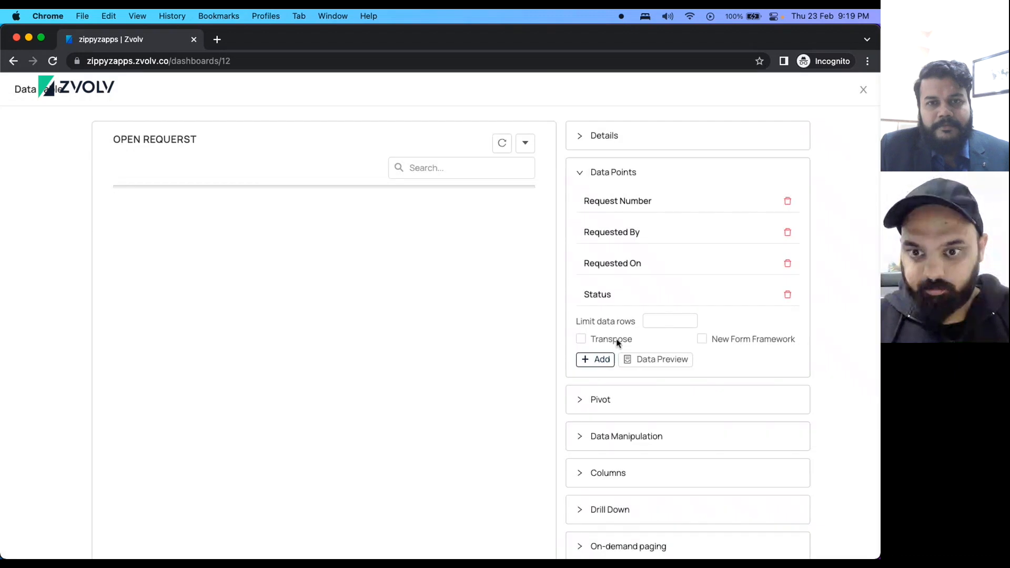
{"action": "left_click", "coordinate": [605, 357]}
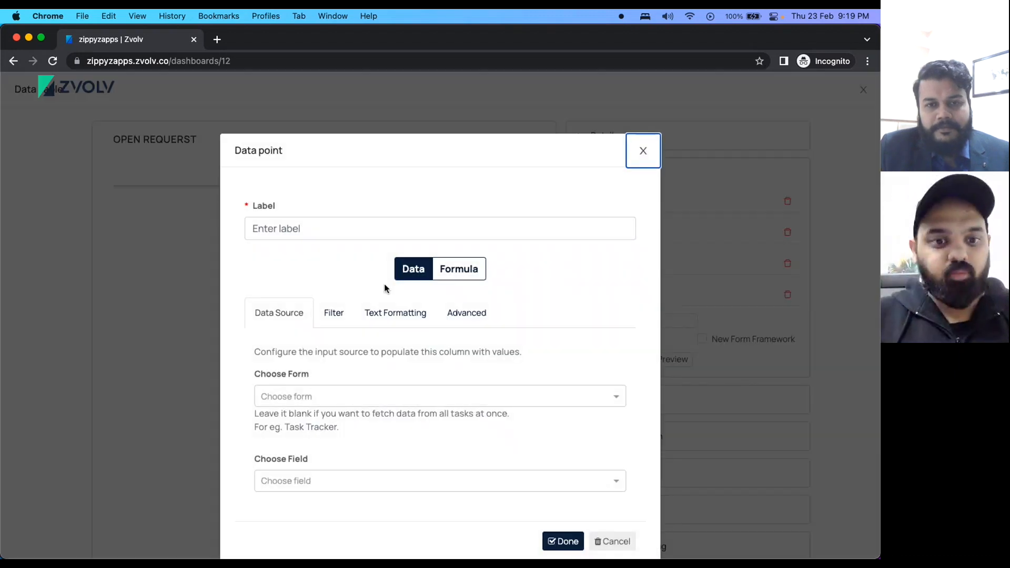
{"action": "left_click", "coordinate": [280, 232]}
{"action": "type", "text": "C"}
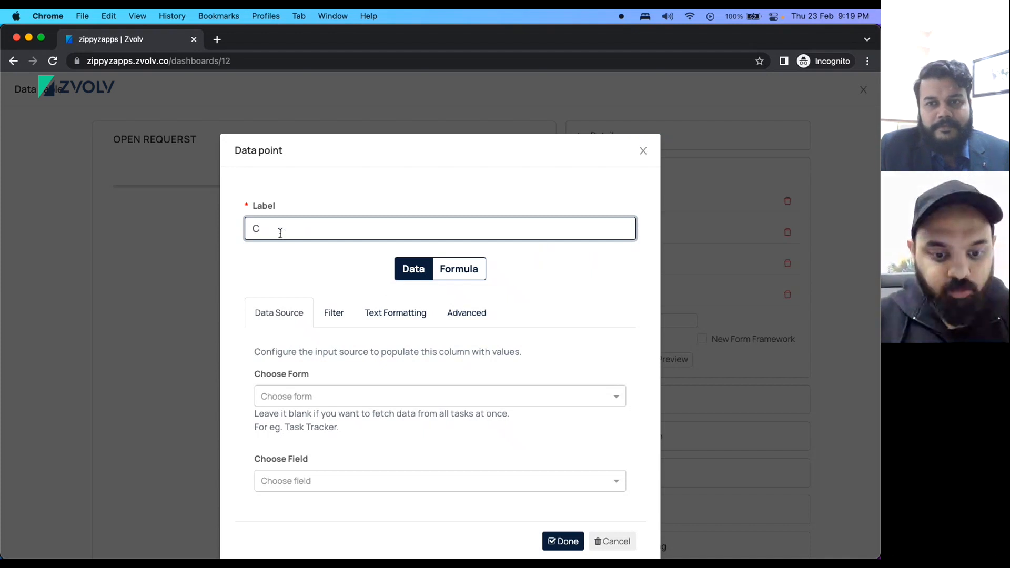
{"action": "left_click", "coordinate": [314, 402]}
{"action": "type", "text": "ca"}
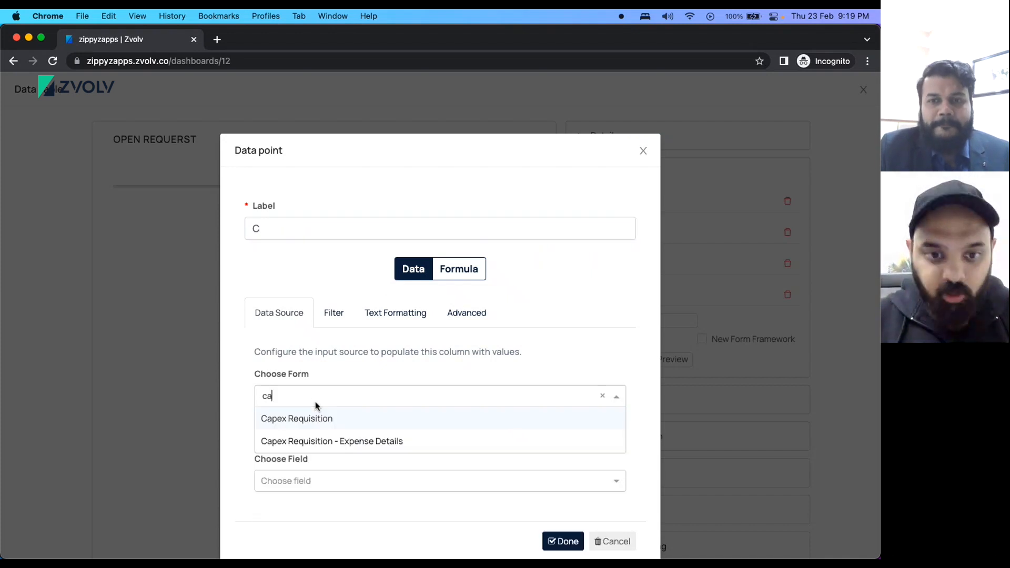
{"action": "left_click", "coordinate": [326, 425]}
Choose the Department field, label the data point 'Department', and save it.
{"action": "left_click", "coordinate": [324, 475]}
{"action": "scroll", "coordinate": [305, 402], "scroll_direction": "down", "scroll_amount": 5}
{"action": "scroll", "coordinate": [305, 403], "scroll_direction": "down", "scroll_amount": 2}
{"action": "scroll", "coordinate": [299, 383], "scroll_direction": "up", "scroll_amount": 3}
{"action": "scroll", "coordinate": [297, 363], "scroll_direction": "down", "scroll_amount": 2}
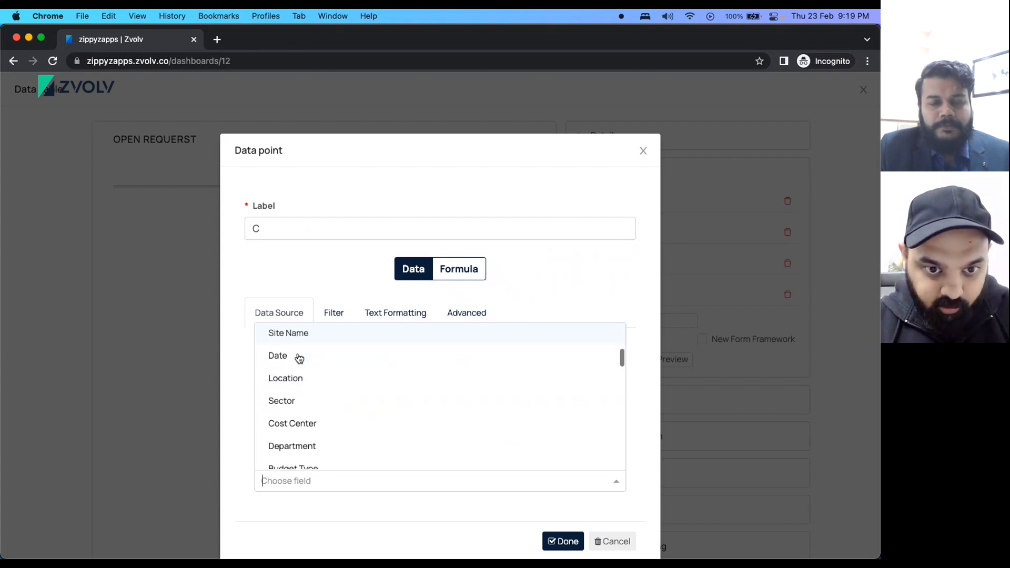
{"action": "left_click", "coordinate": [314, 435]}
{"action": "left_click", "coordinate": [270, 238]}
{"action": "key", "text": "BackSpace"}
{"action": "type", "text": "Departmenty"}
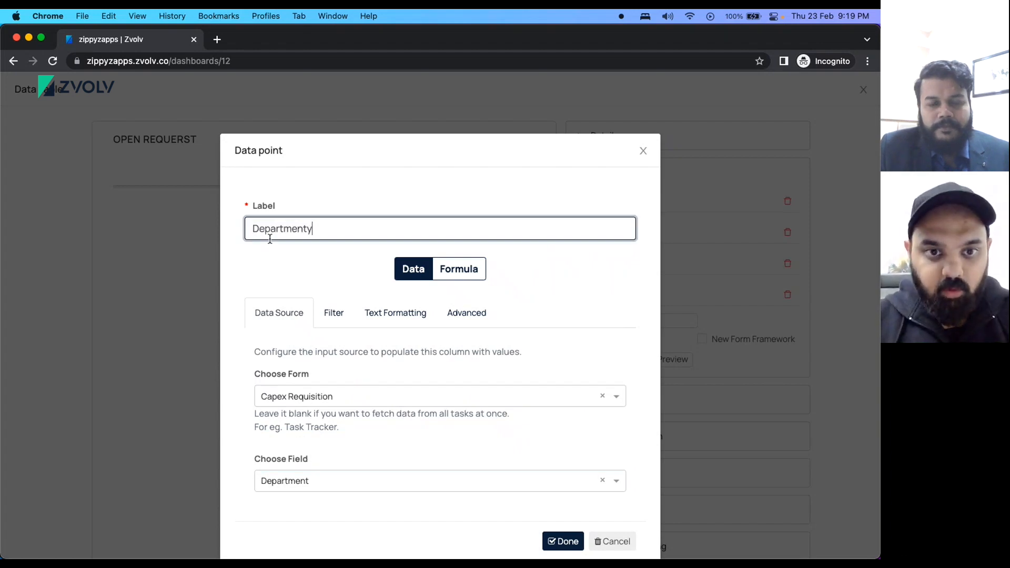
{"action": "key", "text": "BackSpace"}
{"action": "left_click", "coordinate": [563, 541]}
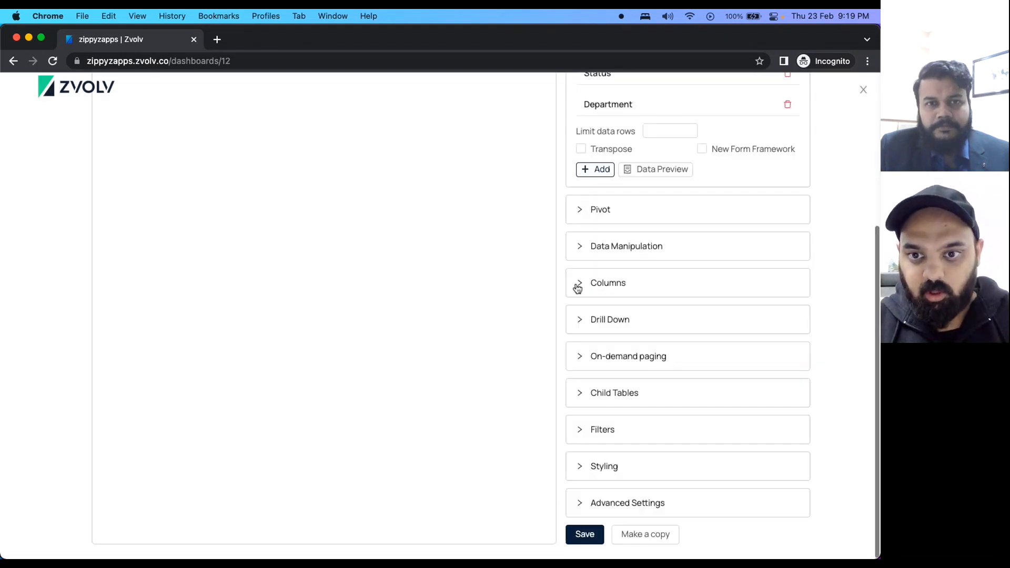
Add a table column mapped to the Request Number data point.
{"action": "left_click", "coordinate": [578, 287]}
{"action": "left_click", "coordinate": [597, 307]}
{"action": "left_click", "coordinate": [297, 211]}
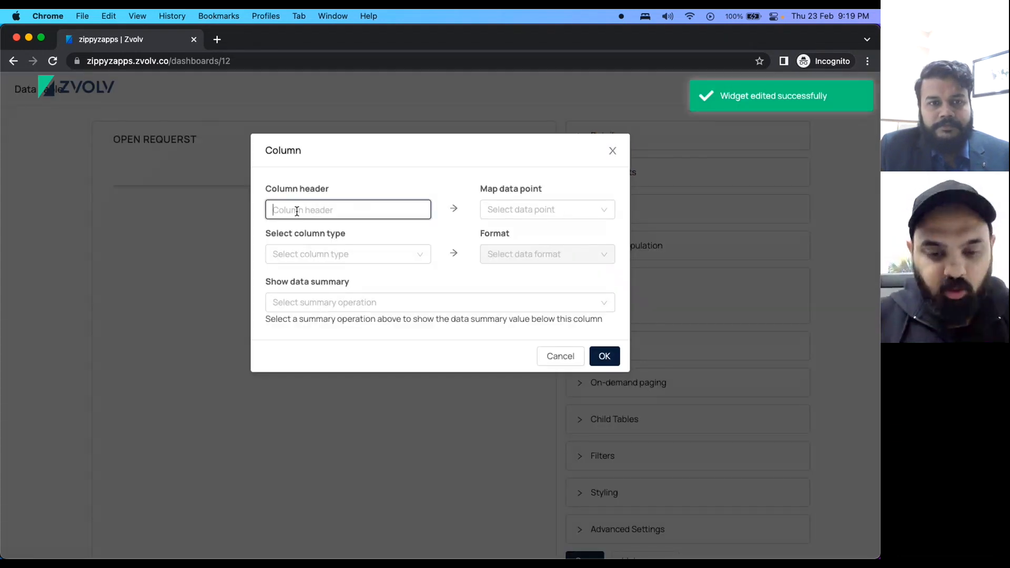
{"action": "left_click", "coordinate": [545, 212]}
{"action": "left_click", "coordinate": [513, 230]}
Give the column the header 'Request Number', make it Numeric, and add it.
{"action": "left_click", "coordinate": [303, 214]}
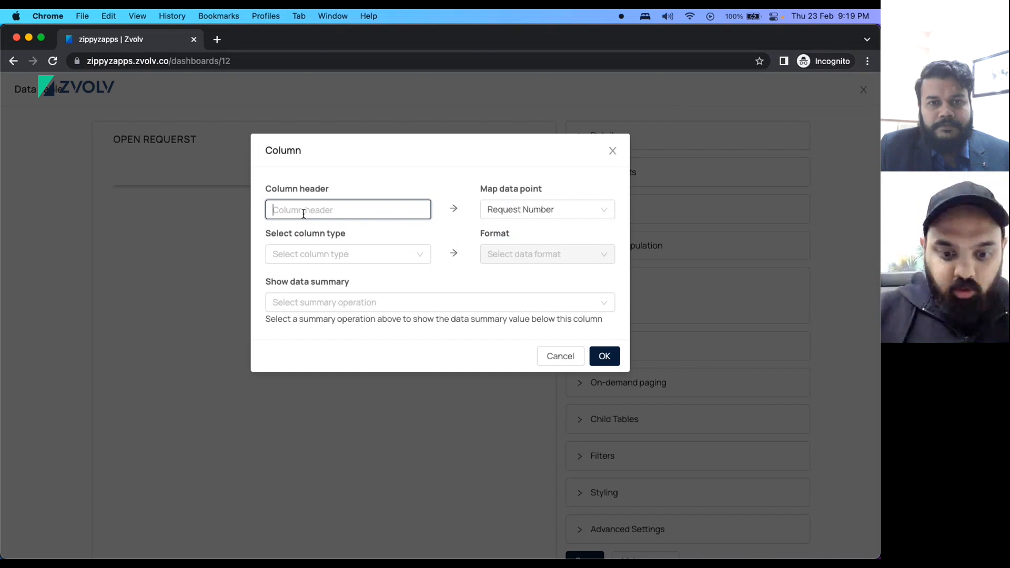
{"action": "type", "text": "ID"}
{"action": "key", "text": "BackSpace"}
{"action": "key", "text": "BackSpace"}
{"action": "type", "text": "R"}
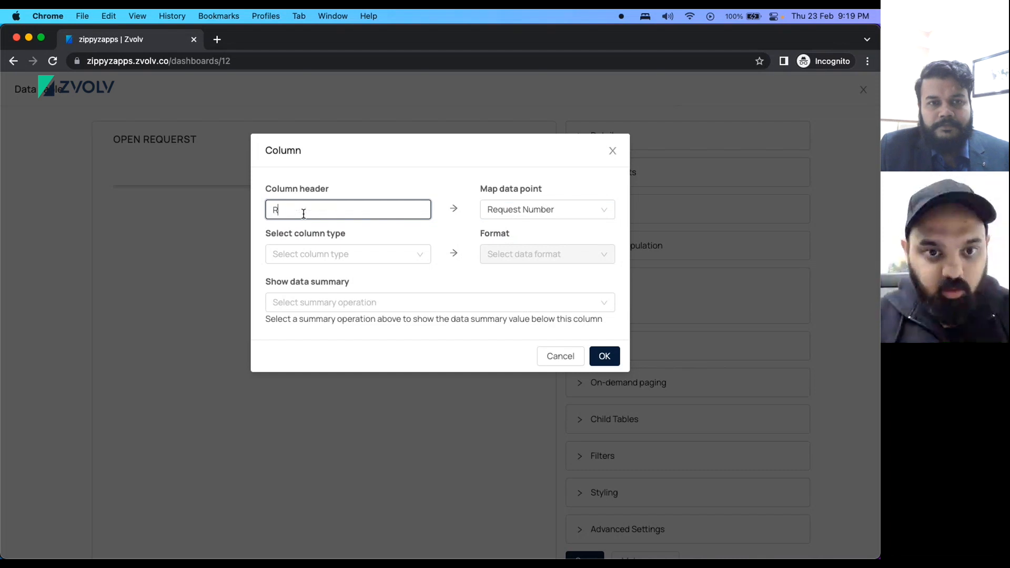
{"action": "type", "text": "EQUE"}
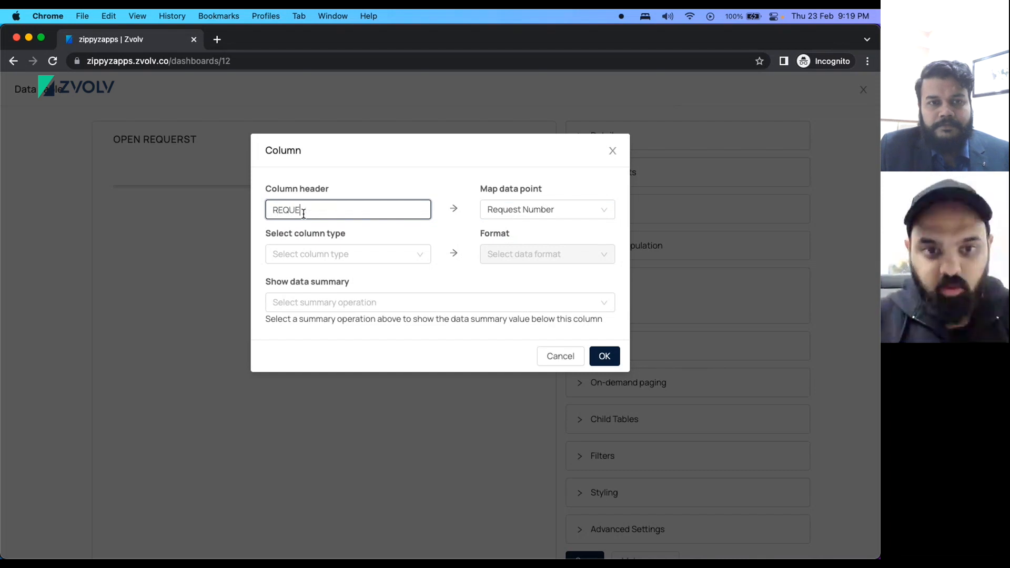
{"action": "type", "text": "ST NUMBER"}
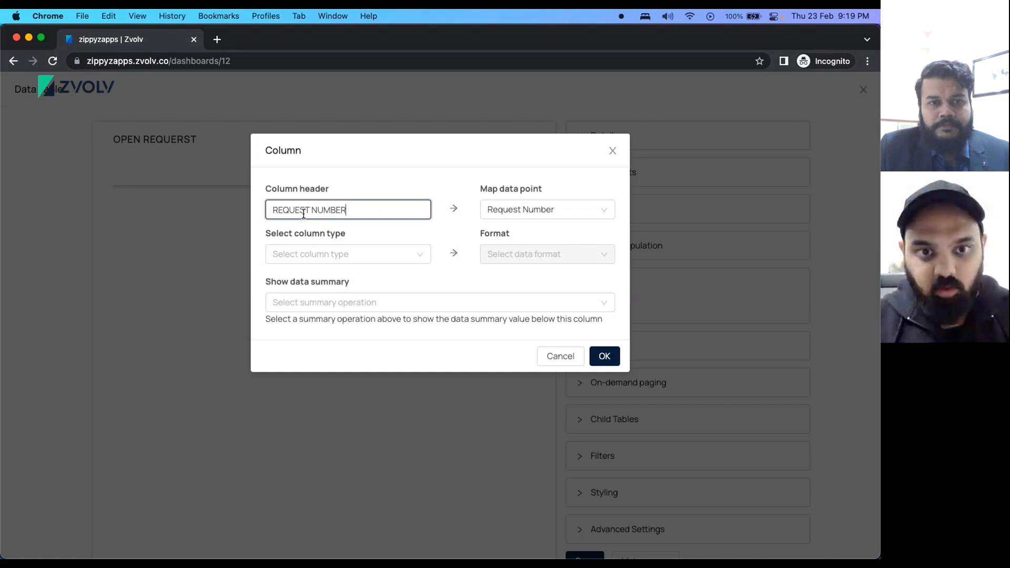
{"action": "triple_click", "coordinate": [370, 209]}
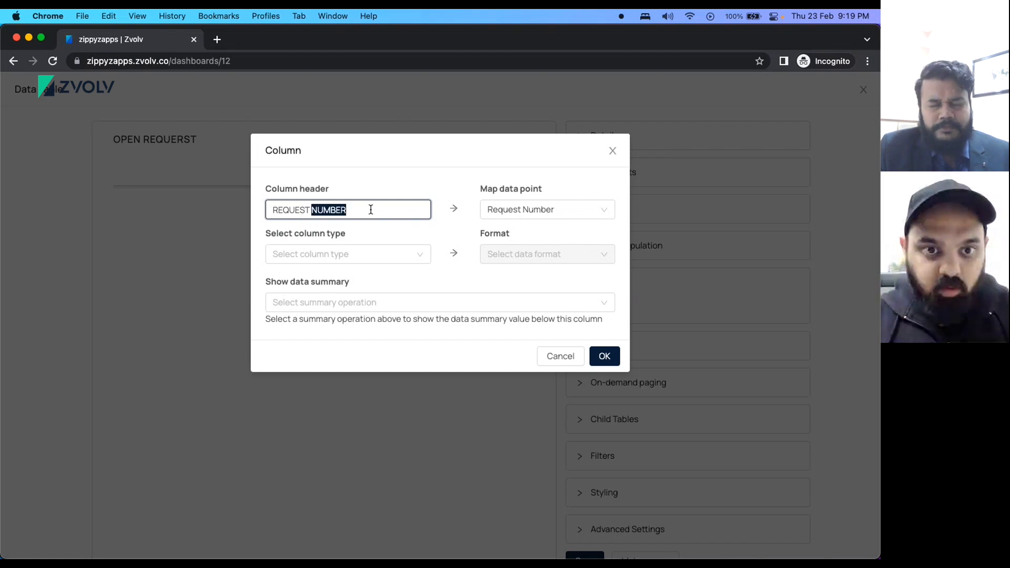
{"action": "key", "text": "BackSpace"}
{"action": "type", "text": "Requrst"}
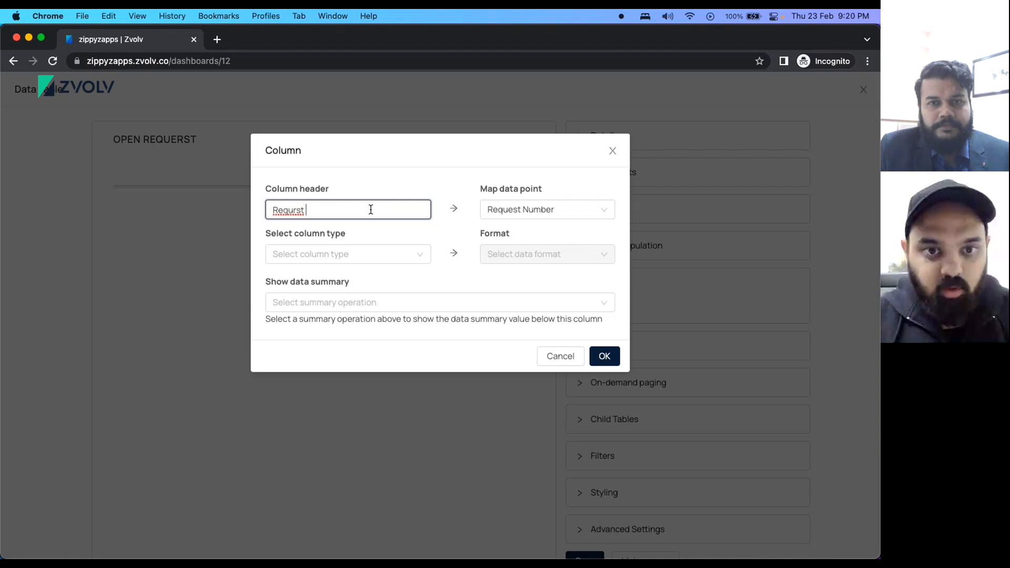
{"action": "key", "text": "BackSpace"}
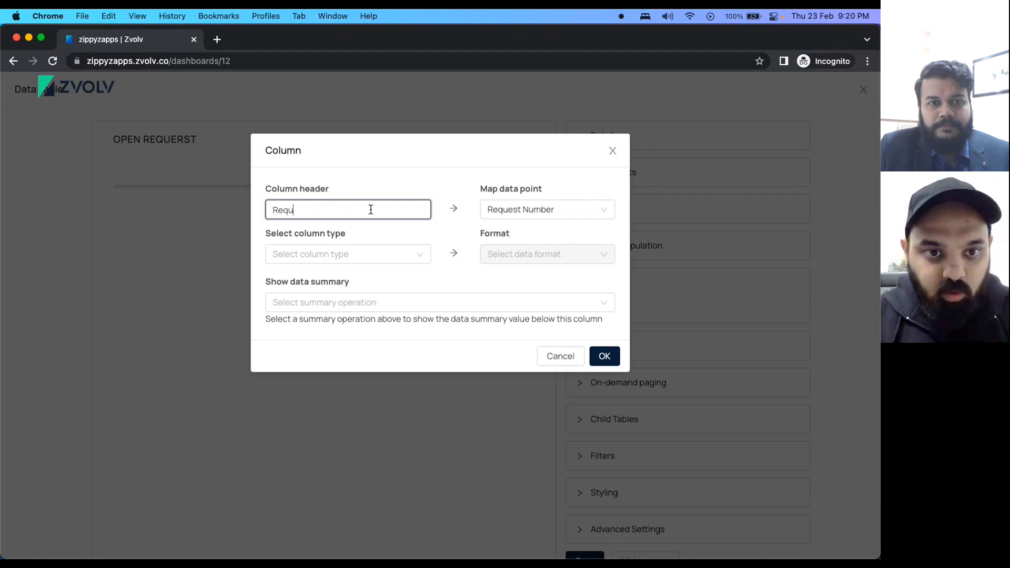
{"action": "type", "text": "quest Number"}
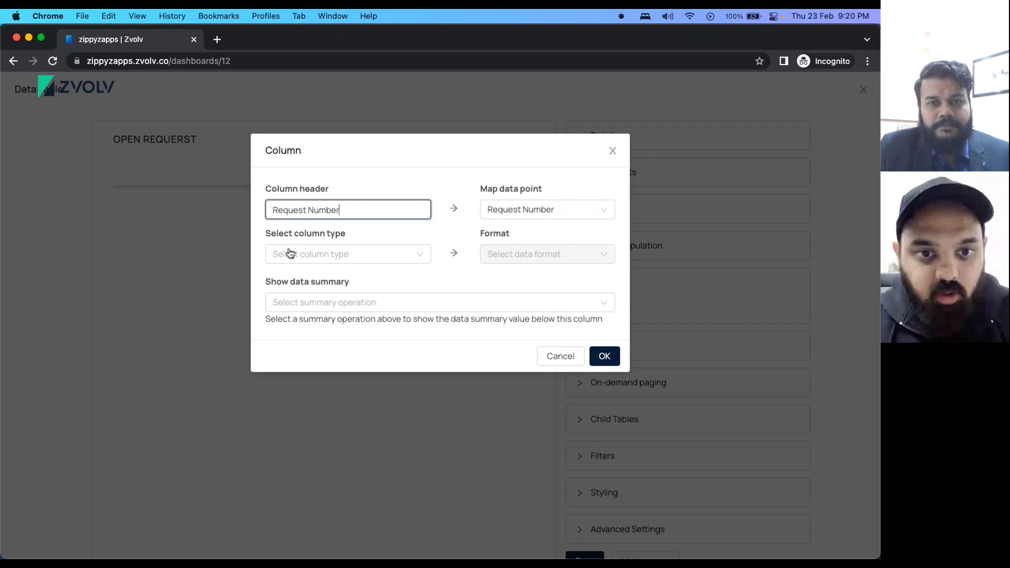
{"action": "left_click", "coordinate": [289, 253]}
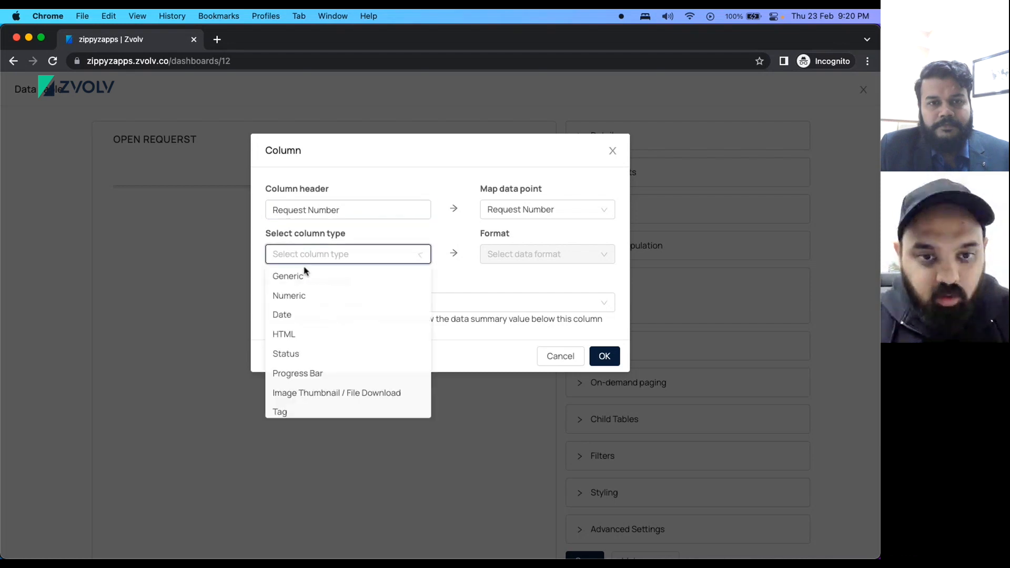
{"action": "left_click", "coordinate": [286, 296]}
{"action": "left_click", "coordinate": [608, 403]}
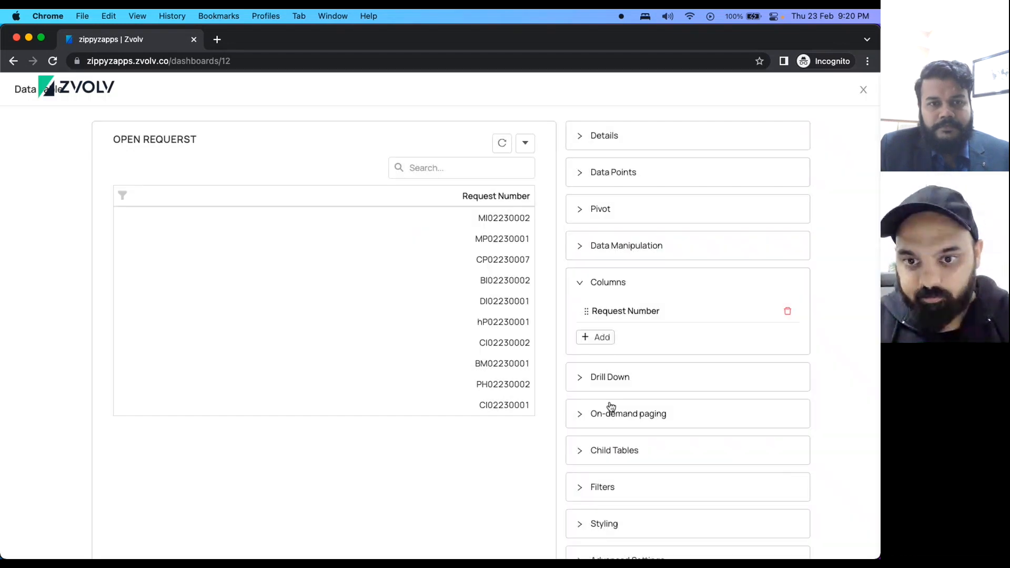
Add a 'Raised by' column mapped to the Requested By data point.
{"action": "left_click", "coordinate": [591, 337]}
{"action": "left_click", "coordinate": [328, 204]}
{"action": "type", "text": "Raised"}
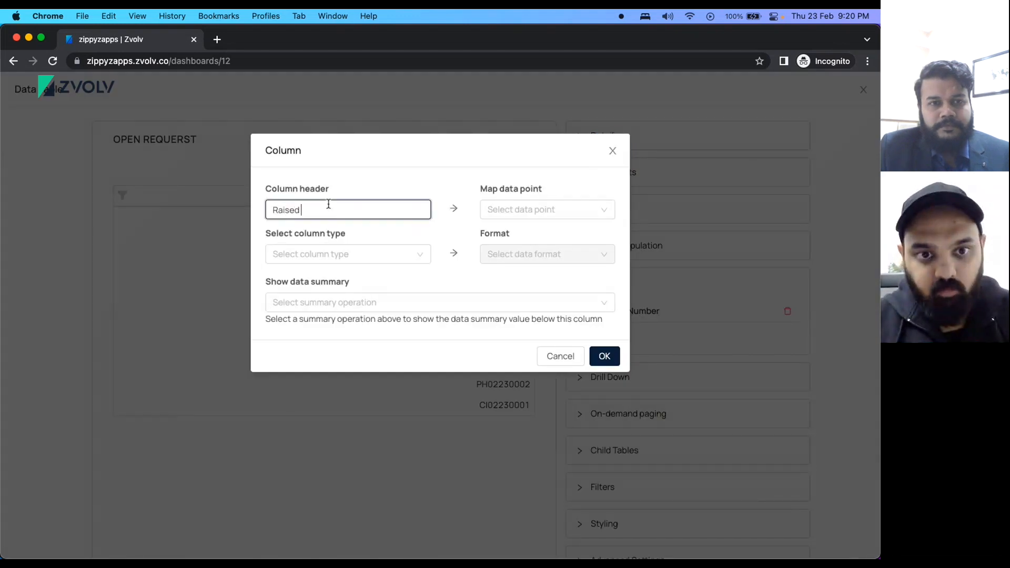
{"action": "type", "text": " by"}
{"action": "left_click", "coordinate": [501, 211]}
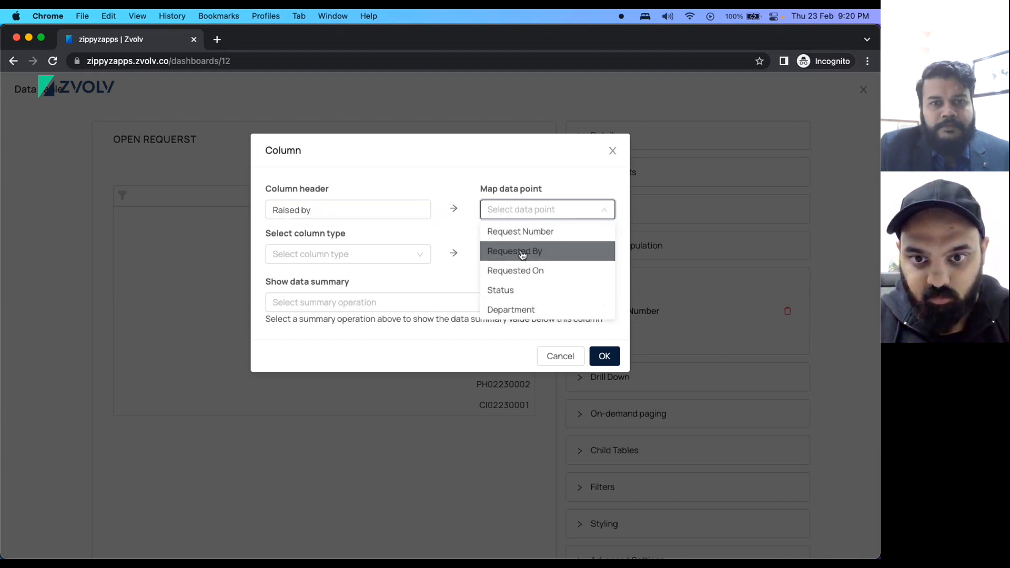
{"action": "left_click", "coordinate": [522, 252]}
{"action": "left_click", "coordinate": [291, 254]}
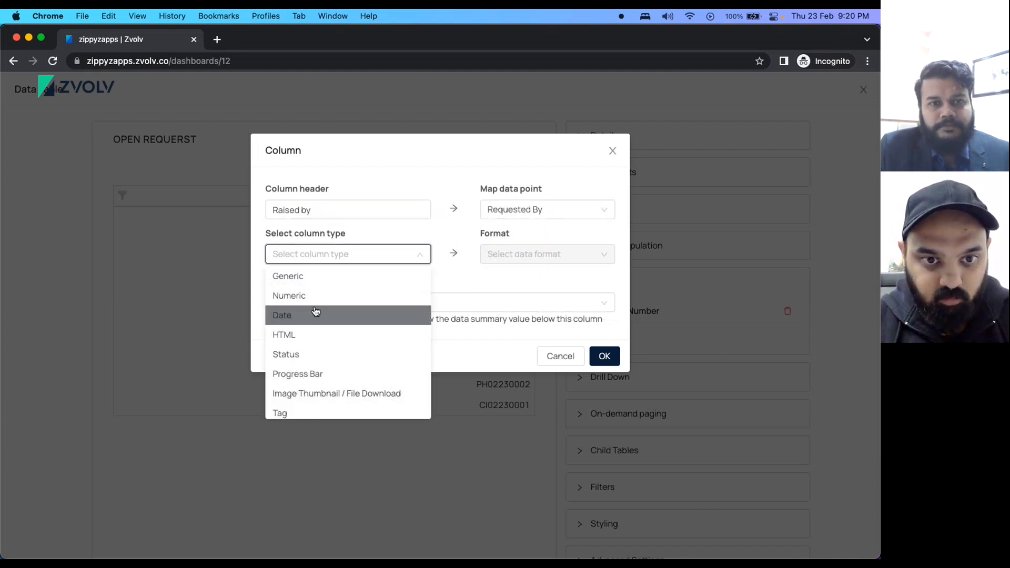
{"action": "left_click", "coordinate": [608, 359]}
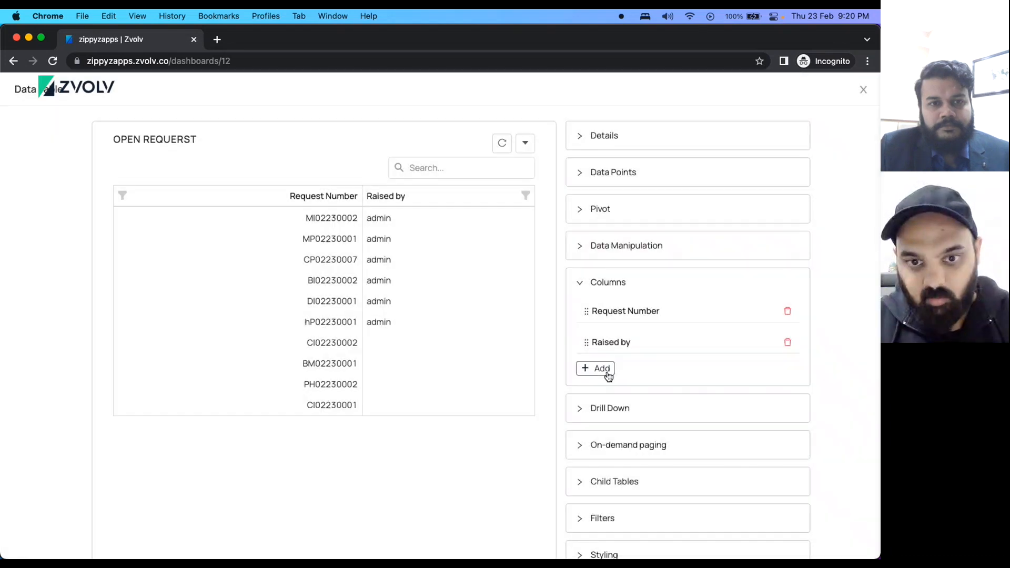
{"action": "left_click", "coordinate": [604, 373]}
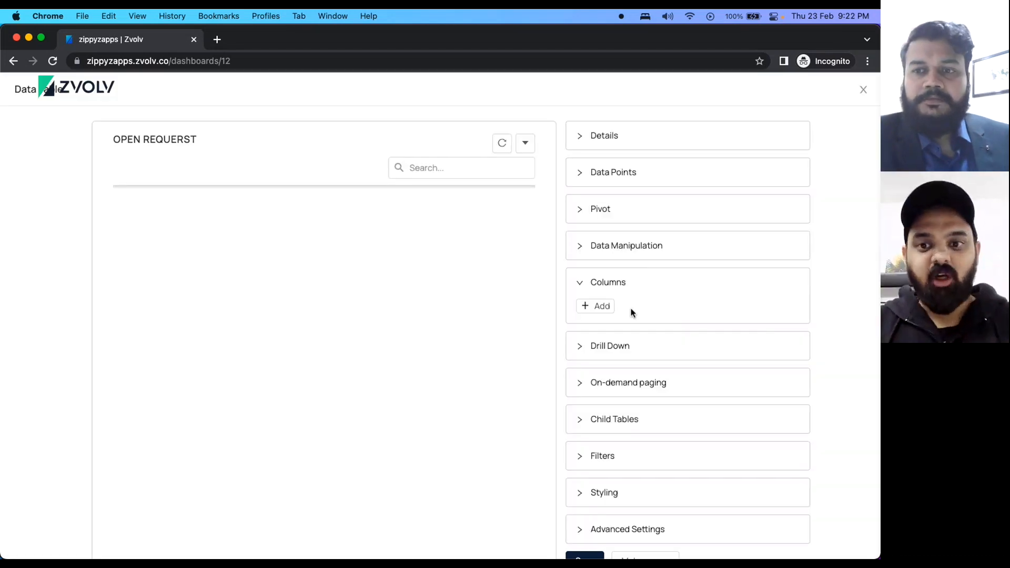
Add a Numeric column headed Number, mapped to Request Number.
{"action": "left_click", "coordinate": [597, 310]}
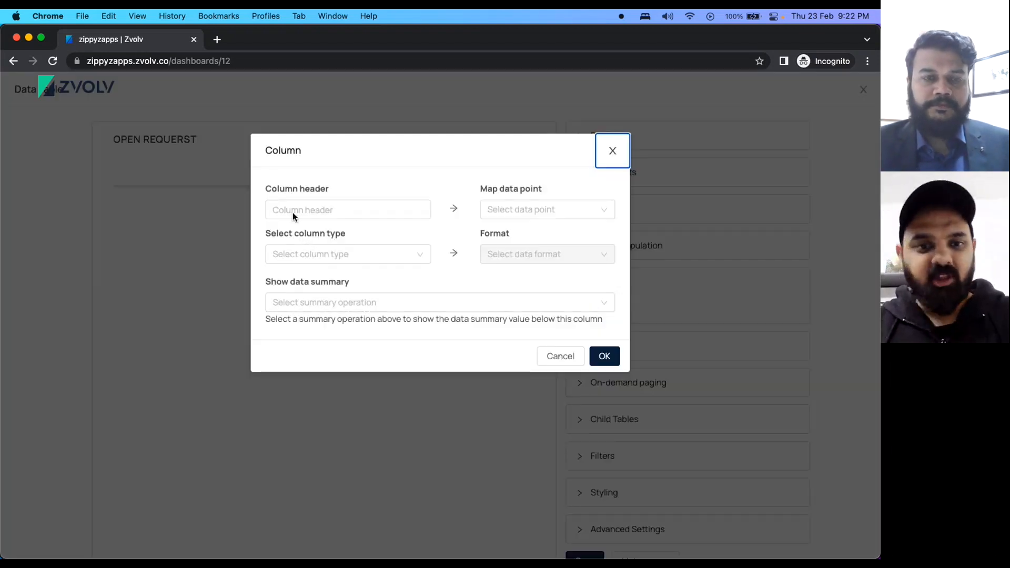
{"action": "left_click", "coordinate": [292, 212]}
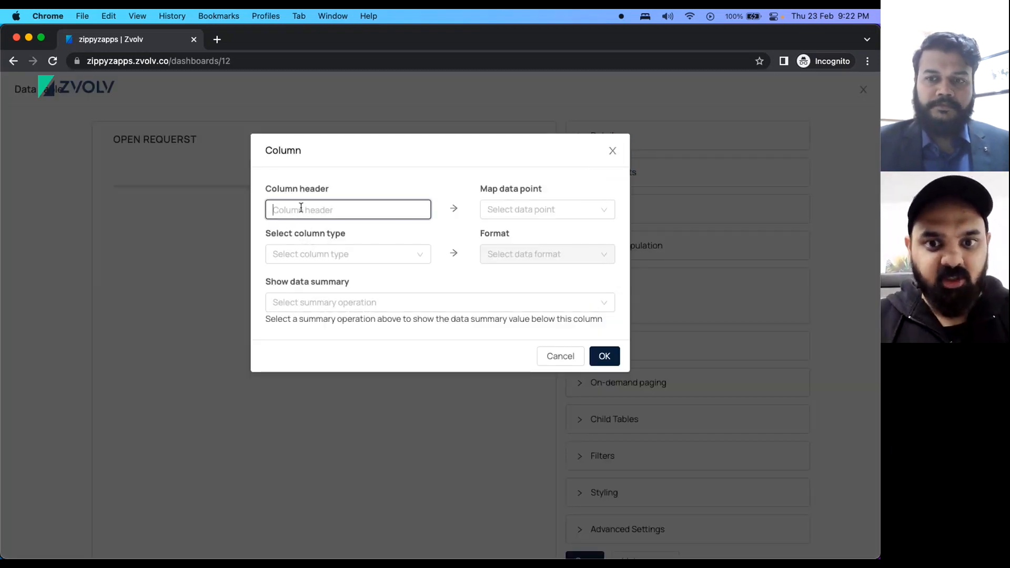
{"action": "left_click", "coordinate": [522, 209]}
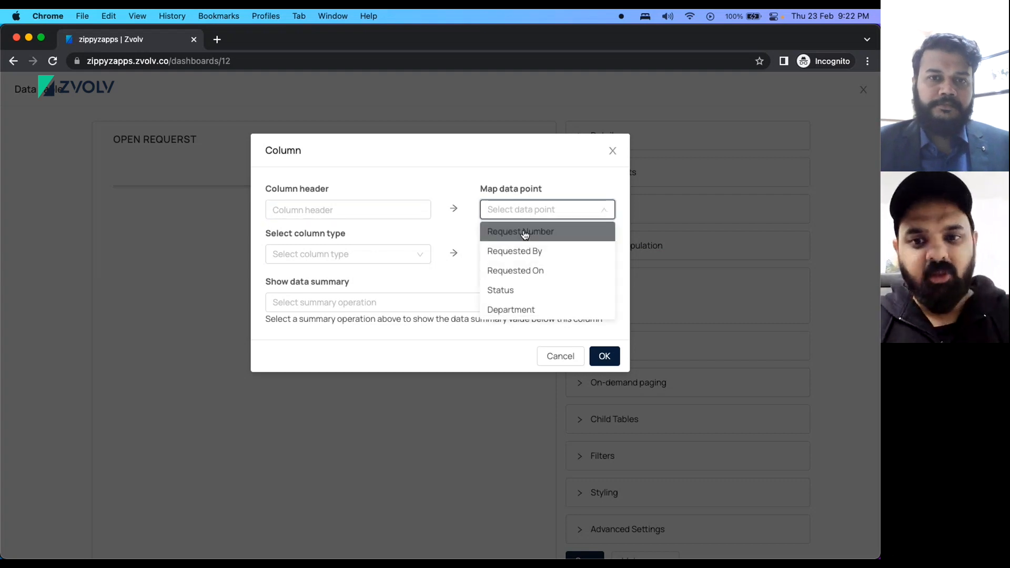
{"action": "left_click", "coordinate": [521, 231]}
{"action": "left_click", "coordinate": [307, 210]}
{"action": "type", "text": "Nu"}
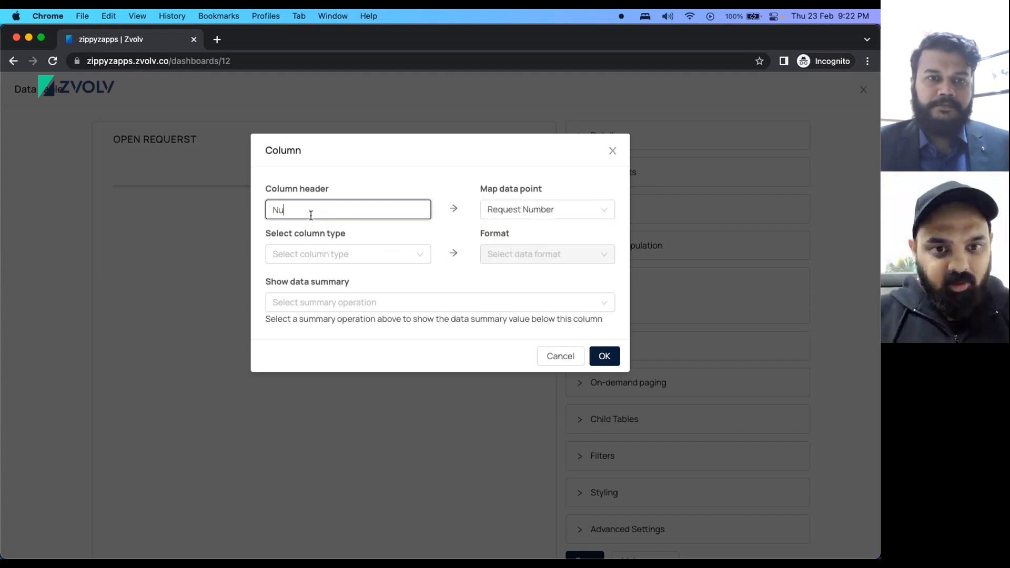
{"action": "left_click", "coordinate": [348, 255]}
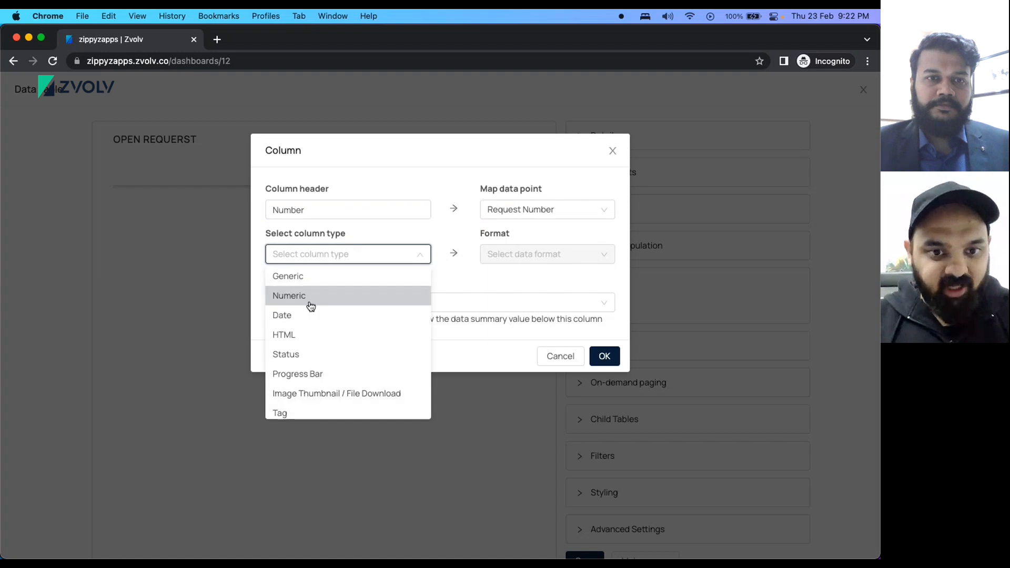
{"action": "left_click", "coordinate": [308, 295]}
{"action": "left_click", "coordinate": [605, 400]}
Add a Requested By column mapped to the Requested By data point.
{"action": "left_click", "coordinate": [603, 339]}
{"action": "left_click", "coordinate": [557, 209]}
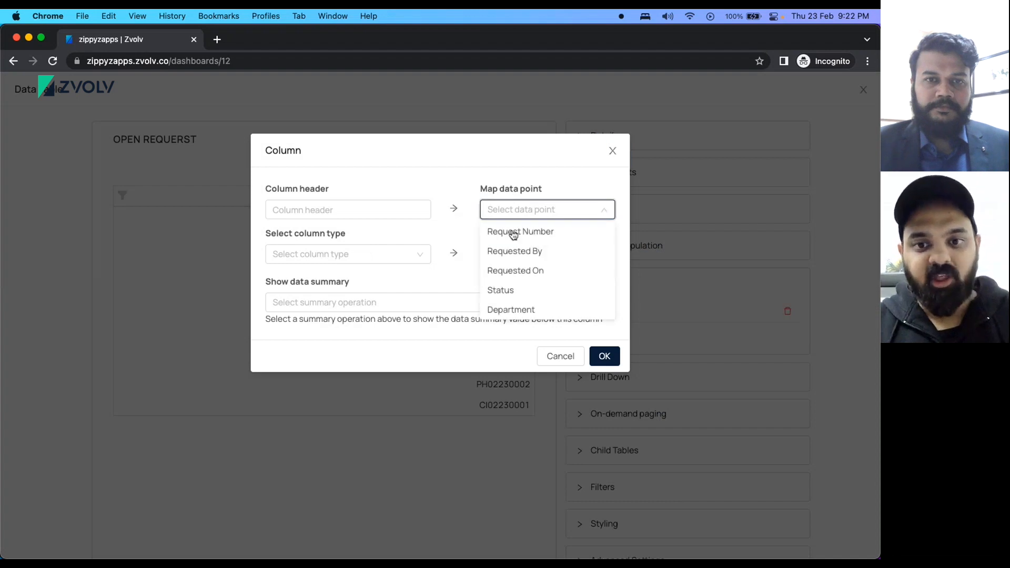
{"action": "left_click", "coordinate": [514, 251]}
{"action": "left_click", "coordinate": [303, 210]}
{"action": "type", "text": "R"}
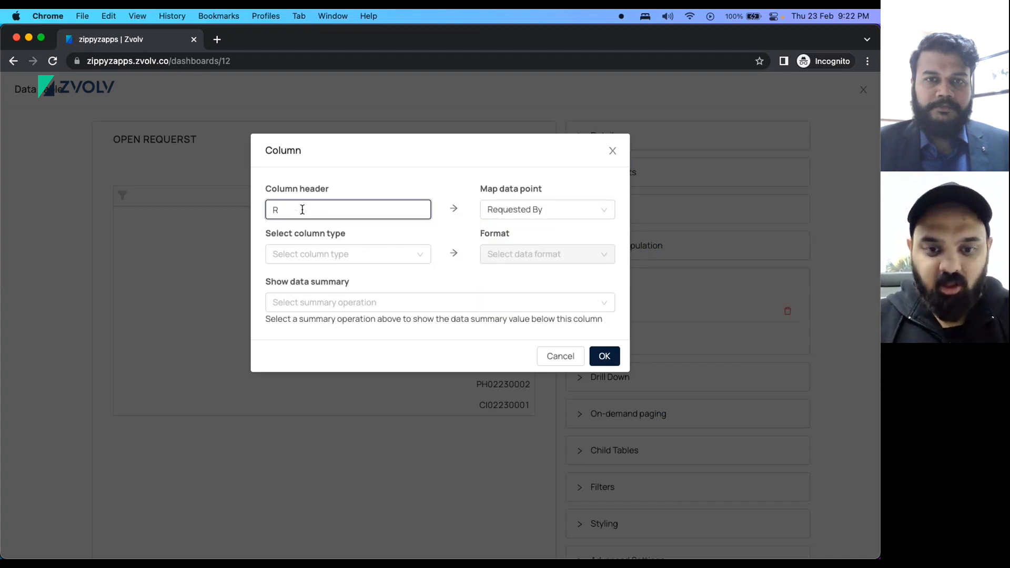
{"action": "type", "text": "equest"}
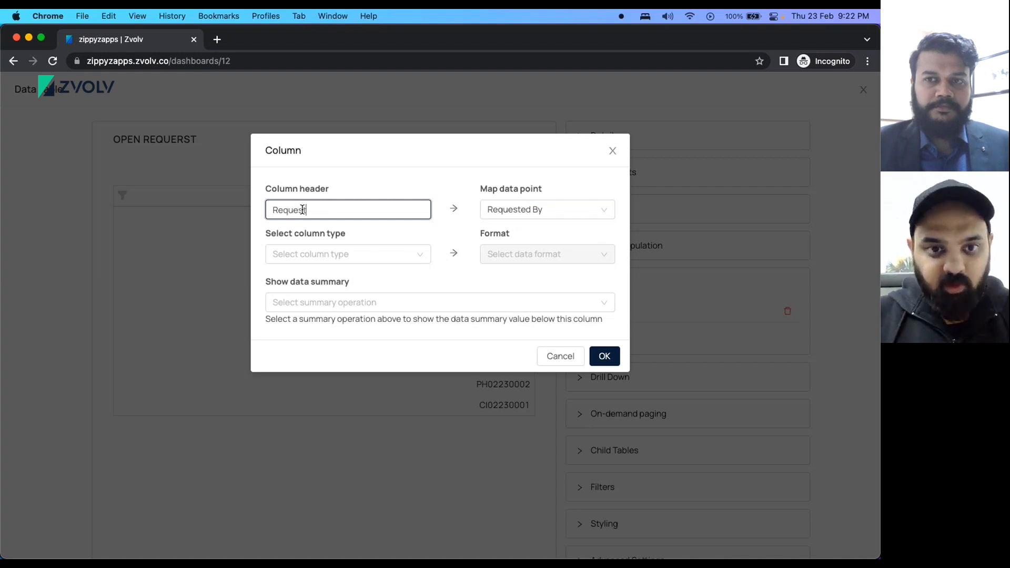
{"action": "type", "text": "ed B"}
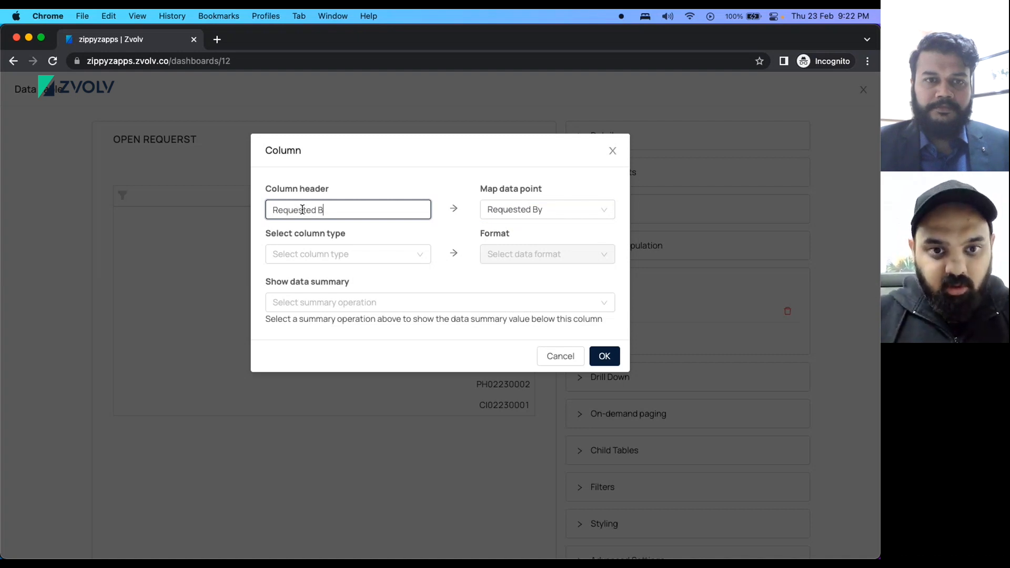
{"action": "type", "text": "y"}
{"action": "left_click", "coordinate": [605, 356]}
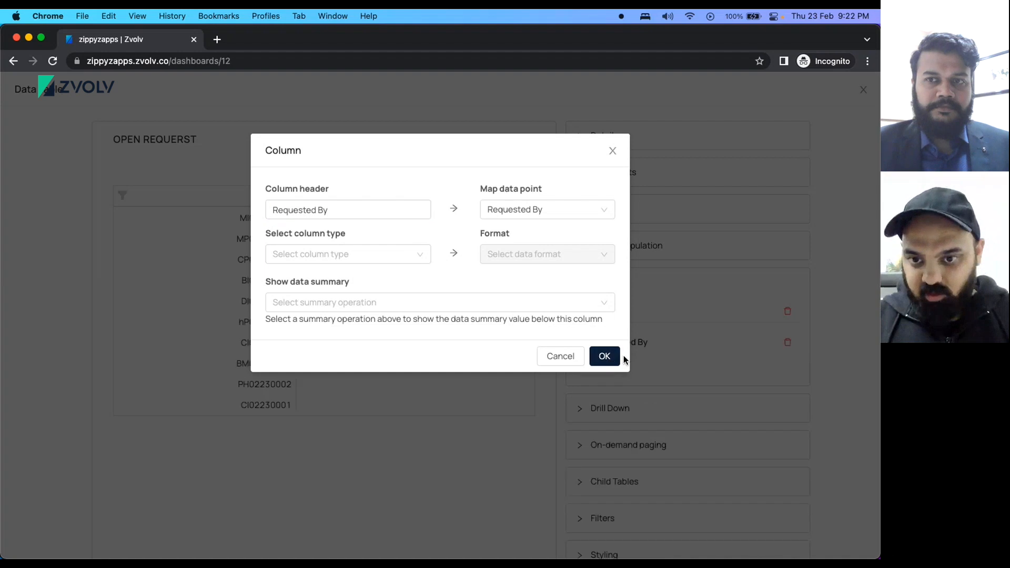
Add a Requested On column mapped to the Requested On data point.
{"action": "left_click", "coordinate": [602, 370]}
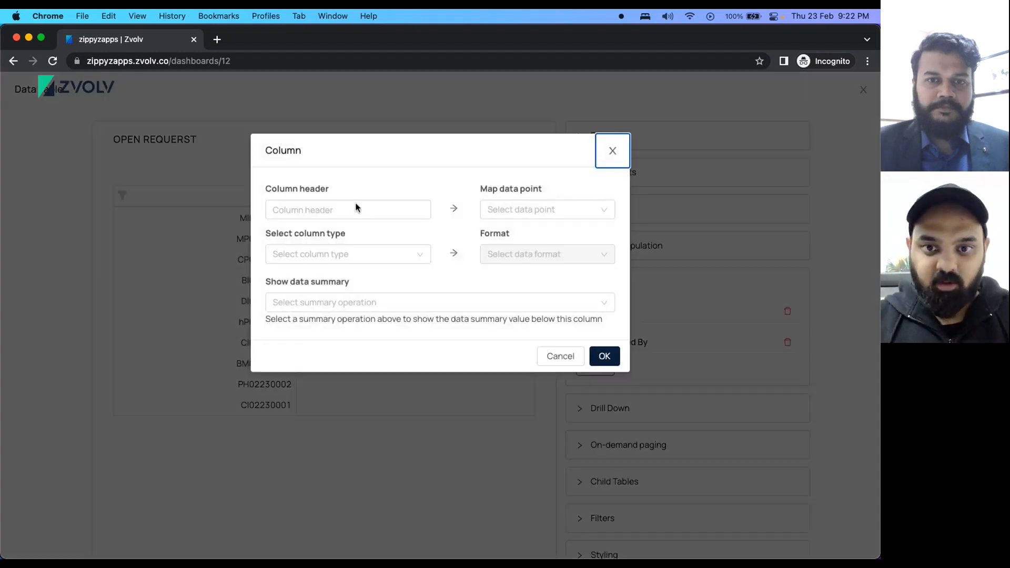
{"action": "left_click", "coordinate": [528, 216]}
{"action": "left_click", "coordinate": [515, 270]}
{"action": "left_click", "coordinate": [320, 207]}
{"action": "type", "text": "Re"}
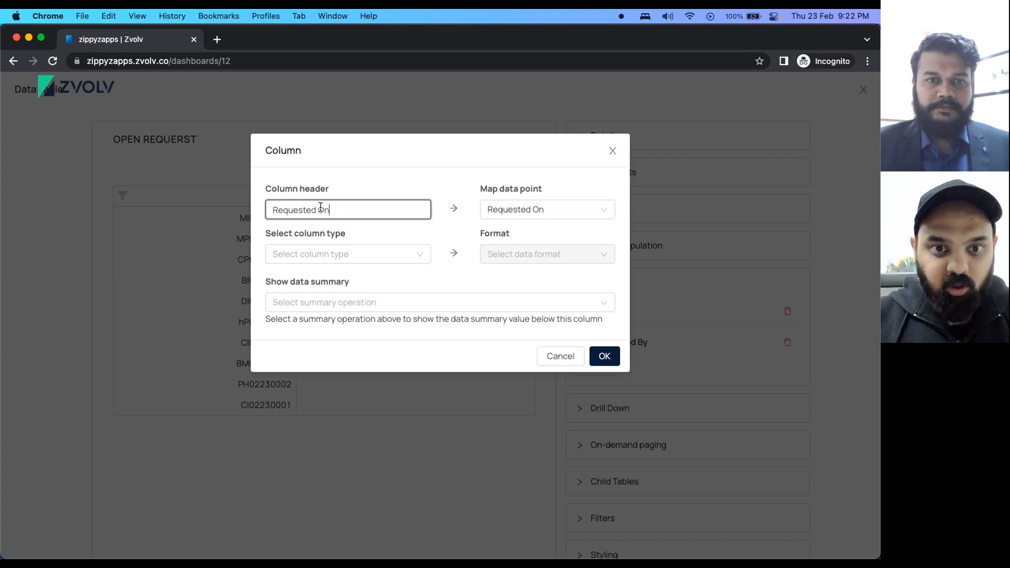
{"action": "type", "text": "quested On"}
{"action": "left_click", "coordinate": [604, 356]}
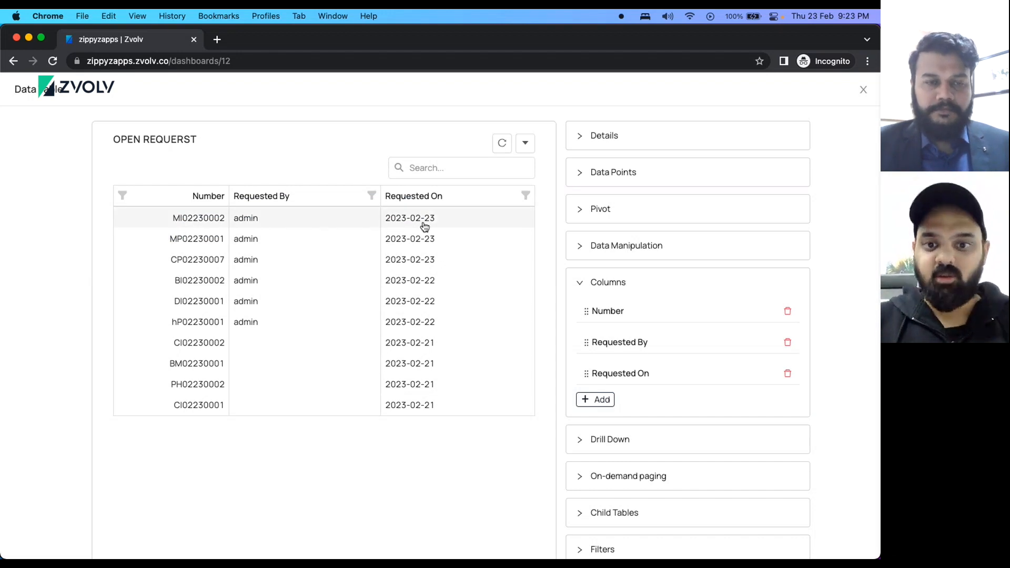
Make Requested On a Date column formatted as dd-MMM-yyyy.
{"action": "left_click", "coordinate": [611, 376]}
{"action": "left_click", "coordinate": [345, 253]}
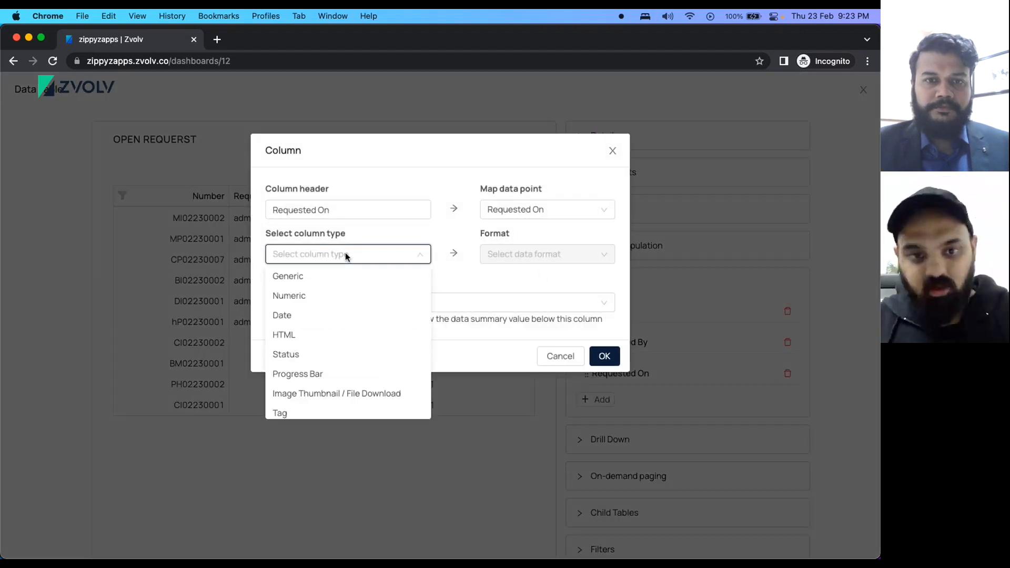
{"action": "left_click", "coordinate": [293, 314]}
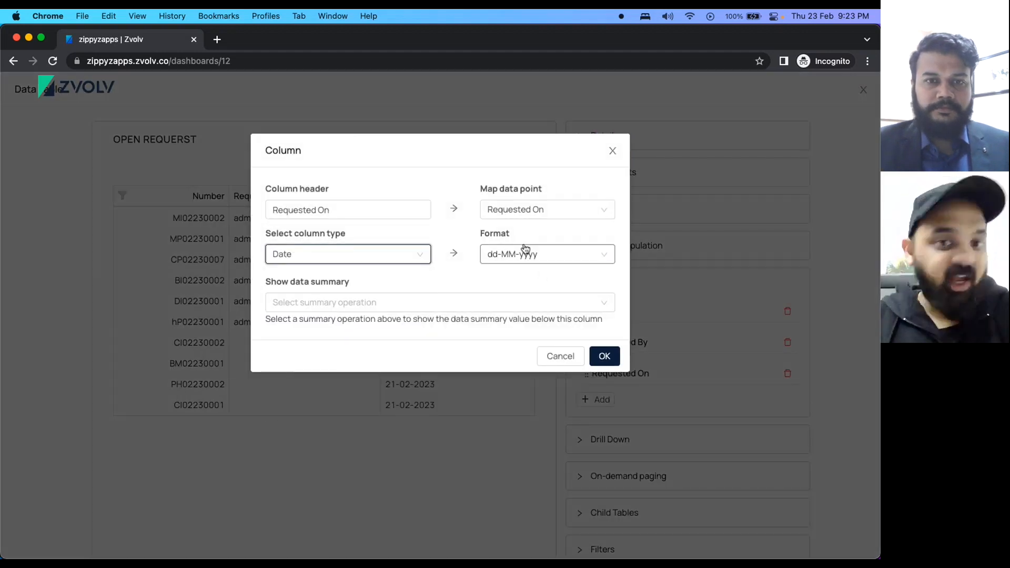
{"action": "left_click", "coordinate": [527, 255]}
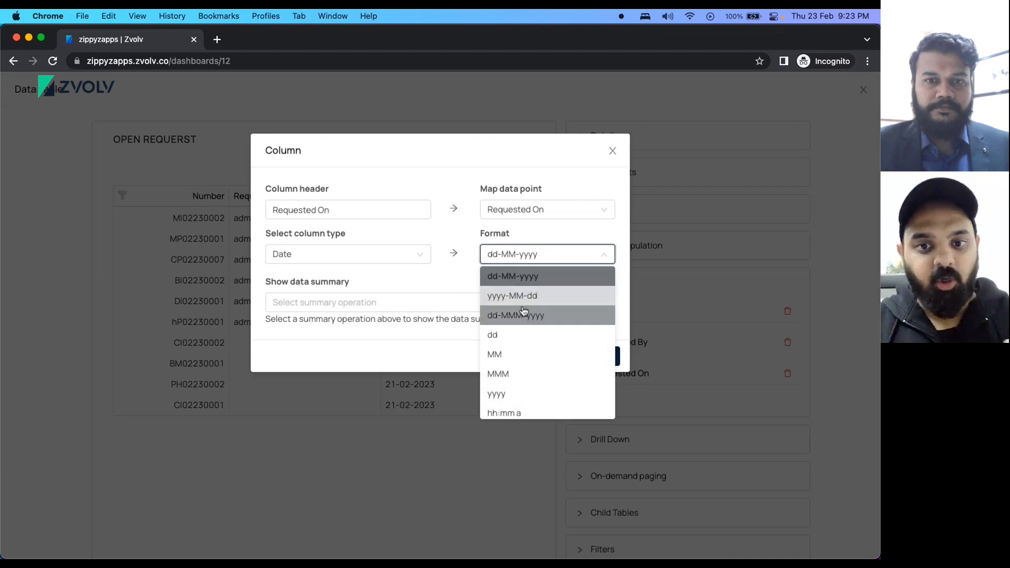
{"action": "left_click", "coordinate": [540, 316]}
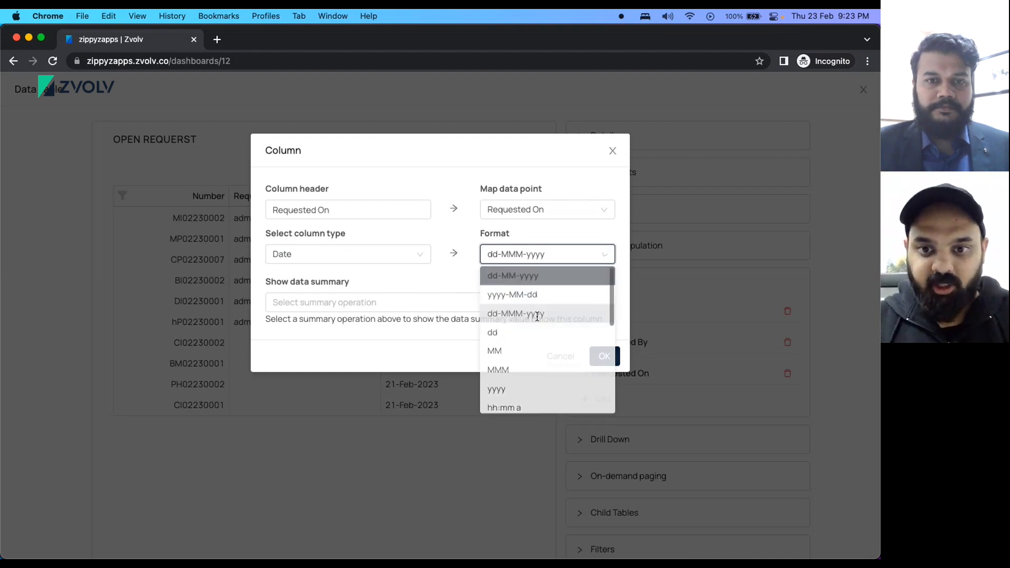
{"action": "left_click", "coordinate": [604, 356]}
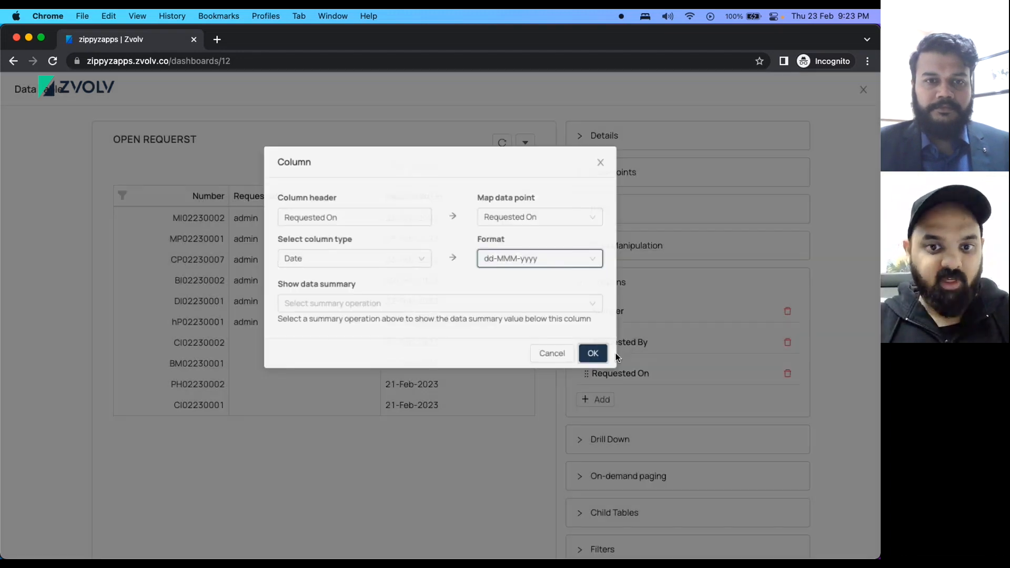
Add a Status column mapped to Status with the Status column type.
{"action": "left_click", "coordinate": [596, 400]}
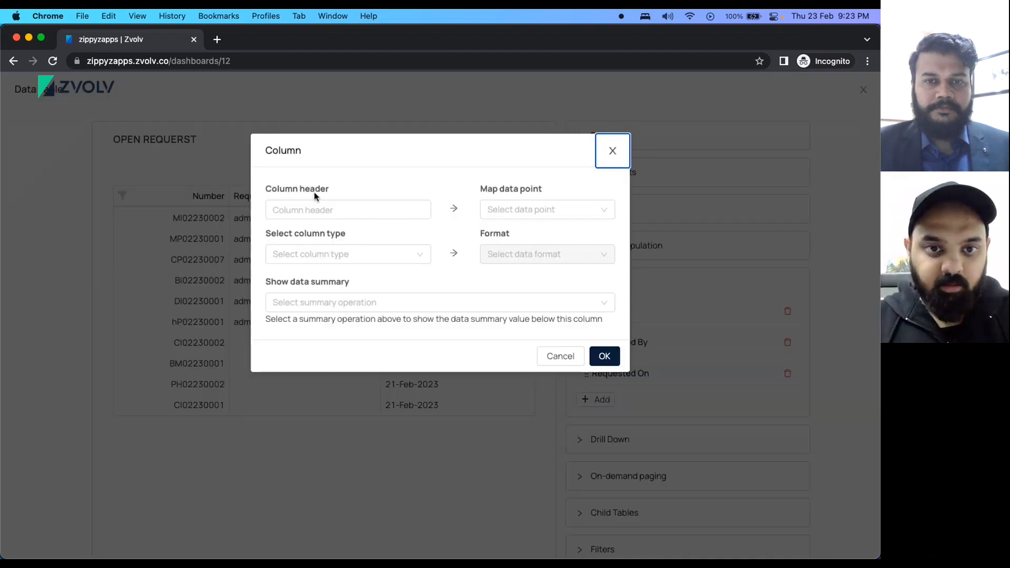
{"action": "left_click", "coordinate": [306, 208]}
{"action": "type", "text": "Status"}
{"action": "left_click", "coordinate": [514, 214]}
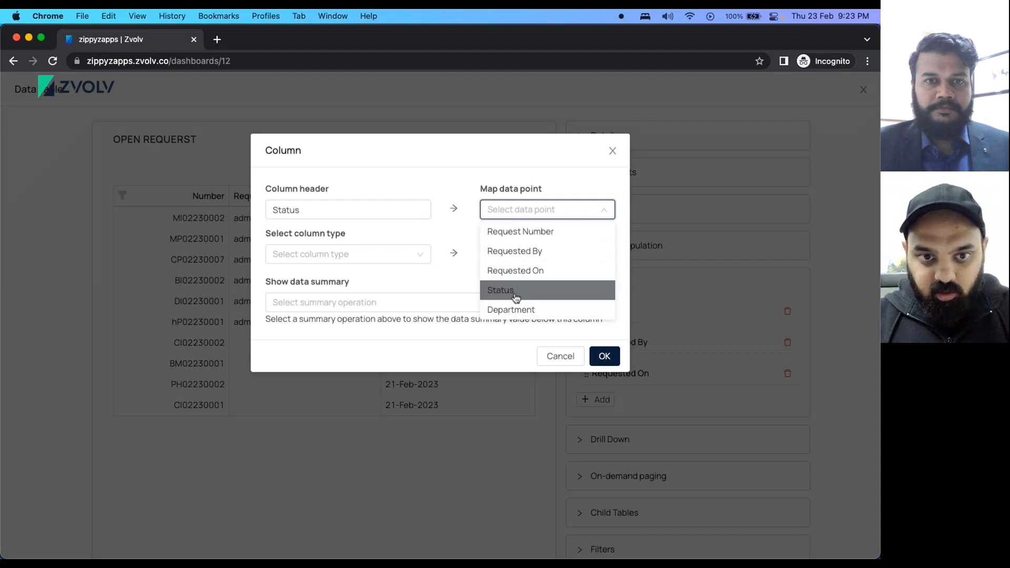
{"action": "left_click", "coordinate": [516, 298]}
{"action": "left_click", "coordinate": [371, 256]}
{"action": "left_click", "coordinate": [297, 356]}
{"action": "left_click", "coordinate": [605, 357]}
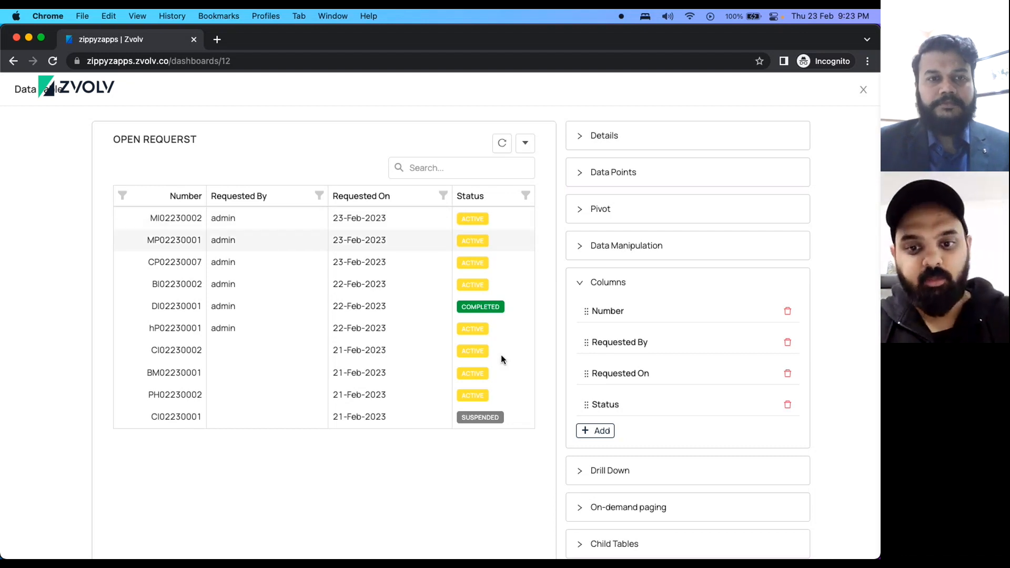
{"action": "scroll", "coordinate": [574, 437], "scroll_direction": "down", "scroll_amount": 3}
Save the OPEN REQUERST table widget with its new columns.
{"action": "left_click", "coordinate": [584, 534]}
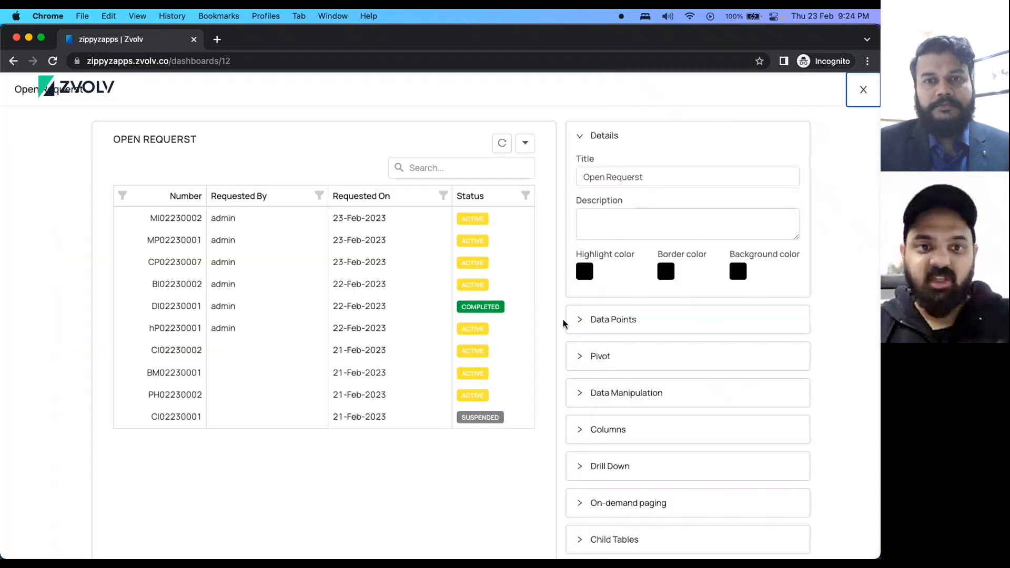
Copy the open requests widget as a Doughnut Chart onto Reports and save.
{"action": "scroll", "coordinate": [654, 444], "scroll_direction": "down", "scroll_amount": 4}
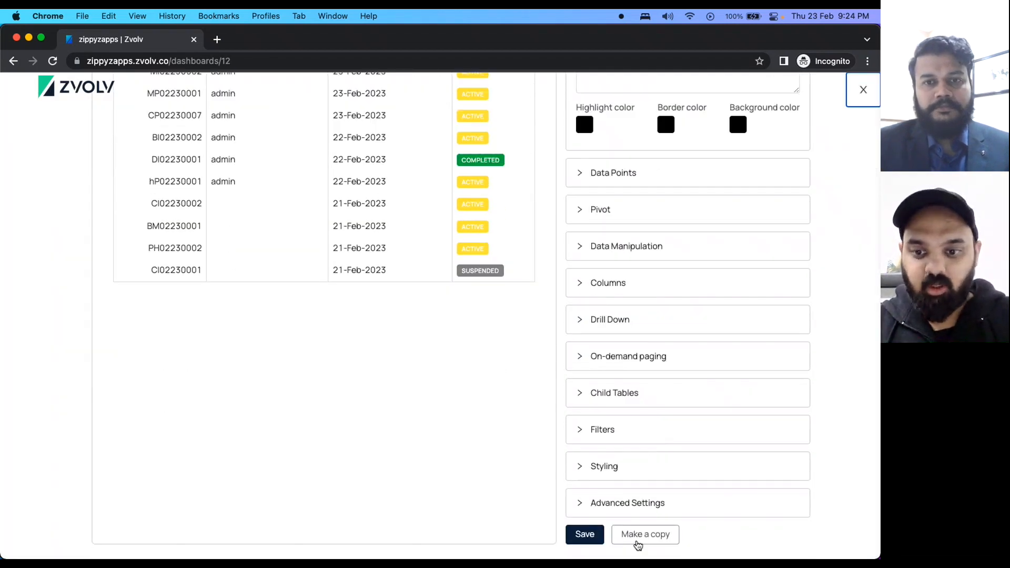
{"action": "left_click", "coordinate": [637, 541]}
{"action": "left_click", "coordinate": [326, 252]}
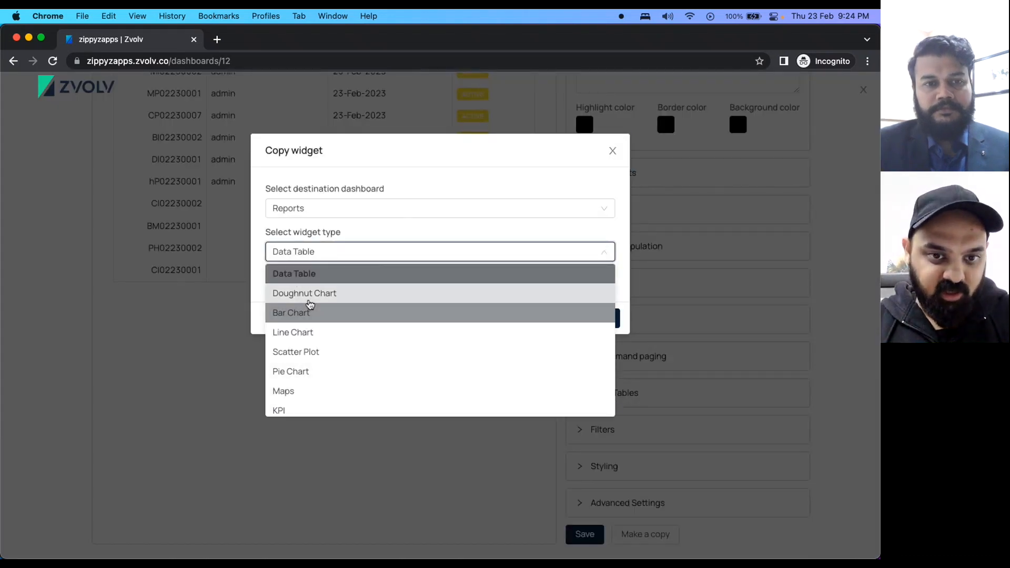
{"action": "left_click", "coordinate": [310, 293]}
{"action": "left_click", "coordinate": [600, 318]}
{"action": "left_click", "coordinate": [594, 539]}
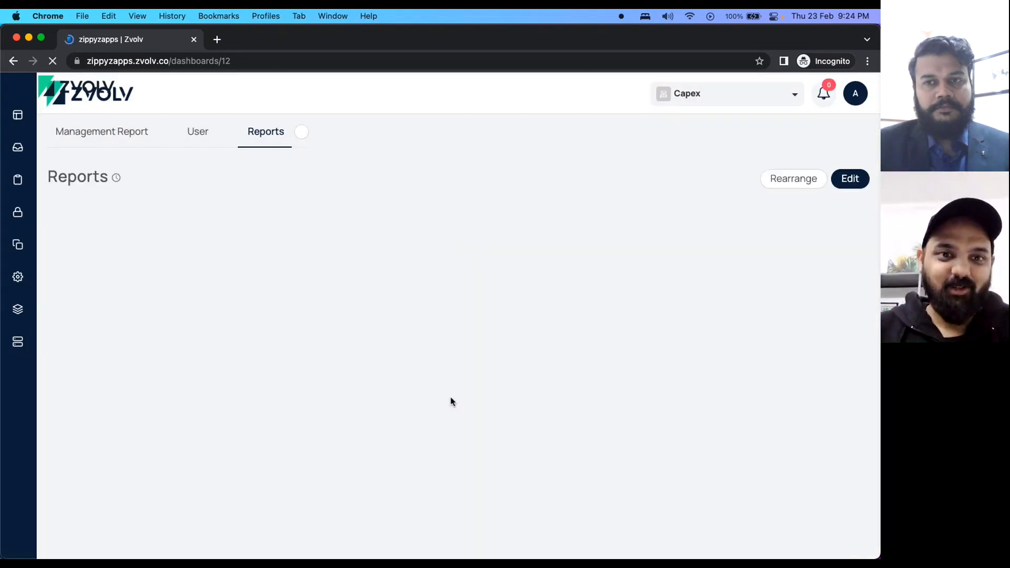
Switch the Reports dashboard into edit mode.
{"action": "scroll", "coordinate": [462, 225], "scroll_direction": "down", "scroll_amount": 7}
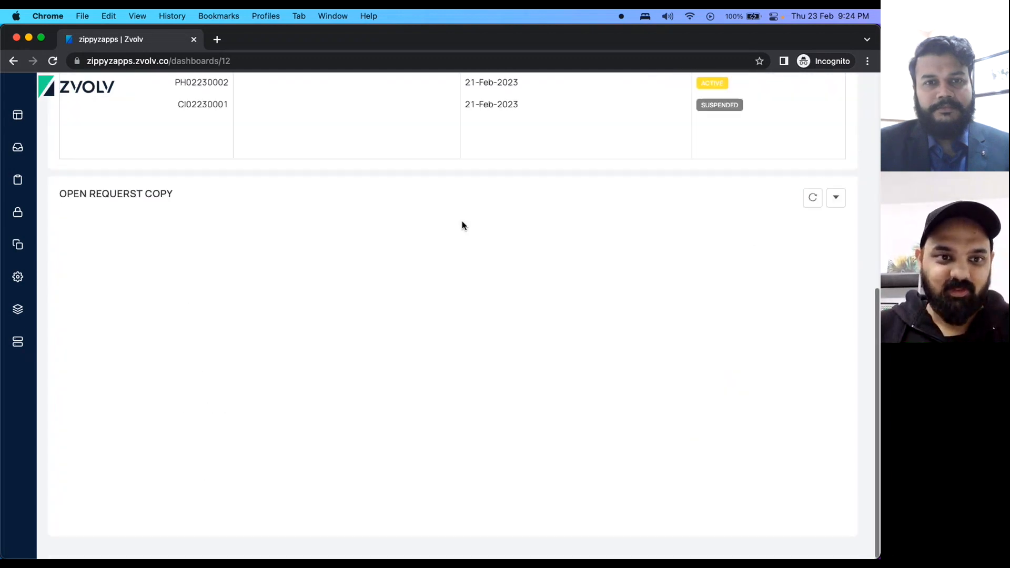
{"action": "scroll", "coordinate": [462, 225], "scroll_direction": "up", "scroll_amount": 10}
{"action": "scroll", "coordinate": [798, 214], "scroll_direction": "down", "scroll_amount": 7}
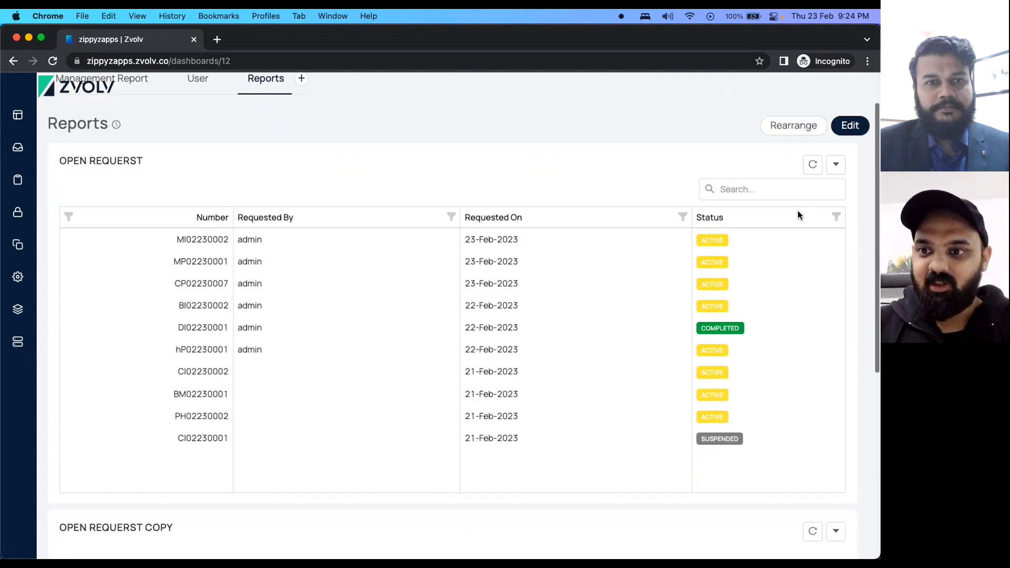
{"action": "scroll", "coordinate": [831, 245], "scroll_direction": "up", "scroll_amount": 10}
{"action": "left_click", "coordinate": [848, 179]}
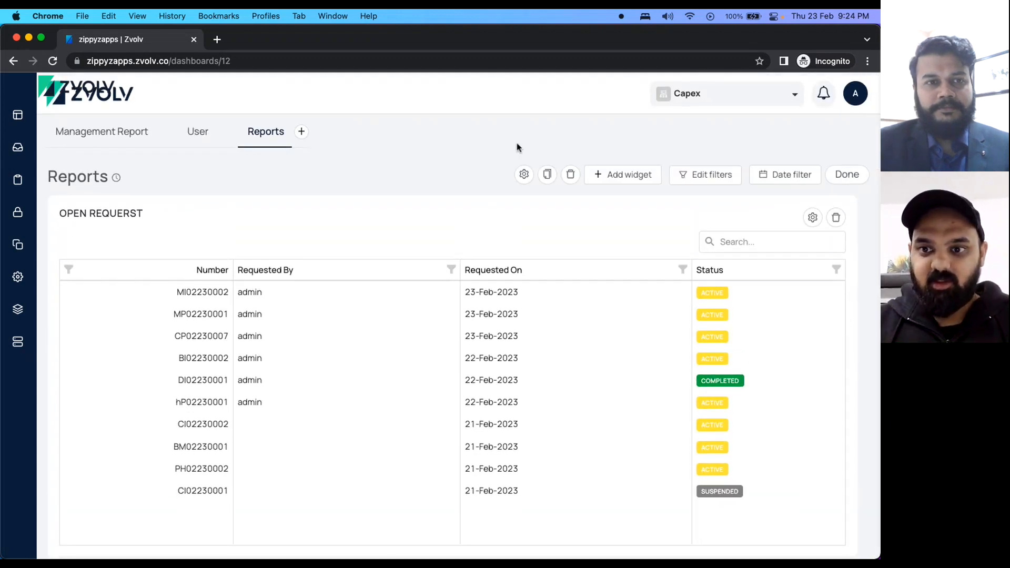
{"action": "scroll", "coordinate": [611, 283], "scroll_direction": "down", "scroll_amount": 8}
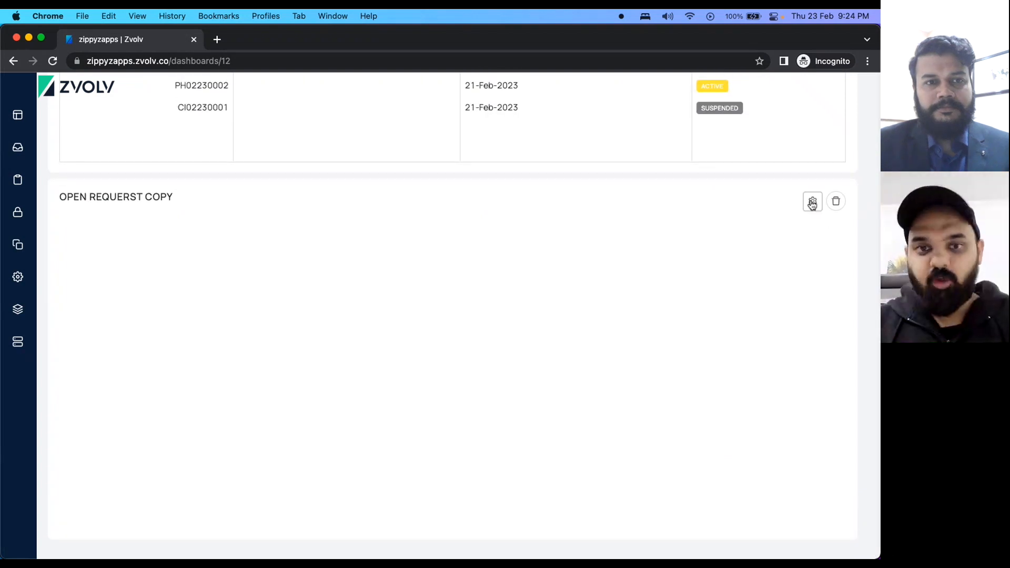
Configure the OPEN REQUERST COPY widget's pivot on the Status column.
{"action": "left_click", "coordinate": [812, 203]}
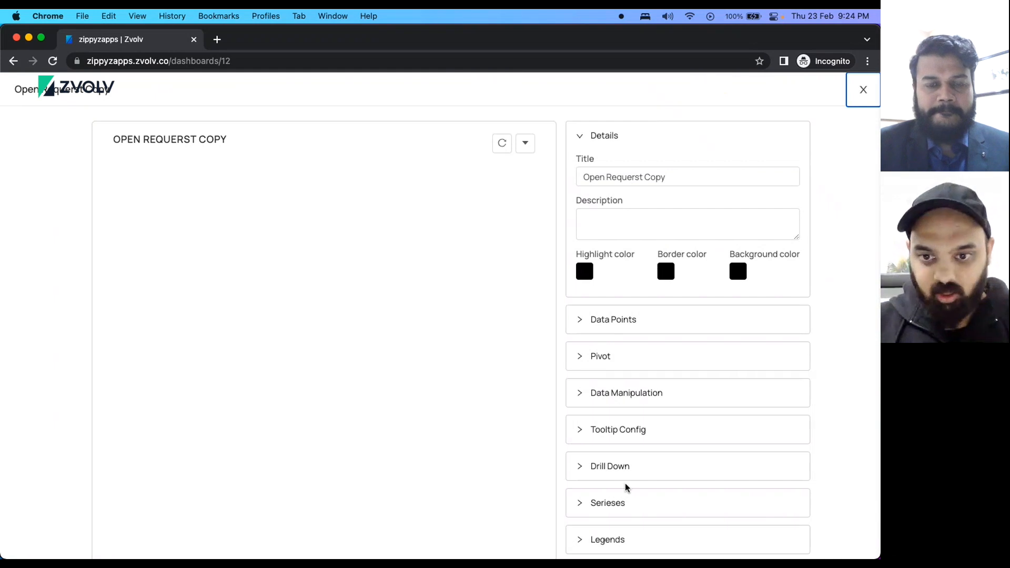
{"action": "left_click", "coordinate": [589, 365]}
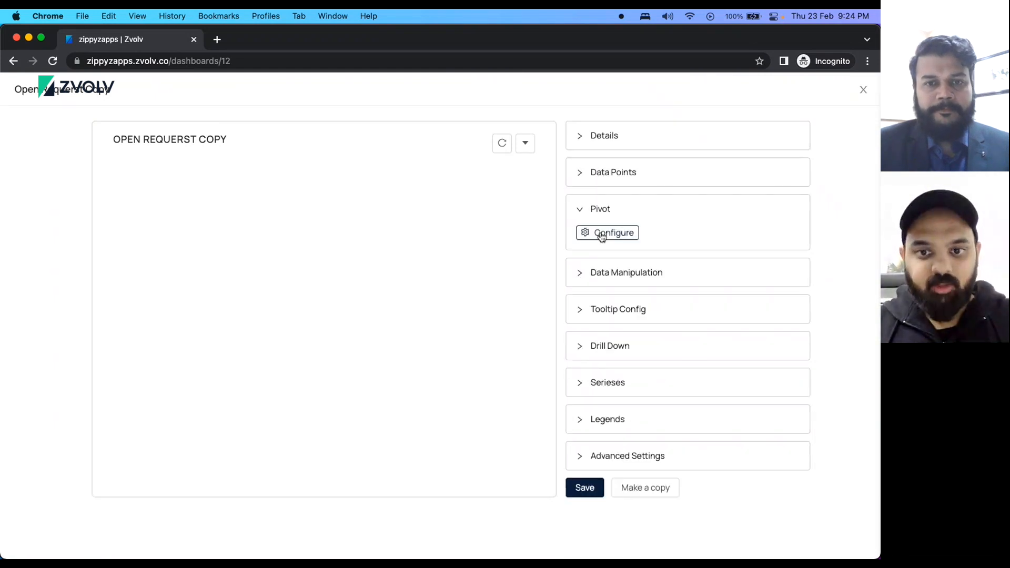
{"action": "left_click", "coordinate": [600, 234]}
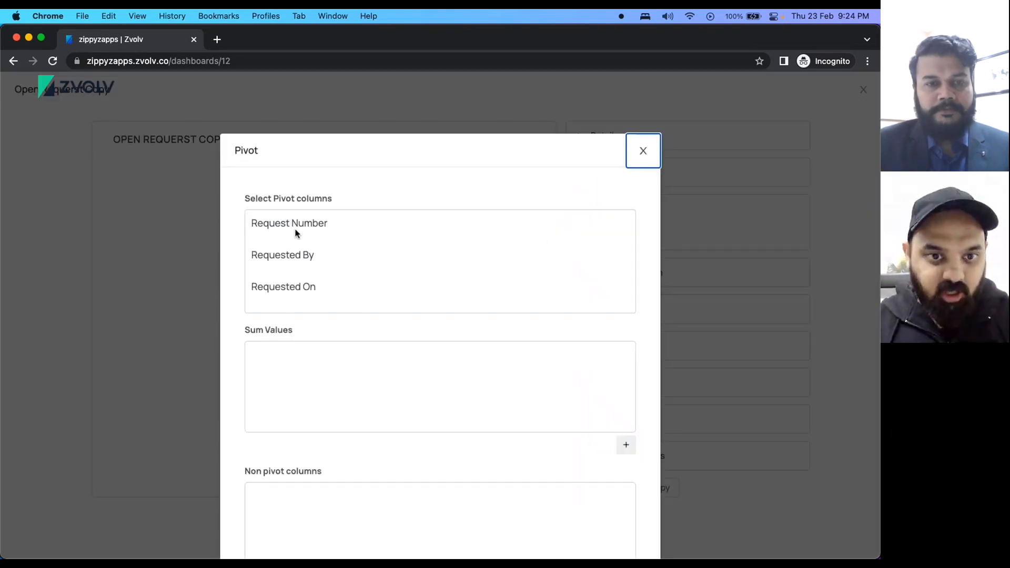
{"action": "scroll", "coordinate": [312, 269], "scroll_direction": "down", "scroll_amount": 2}
{"action": "left_click", "coordinate": [276, 262]}
{"action": "scroll", "coordinate": [495, 366], "scroll_direction": "down", "scroll_amount": 2}
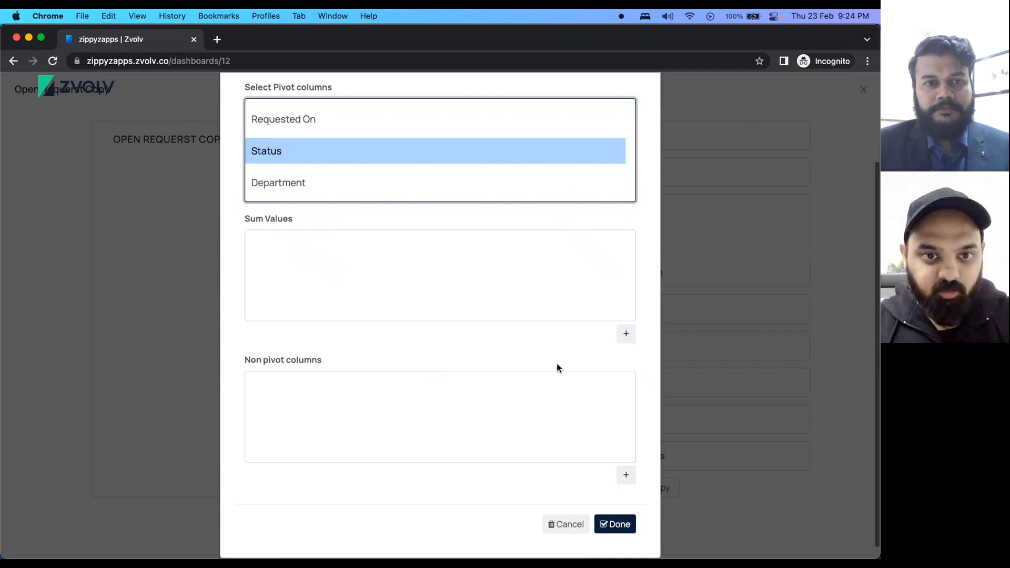
Add a Count sum value using COUNT of Status.
{"action": "left_click", "coordinate": [626, 335]}
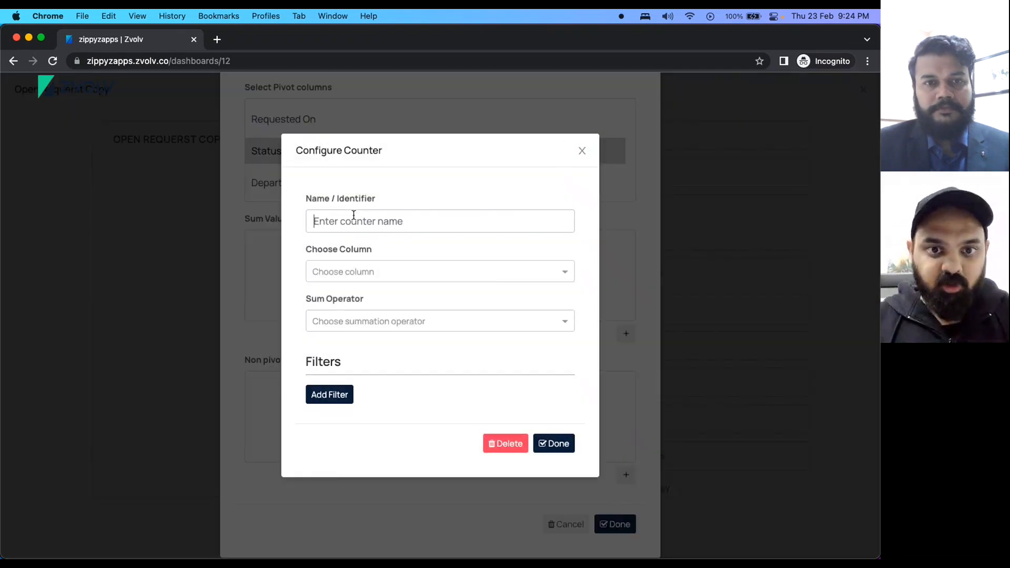
{"action": "left_click", "coordinate": [354, 214]}
{"action": "type", "text": "Count"}
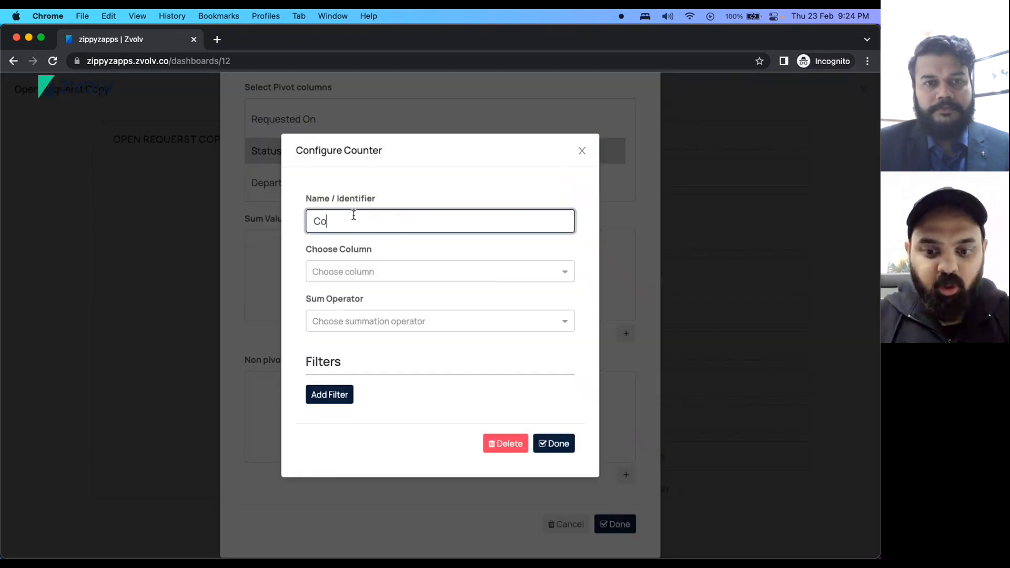
{"action": "left_click", "coordinate": [352, 273]}
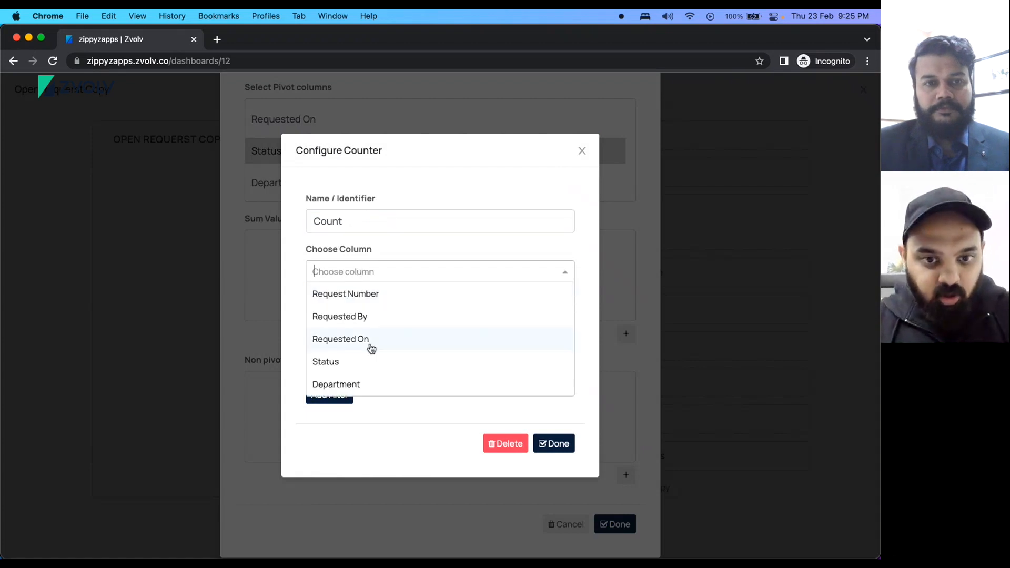
{"action": "left_click", "coordinate": [333, 360]}
{"action": "left_click", "coordinate": [356, 324]}
{"action": "left_click", "coordinate": [326, 345]}
{"action": "left_click", "coordinate": [555, 444]}
Add a non-pivot Total column initialised from Count with INIT, and apply the pivot.
{"action": "left_click", "coordinate": [626, 461]}
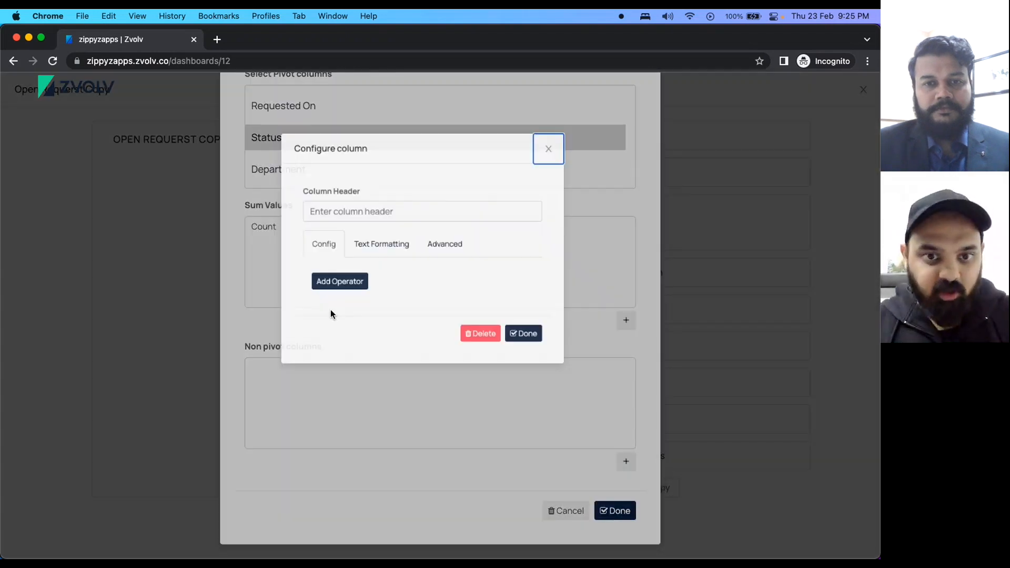
{"action": "left_click", "coordinate": [336, 226]}
{"action": "type", "text": "Total"}
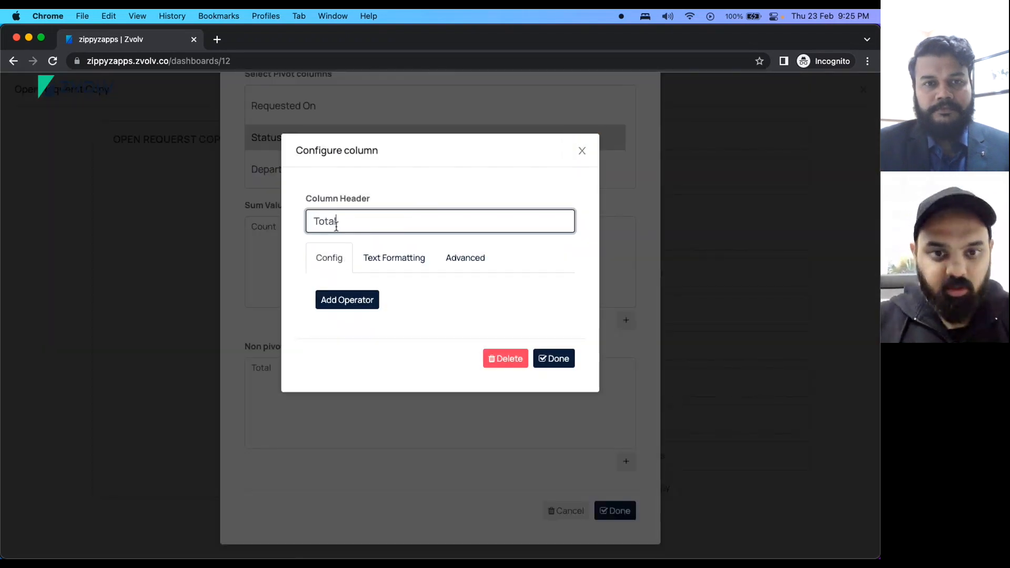
{"action": "left_click", "coordinate": [356, 300]}
{"action": "left_click", "coordinate": [371, 319]}
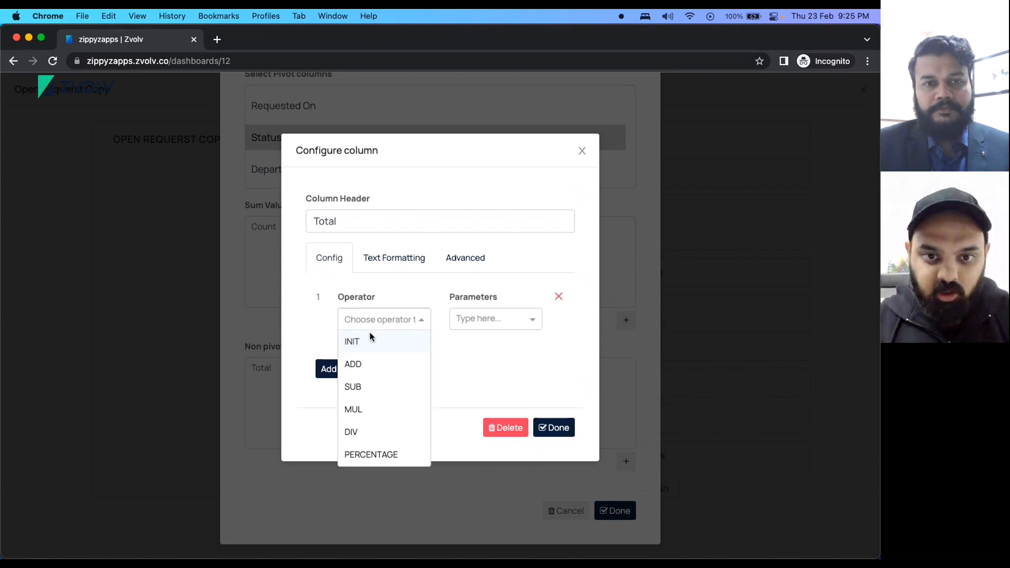
{"action": "left_click", "coordinate": [370, 332]}
{"action": "left_click", "coordinate": [497, 321]}
{"action": "left_click", "coordinate": [476, 363]}
{"action": "left_click", "coordinate": [557, 427]}
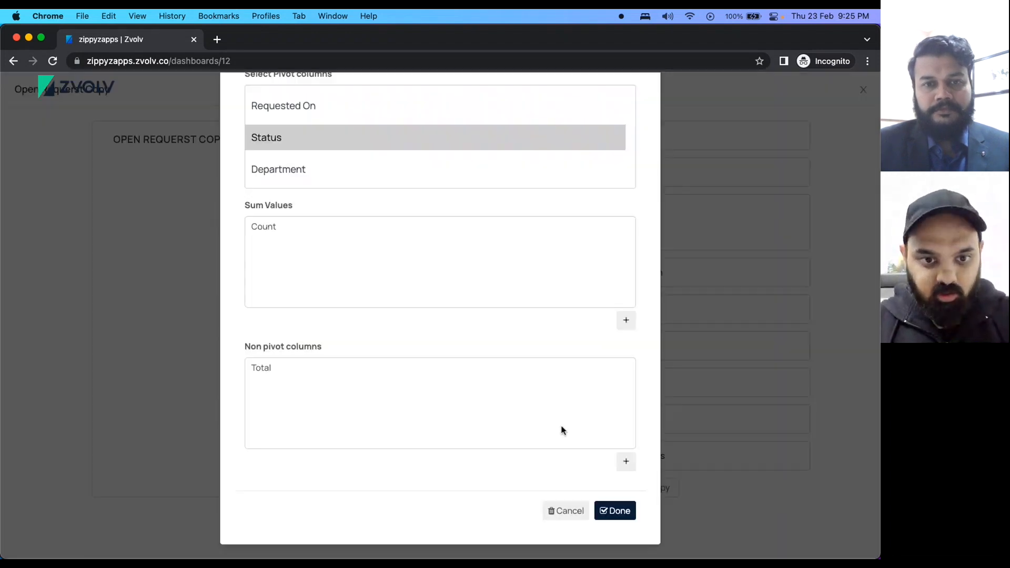
{"action": "left_click", "coordinate": [614, 510]}
{"action": "scroll", "coordinate": [505, 358], "scroll_direction": "down", "scroll_amount": 1}
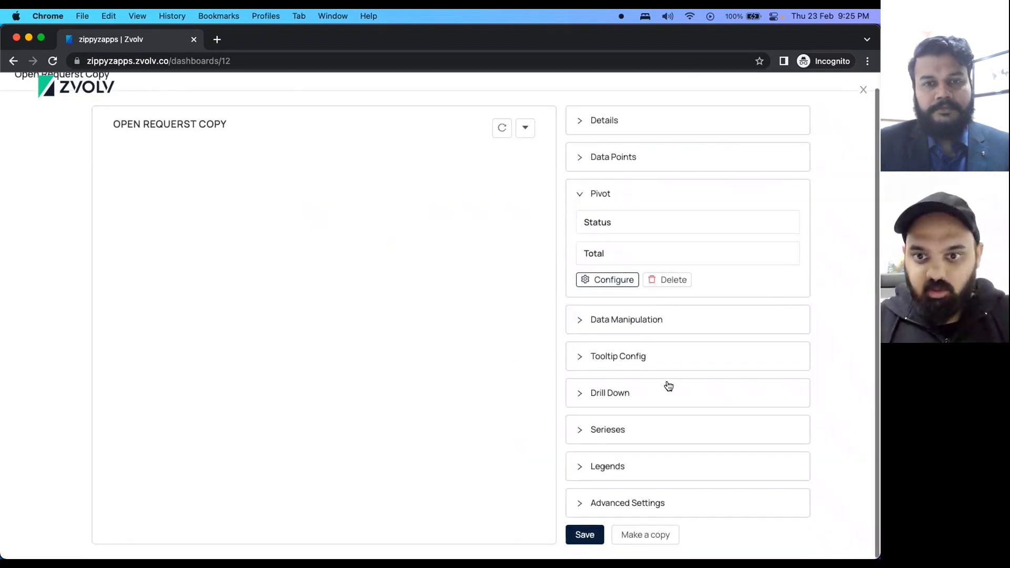
Add a Status series with argument field Status, value field Total, Number format.
{"action": "left_click", "coordinate": [579, 432]}
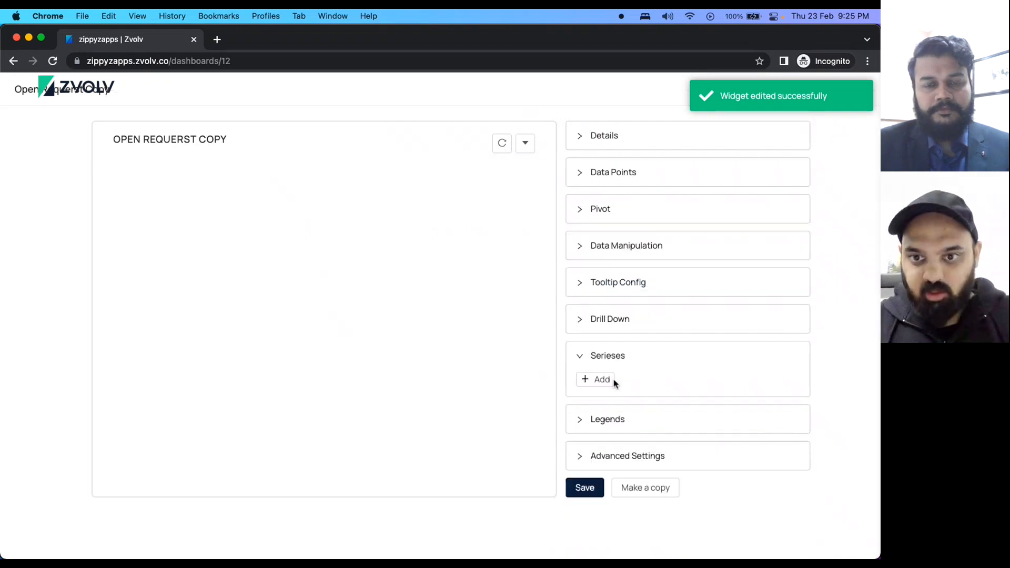
{"action": "left_click", "coordinate": [602, 378]}
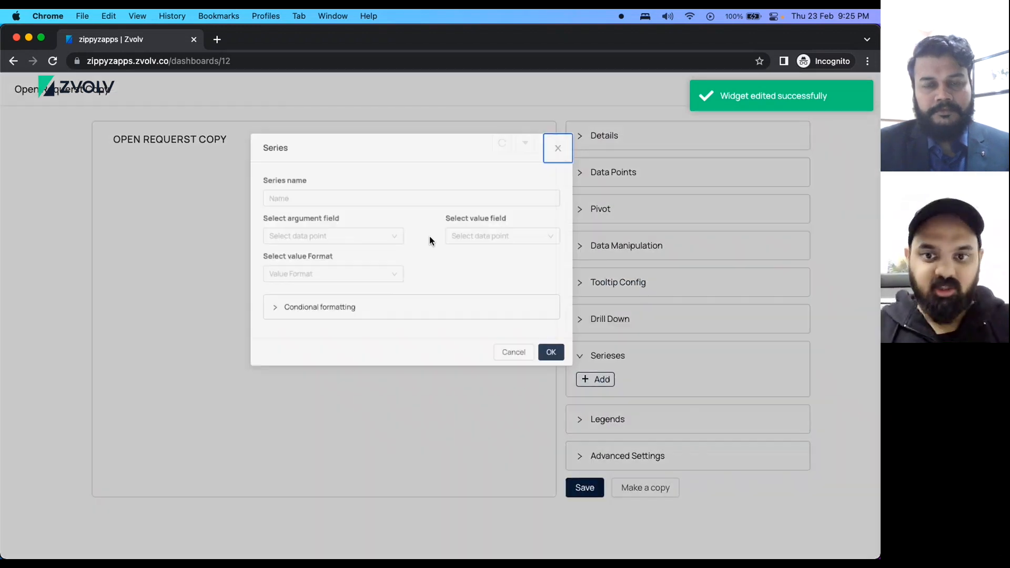
{"action": "left_click", "coordinate": [272, 205]}
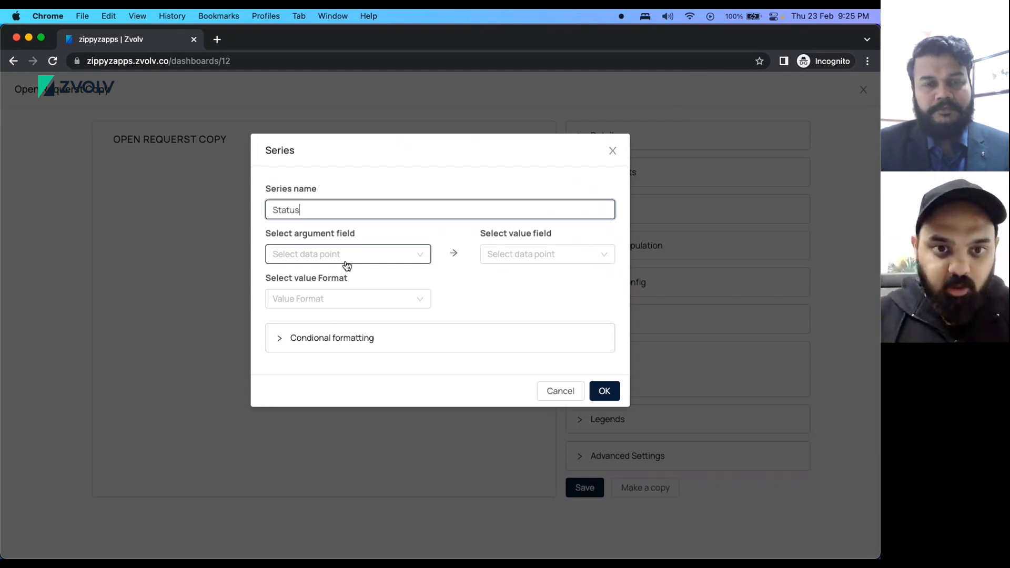
{"action": "left_click", "coordinate": [310, 261]}
{"action": "left_click", "coordinate": [370, 293]}
{"action": "left_click", "coordinate": [508, 255]}
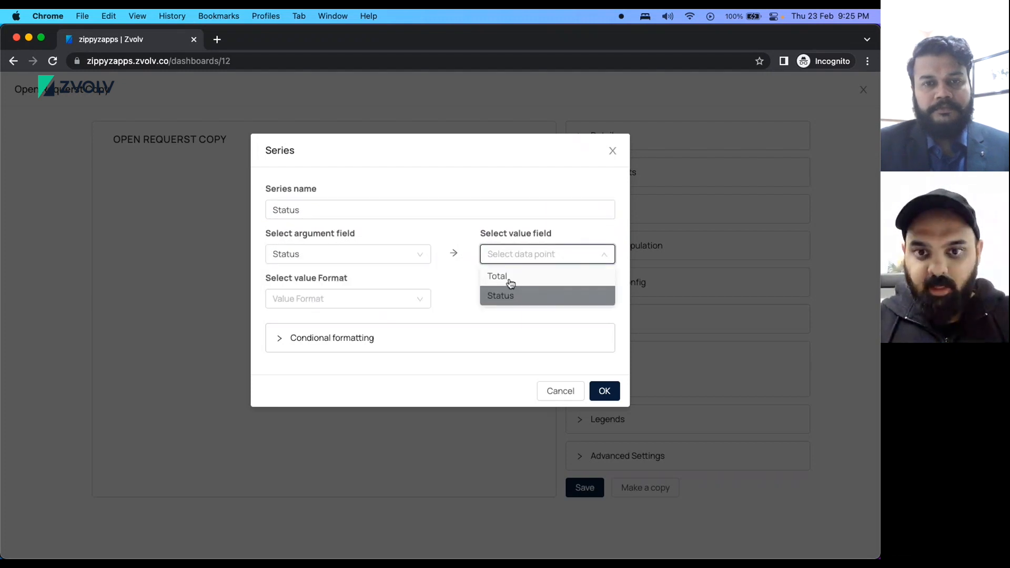
{"action": "left_click", "coordinate": [439, 282]}
{"action": "left_click", "coordinate": [343, 298]}
{"action": "left_click", "coordinate": [303, 342]}
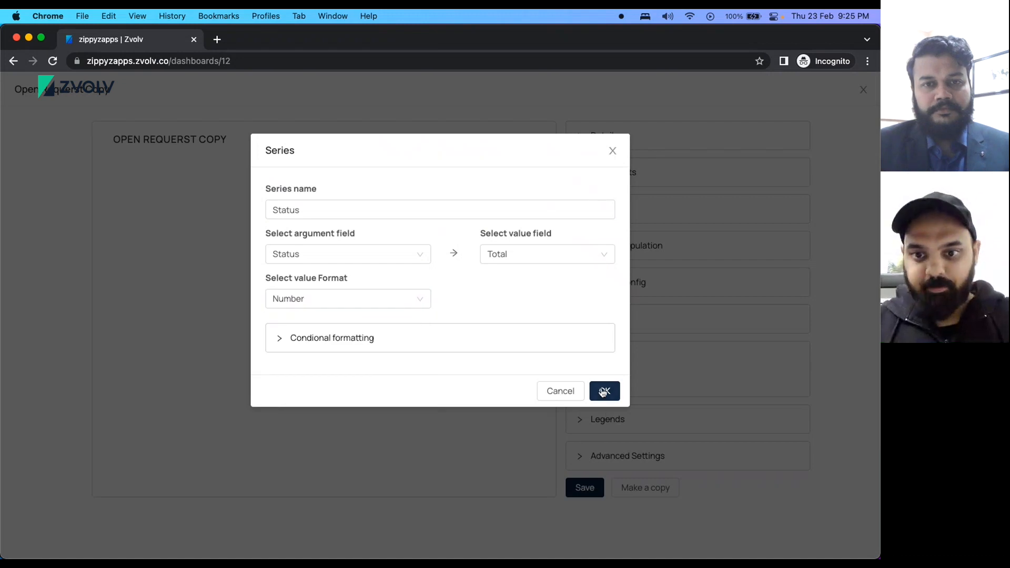
{"action": "left_click", "coordinate": [603, 391]}
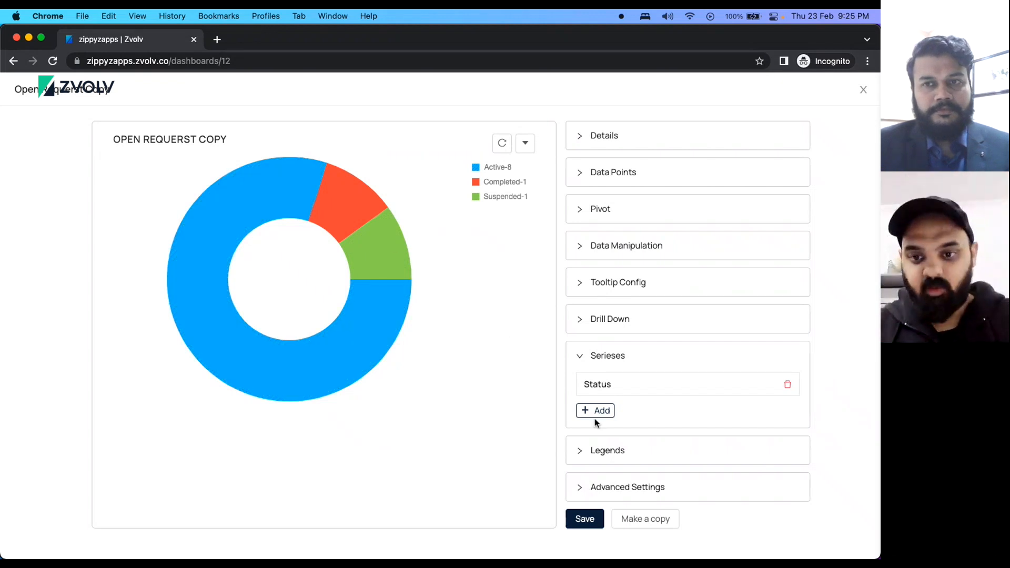
Add a conditional rule colouring slices where Status equals Active amber.
{"action": "left_click", "coordinate": [604, 384]}
{"action": "left_click", "coordinate": [289, 341]}
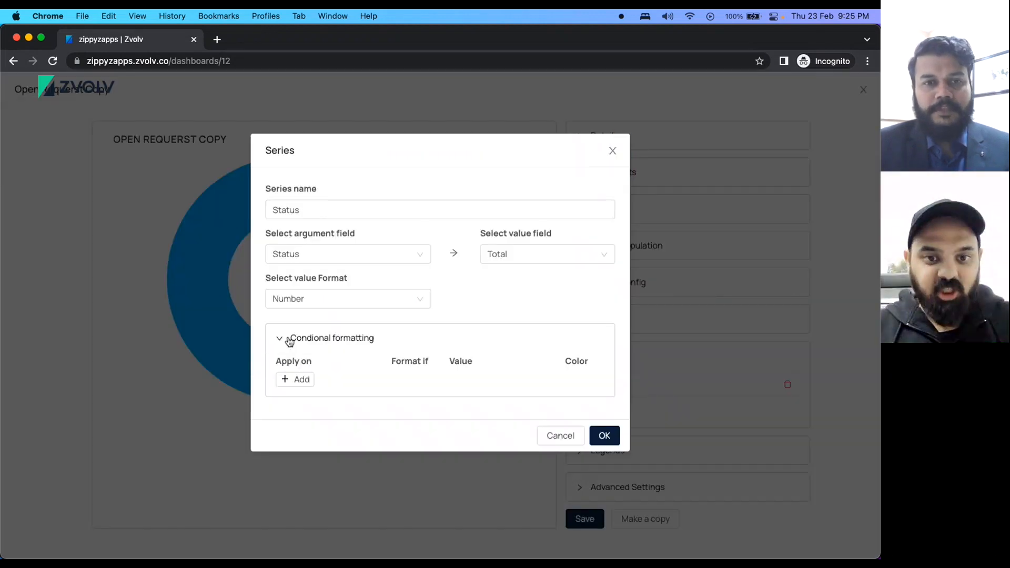
{"action": "left_click", "coordinate": [310, 384]}
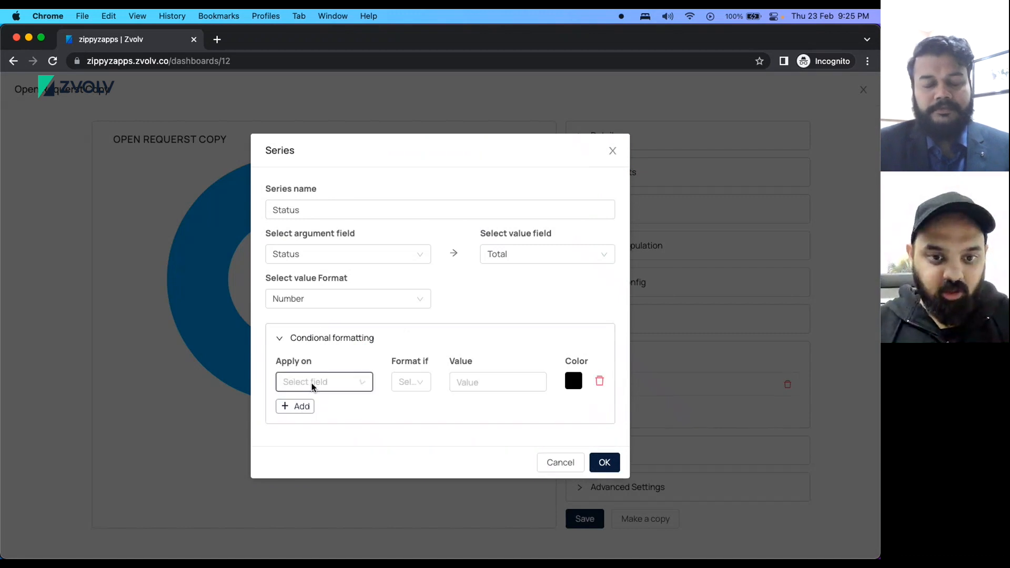
{"action": "left_click", "coordinate": [312, 387]}
{"action": "left_click", "coordinate": [310, 411]}
{"action": "left_click", "coordinate": [404, 383]}
{"action": "left_click", "coordinate": [412, 404]}
{"action": "left_click", "coordinate": [478, 384]}
{"action": "type", "text": "Activ"}
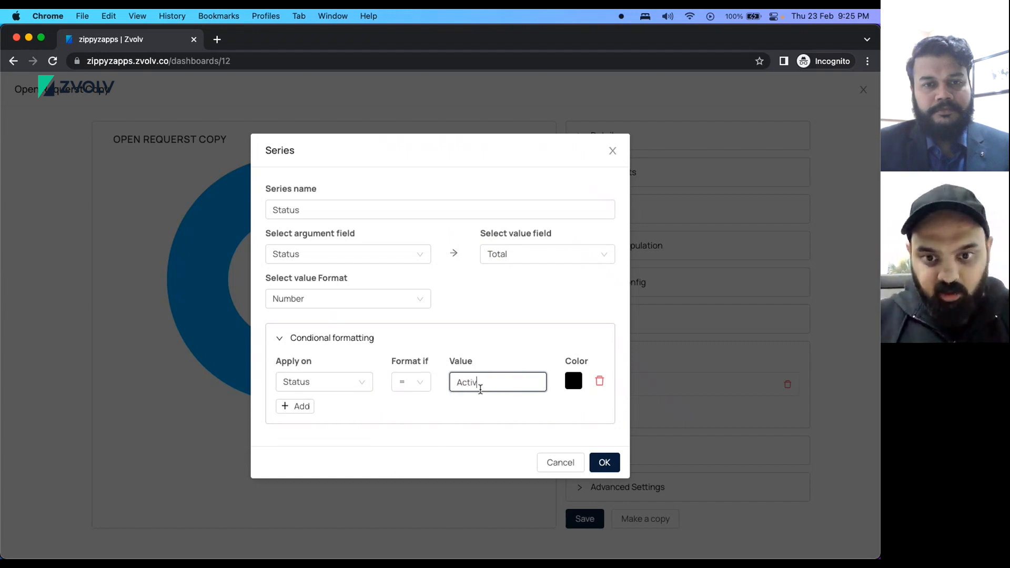
{"action": "left_click", "coordinate": [573, 381]}
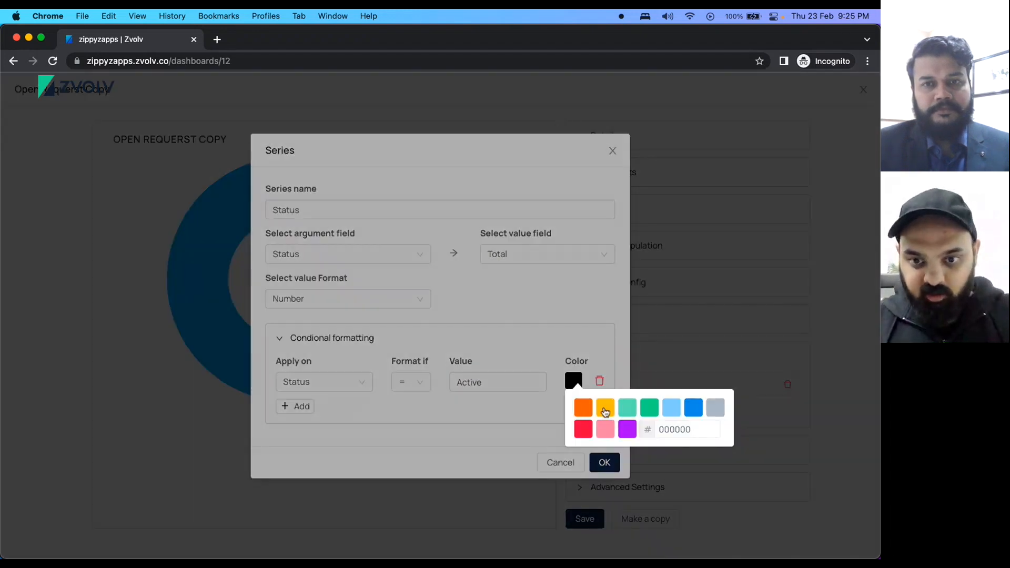
{"action": "left_click", "coordinate": [604, 410]}
Add a rule colouring slices where Status equals Completed green.
{"action": "left_click", "coordinate": [286, 409]}
{"action": "left_click", "coordinate": [329, 409]}
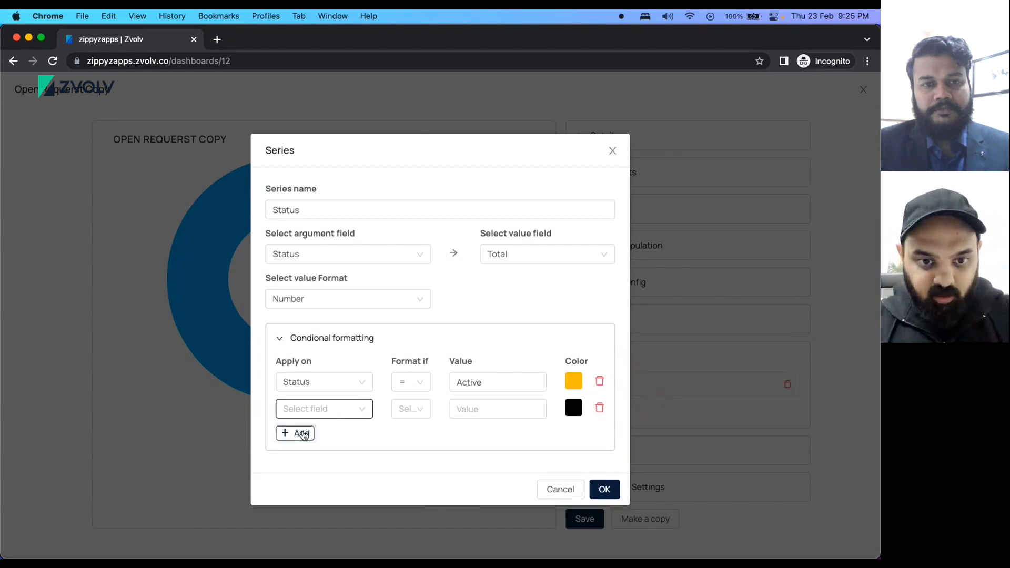
{"action": "left_click", "coordinate": [301, 431]}
{"action": "left_click", "coordinate": [416, 409]}
{"action": "left_click", "coordinate": [406, 428]}
{"action": "left_click", "coordinate": [480, 408]}
{"action": "type", "text": "Completed"}
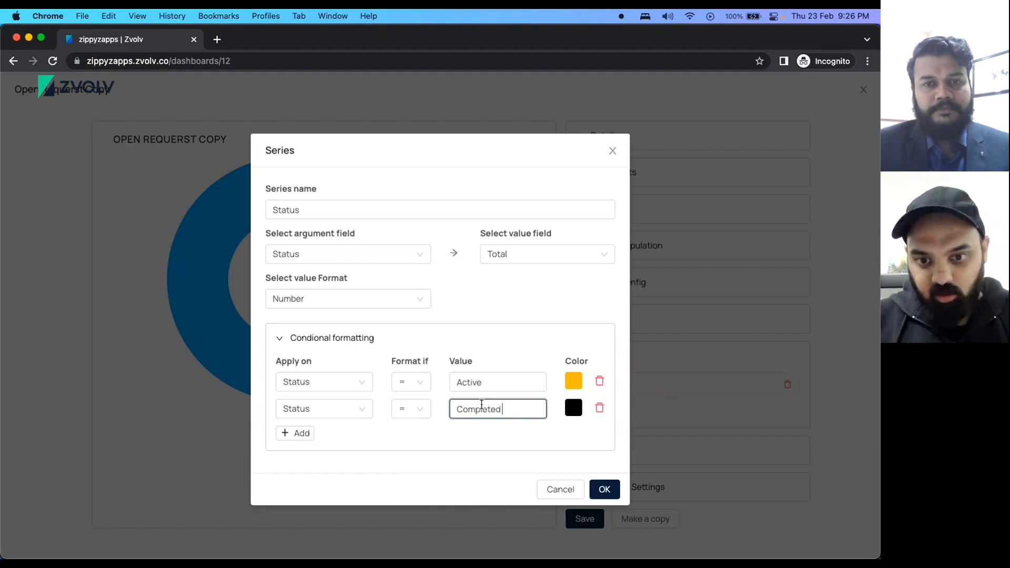
{"action": "left_click", "coordinate": [575, 411]}
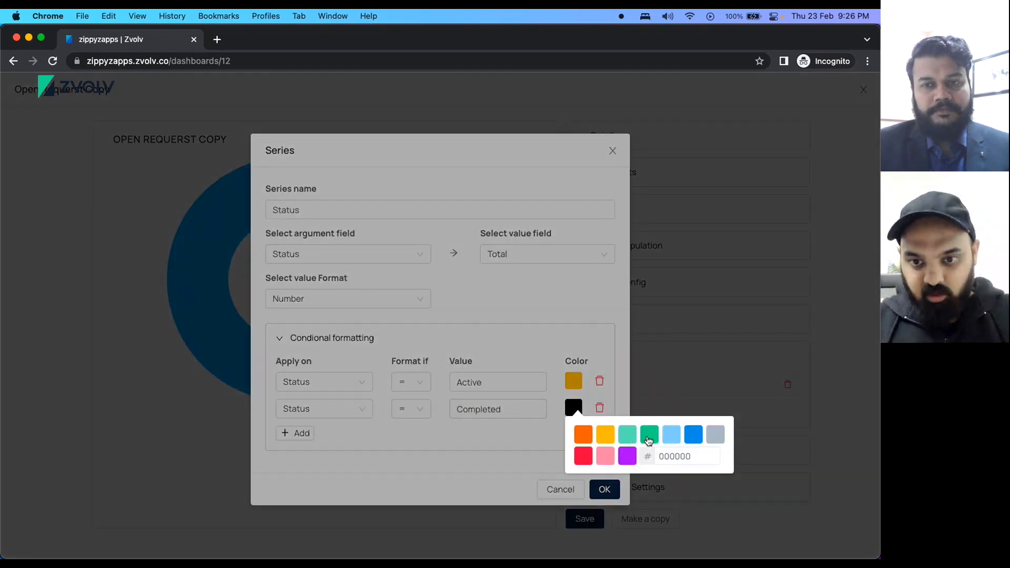
{"action": "left_click", "coordinate": [648, 432]}
Add a Status equals Suspended rule and apply the colour rules.
{"action": "left_click", "coordinate": [299, 435]}
{"action": "left_click", "coordinate": [317, 443]}
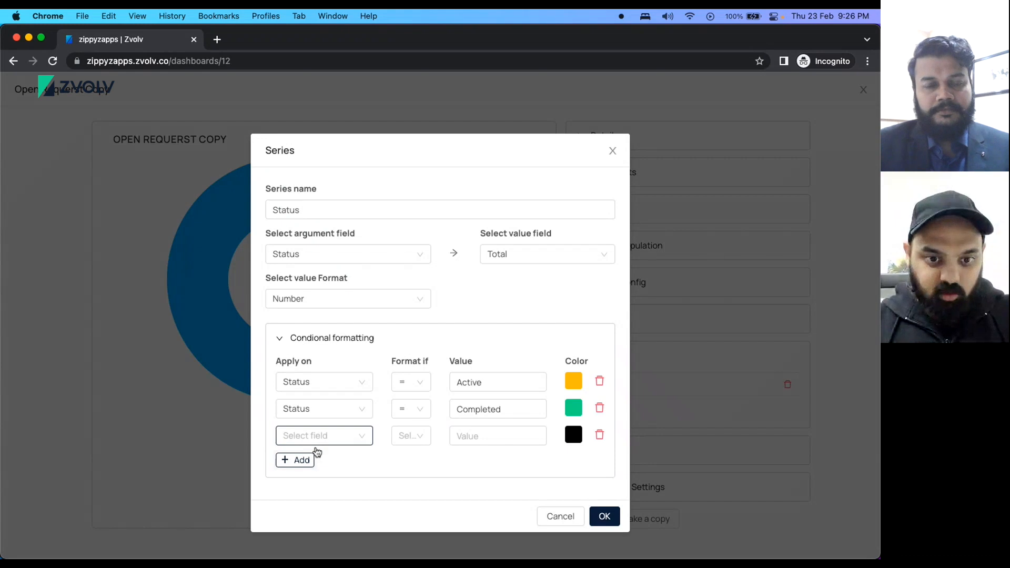
{"action": "left_click", "coordinate": [315, 455]}
{"action": "left_click", "coordinate": [408, 436]}
{"action": "left_click", "coordinate": [412, 467]}
{"action": "left_click", "coordinate": [490, 436]}
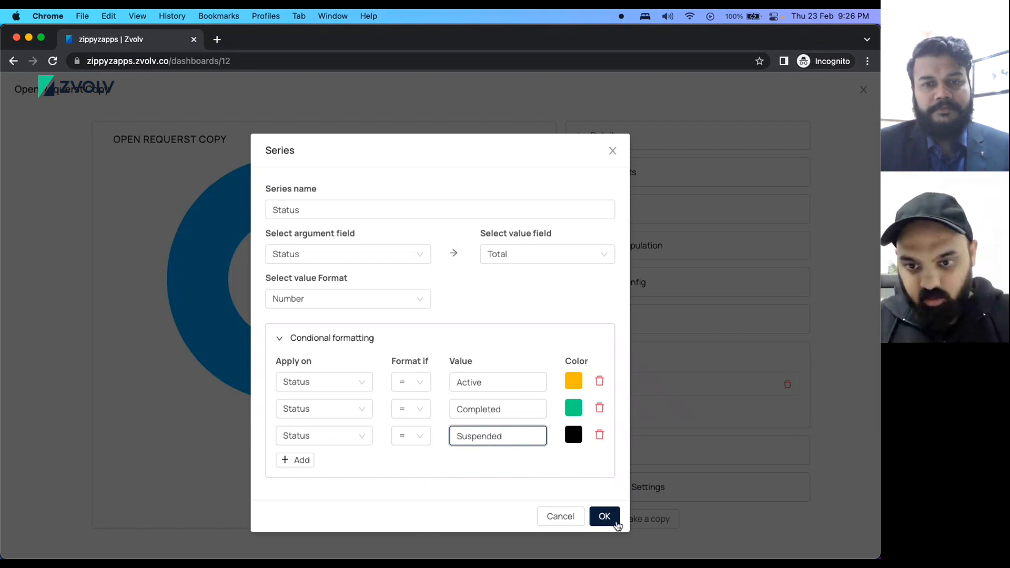
{"action": "left_click", "coordinate": [615, 523]}
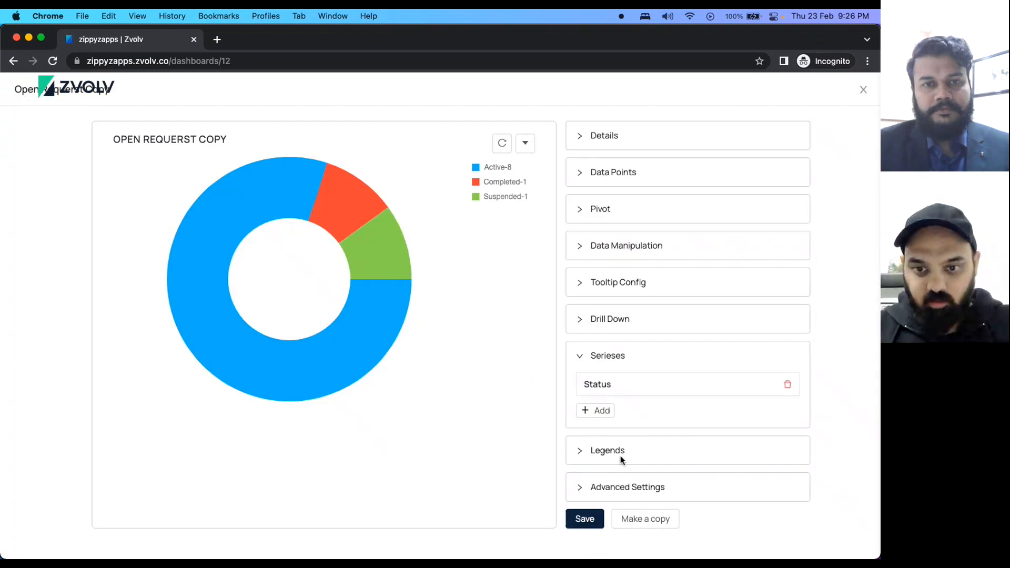
Show the legend aligned right and bottom, show slice value labels, and save the chart.
{"action": "left_click", "coordinate": [598, 453]}
{"action": "scroll", "coordinate": [604, 450], "scroll_direction": "down", "scroll_amount": 1}
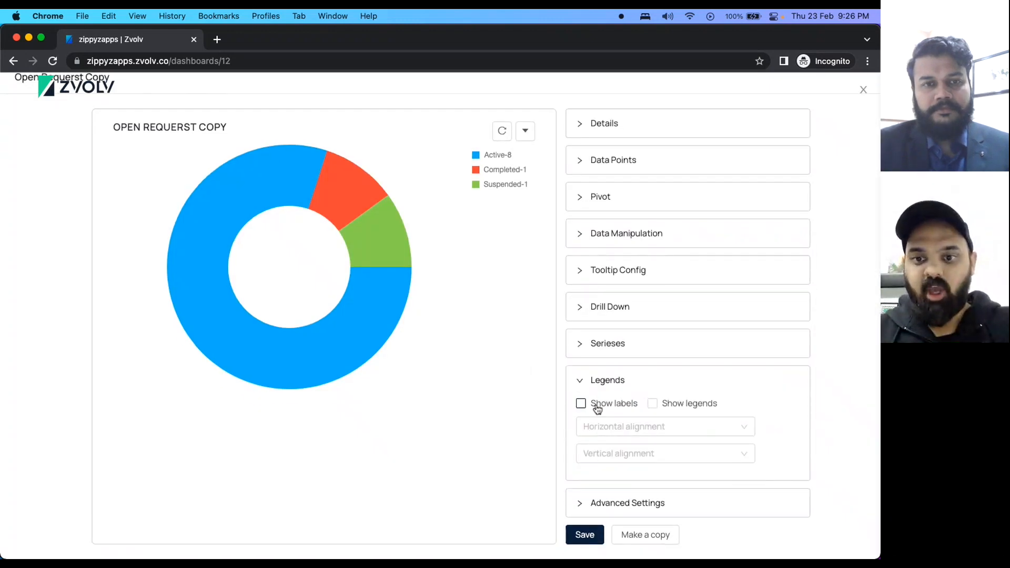
{"action": "left_click", "coordinate": [653, 404]}
{"action": "left_click", "coordinate": [655, 427]}
{"action": "left_click", "coordinate": [626, 465]}
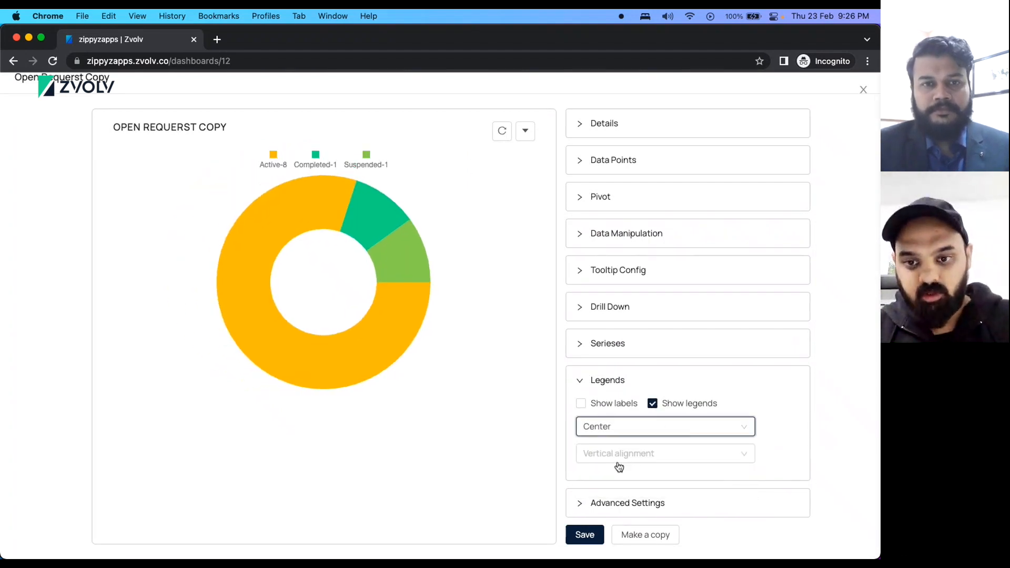
{"action": "left_click", "coordinate": [619, 460]}
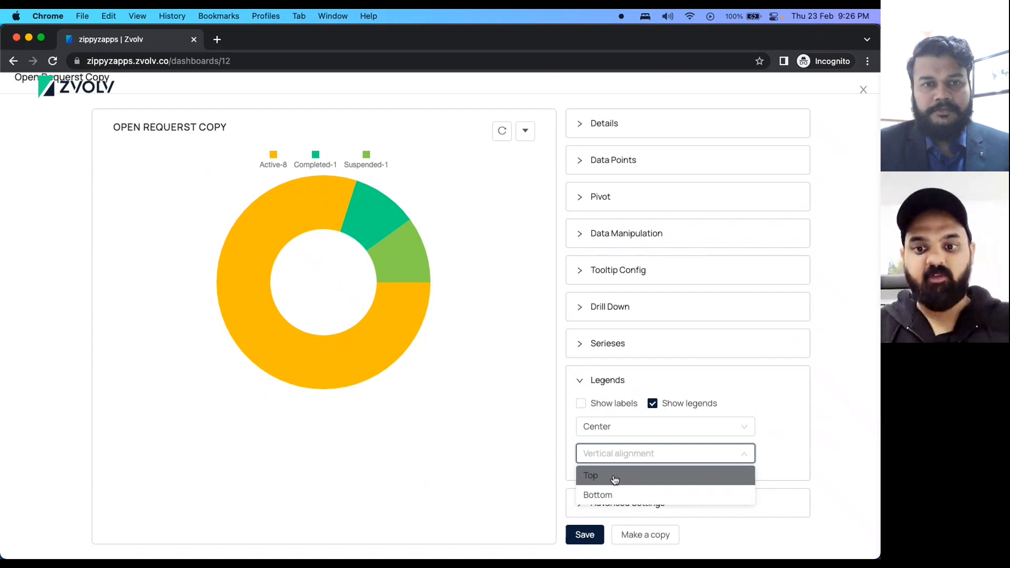
{"action": "left_click", "coordinate": [620, 493]}
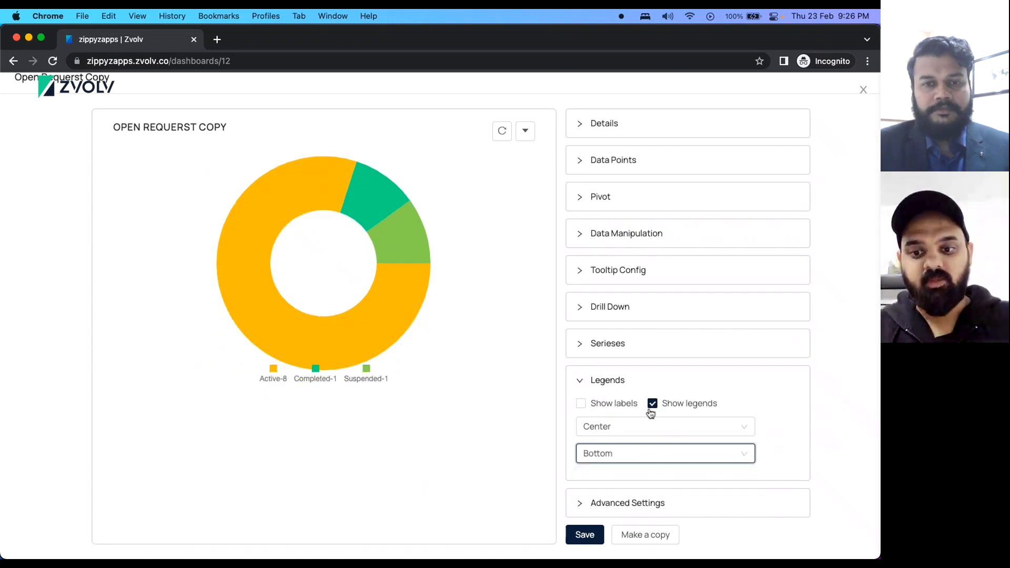
{"action": "left_click", "coordinate": [628, 432]}
{"action": "left_click", "coordinate": [611, 448]}
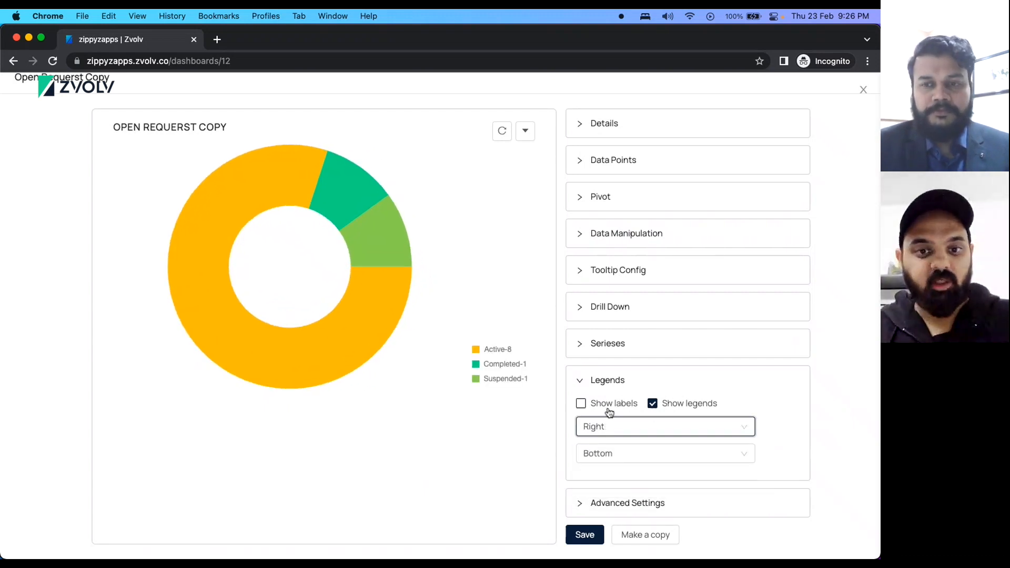
{"action": "left_click", "coordinate": [609, 412]}
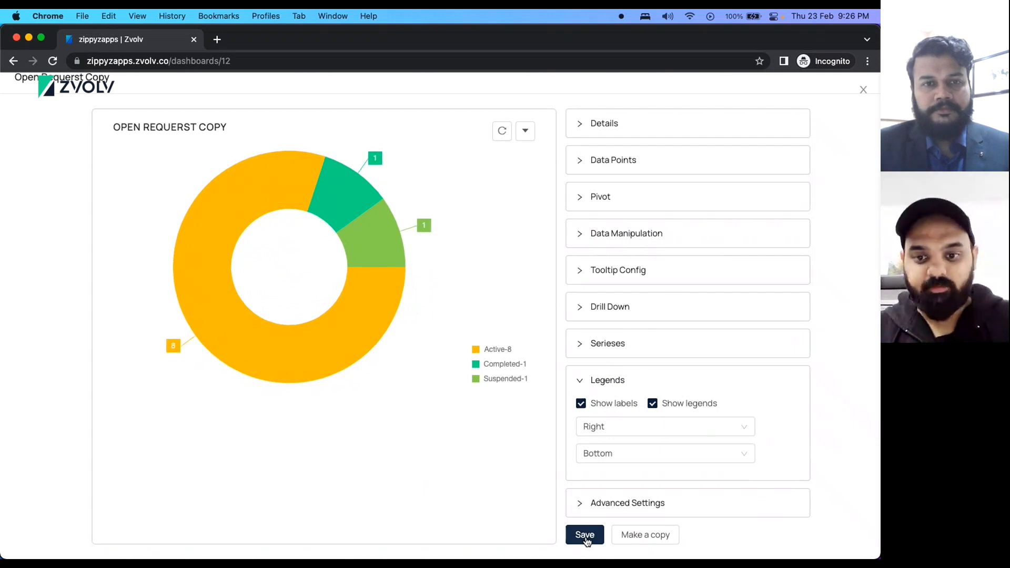
{"action": "left_click", "coordinate": [585, 535]}
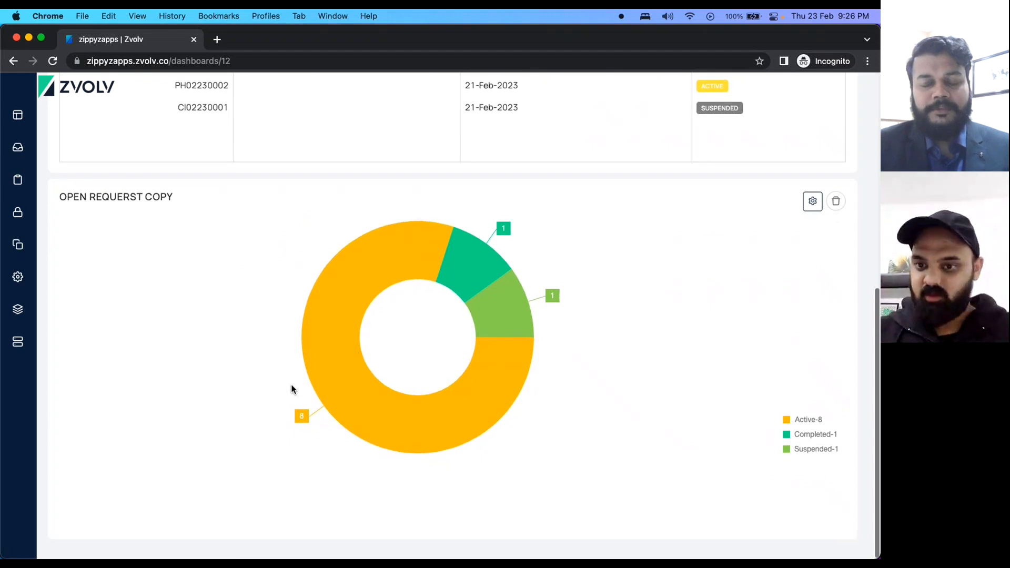
{"action": "scroll", "coordinate": [293, 394], "scroll_direction": "up", "scroll_amount": 10}
Shrink the doughnut widget and place it top-left with the OPEN REQUERST table below.
{"action": "left_click", "coordinate": [847, 176]}
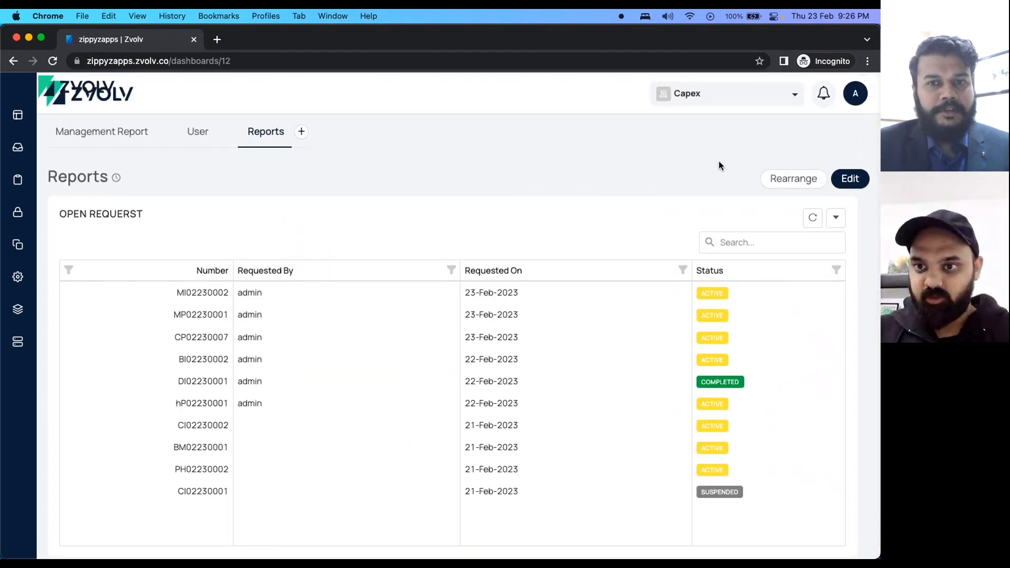
{"action": "scroll", "coordinate": [489, 214], "scroll_direction": "down", "scroll_amount": 7}
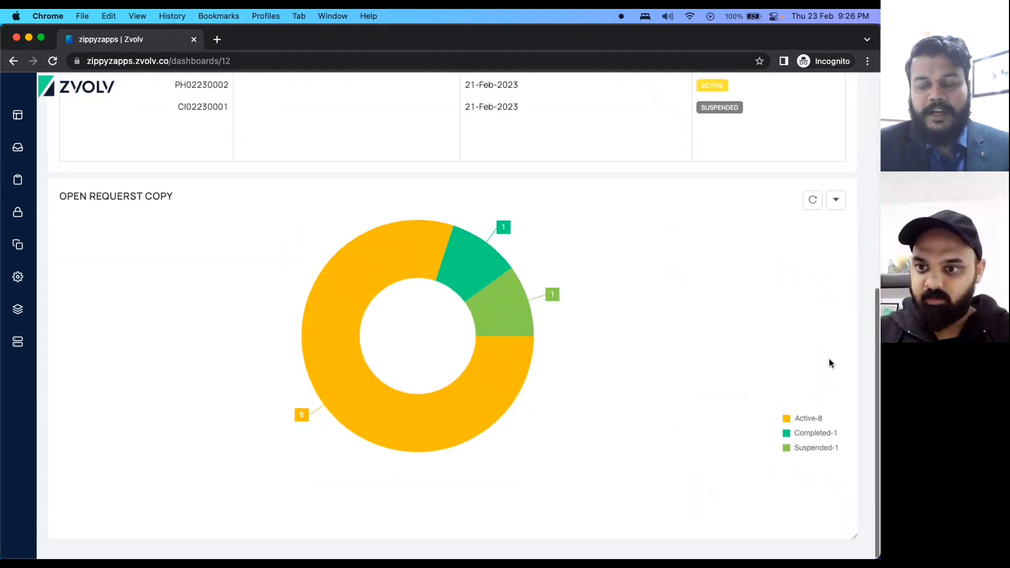
{"action": "left_click_drag", "start_coordinate": [853, 337], "coordinate": [252, 263]}
{"action": "left_click_drag", "start_coordinate": [281, 535], "coordinate": [260, 455]}
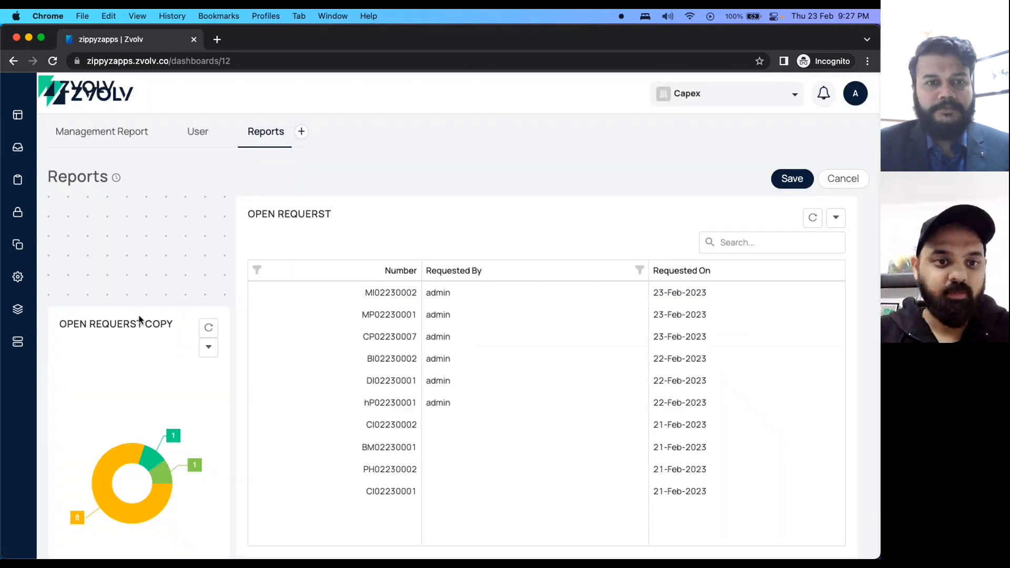
{"action": "left_click_drag", "start_coordinate": [138, 319], "coordinate": [128, 214]}
{"action": "left_click_drag", "start_coordinate": [354, 291], "coordinate": [147, 437]}
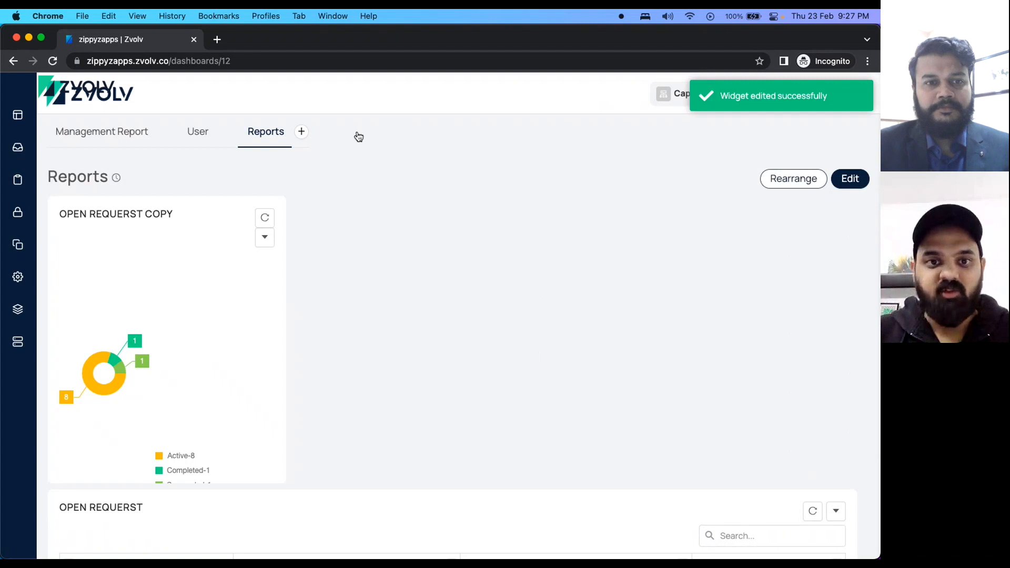
{"action": "scroll", "coordinate": [595, 392], "scroll_direction": "down", "scroll_amount": 3}
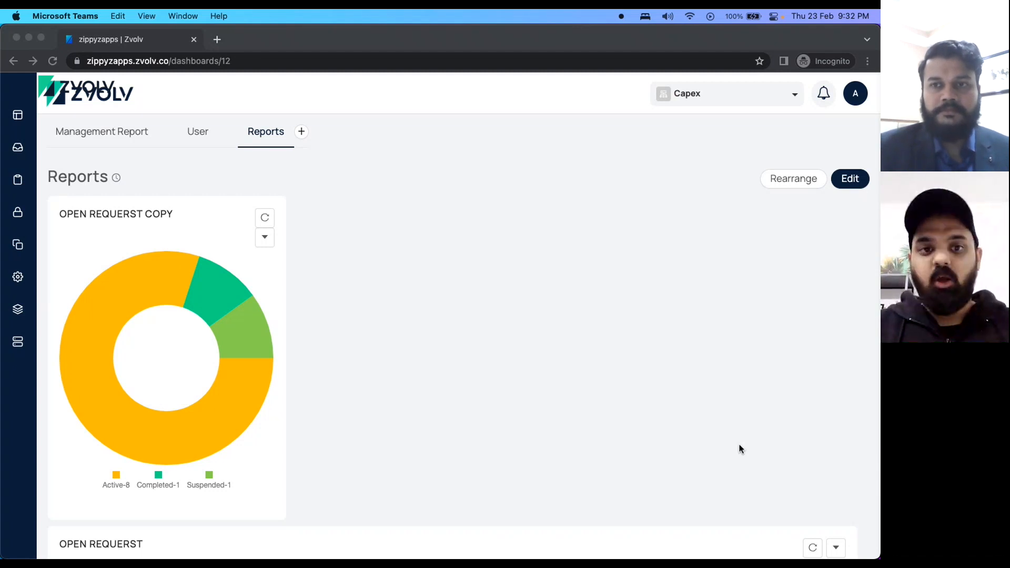
Log out of the admin account.
{"action": "left_click", "coordinate": [856, 97]}
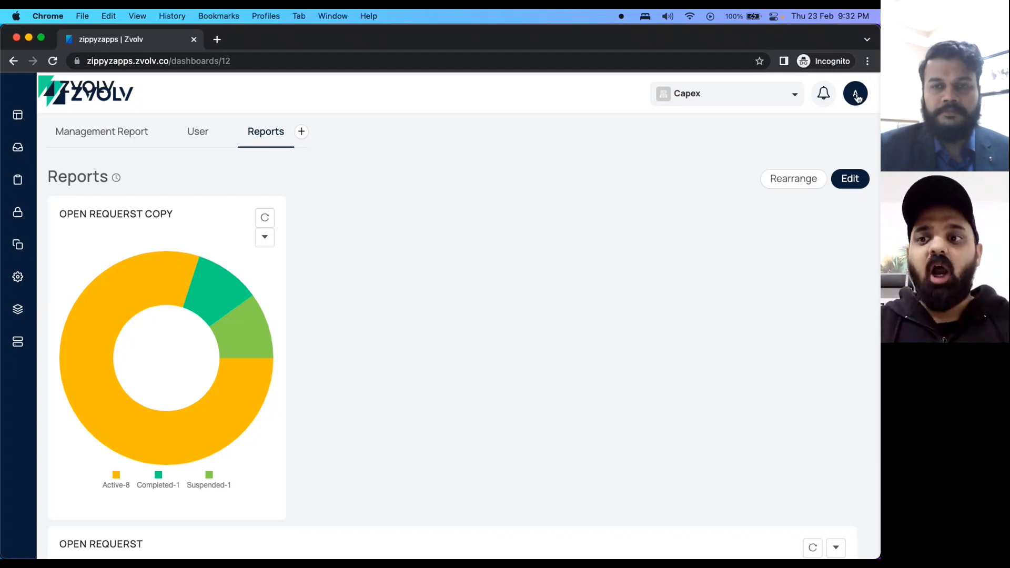
{"action": "left_click", "coordinate": [856, 96]}
{"action": "left_click", "coordinate": [749, 180]}
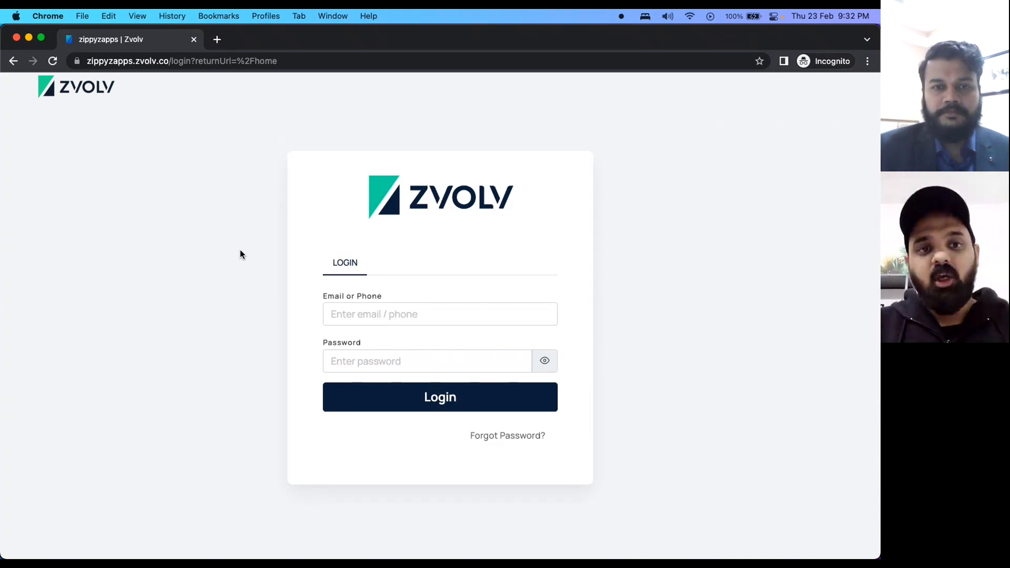
Sign in with the management user's email and password.
{"action": "left_click", "coordinate": [361, 310]}
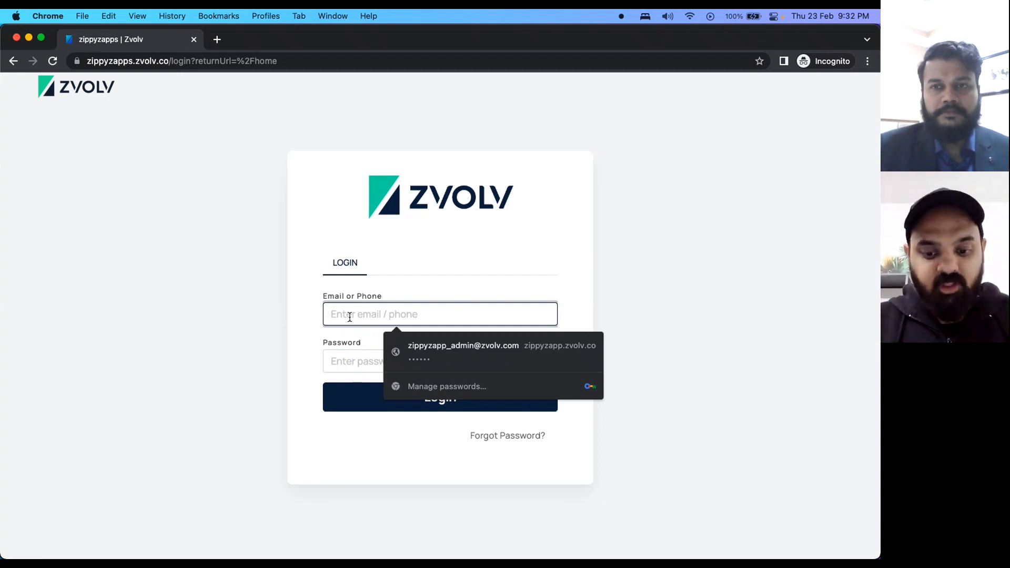
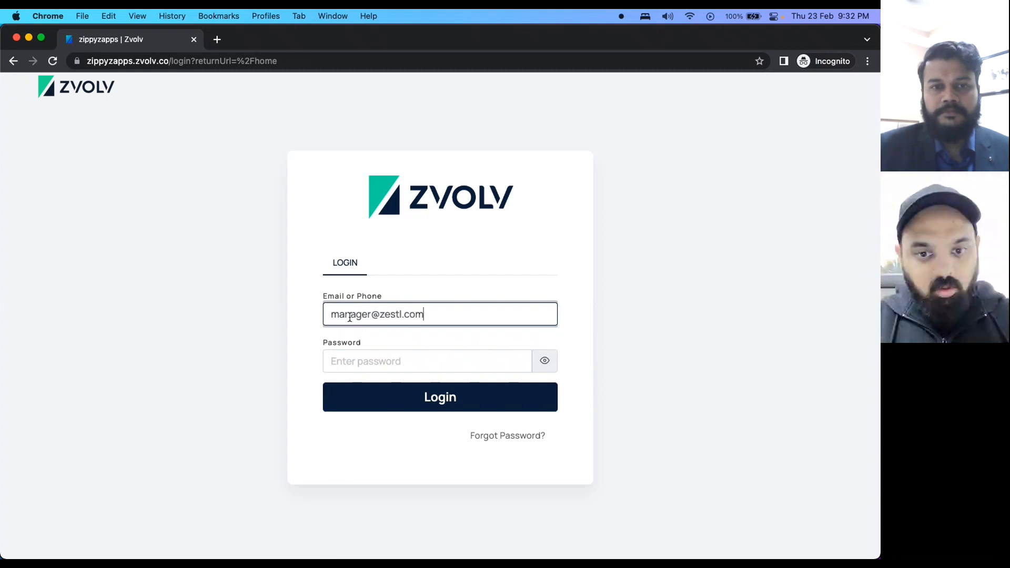
{"action": "key", "text": "Tab"}
{"action": "type", "text": "******"}
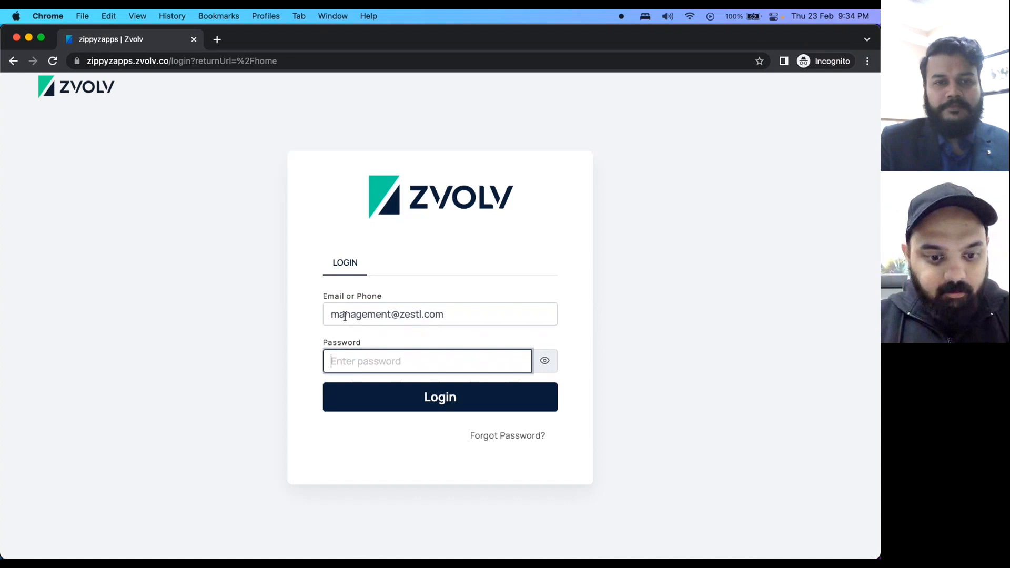
{"action": "type", "text": "******"}
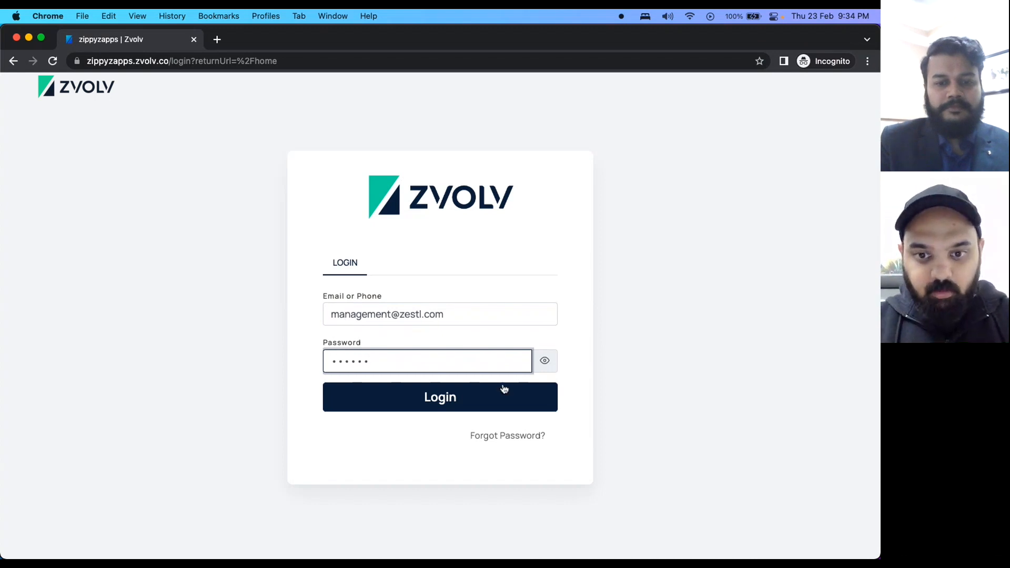
{"action": "left_click", "coordinate": [416, 404]}
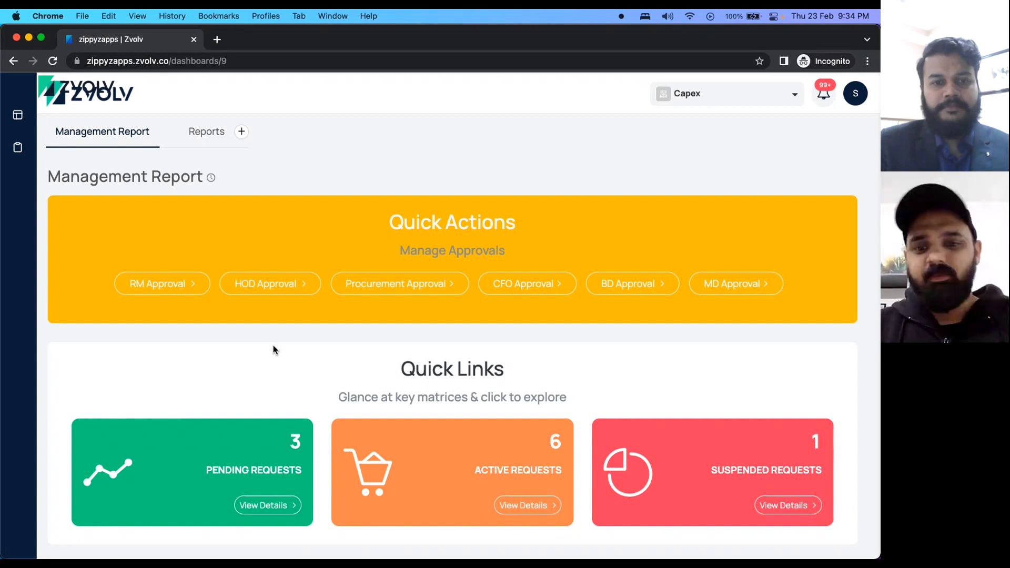
{"action": "scroll", "coordinate": [274, 350], "scroll_direction": "down", "scroll_amount": 1}
{"action": "scroll", "coordinate": [273, 350], "scroll_direction": "down", "scroll_amount": 3}
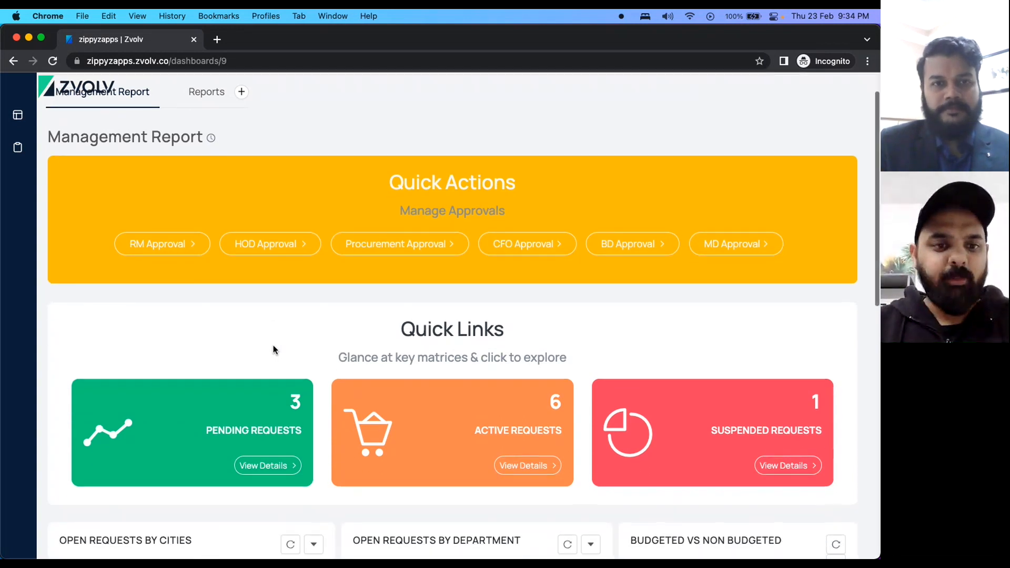
{"action": "scroll", "coordinate": [389, 449], "scroll_direction": "down", "scroll_amount": 3}
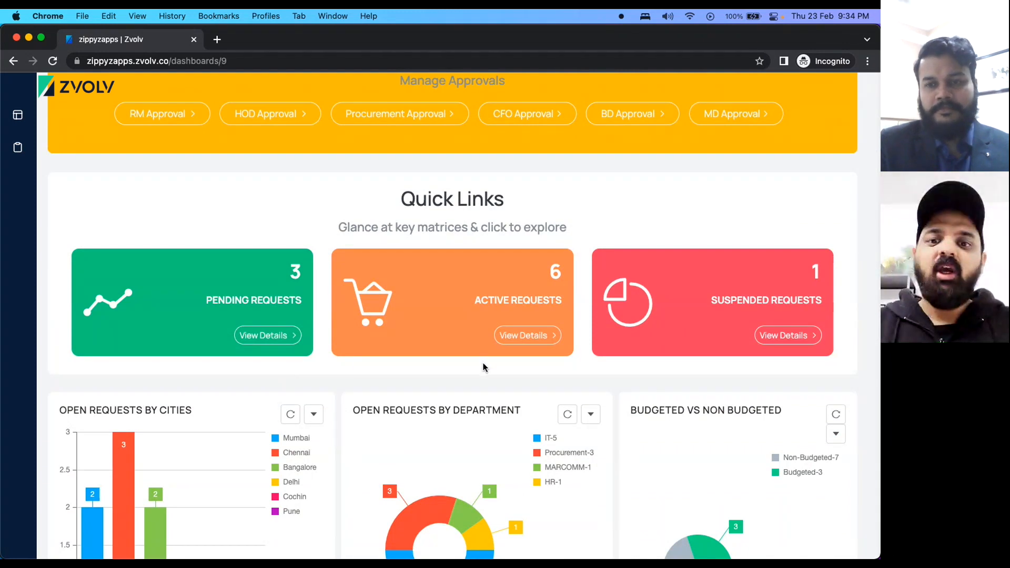
{"action": "scroll", "coordinate": [484, 366], "scroll_direction": "down", "scroll_amount": 7}
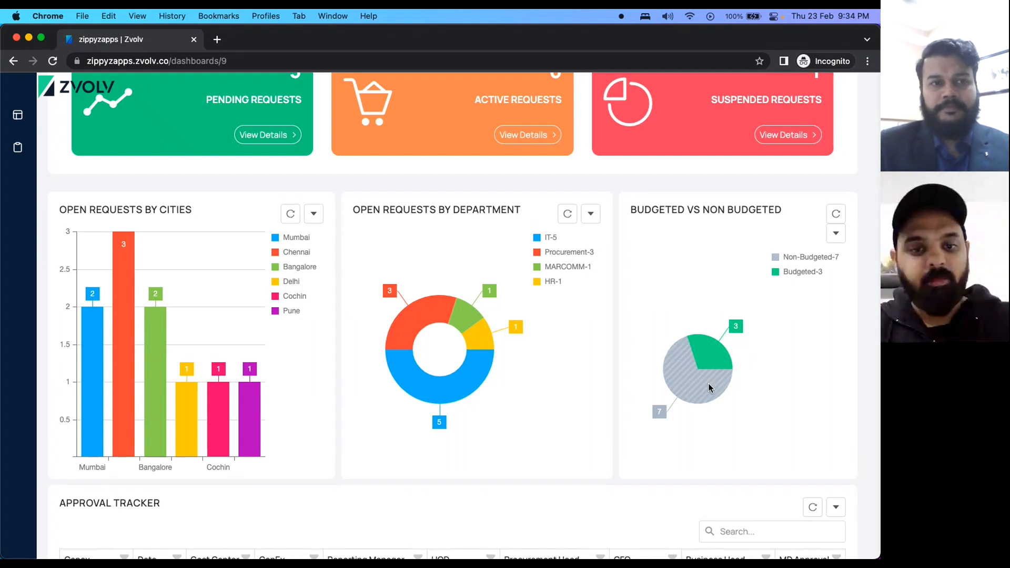
{"action": "scroll", "coordinate": [708, 385], "scroll_direction": "down", "scroll_amount": 5}
{"action": "scroll", "coordinate": [313, 413], "scroll_direction": "down", "scroll_amount": 3}
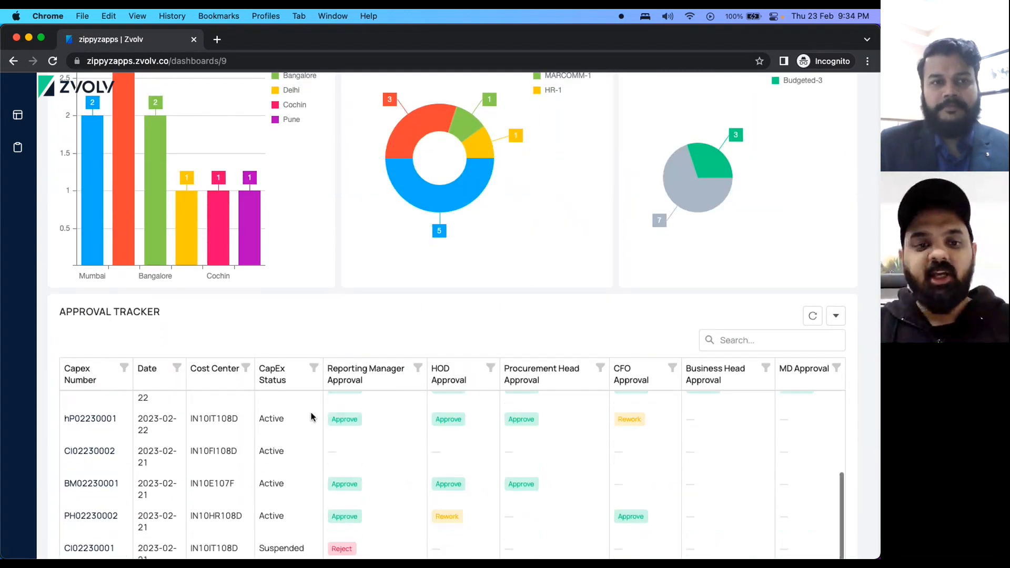
{"action": "scroll", "coordinate": [300, 326], "scroll_direction": "down", "scroll_amount": 1}
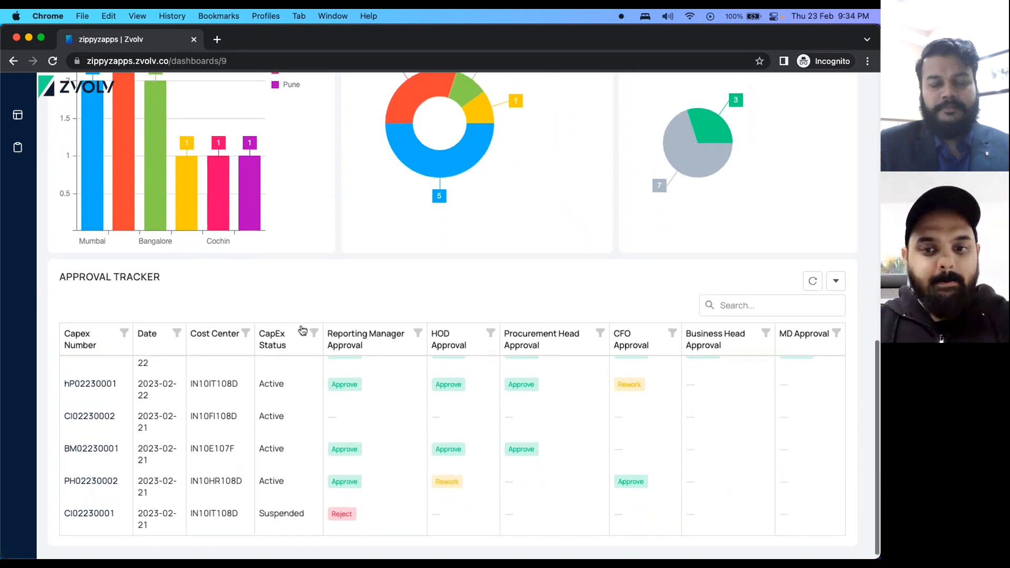
{"action": "scroll", "coordinate": [302, 329], "scroll_direction": "up", "scroll_amount": 8}
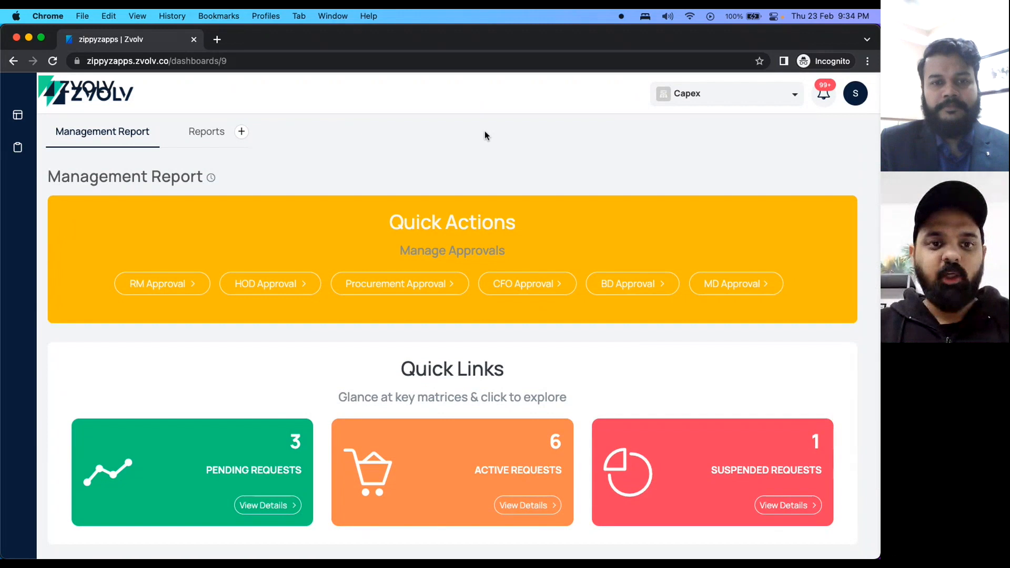
Log out of the management account and start a new Capex Requisition from the User dashboard.
{"action": "left_click", "coordinate": [862, 102]}
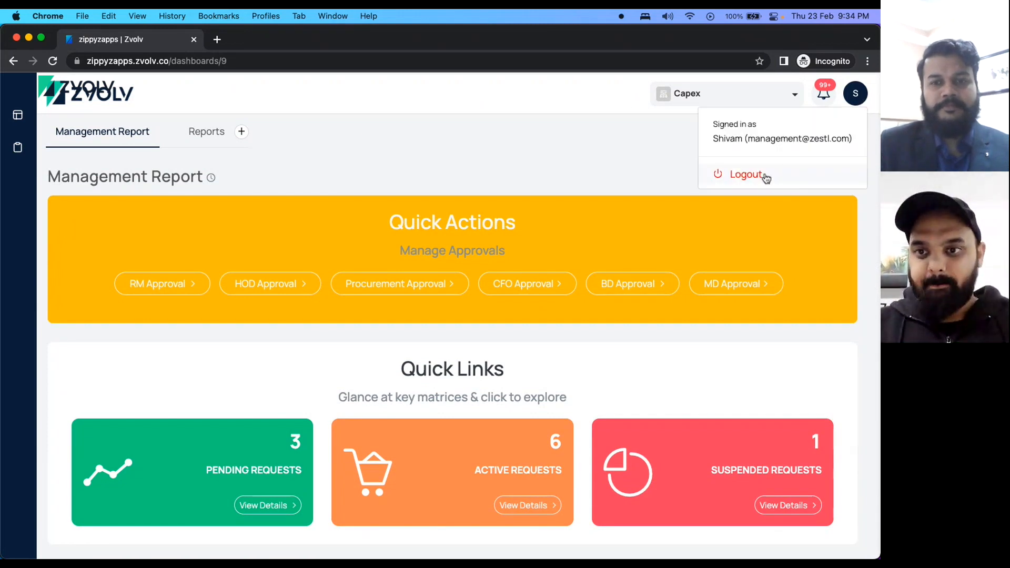
{"action": "left_click", "coordinate": [765, 174]}
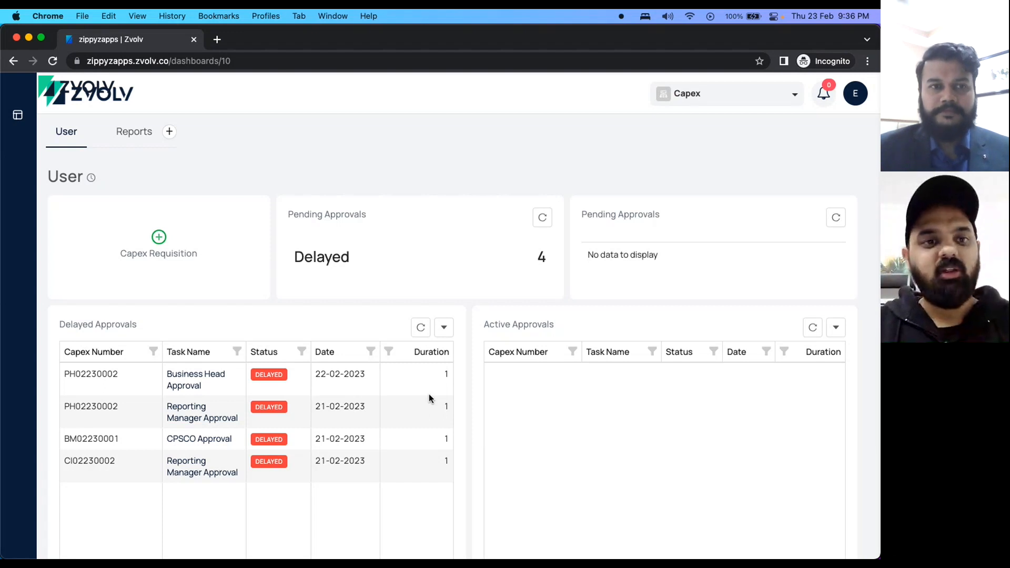
{"action": "left_click", "coordinate": [191, 271]}
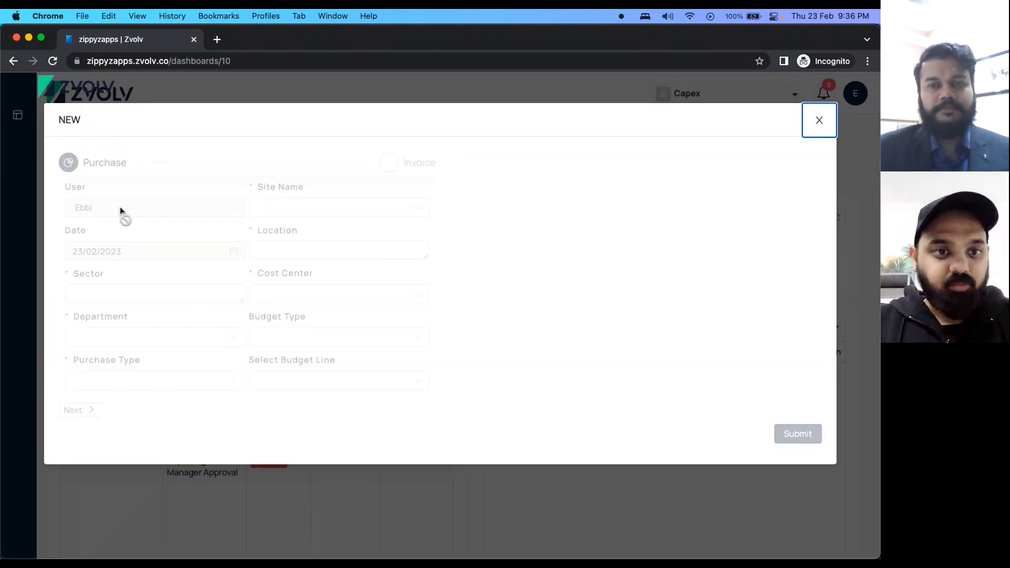
Fill the requisition with site Site J, location Pune and sector 'SEctor 1'.
{"action": "left_click", "coordinate": [312, 244]}
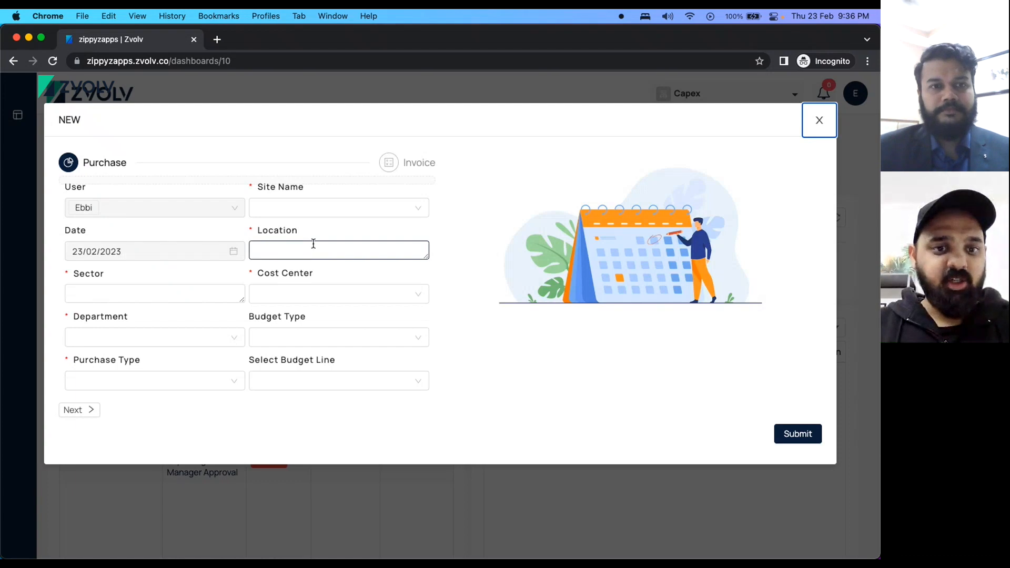
{"action": "left_click", "coordinate": [268, 209]}
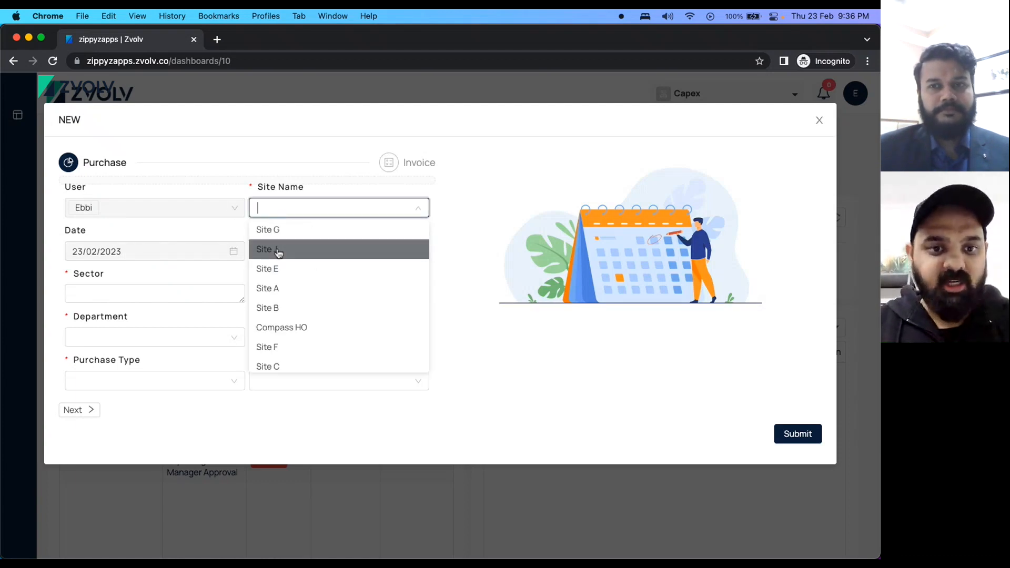
{"action": "left_click", "coordinate": [278, 251]}
{"action": "left_click", "coordinate": [302, 248]}
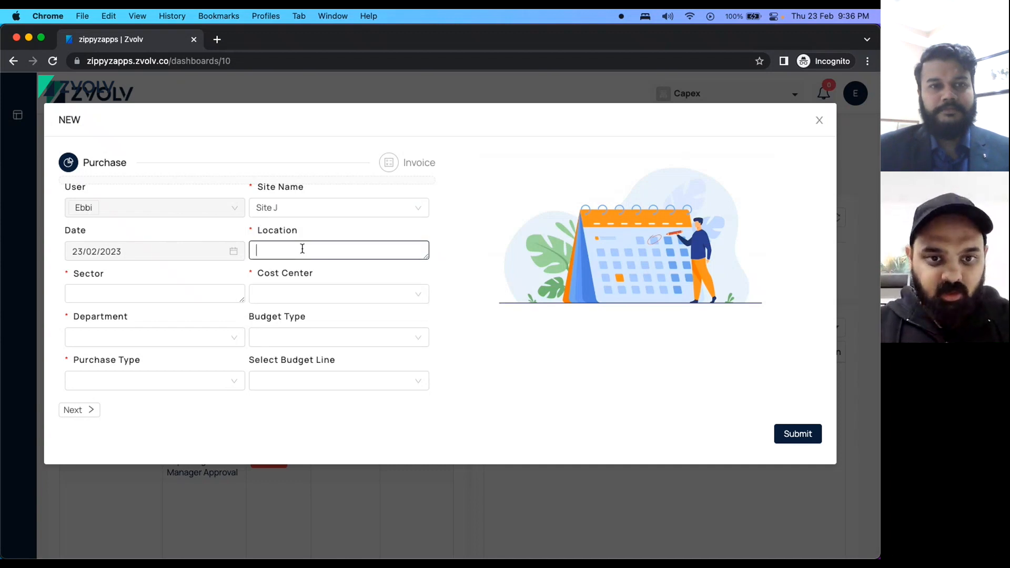
{"action": "type", "text": "Pune"}
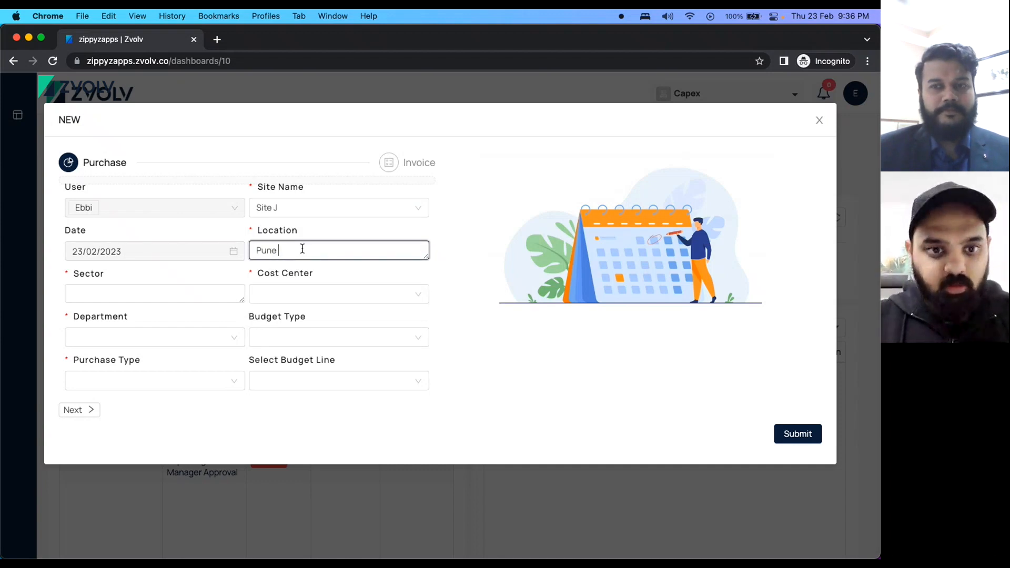
{"action": "left_click", "coordinate": [144, 297]}
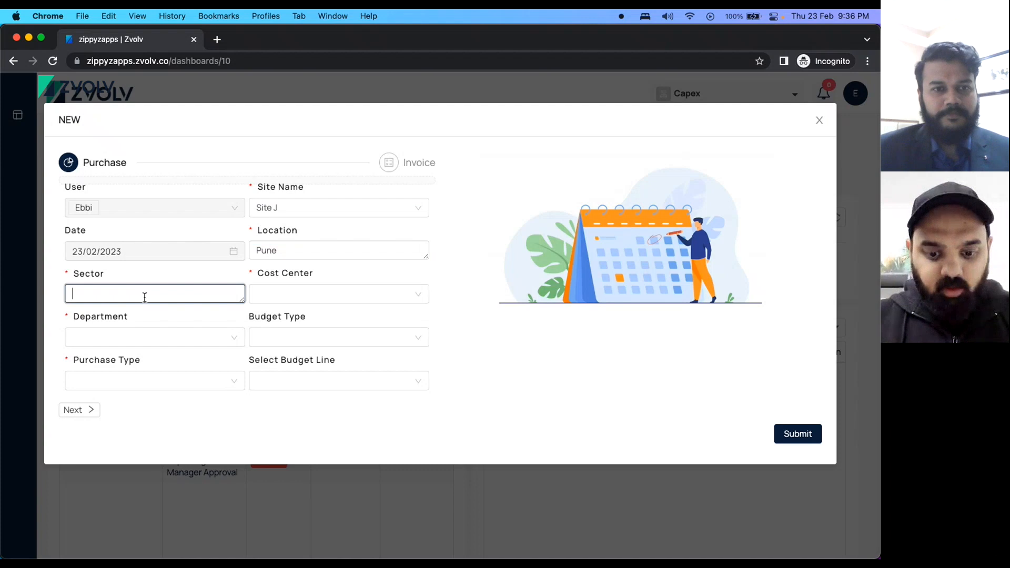
{"action": "type", "text": "SEctor 1"}
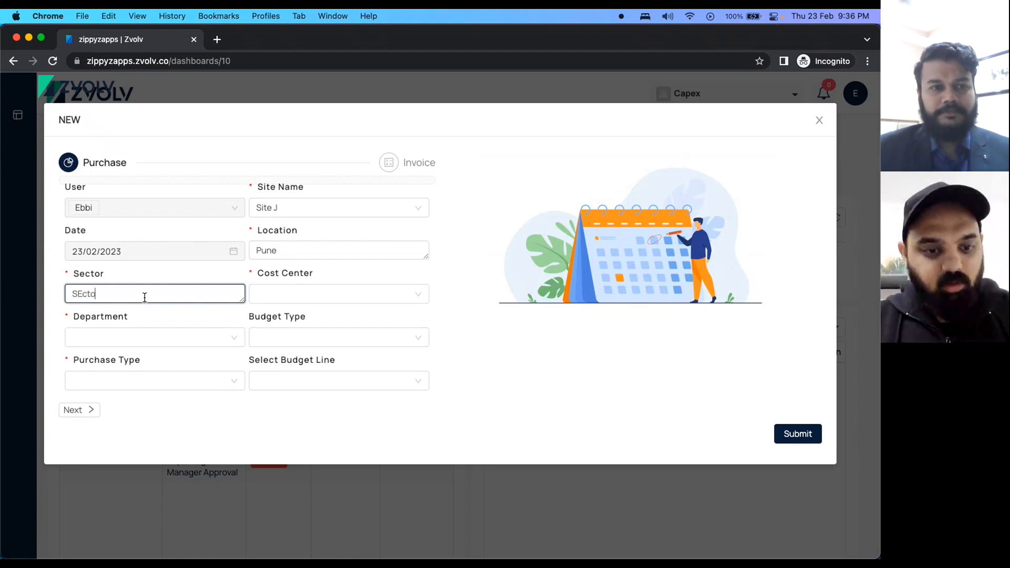
Set cost centre IN10FI108D, department Procurement, budget Non-Budgeted, purchase type Services, then continue.
{"action": "left_click", "coordinate": [289, 293]}
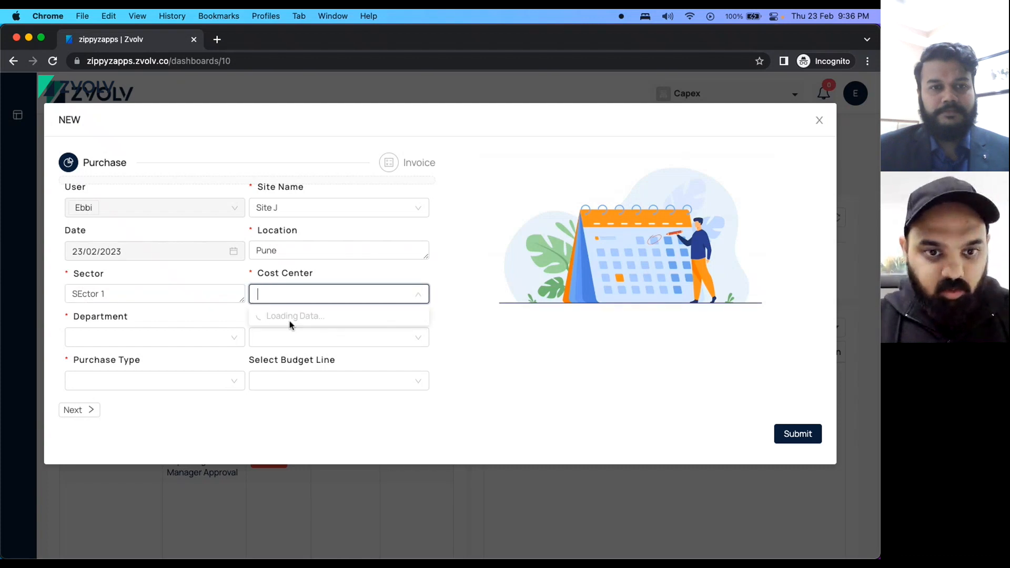
{"action": "left_click", "coordinate": [290, 334]}
{"action": "left_click", "coordinate": [111, 338]}
{"action": "left_click", "coordinate": [112, 379]}
{"action": "left_click", "coordinate": [297, 345]}
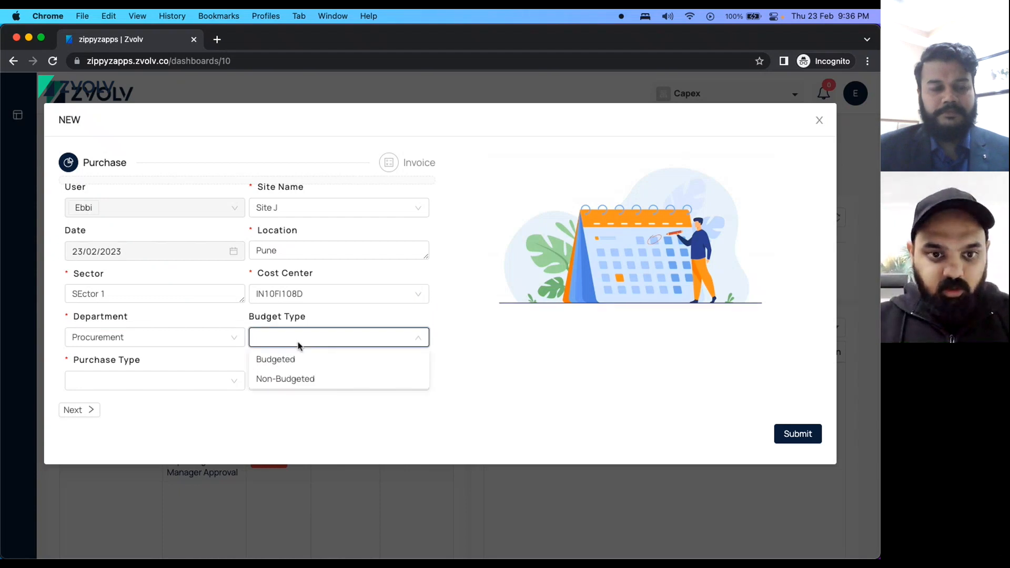
{"action": "left_click", "coordinate": [295, 380]}
{"action": "left_click", "coordinate": [120, 388]}
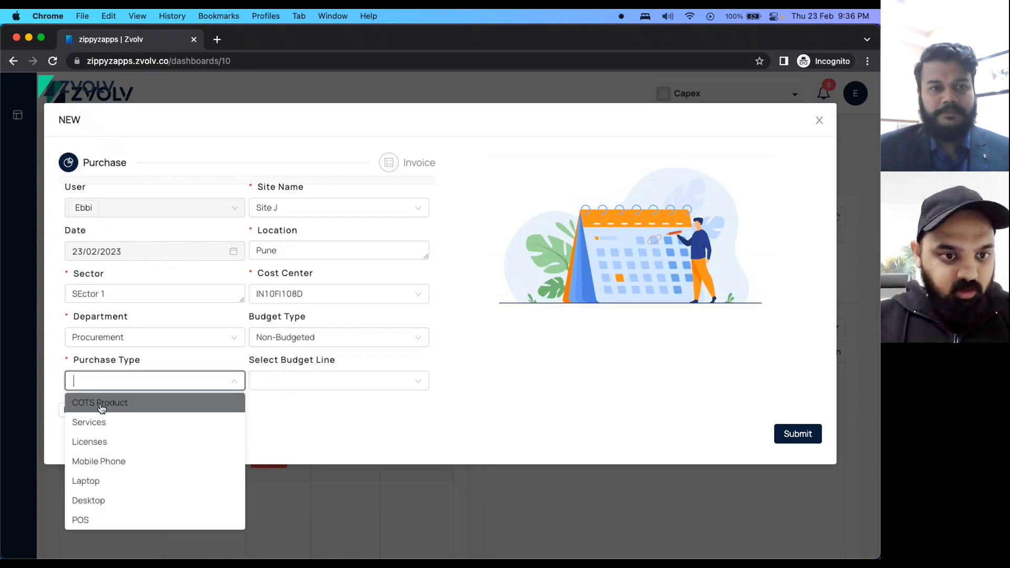
{"action": "left_click", "coordinate": [101, 423]}
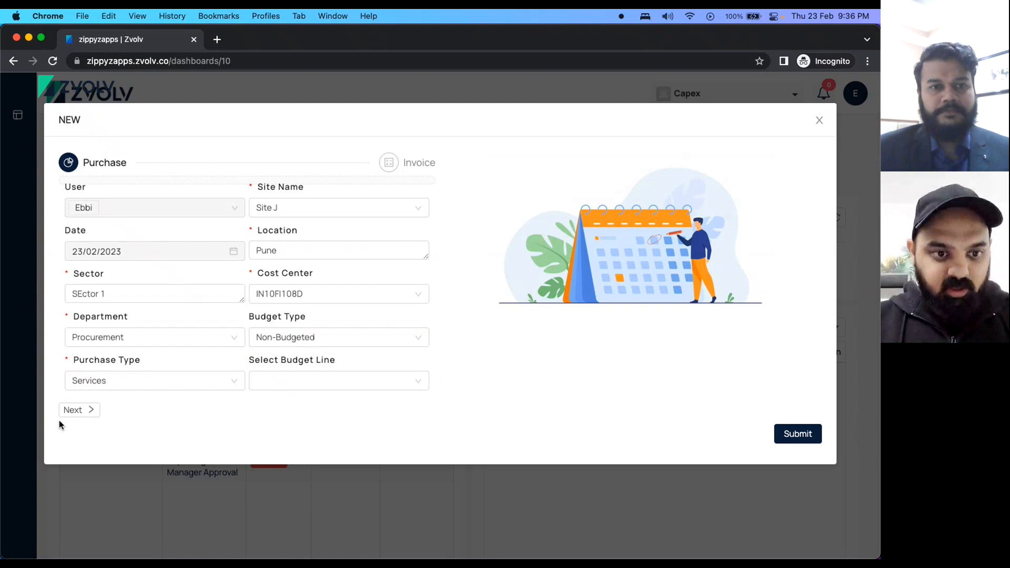
{"action": "left_click", "coordinate": [79, 410]}
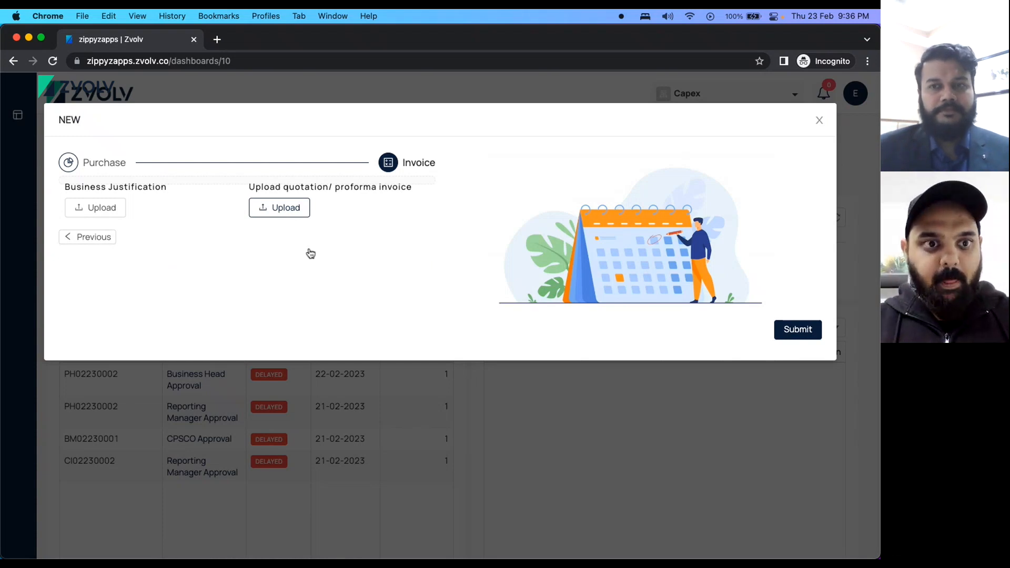
Attach 6.pdf as the quotation and submit the requisition.
{"action": "left_click", "coordinate": [280, 208]}
{"action": "left_click", "coordinate": [327, 225]}
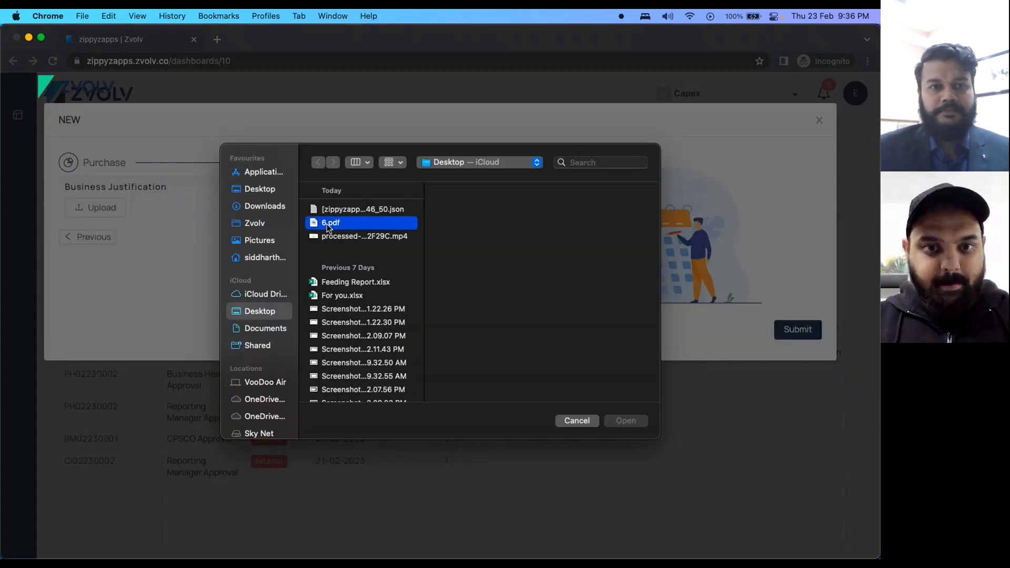
{"action": "key", "text": "Return"}
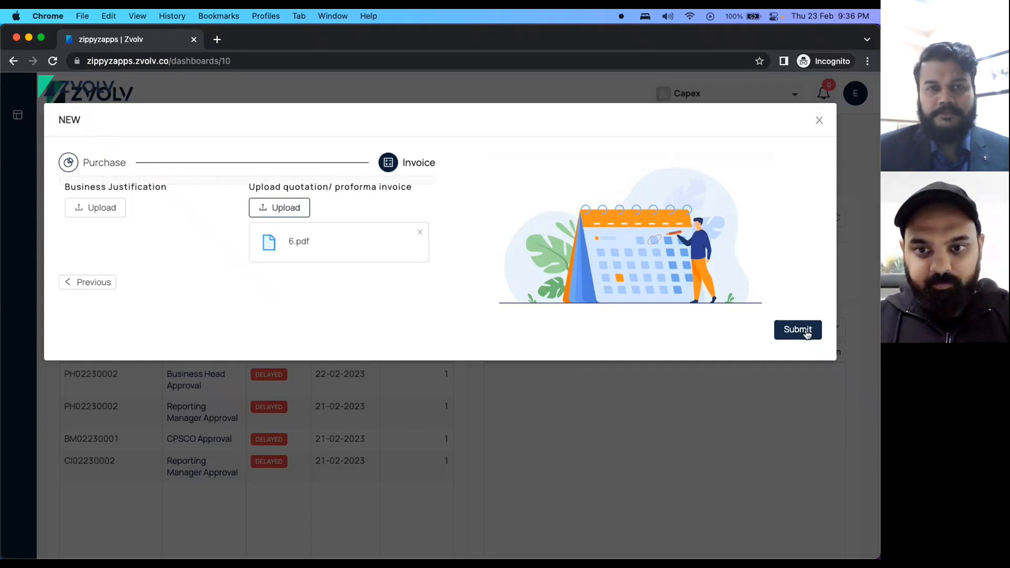
{"action": "left_click", "coordinate": [807, 335]}
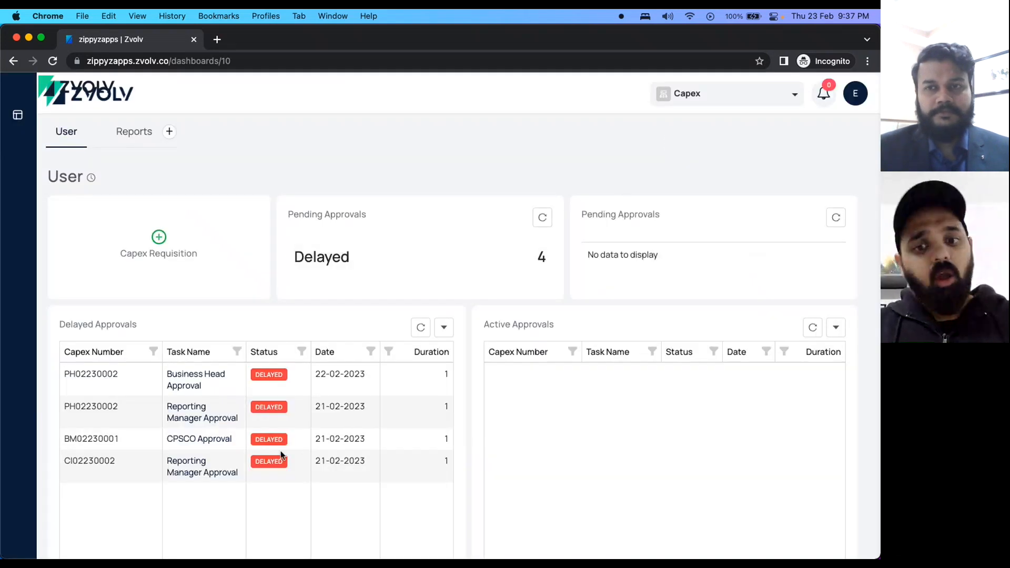
Log out of the requesting user's account.
{"action": "scroll", "coordinate": [279, 459], "scroll_direction": "down", "scroll_amount": 1}
{"action": "scroll", "coordinate": [281, 455], "scroll_direction": "up", "scroll_amount": 1}
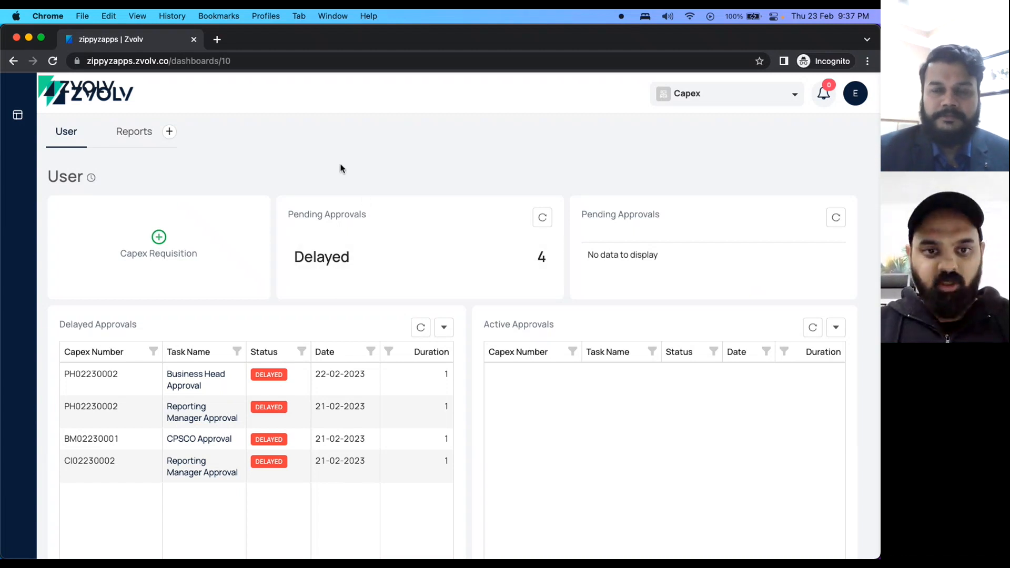
{"action": "scroll", "coordinate": [341, 165], "scroll_direction": "down", "scroll_amount": 3}
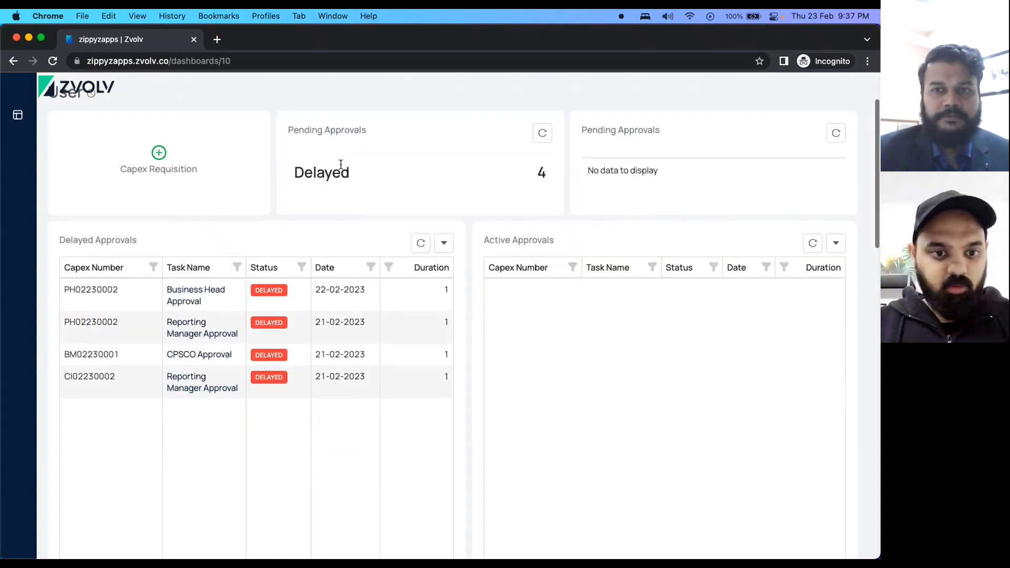
{"action": "scroll", "coordinate": [340, 170], "scroll_direction": "up", "scroll_amount": 3}
{"action": "left_click", "coordinate": [852, 97]}
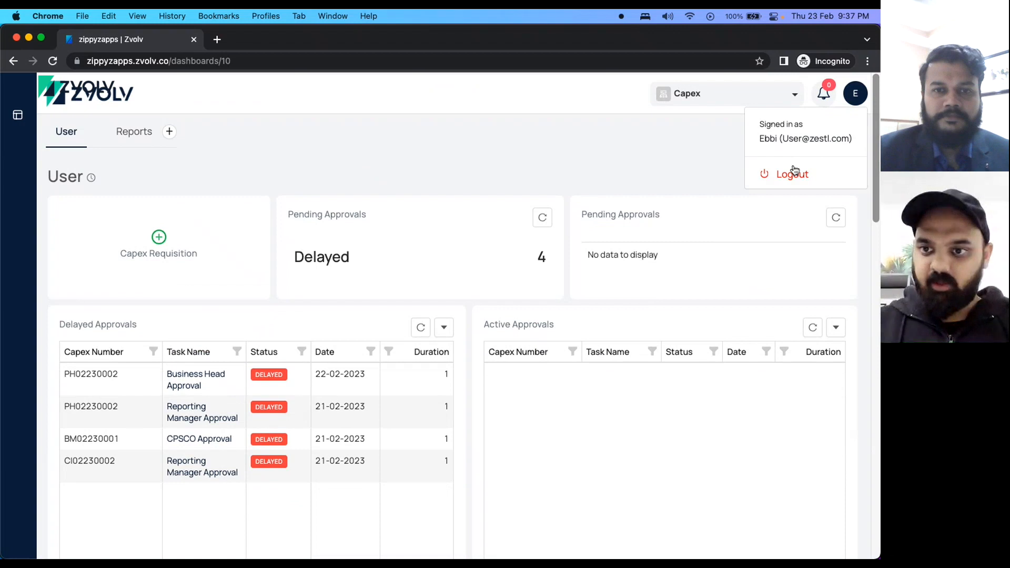
{"action": "left_click", "coordinate": [775, 176]}
Log back in with the requesting user's e-mail and password.
{"action": "left_click", "coordinate": [333, 313]}
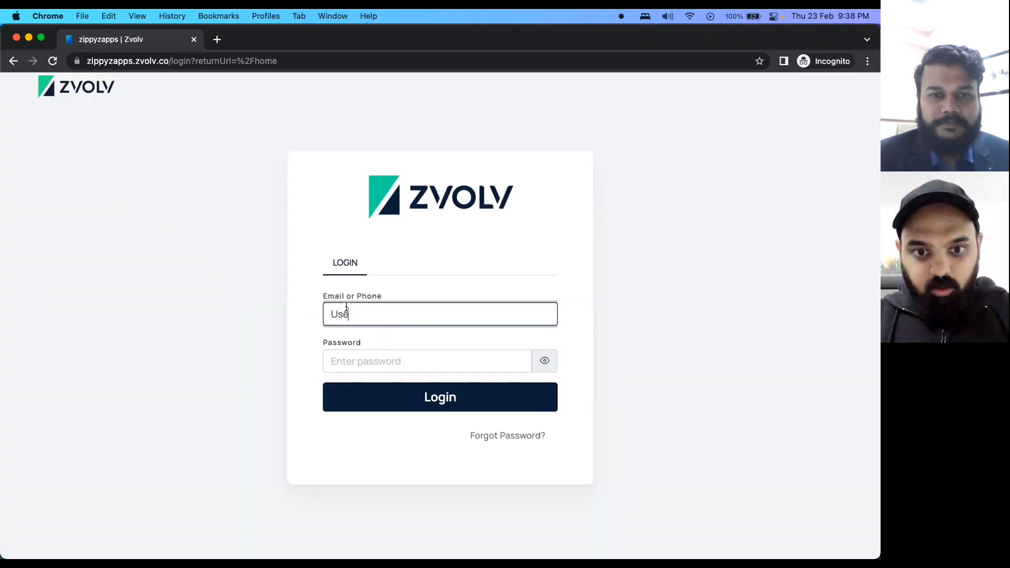
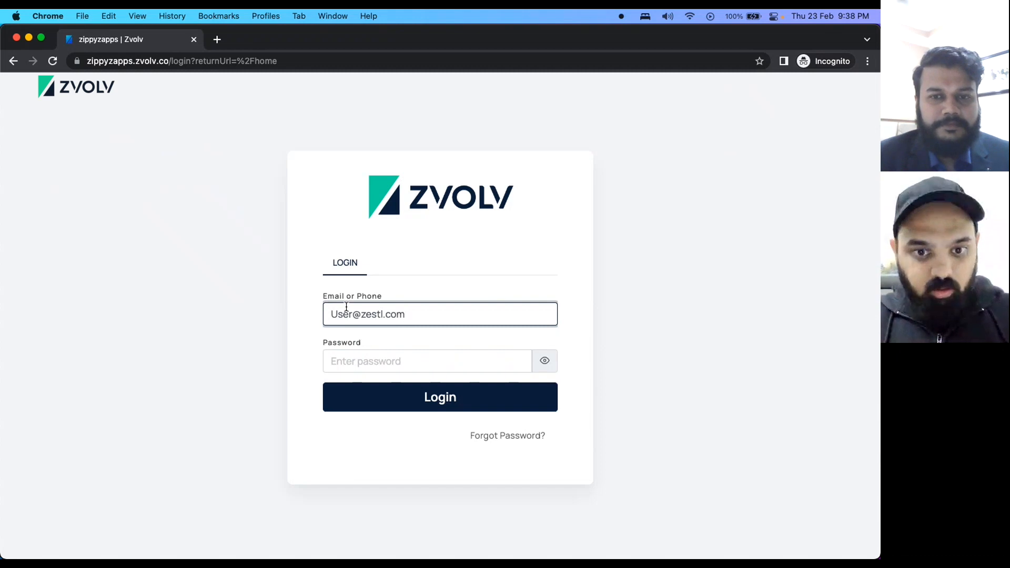
{"action": "key", "text": "Tab"}
{"action": "type", "text": "******"}
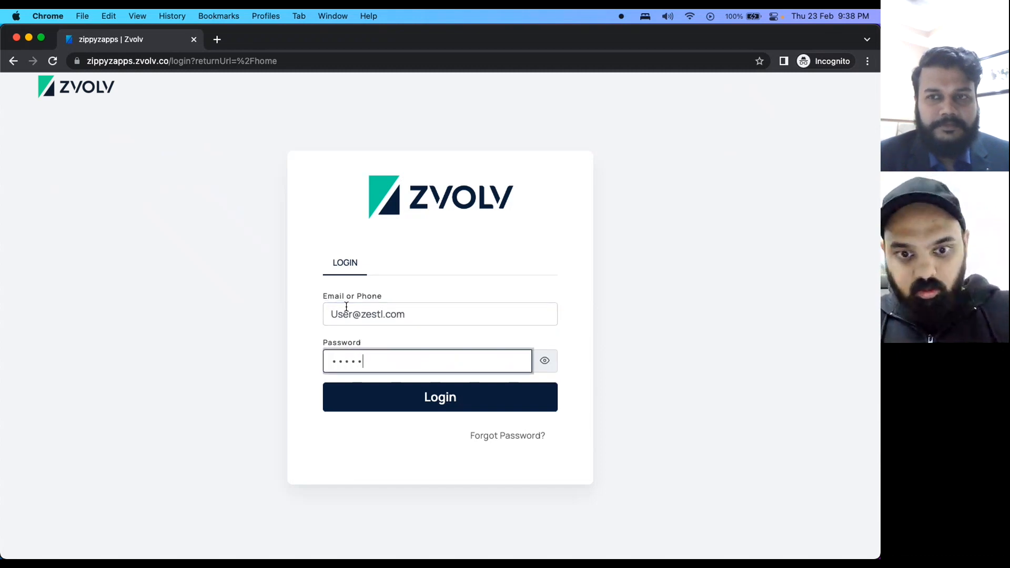
{"action": "key", "text": "Return"}
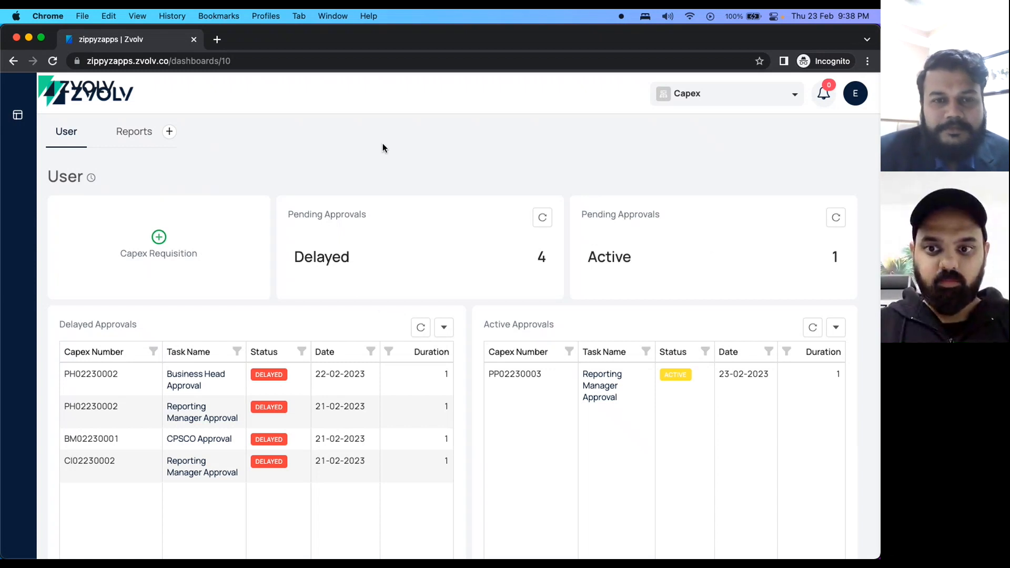
{"action": "left_click", "coordinate": [159, 249]}
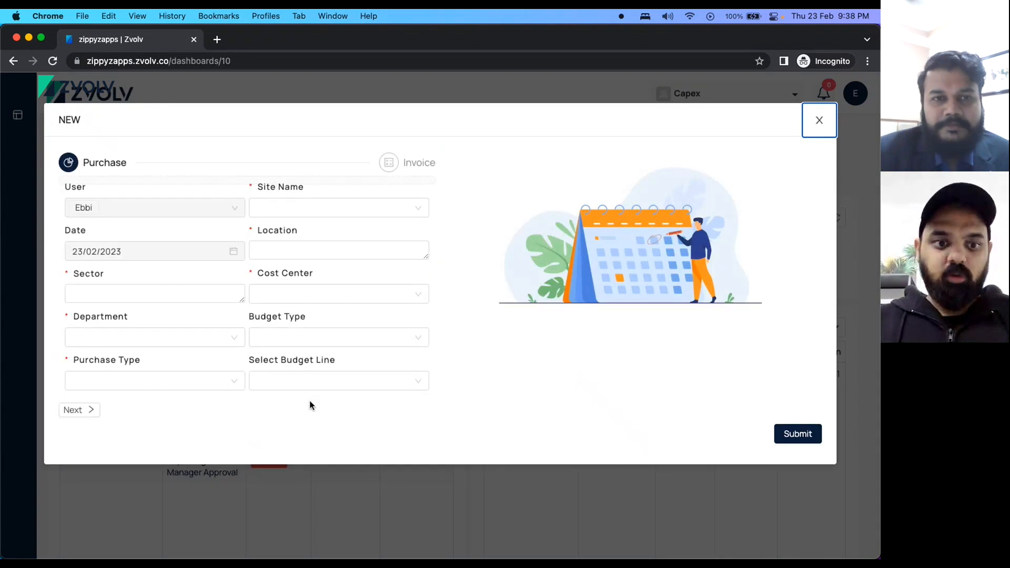
{"action": "left_click", "coordinate": [87, 414]}
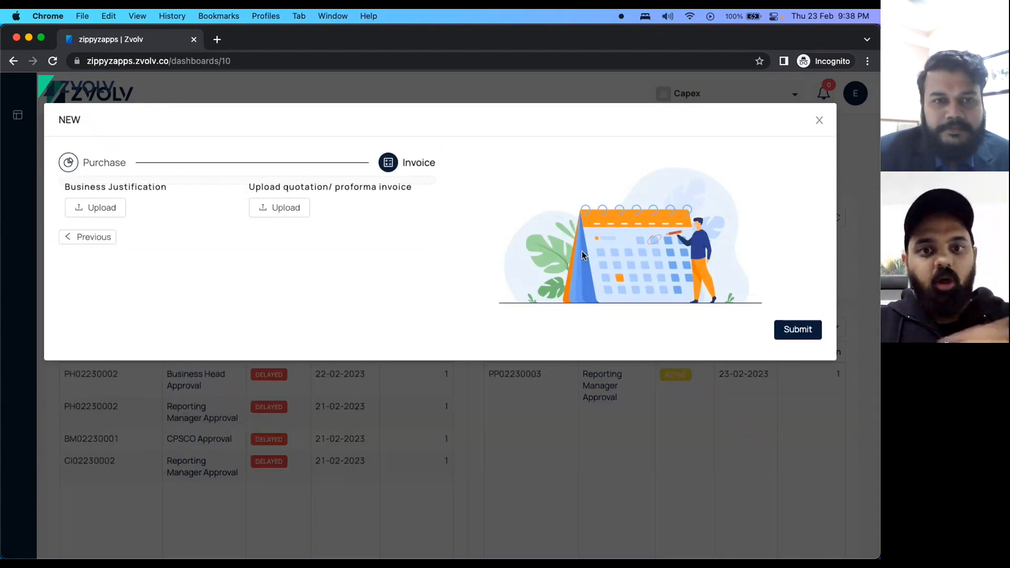
{"action": "left_click", "coordinate": [818, 122]}
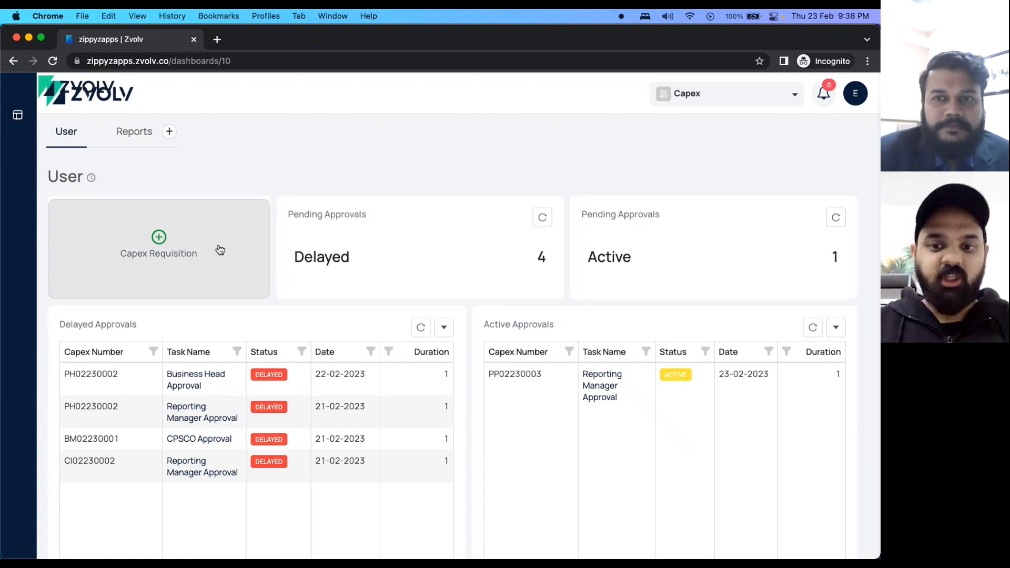
{"action": "scroll", "coordinate": [514, 482], "scroll_direction": "down", "scroll_amount": 1}
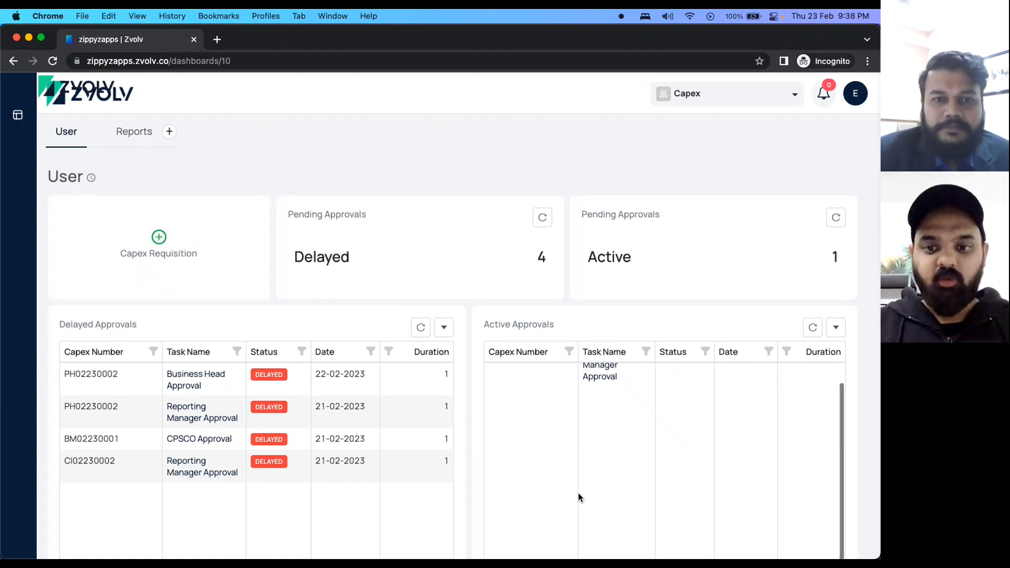
{"action": "scroll", "coordinate": [526, 484], "scroll_direction": "up", "scroll_amount": 1}
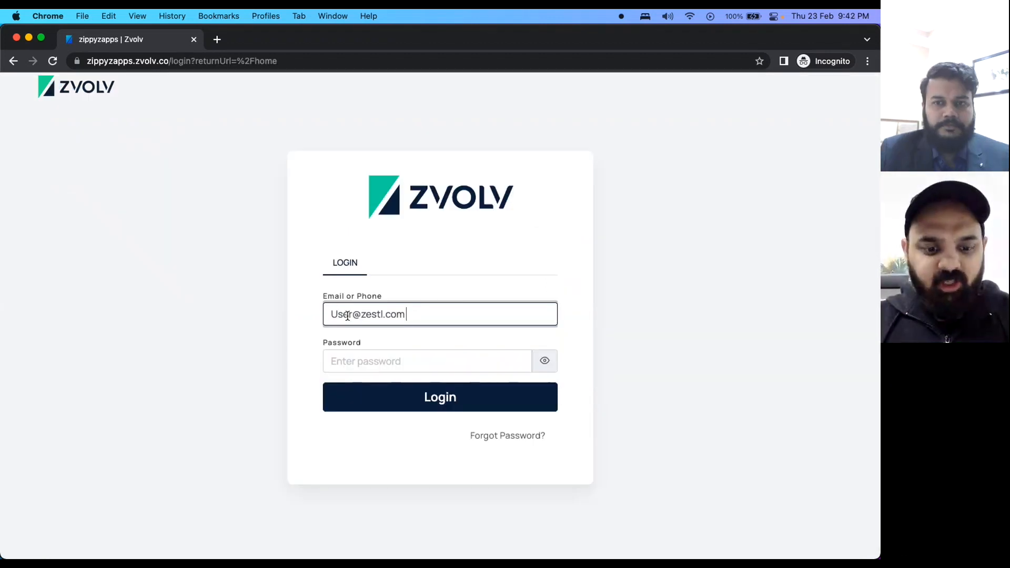
{"action": "left_click", "coordinate": [347, 314]}
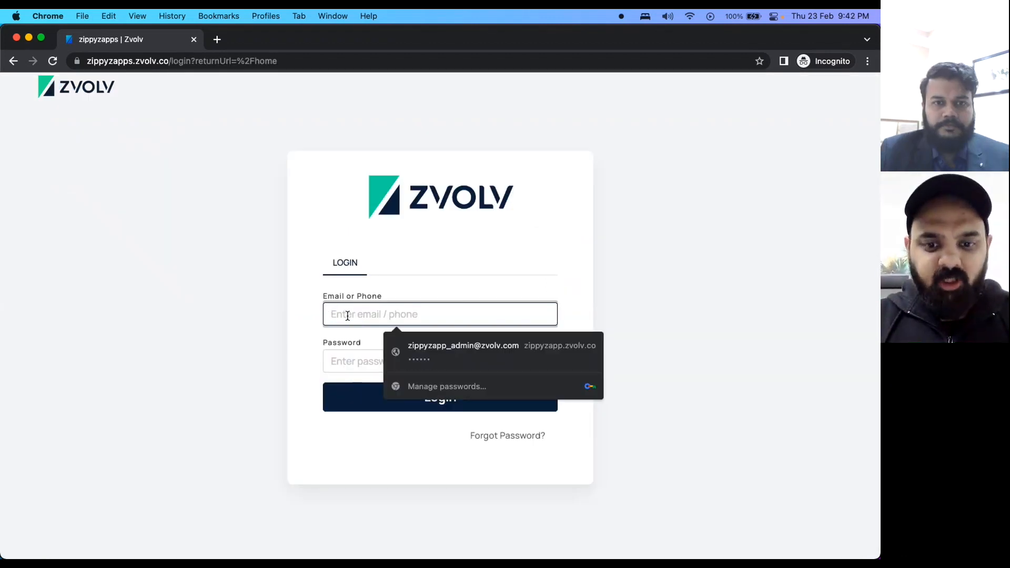
Log in with the management user's e-mail and password, correcting a mistyped e-mail.
{"action": "type", "text": "md"}
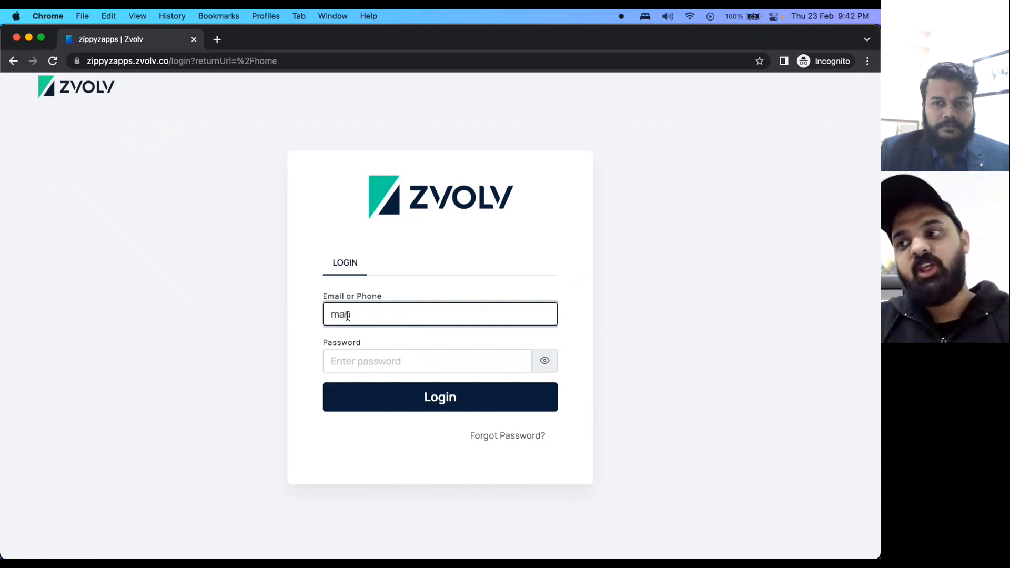
{"action": "type", "text": "agaemen"}
{"action": "key", "text": "BackSpace"}
{"action": "key", "text": "BackSpace"}
{"action": "key", "text": "BackSpace"}
{"action": "key", "text": "BackSpace"}
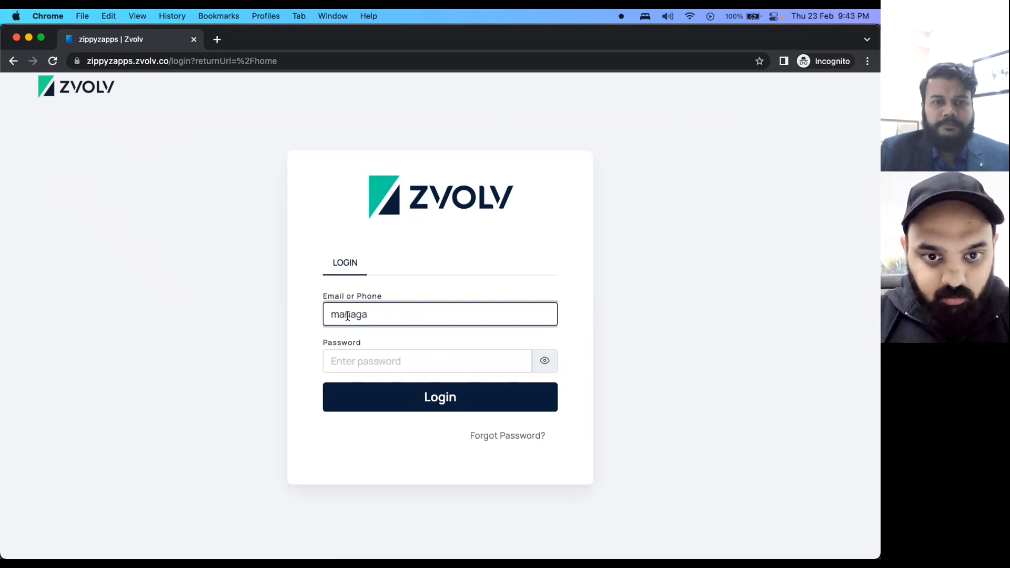
{"action": "key", "text": "BackSpace"}
{"action": "key", "text": "BackSpace"}
{"action": "key", "text": "BackSpace"}
{"action": "key", "text": "BackSpace"}
{"action": "key", "text": "BackSpace"}
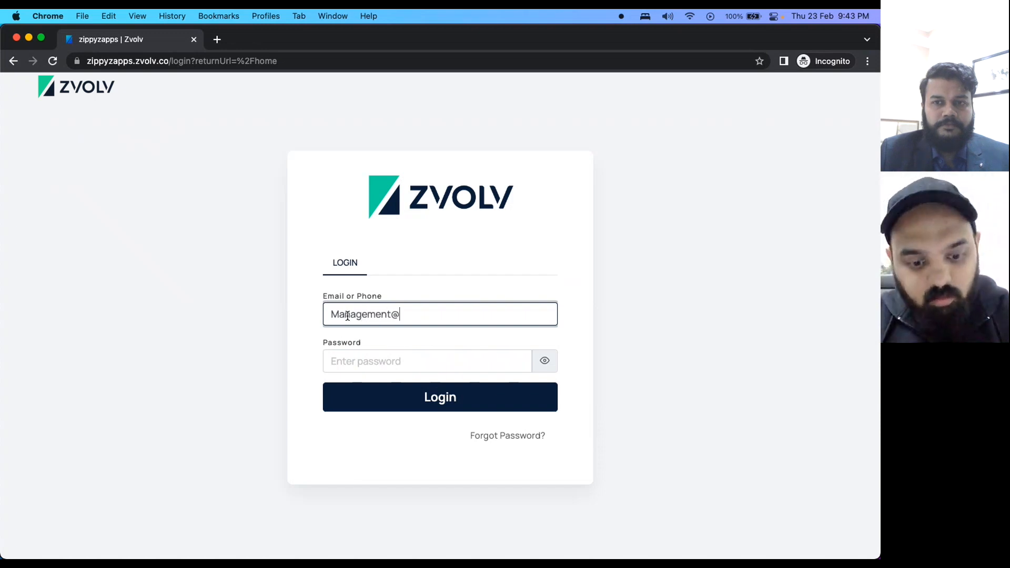
{"action": "key", "text": "Tab"}
{"action": "type", "text": "••••••"}
{"action": "key", "text": "Return"}
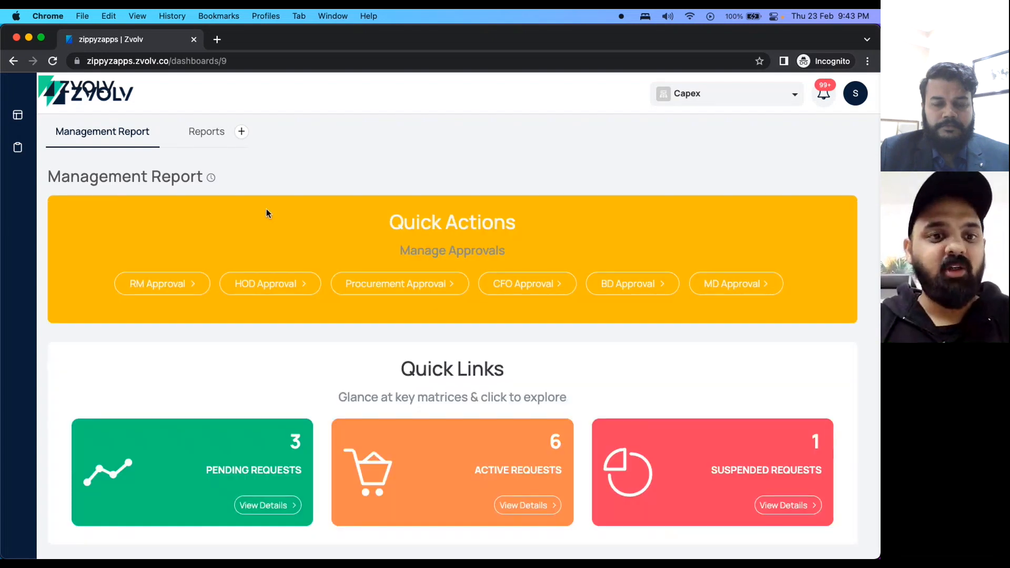
Check CP02230007's MD Approval, then open PP02230003's Reporting Manager Approval task.
{"action": "scroll", "coordinate": [312, 336], "scroll_direction": "down", "scroll_amount": 15}
{"action": "scroll", "coordinate": [312, 337], "scroll_direction": "up", "scroll_amount": 15}
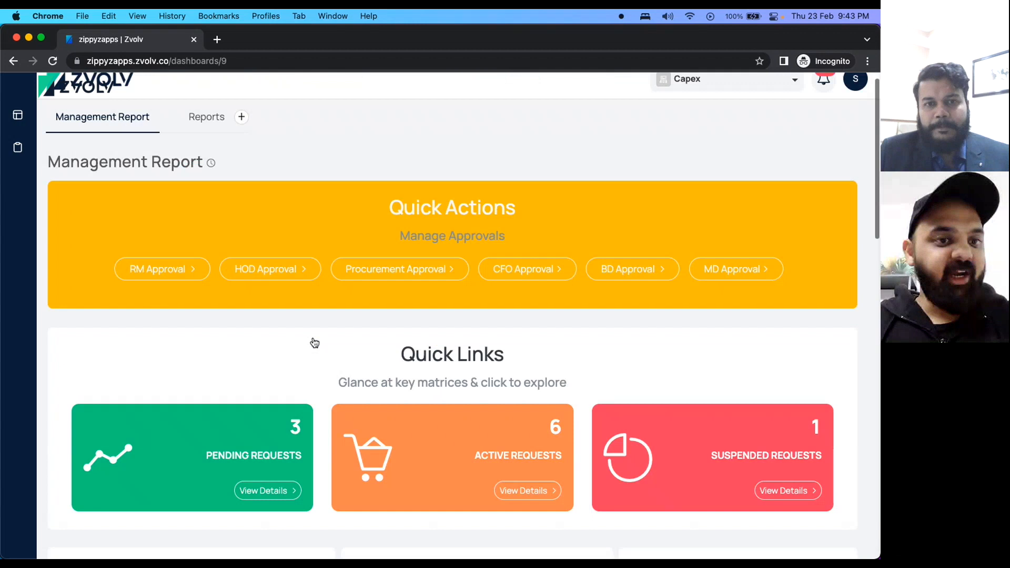
{"action": "scroll", "coordinate": [312, 341], "scroll_direction": "down", "scroll_amount": 10}
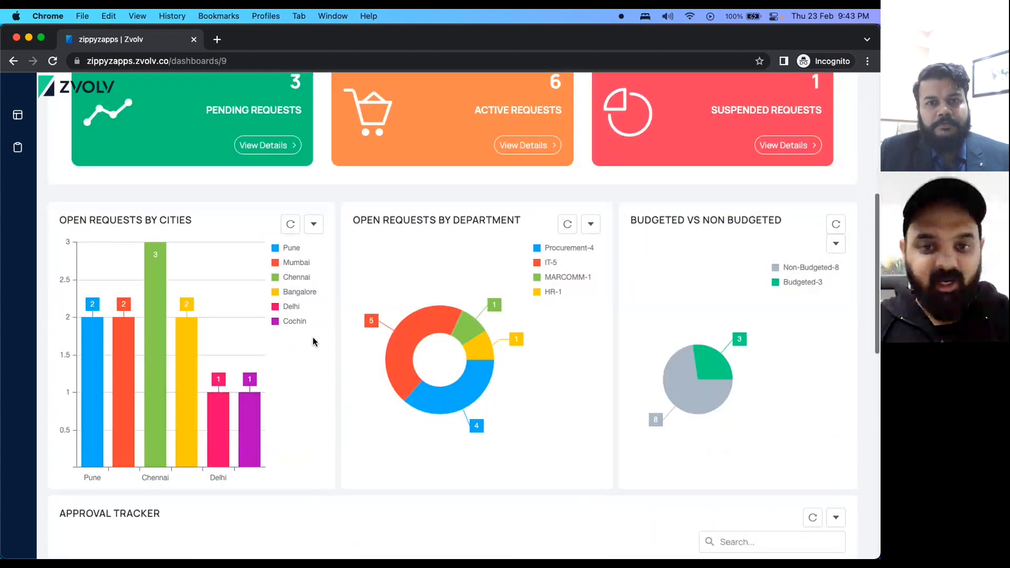
{"action": "scroll", "coordinate": [312, 340], "scroll_direction": "up", "scroll_amount": 3}
{"action": "scroll", "coordinate": [312, 340], "scroll_direction": "down", "scroll_amount": 8}
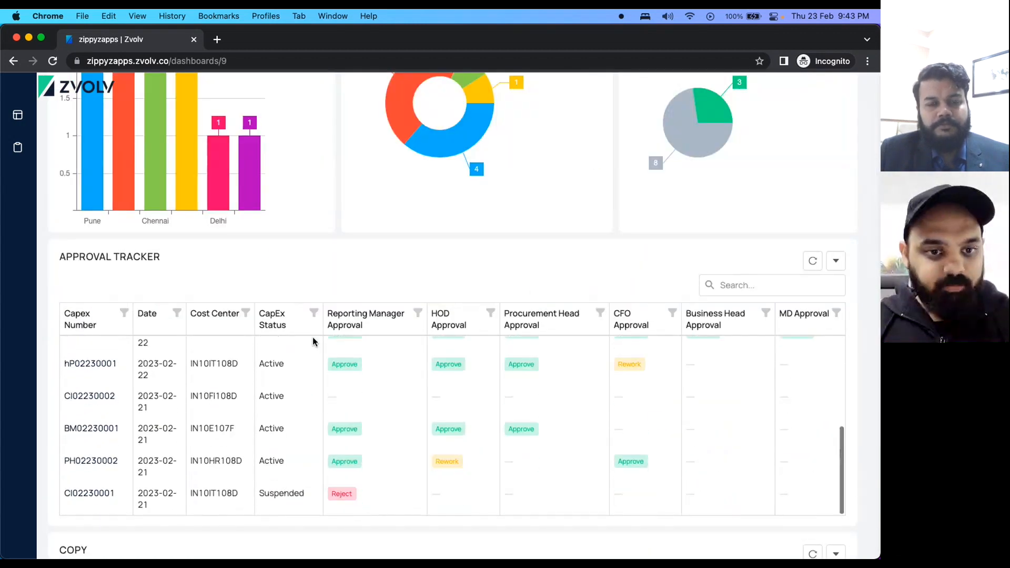
{"action": "scroll", "coordinate": [105, 404], "scroll_direction": "down", "scroll_amount": 3}
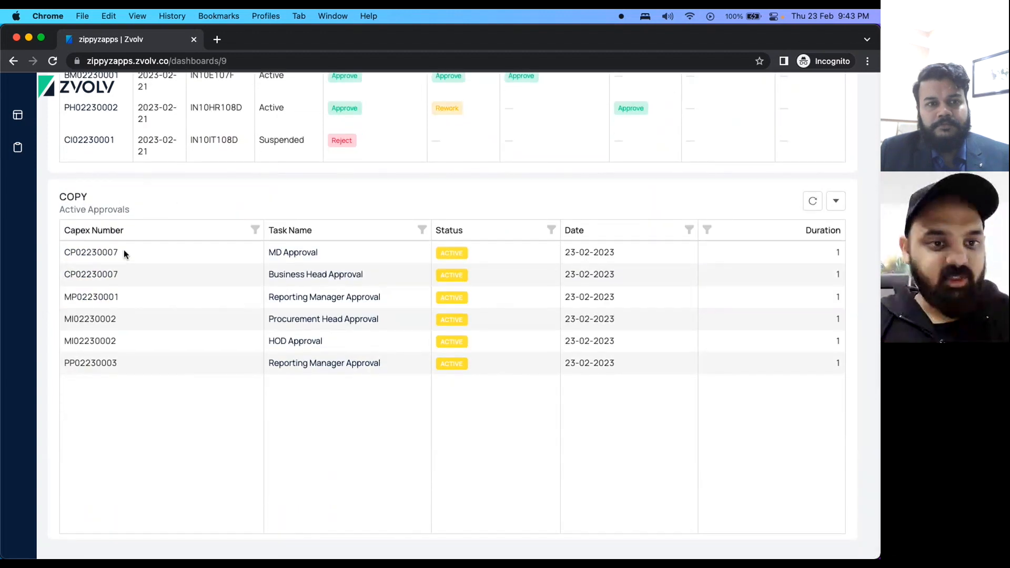
{"action": "left_click", "coordinate": [307, 253]}
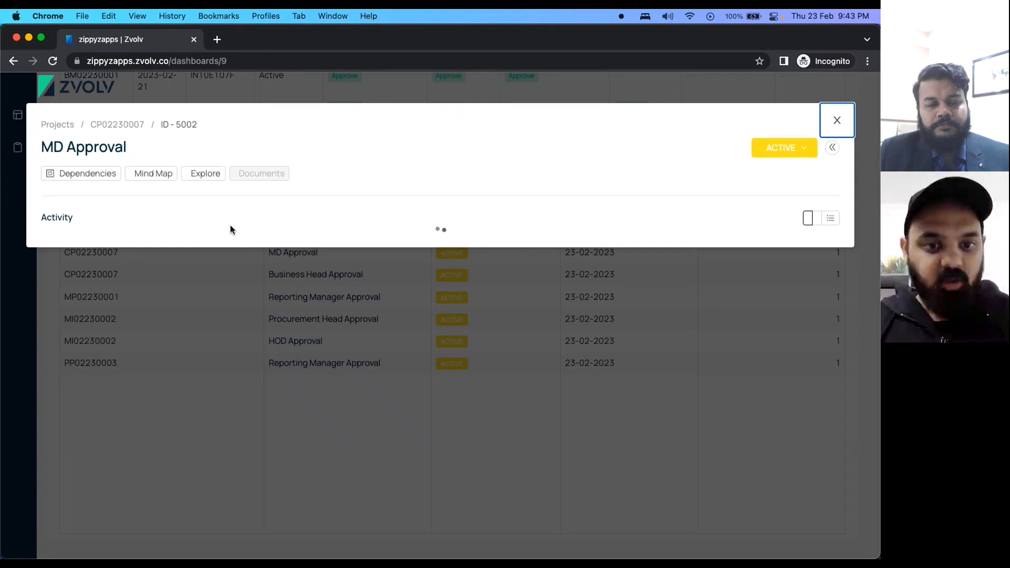
{"action": "key", "text": "Escape"}
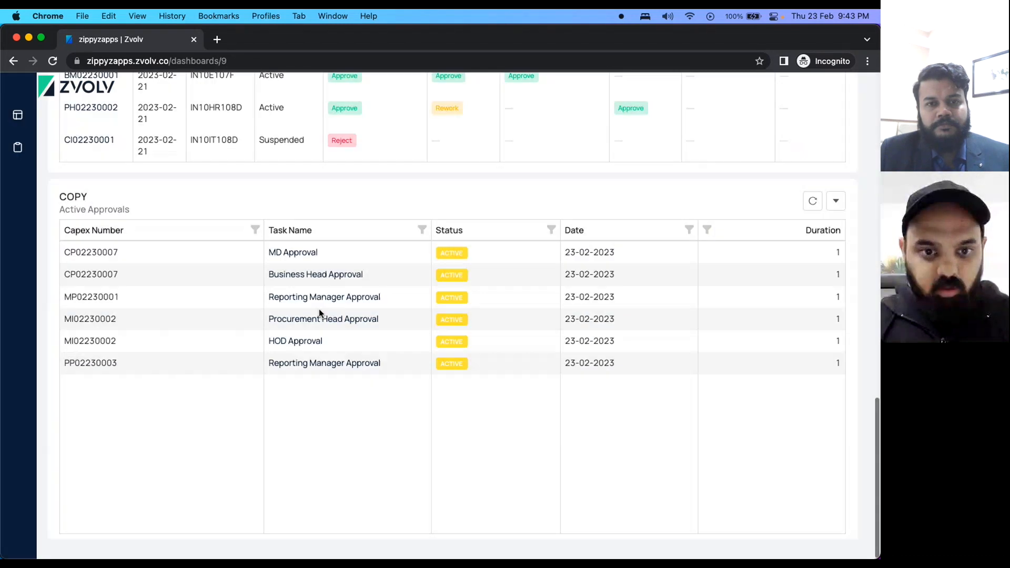
{"action": "left_click", "coordinate": [326, 364]}
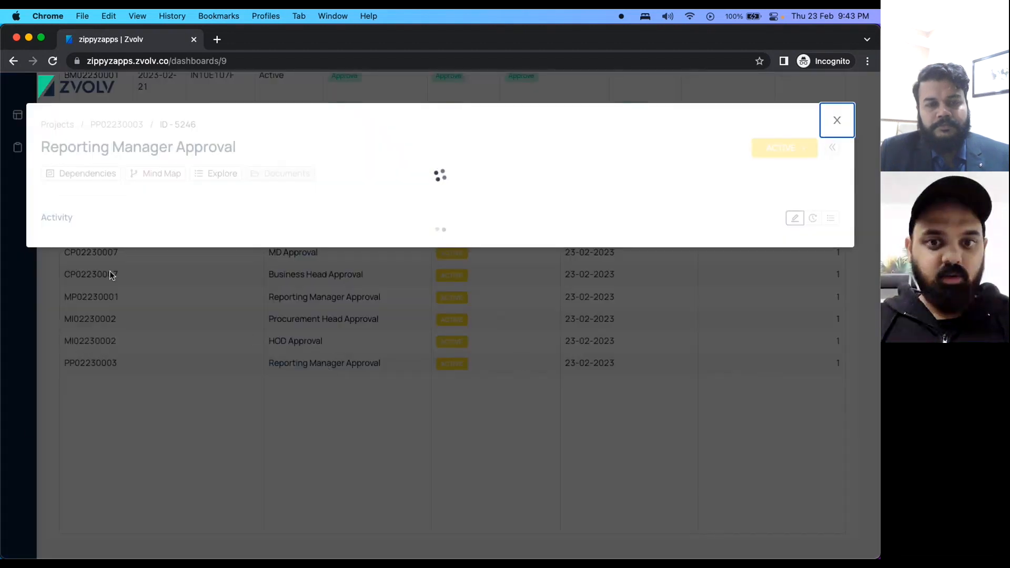
Approve PP02230003's Reporting Manager step with comment 'Looks goods!' and close the task.
{"action": "left_click", "coordinate": [79, 255]}
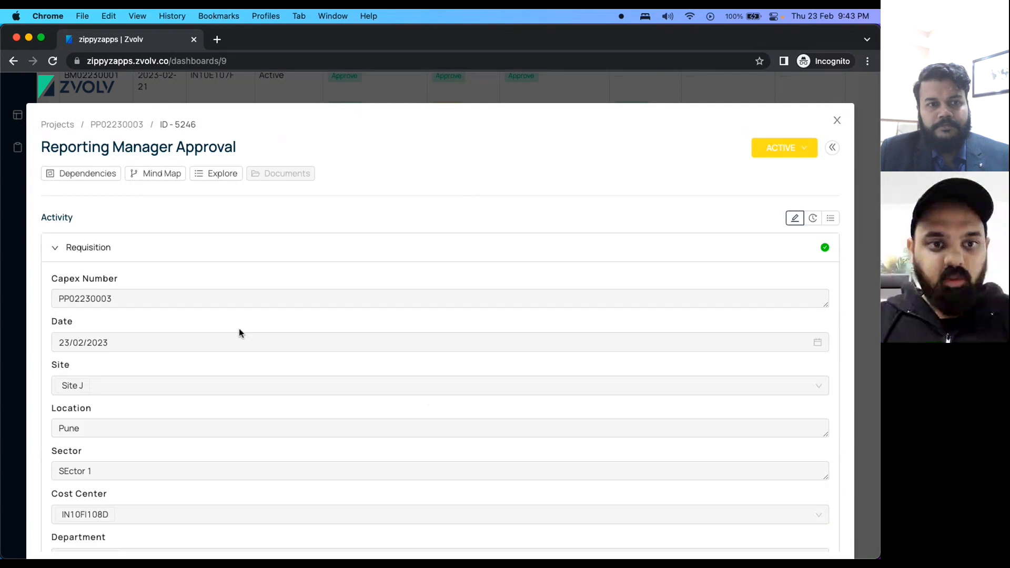
{"action": "scroll", "coordinate": [239, 332], "scroll_direction": "down", "scroll_amount": 10}
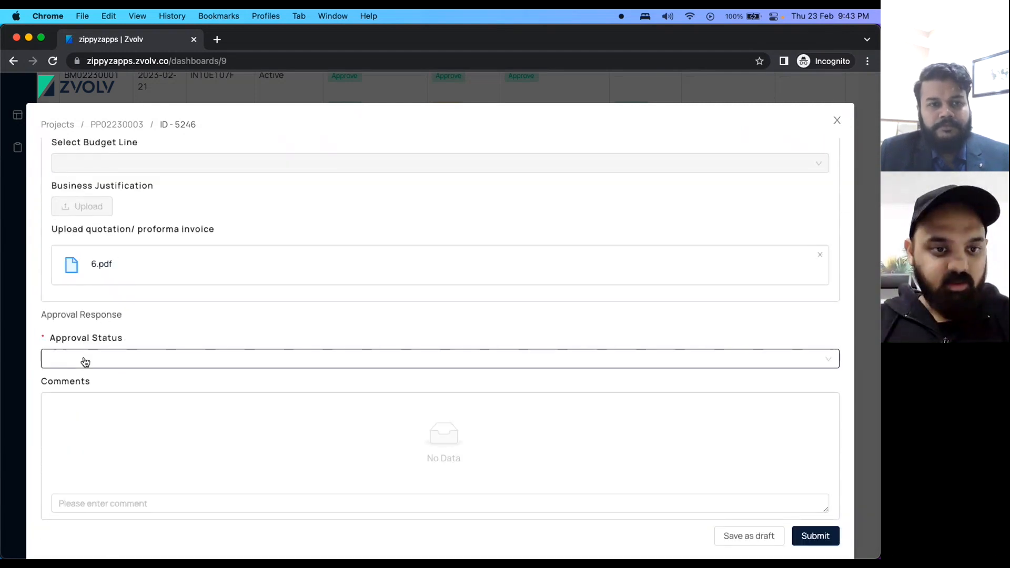
{"action": "left_click", "coordinate": [84, 359]}
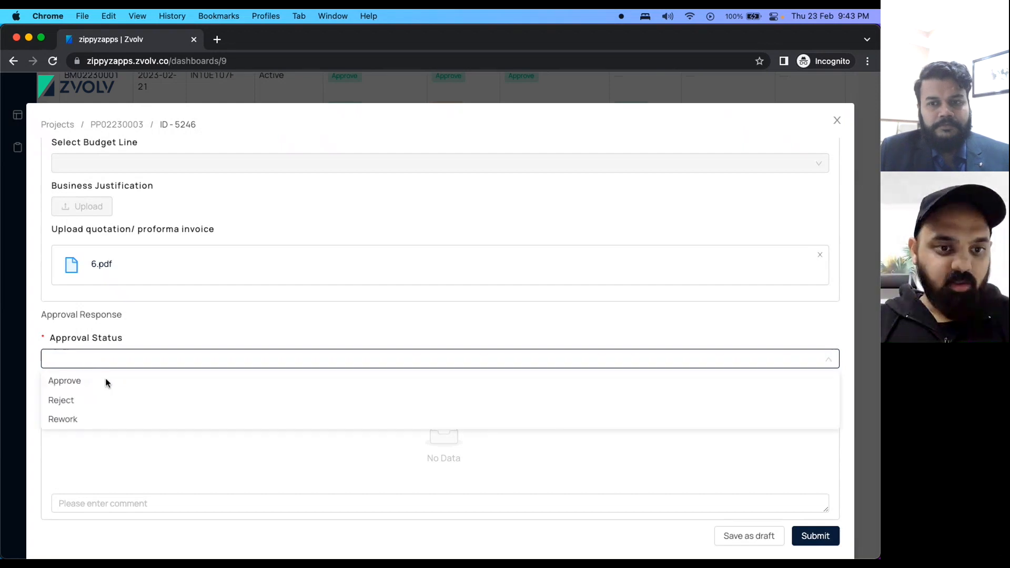
{"action": "left_click", "coordinate": [77, 387]}
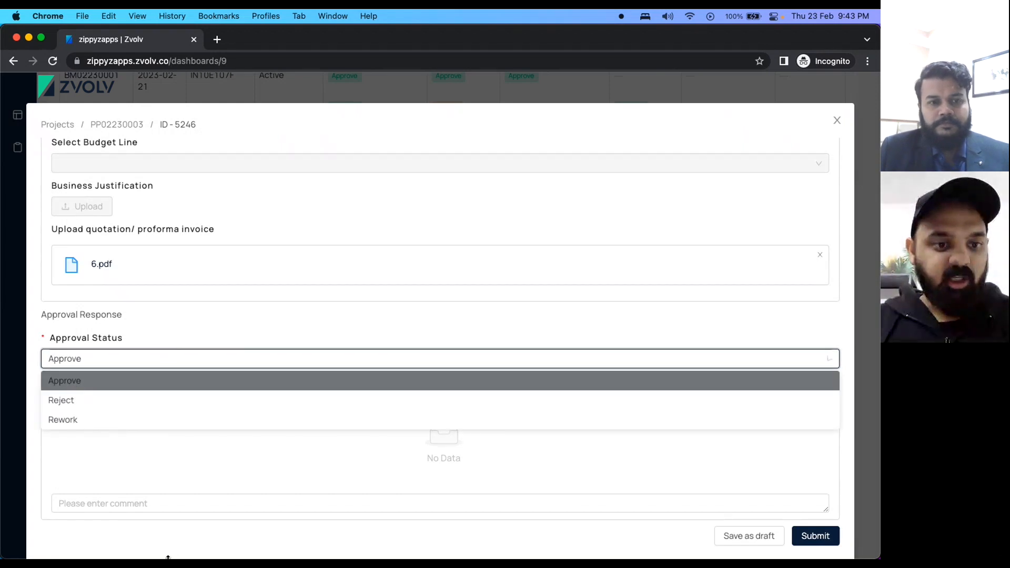
{"action": "left_click", "coordinate": [119, 502]}
{"action": "type", "text": "Looks goodfs"}
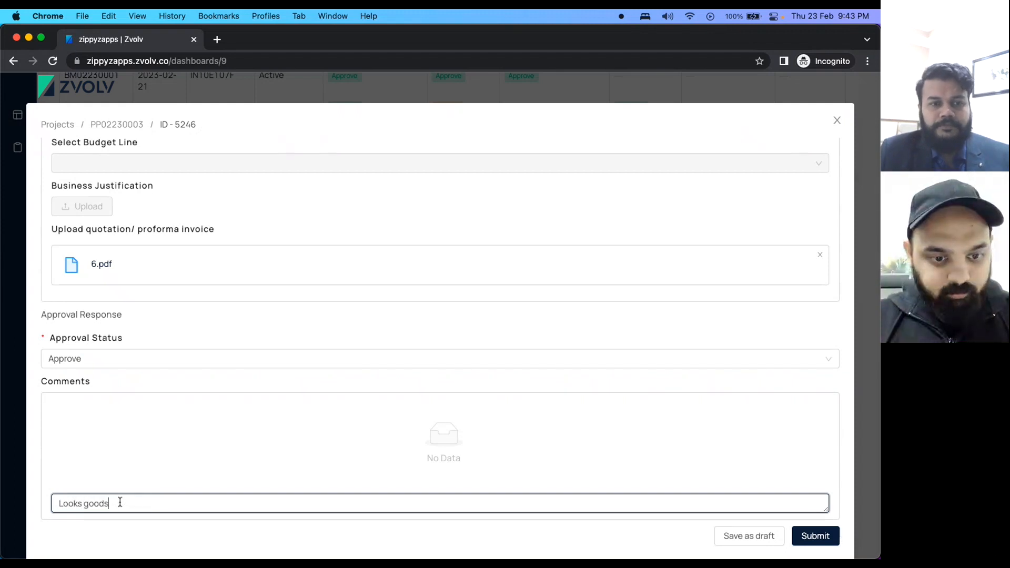
{"action": "left_click", "coordinate": [805, 528]}
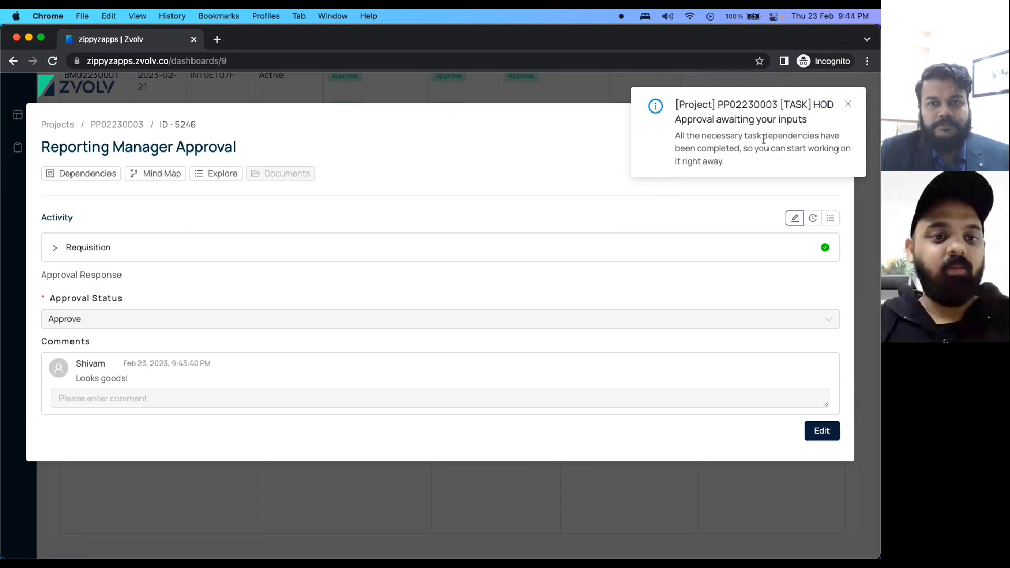
{"action": "left_click", "coordinate": [849, 106]}
{"action": "left_click", "coordinate": [830, 147]}
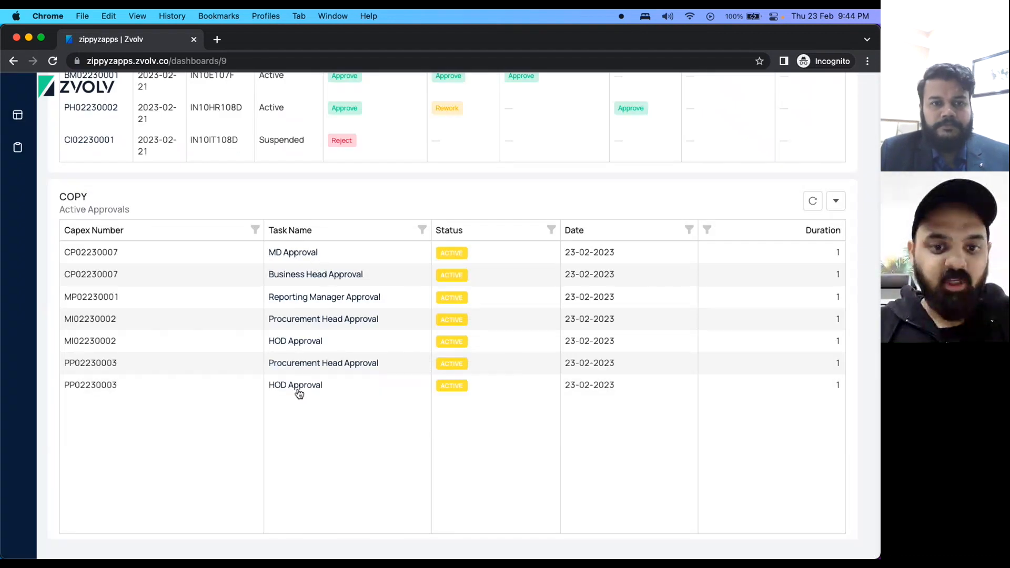
Open PP02230003's Procurement Head Approval and set its status to Reject.
{"action": "left_click", "coordinate": [302, 368]}
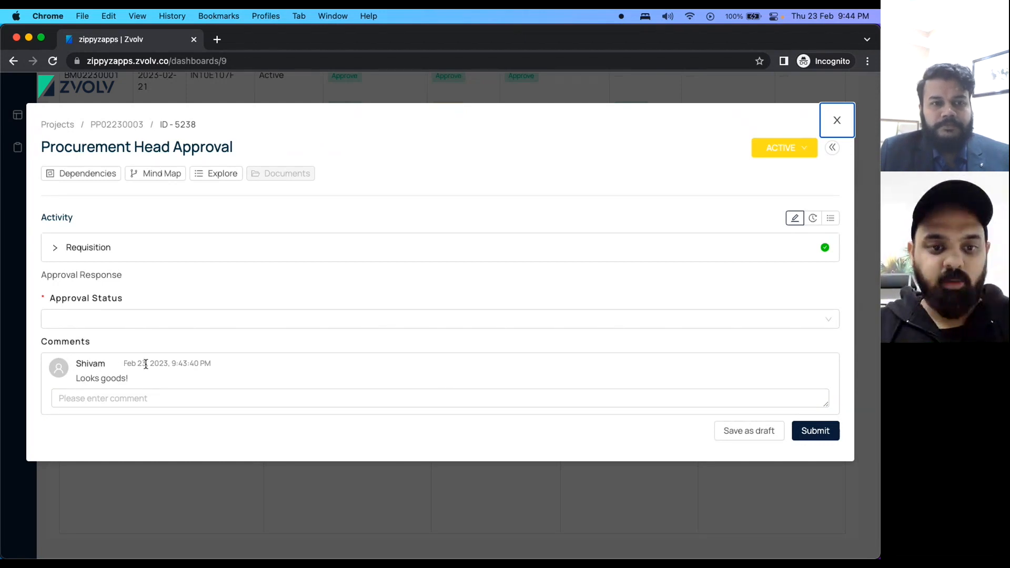
{"action": "left_click", "coordinate": [62, 245]}
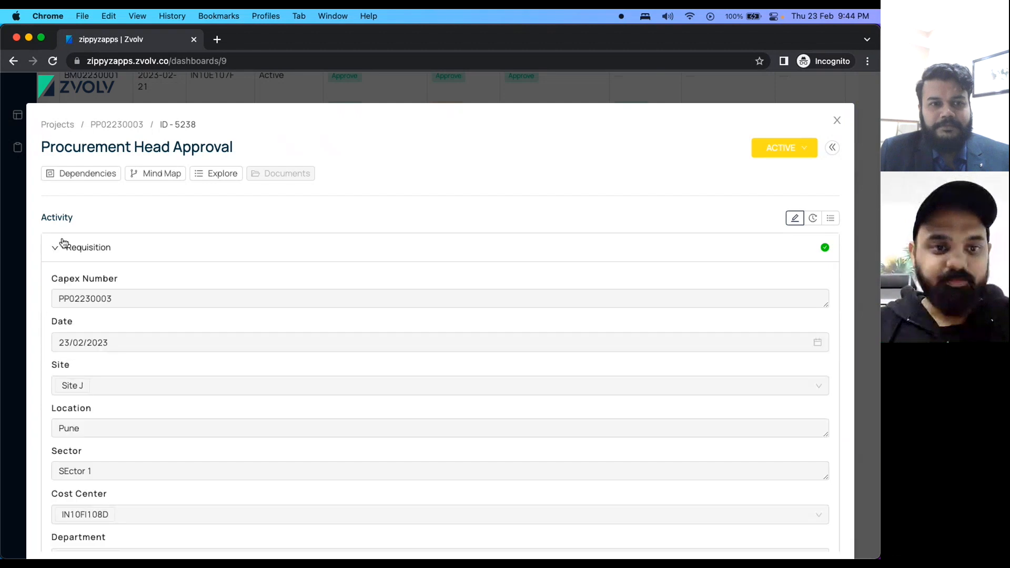
{"action": "scroll", "coordinate": [242, 368], "scroll_direction": "down", "scroll_amount": 3}
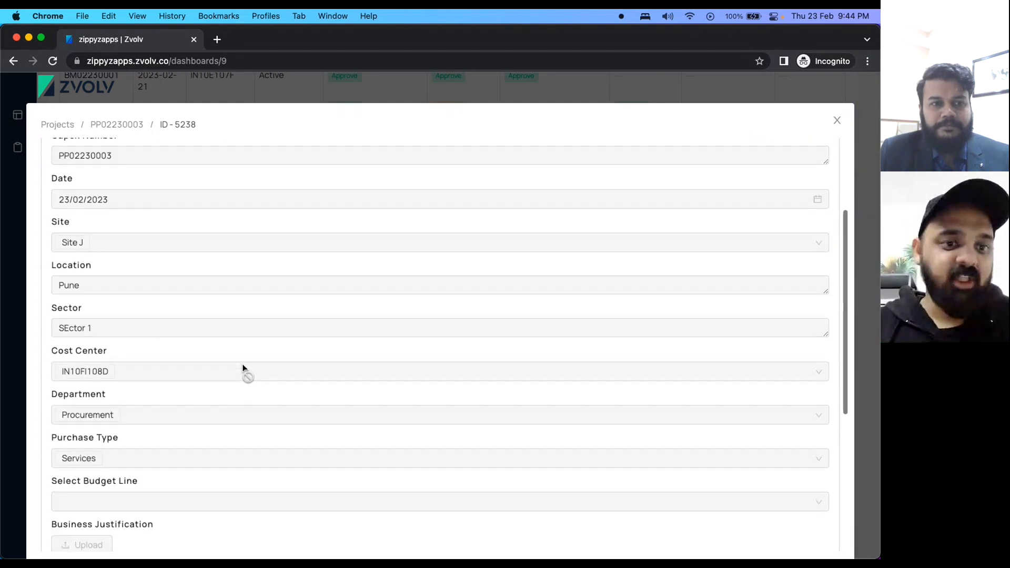
{"action": "scroll", "coordinate": [242, 368], "scroll_direction": "down", "scroll_amount": 5}
{"action": "left_click", "coordinate": [68, 424]}
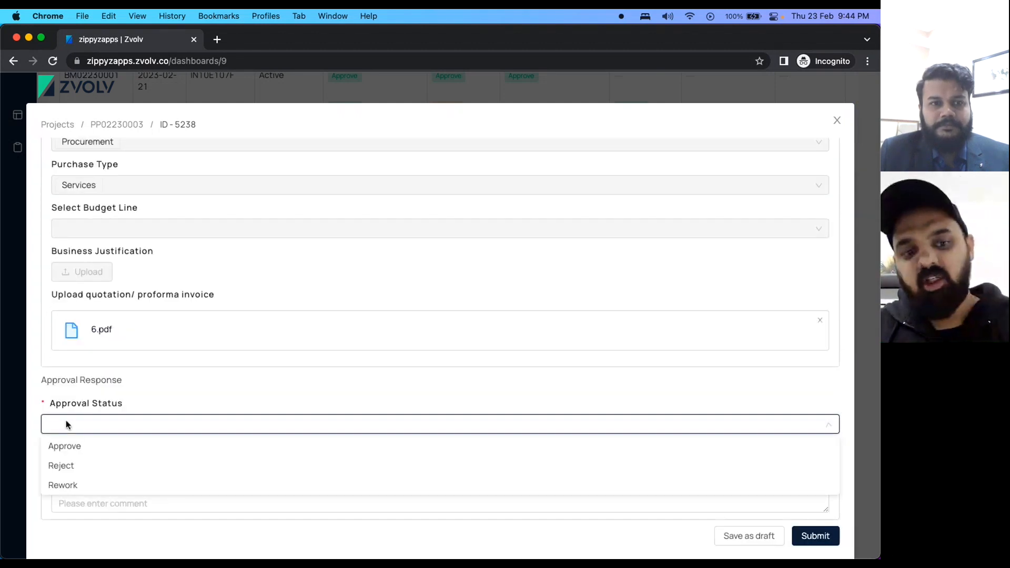
{"action": "left_click", "coordinate": [95, 467]}
Comment 'Can you please add business justification', submit the rejection and close the task.
{"action": "left_click", "coordinate": [99, 505]}
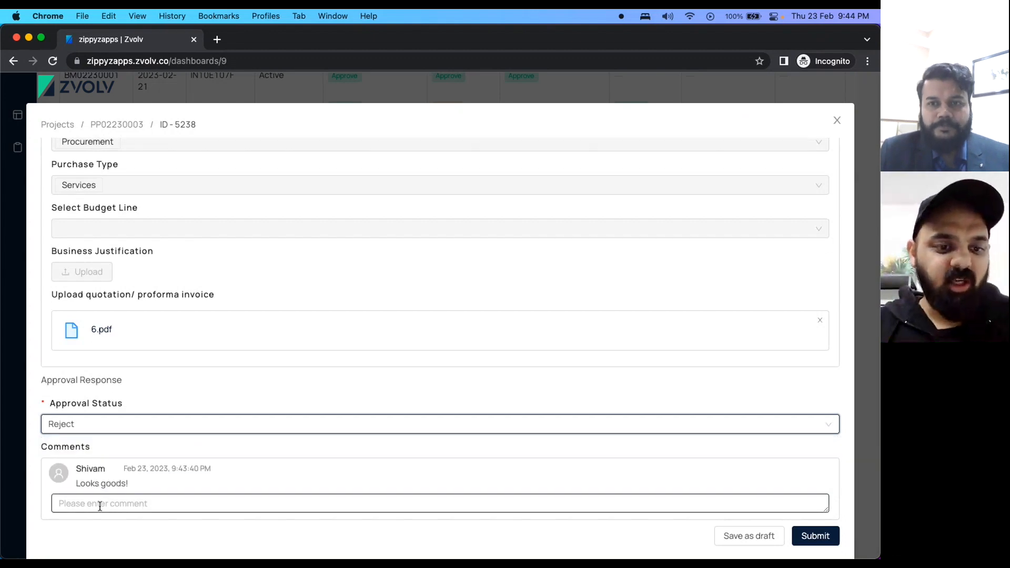
{"action": "type", "text": "Can"}
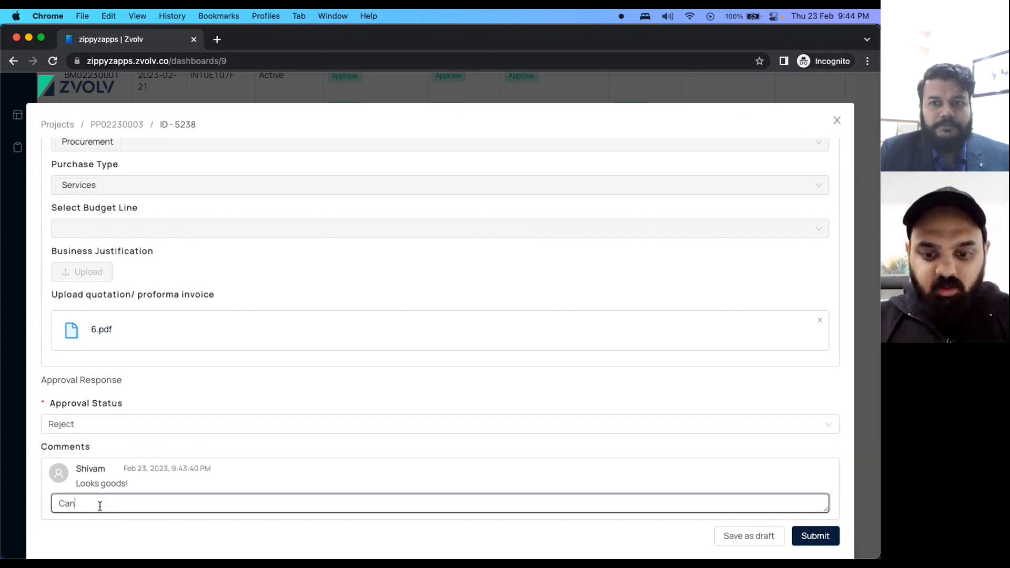
{"action": "type", "text": " you plesase"}
{"action": "key", "text": "BackSpace"}
{"action": "key", "text": "BackSpace"}
{"action": "key", "text": "BackSpace"}
{"action": "key", "text": "BackSpace"}
{"action": "key", "text": "BackSpace"}
{"action": "key", "text": "BackSpace"}
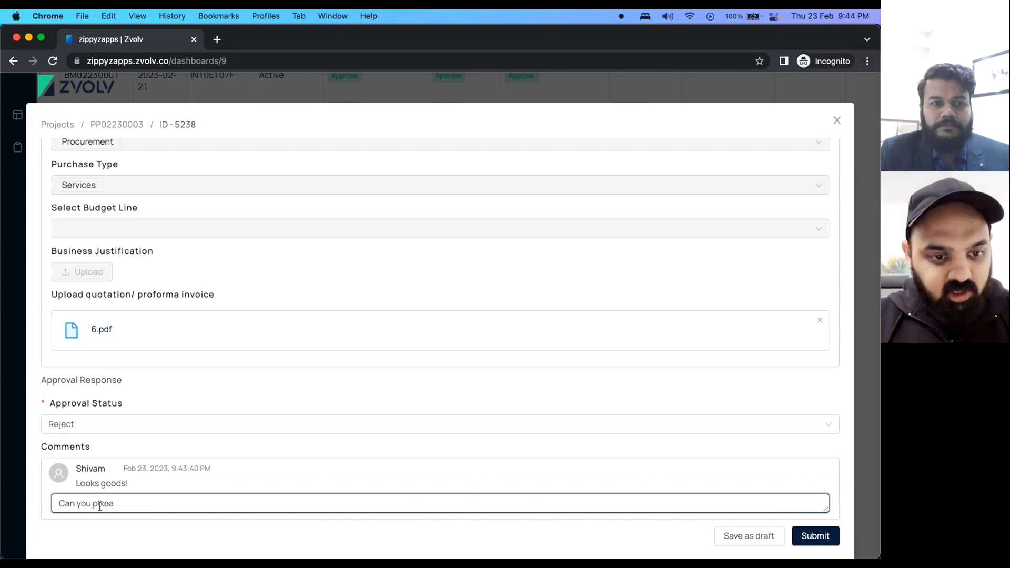
{"action": "type", "text": "lease ad"}
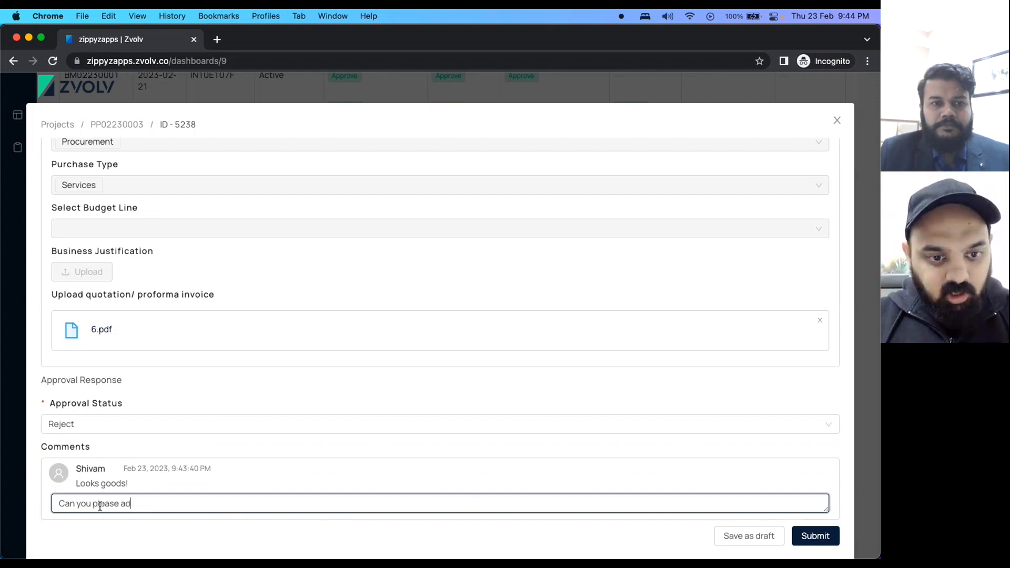
{"action": "type", "text": "d business justification"}
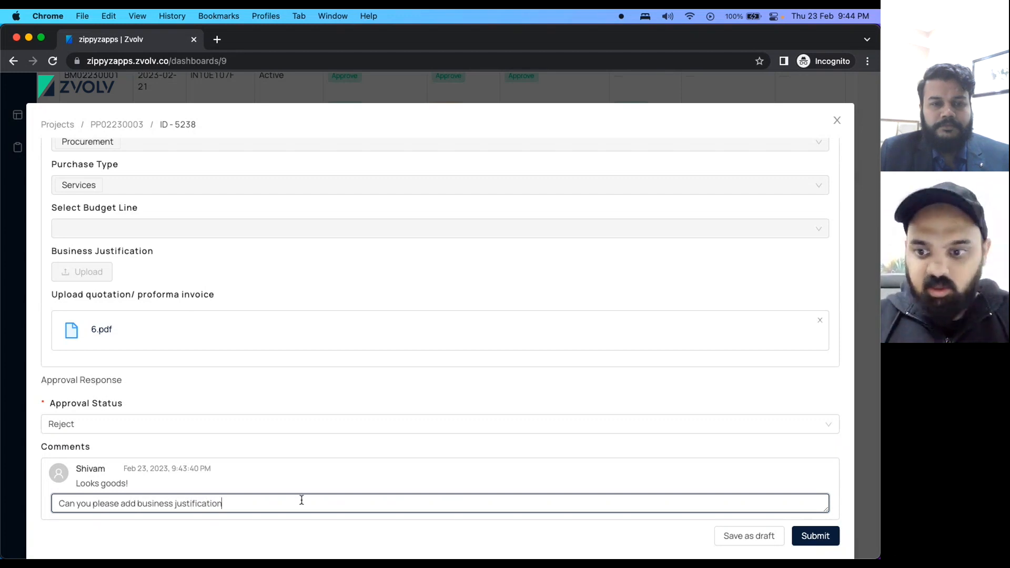
{"action": "left_click", "coordinate": [812, 536]}
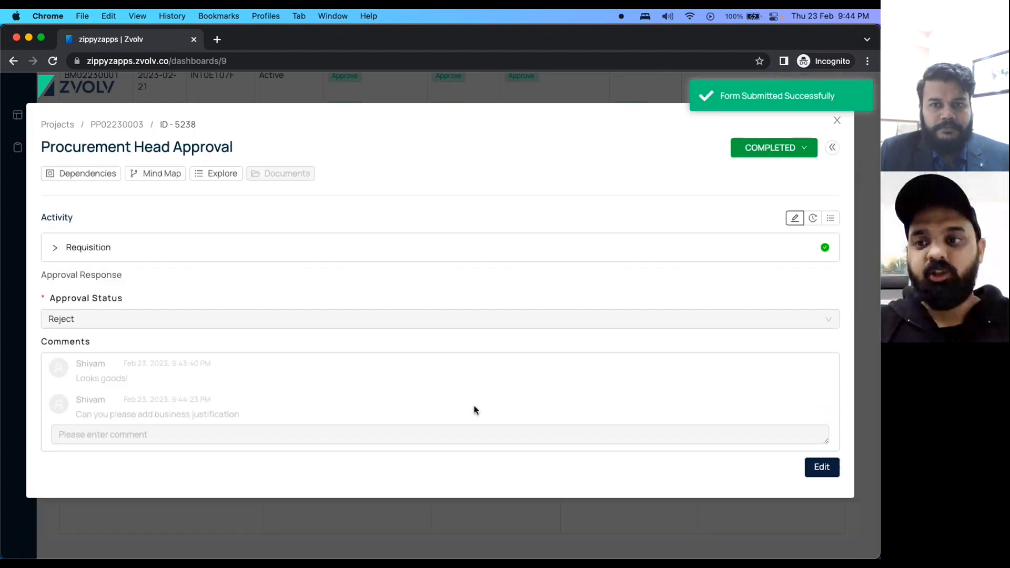
{"action": "left_click", "coordinate": [835, 122]}
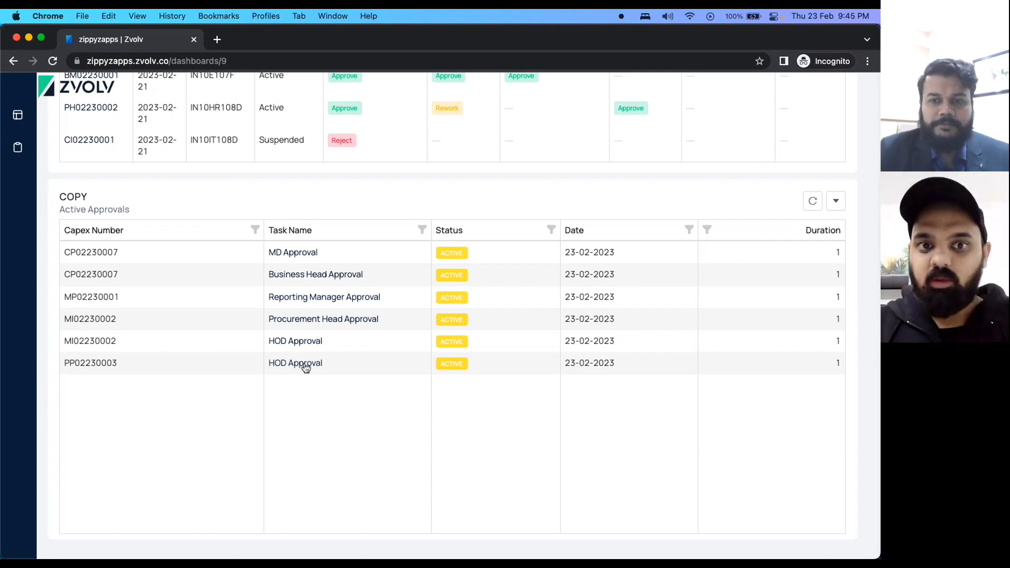
Log out of the management account and sign in as the admin.
{"action": "scroll", "coordinate": [314, 380], "scroll_direction": "up", "scroll_amount": 12}
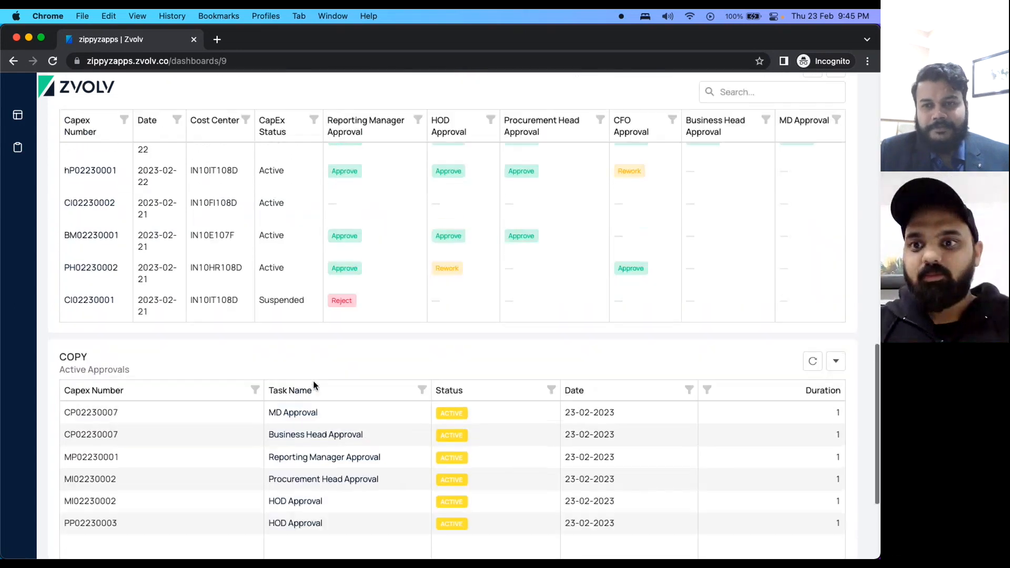
{"action": "scroll", "coordinate": [721, 361], "scroll_direction": "up", "scroll_amount": 3}
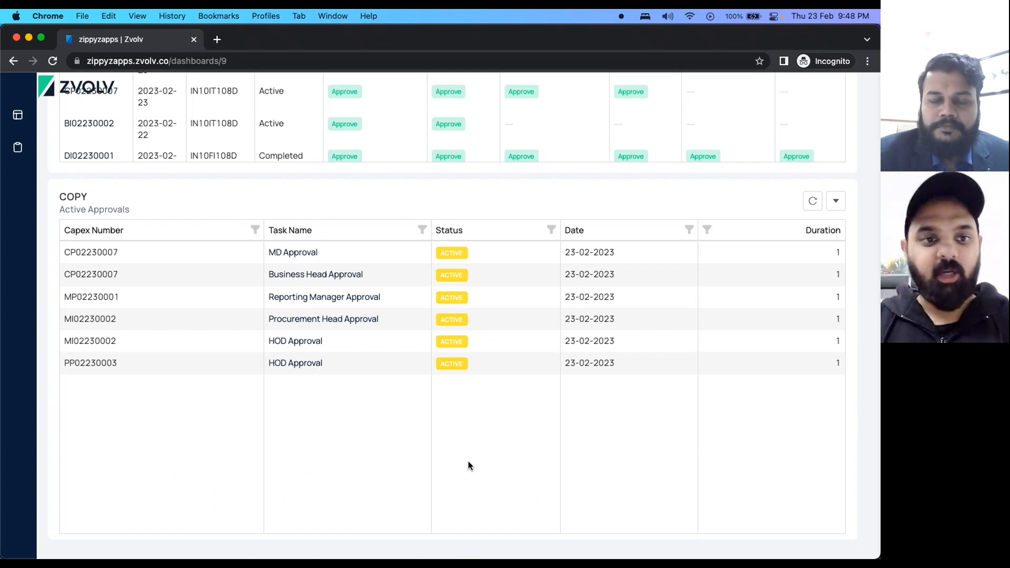
{"action": "scroll", "coordinate": [469, 466], "scroll_direction": "up", "scroll_amount": 15}
{"action": "left_click", "coordinate": [856, 94]}
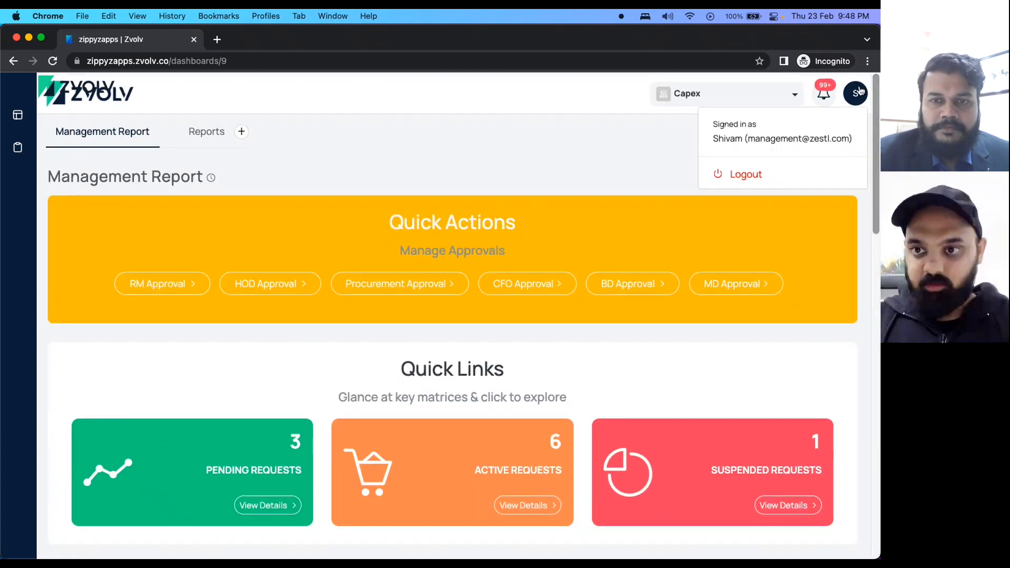
{"action": "left_click", "coordinate": [741, 174]}
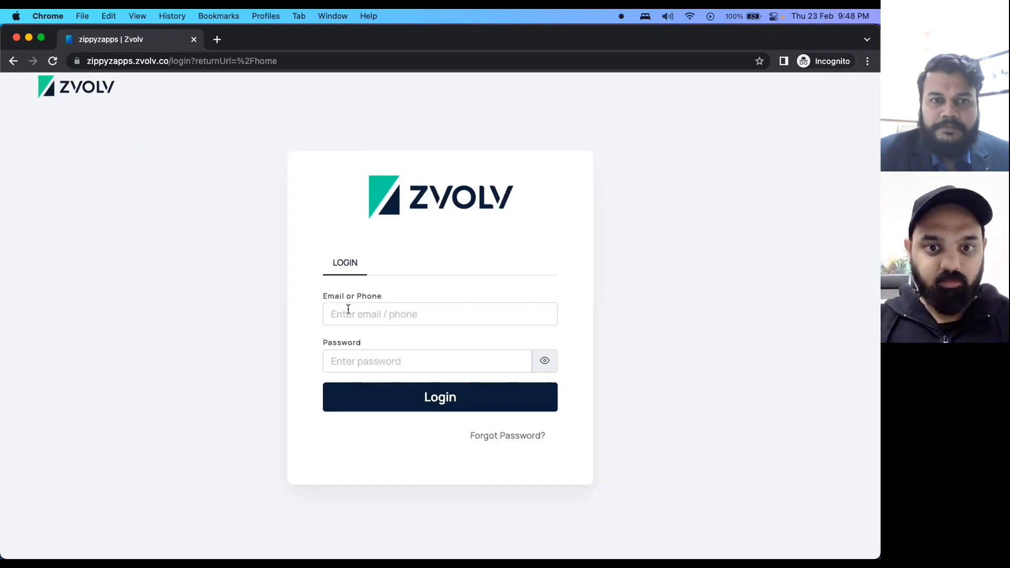
{"action": "left_click", "coordinate": [349, 309]}
{"action": "key", "text": "Return"}
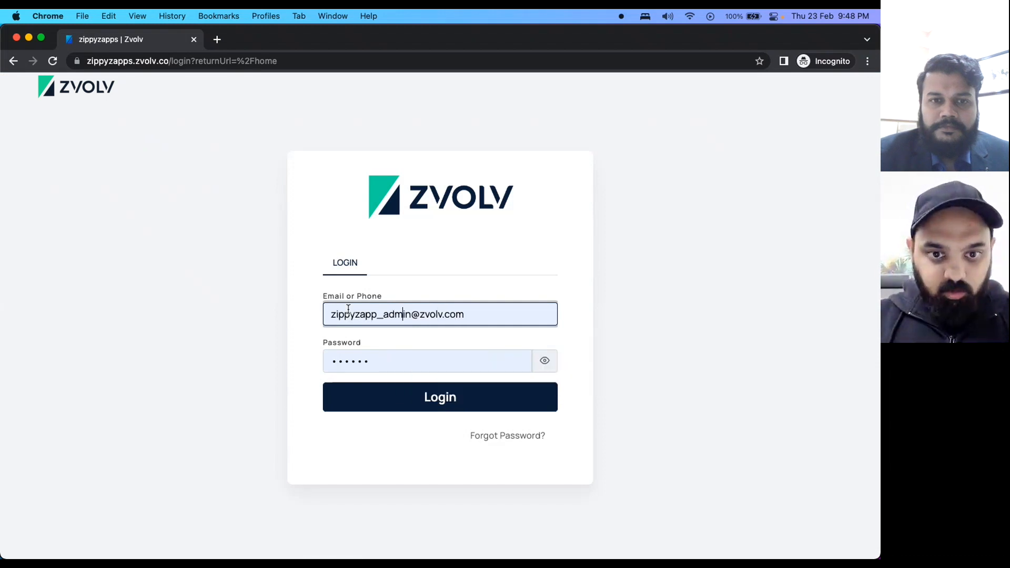
{"action": "type", "text": "s"}
{"action": "left_click", "coordinate": [390, 398]}
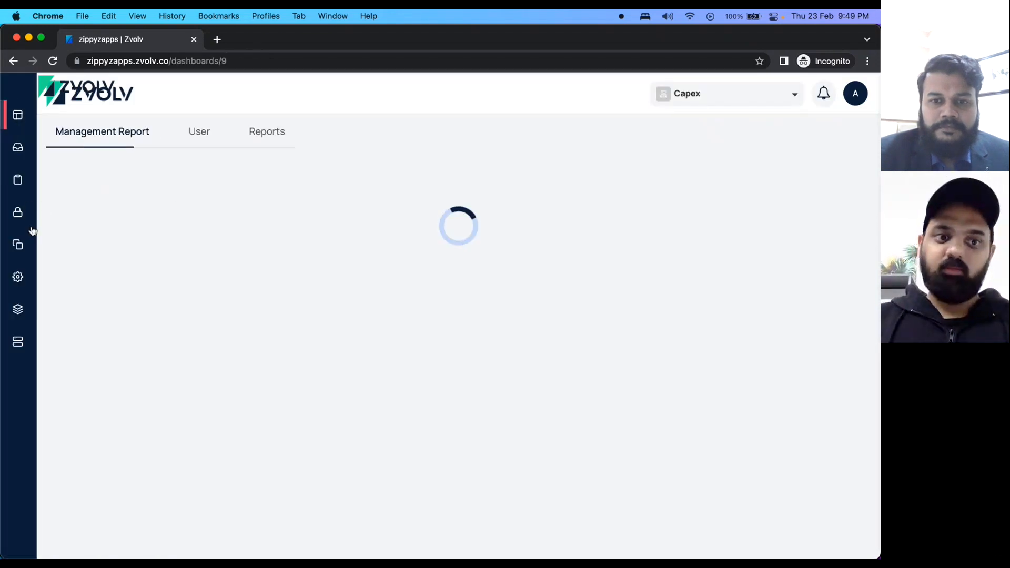
Expand Builder in the sidebar and open the workflow builder.
{"action": "mouse_move", "coordinate": [33, 230]}
{"action": "left_click", "coordinate": [46, 243]}
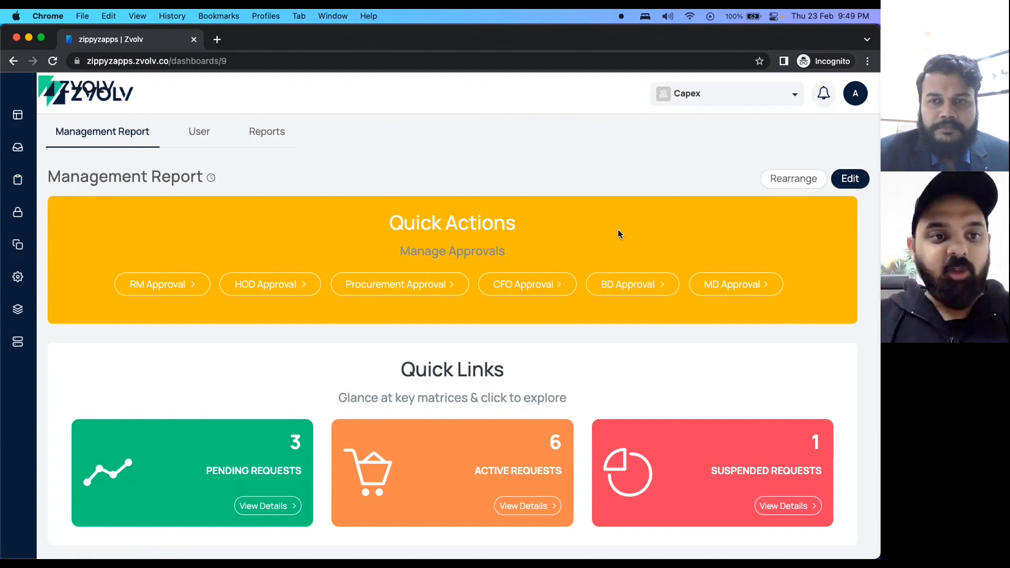
{"action": "mouse_move", "coordinate": [32, 210]}
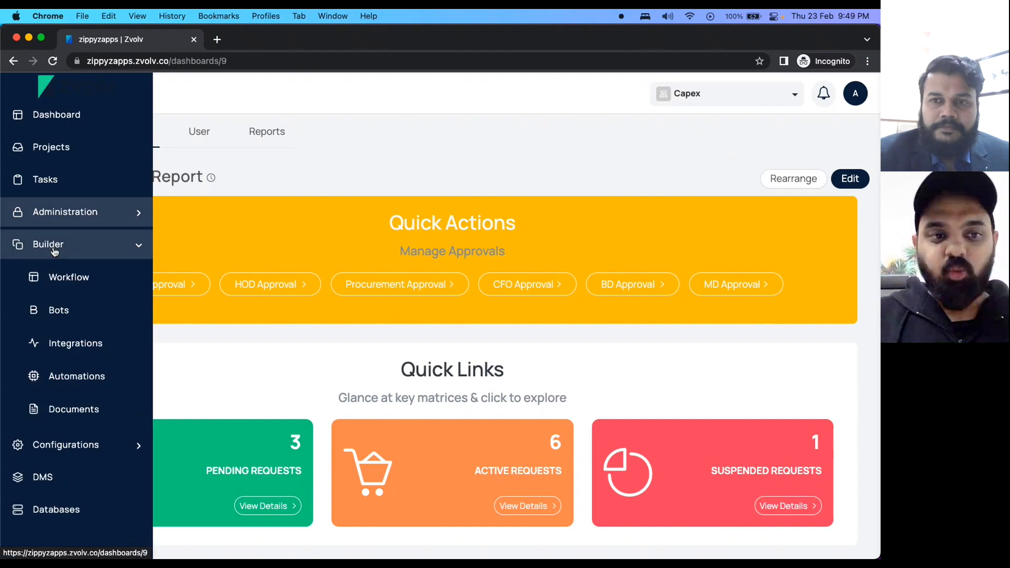
{"action": "left_click", "coordinate": [65, 279]}
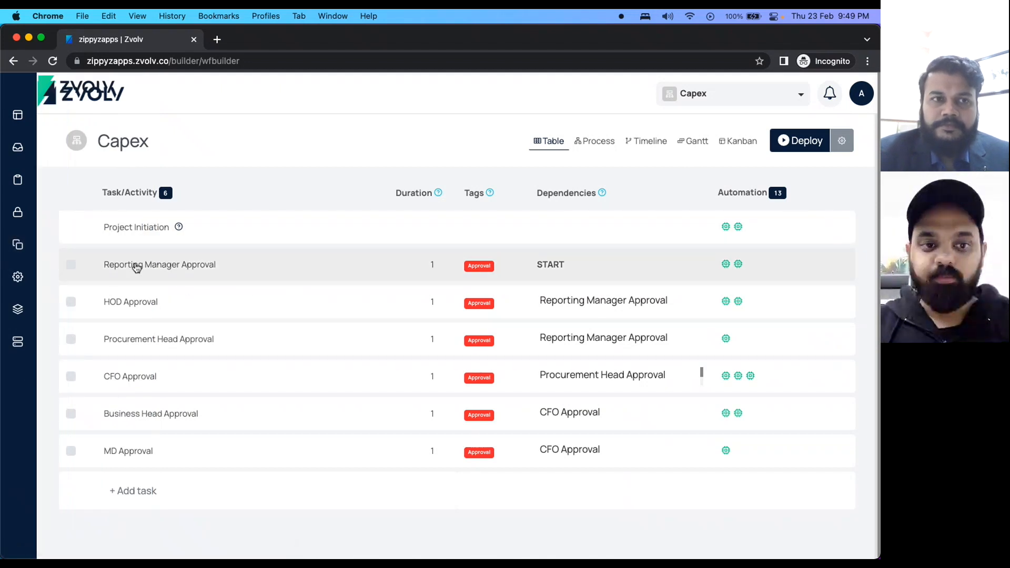
{"action": "left_click", "coordinate": [126, 228]}
{"action": "scroll", "coordinate": [741, 342], "scroll_direction": "down", "scroll_amount": 10}
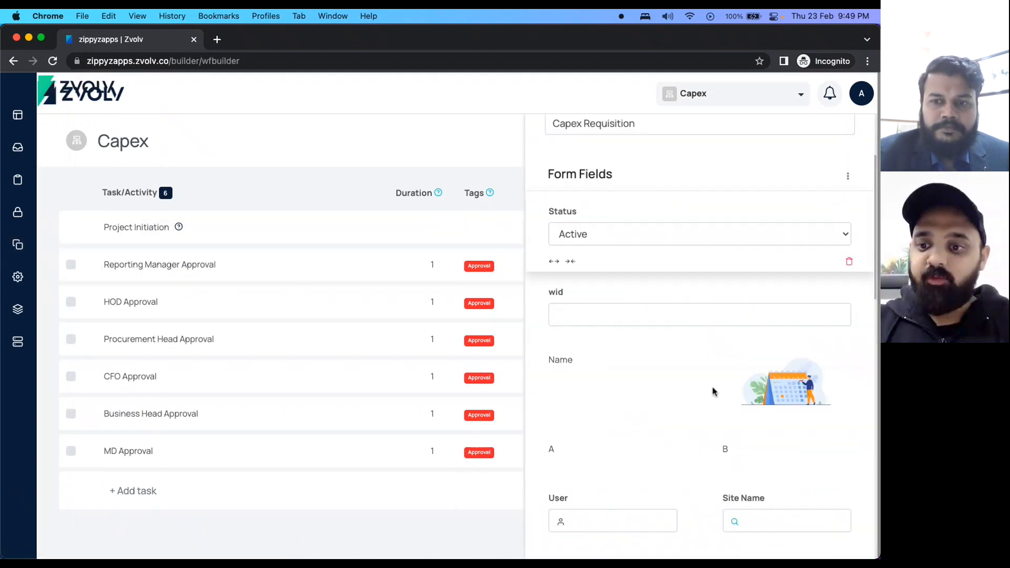
{"action": "scroll", "coordinate": [713, 391], "scroll_direction": "down", "scroll_amount": 8}
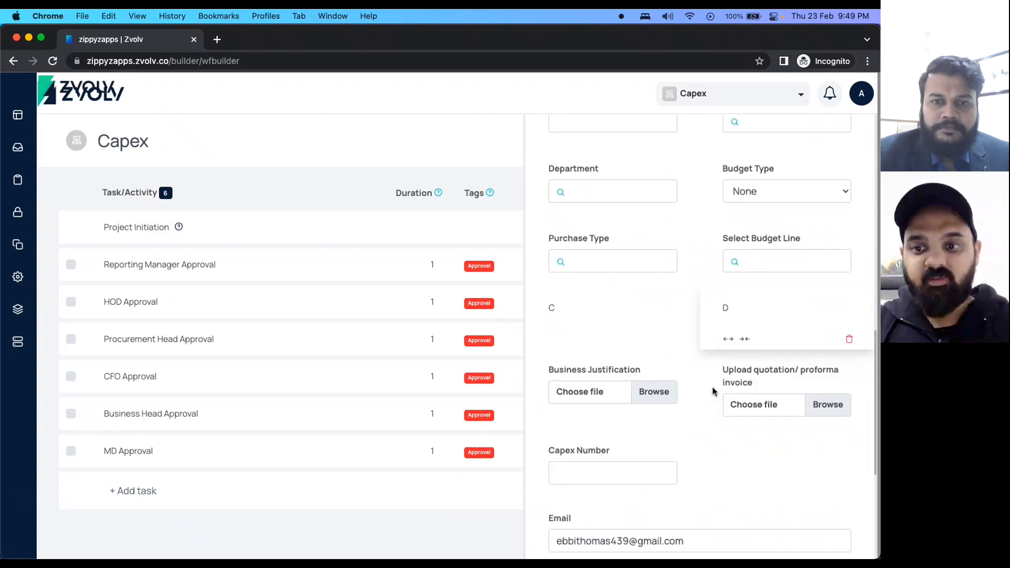
{"action": "scroll", "coordinate": [868, 169], "scroll_direction": "up", "scroll_amount": 5}
{"action": "scroll", "coordinate": [831, 225], "scroll_direction": "down", "scroll_amount": 15}
{"action": "scroll", "coordinate": [763, 336], "scroll_direction": "up", "scroll_amount": 15}
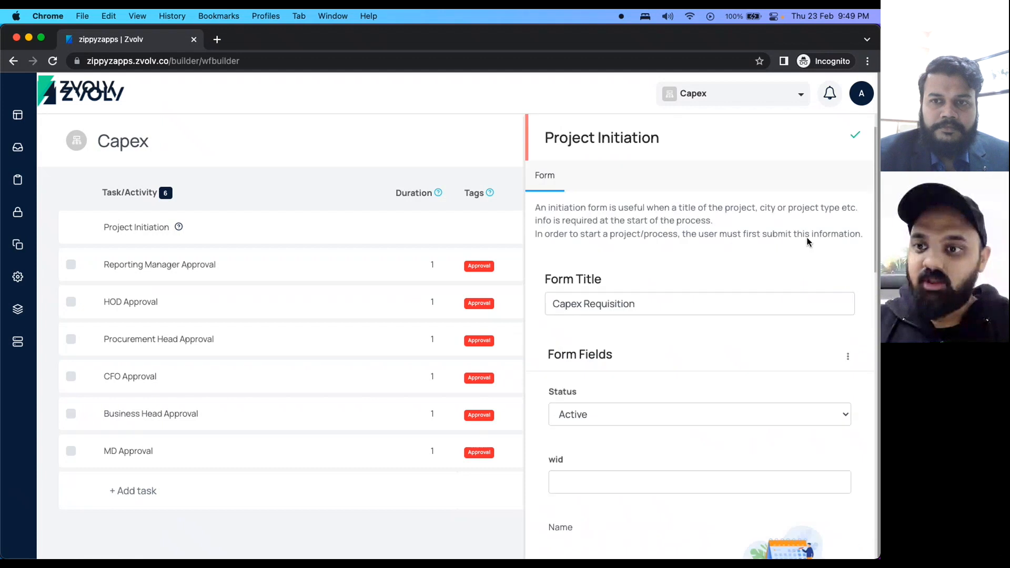
{"action": "left_click", "coordinate": [856, 140]}
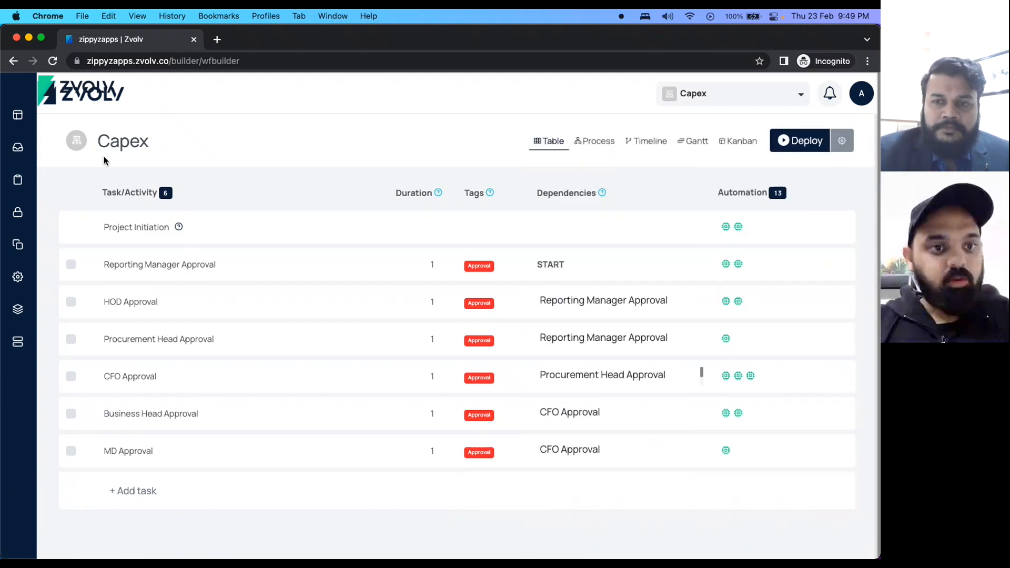
{"action": "mouse_move", "coordinate": [11, 143]}
{"action": "left_click", "coordinate": [58, 510]}
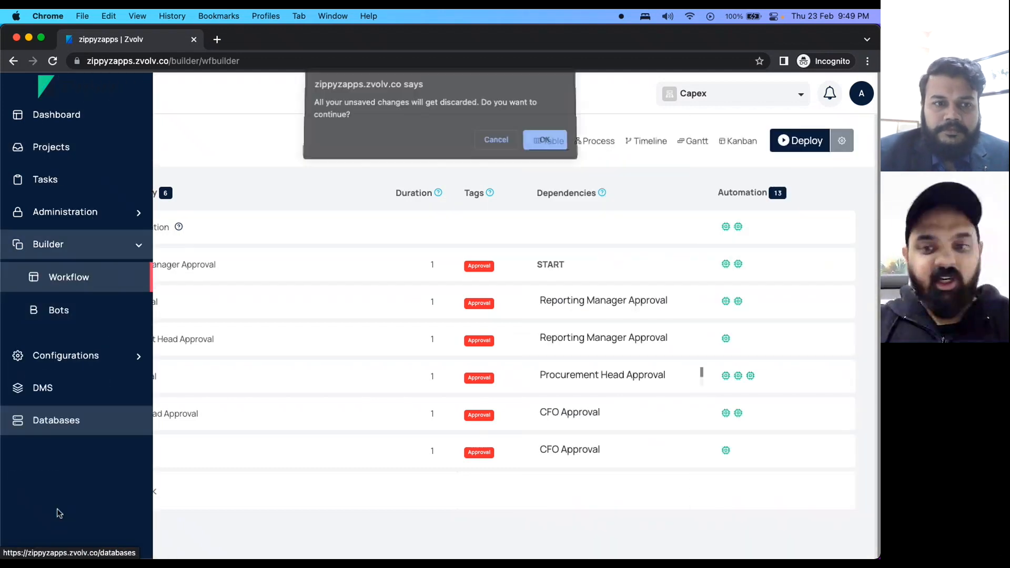
{"action": "left_click", "coordinate": [544, 141]}
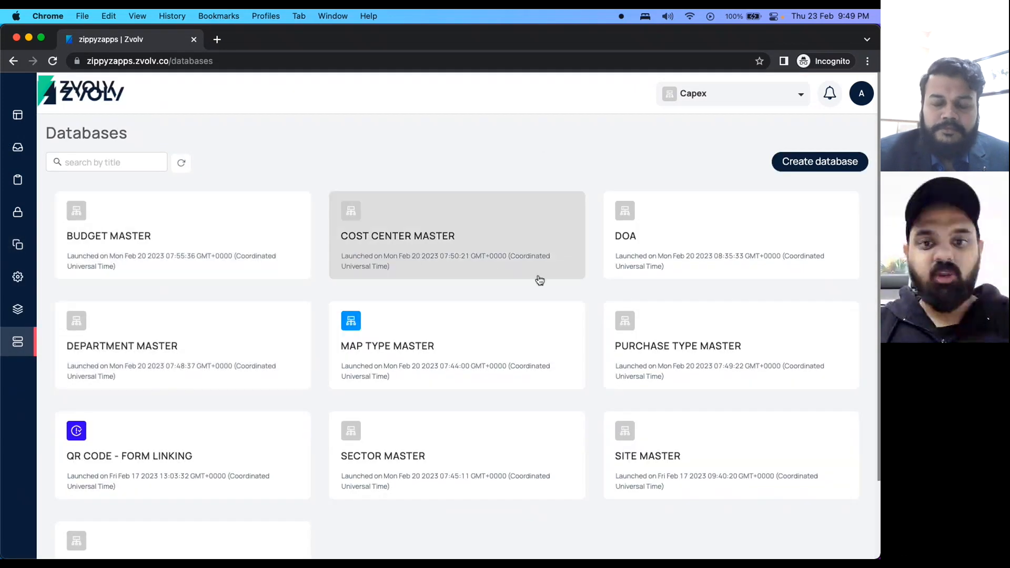
{"action": "scroll", "coordinate": [459, 490], "scroll_direction": "down", "scroll_amount": 3}
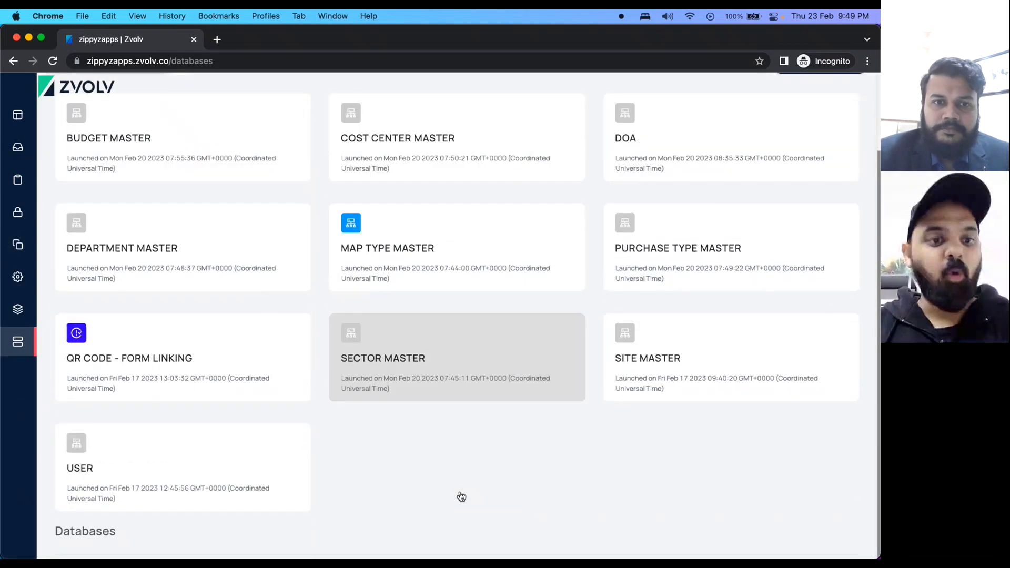
{"action": "scroll", "coordinate": [459, 491], "scroll_direction": "up", "scroll_amount": 3}
{"action": "left_click", "coordinate": [85, 163]}
{"action": "mouse_move", "coordinate": [12, 127]}
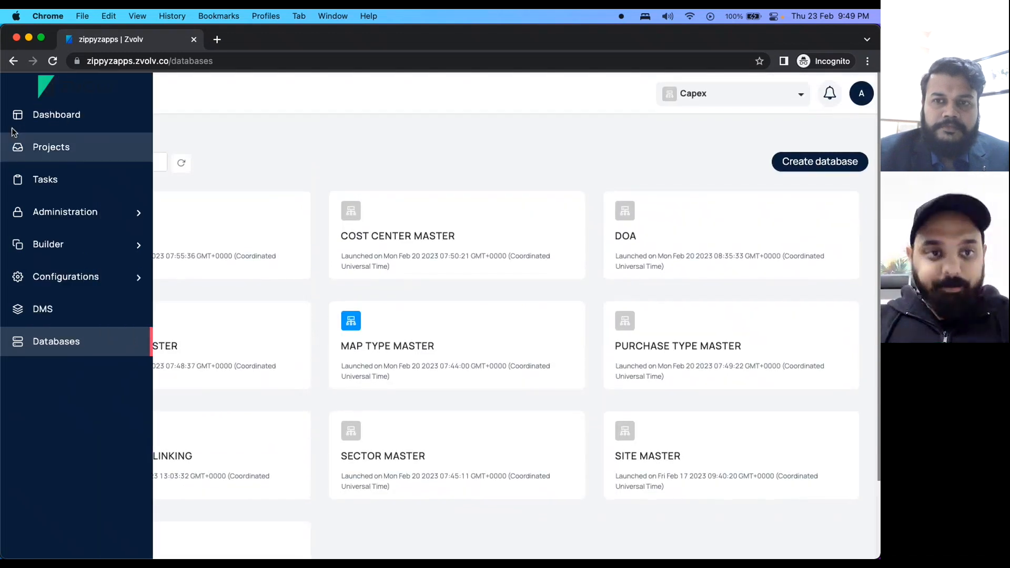
{"action": "left_click", "coordinate": [45, 114]}
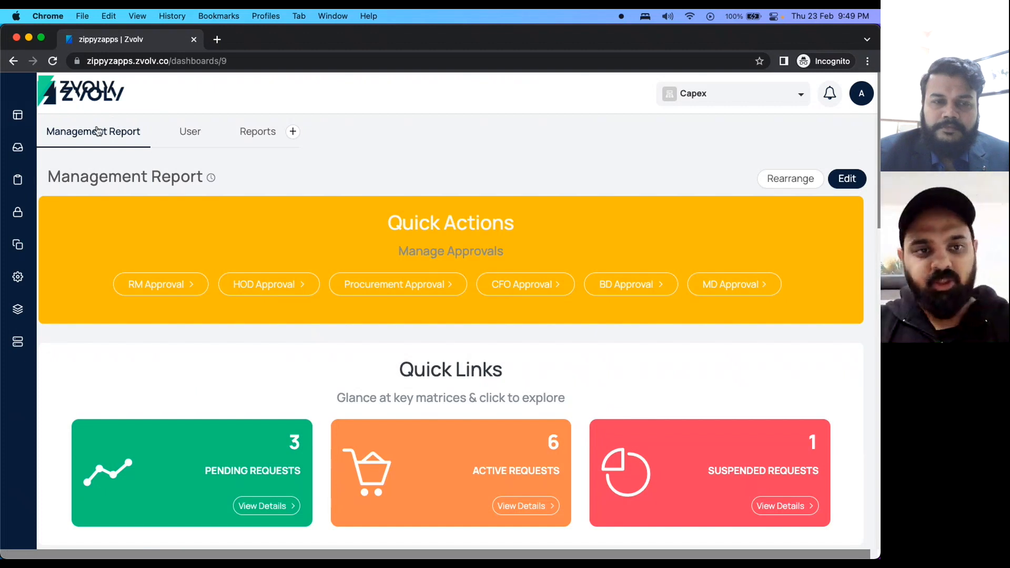
{"action": "left_click", "coordinate": [192, 140]}
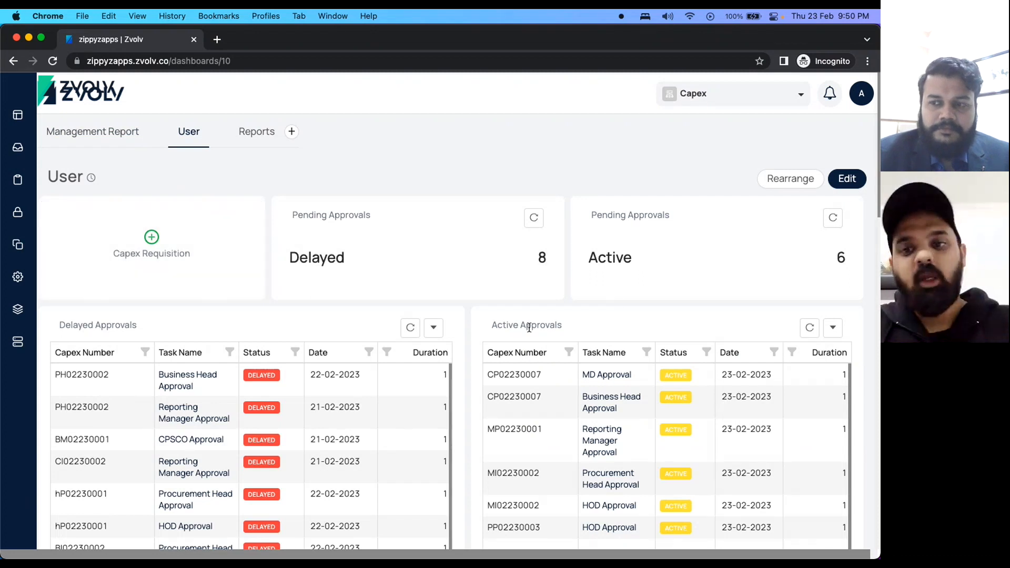
{"action": "scroll", "coordinate": [529, 327], "scroll_direction": "down", "scroll_amount": 2}
{"action": "scroll", "coordinate": [529, 327], "scroll_direction": "down", "scroll_amount": 2}
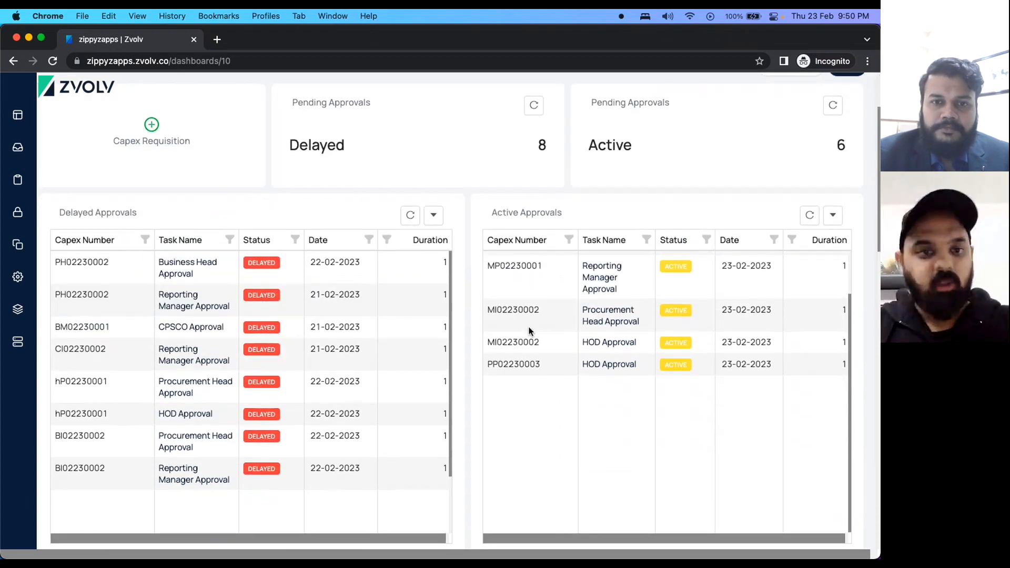
{"action": "scroll", "coordinate": [431, 327], "scroll_direction": "down", "scroll_amount": 3}
{"action": "scroll", "coordinate": [431, 327], "scroll_direction": "up", "scroll_amount": 5}
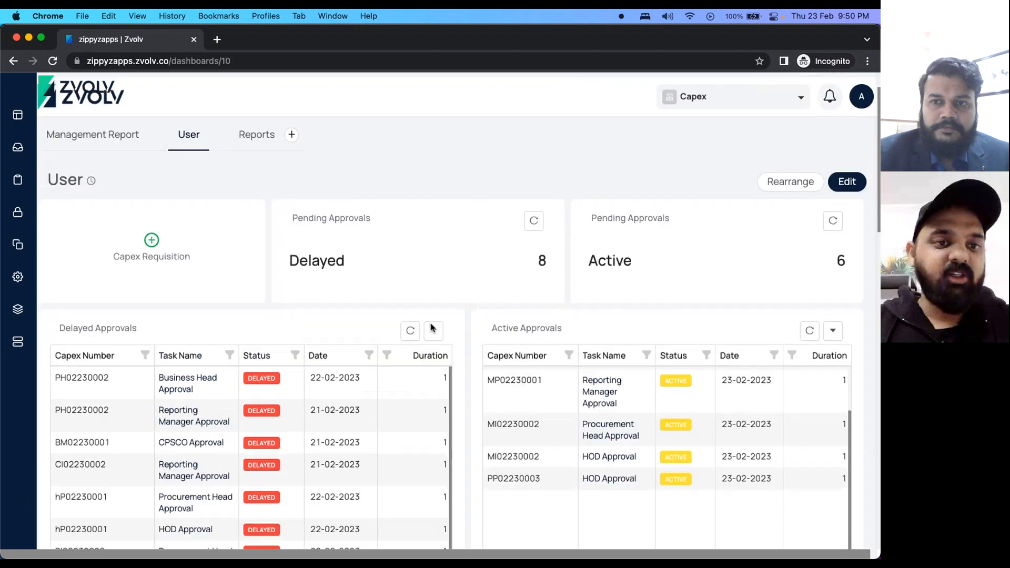
{"action": "left_click", "coordinate": [86, 127]}
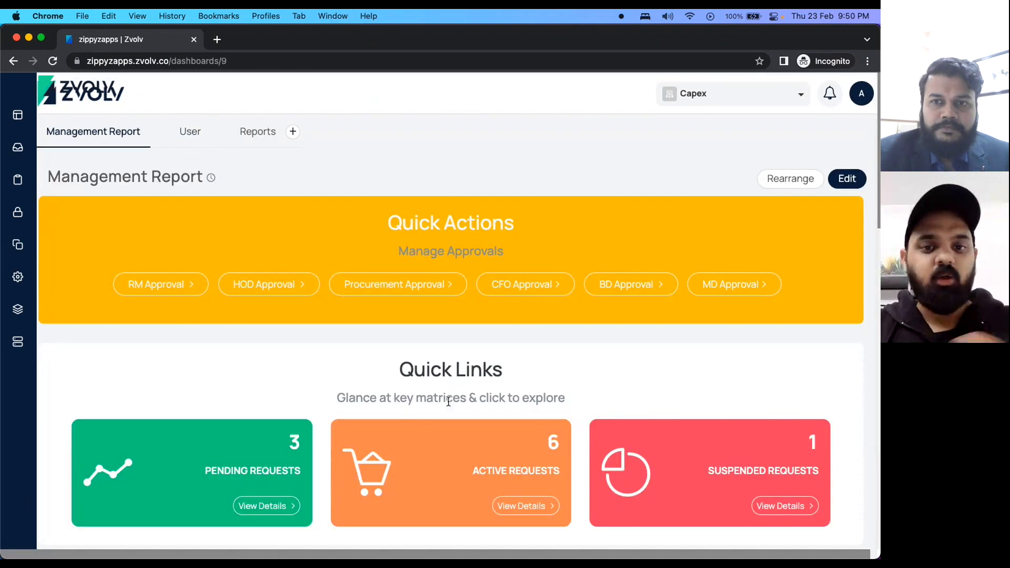
{"action": "scroll", "coordinate": [448, 404], "scroll_direction": "down", "scroll_amount": 3}
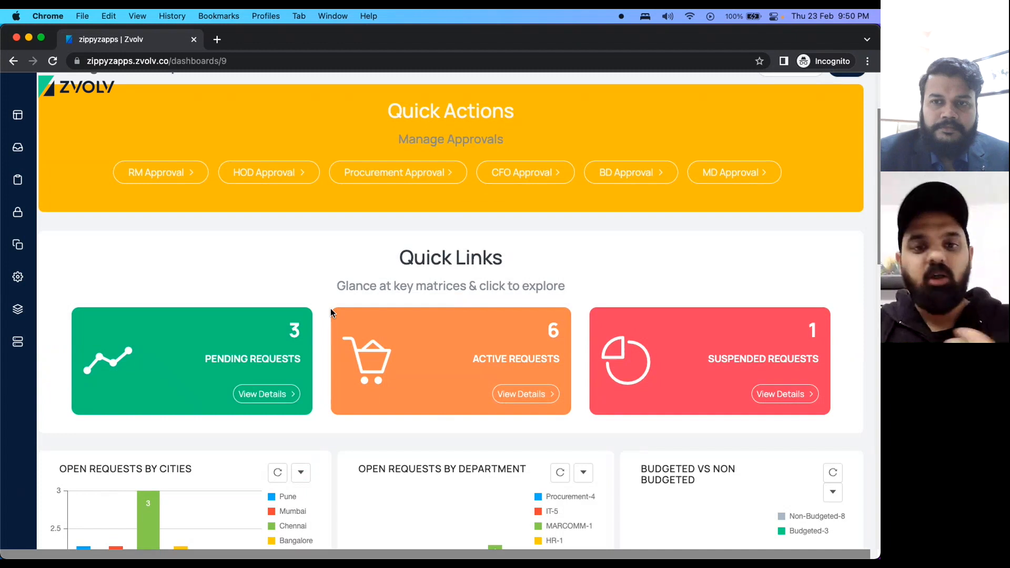
{"action": "scroll", "coordinate": [331, 311], "scroll_direction": "down", "scroll_amount": 2}
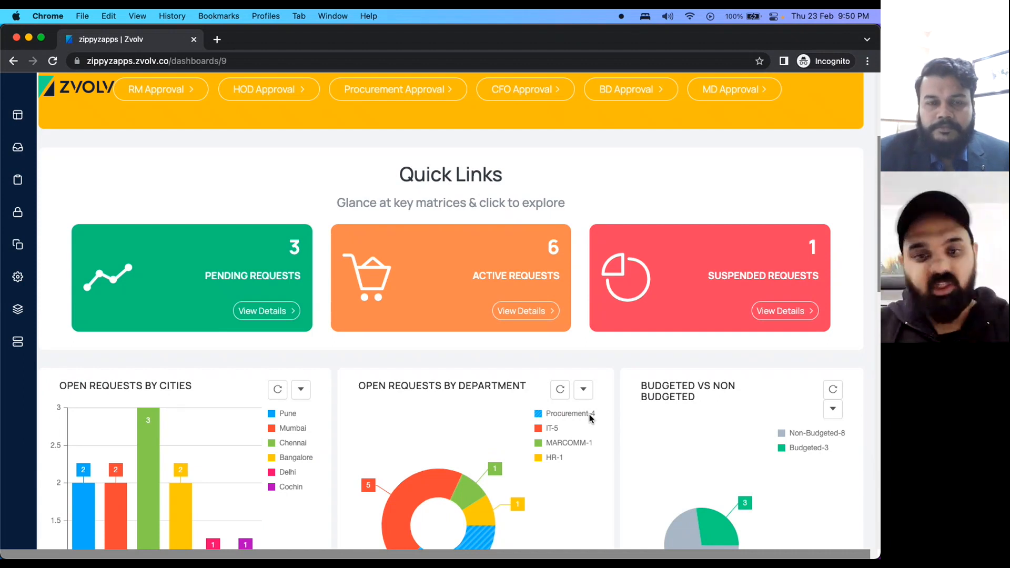
{"action": "scroll", "coordinate": [589, 417], "scroll_direction": "down", "scroll_amount": 4}
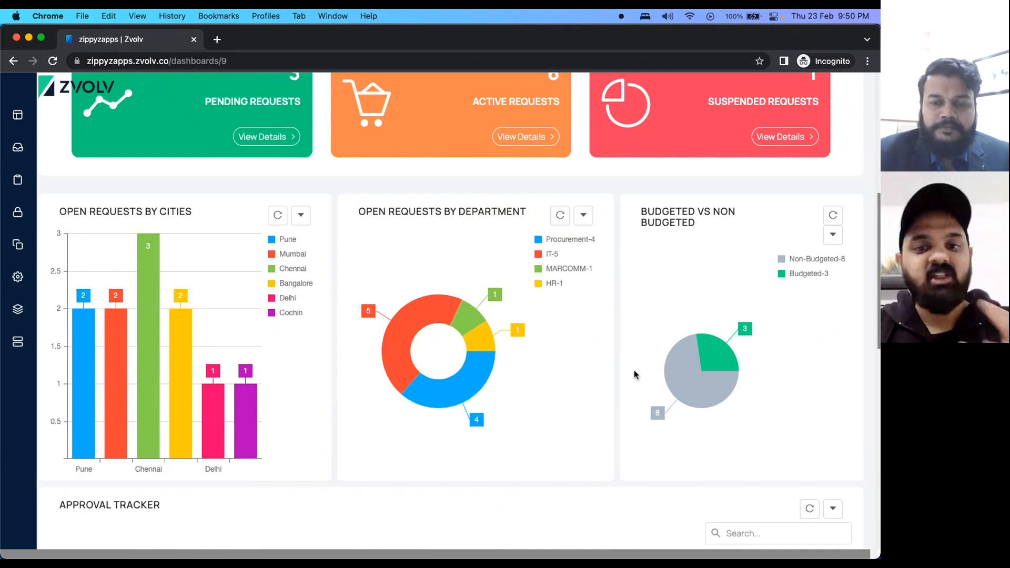
{"action": "scroll", "coordinate": [634, 375], "scroll_direction": "down", "scroll_amount": 8}
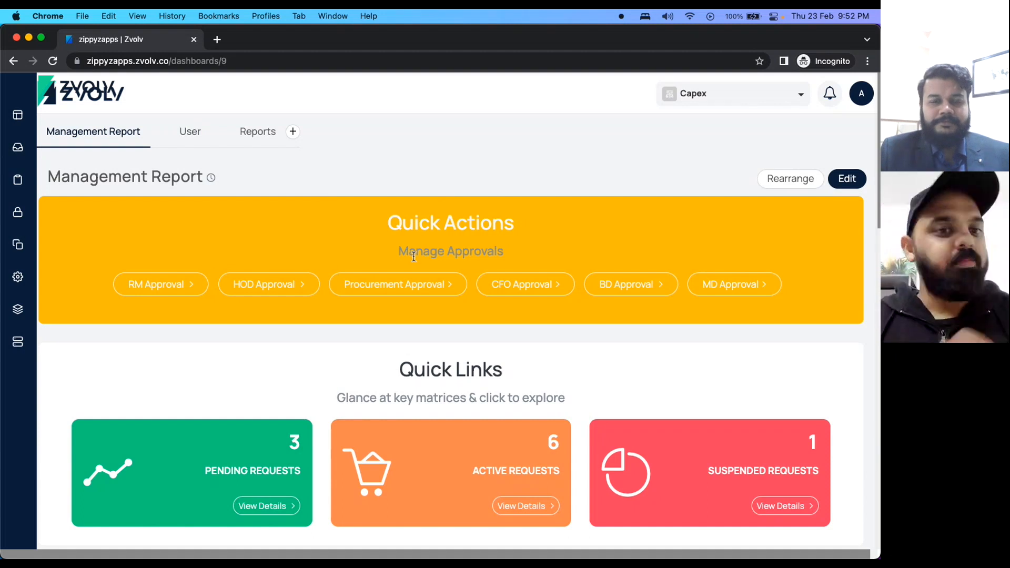
{"action": "left_click", "coordinate": [848, 180]}
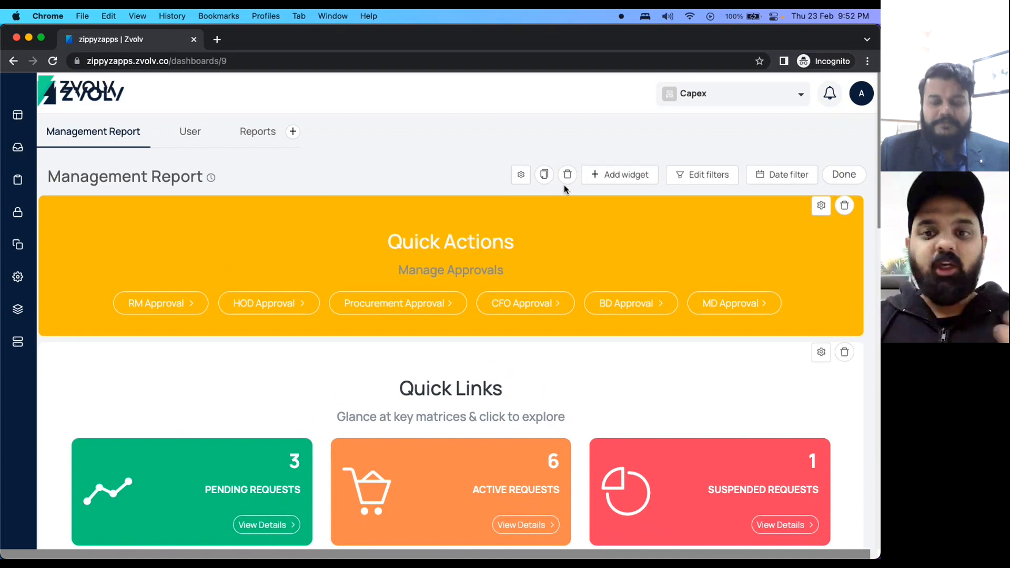
{"action": "scroll", "coordinate": [236, 419], "scroll_direction": "down", "scroll_amount": 3}
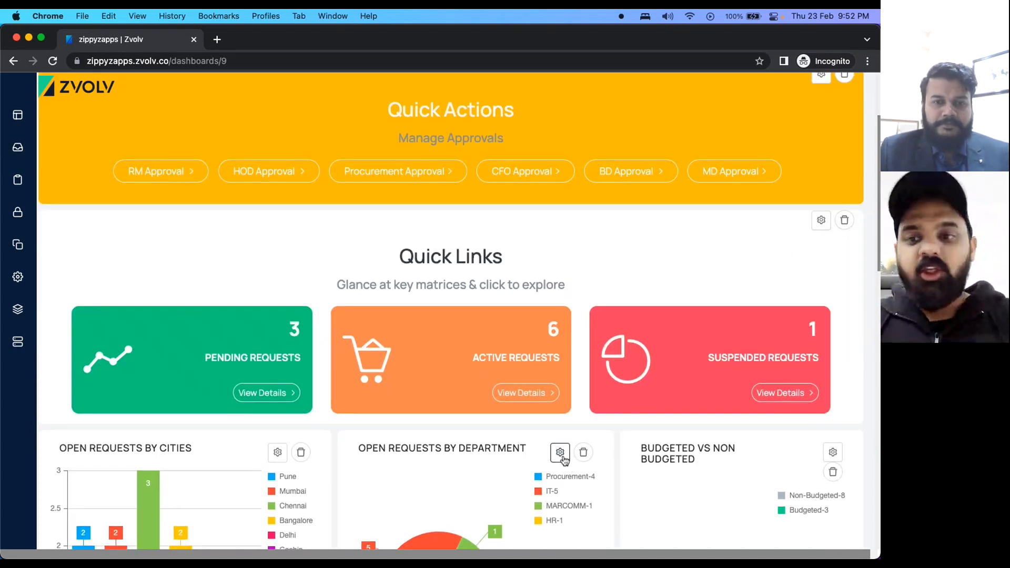
{"action": "scroll", "coordinate": [559, 458], "scroll_direction": "up", "scroll_amount": 3}
{"action": "left_click", "coordinate": [850, 181]}
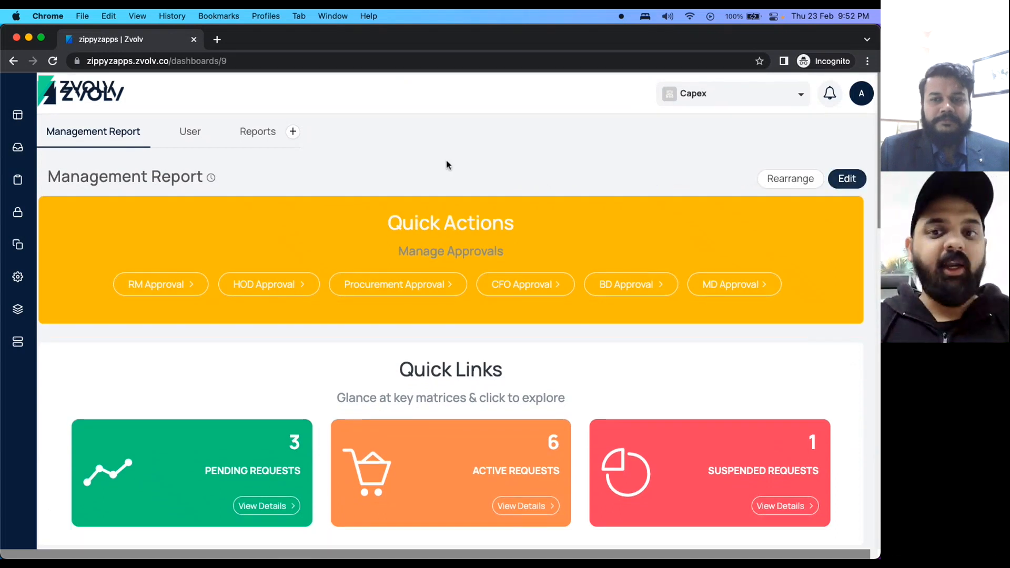